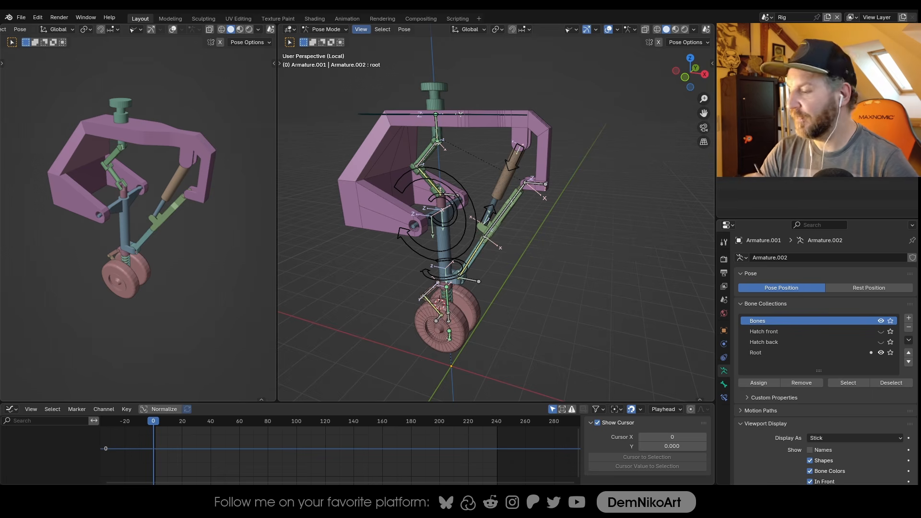
middle_drag(476, 232, 529, 205)
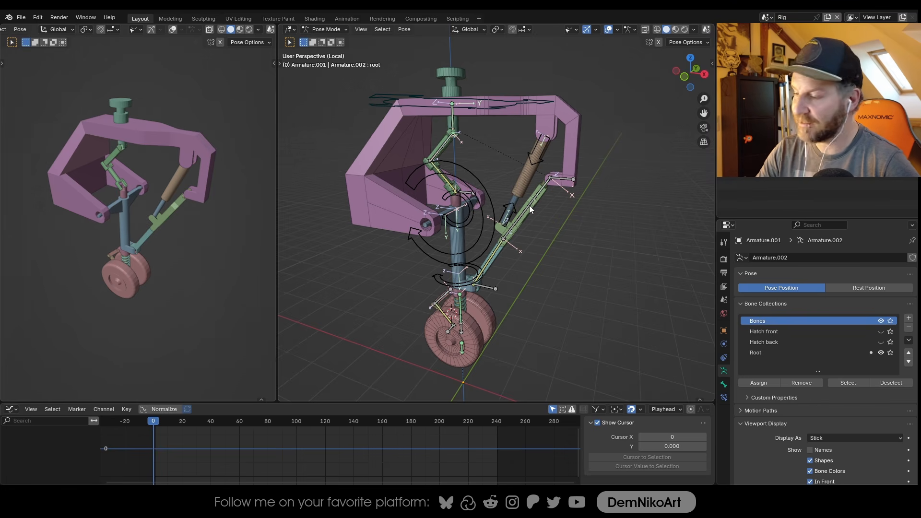
mouse_move(511, 228)
middle_down()
mouse_move(520, 243)
mouse_move(500, 236)
middle_up()
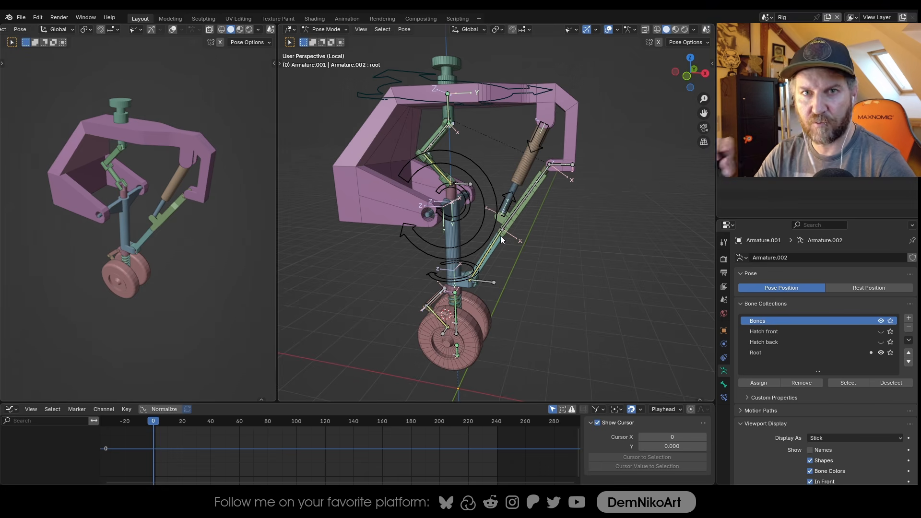
shift+middle_drag(500, 235, 521, 234)
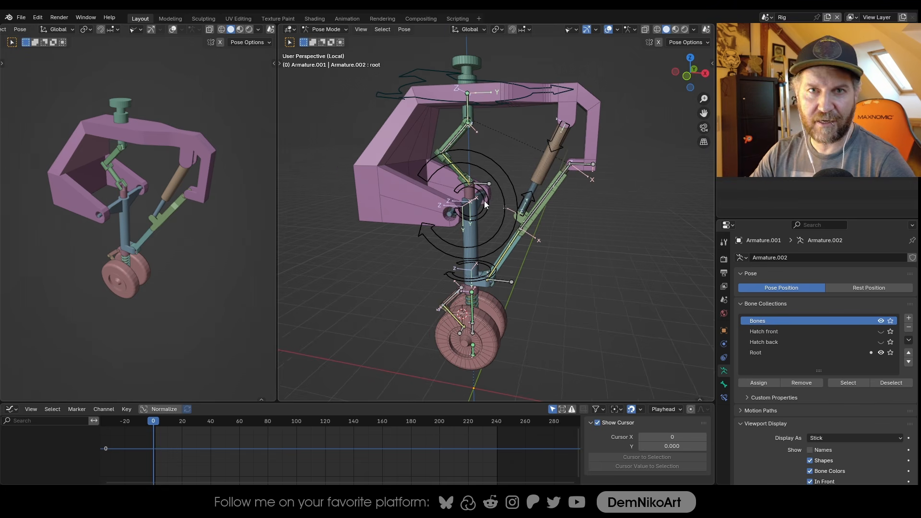
Select the root control above the landing gear frame and try moving the whole rig freely
middle_drag(485, 200, 508, 214)
mouse_move(508, 214)
ctrl+middle_down()
mouse_move(499, 200)
mouse_move(504, 211)
ctrl+middle_up()
click(489, 191)
click(530, 102)
ctrl+middle_drag(532, 106, 523, 183)
key(g)
click(517, 182)
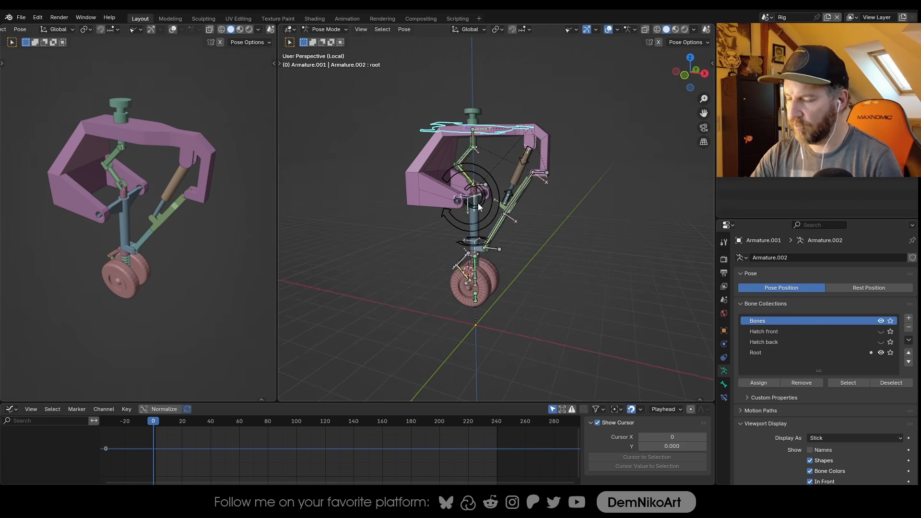
Try moving the root control along the global Z axis in both the perspective and front views
ctrl+middle_drag(513, 262, 522, 209)
key(g)
key(z)
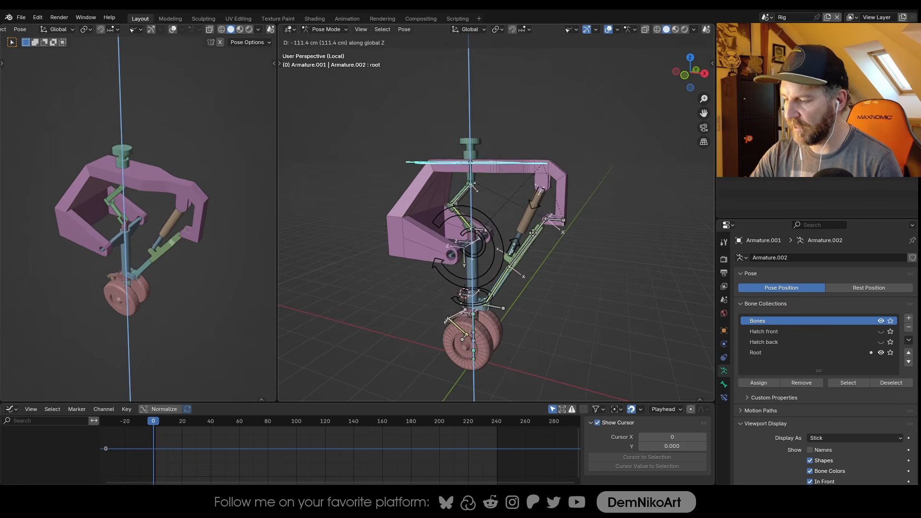
right_click(534, 222)
middle_drag(532, 230, 527, 256)
key(KP_1)
key(g)
key(z)
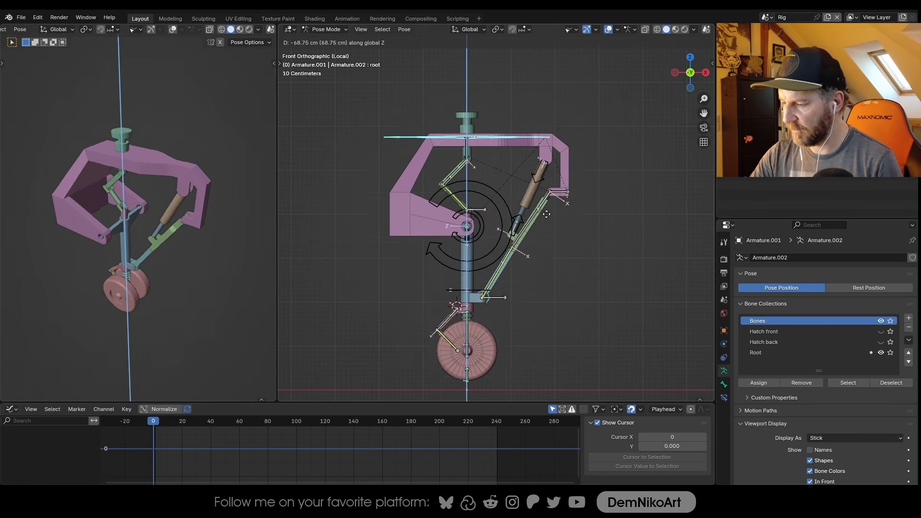
right_click(541, 219)
Try lowering the whole rig along the global Z axis with the root control, and undo the move
shift+middle_drag(531, 264, 537, 244)
mouse_move(537, 244)
middle_down()
mouse_move(544, 259)
mouse_move(524, 254)
middle_up()
scroll(544, 258, up, 2)
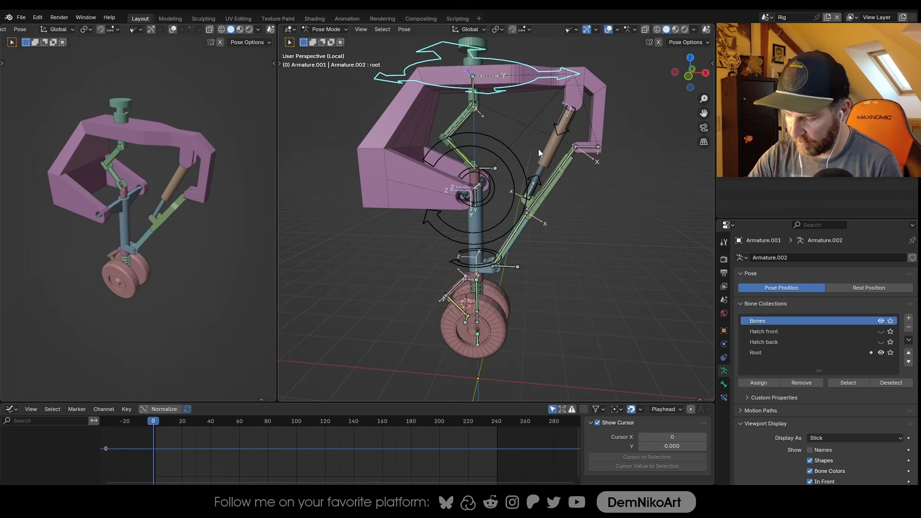
key(g)
key(z)
click(450, 332)
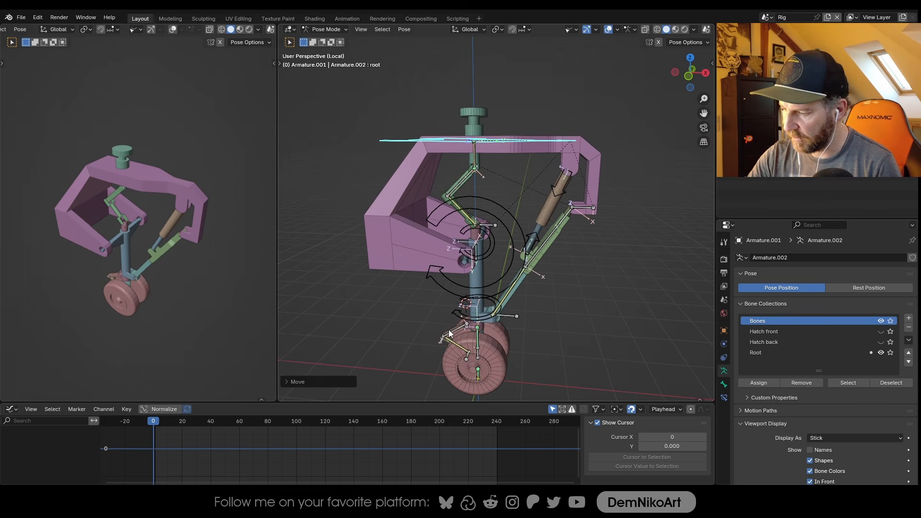
key(g)
right_click(499, 190)
key(ctrl+z)
key(ctrl+z)
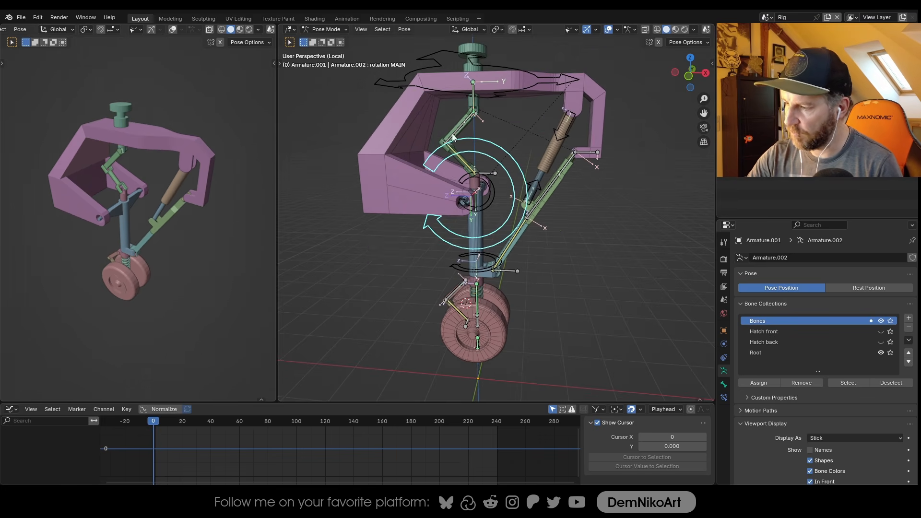
key(ctrl+z)
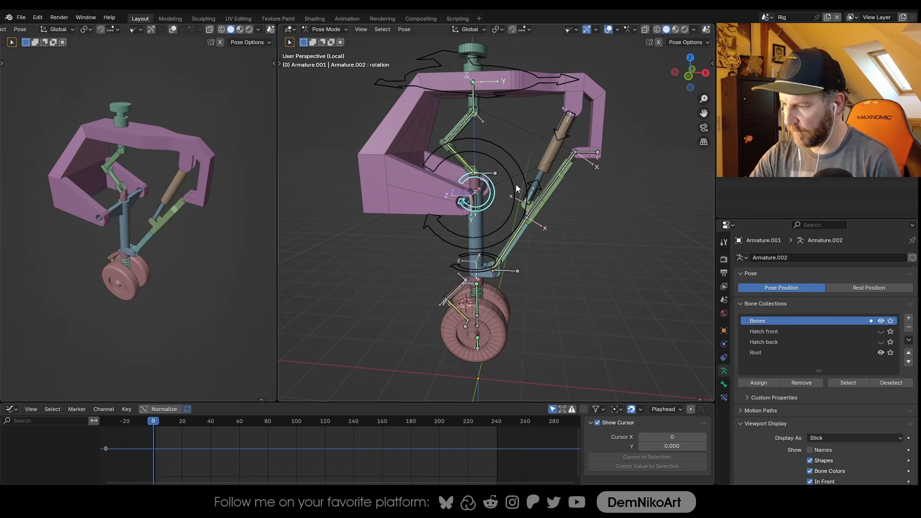
Try folding the landing gear by rotating the small rotation control about the global Y axis
key(r)
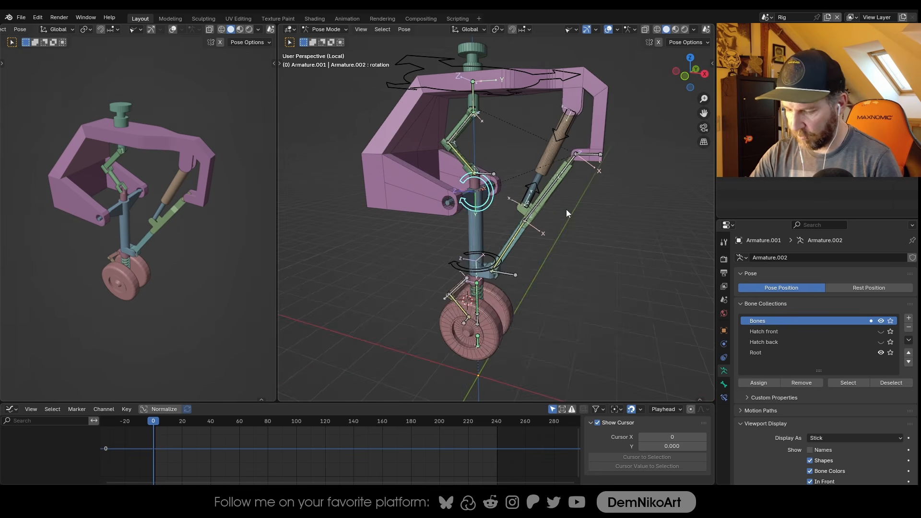
key(y)
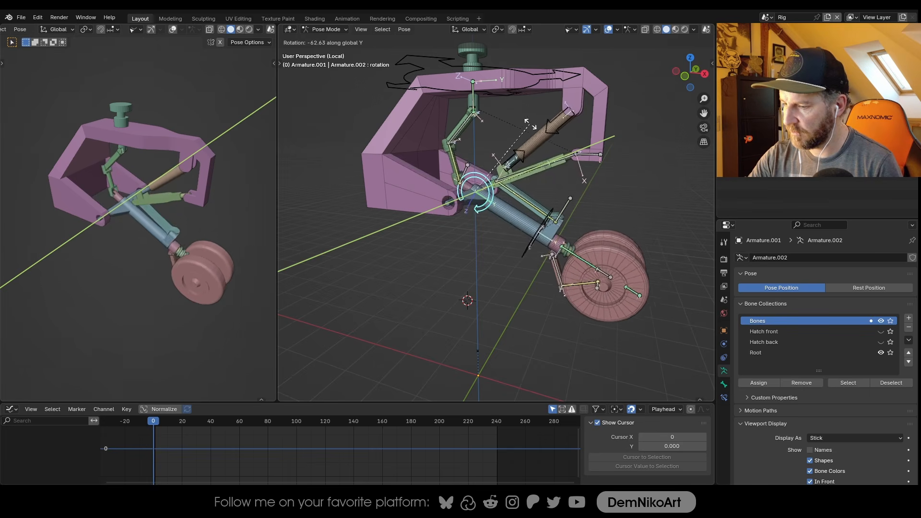
right_click(554, 180)
shift+middle_drag(535, 167, 480, 181)
key(ctrl+Tab)
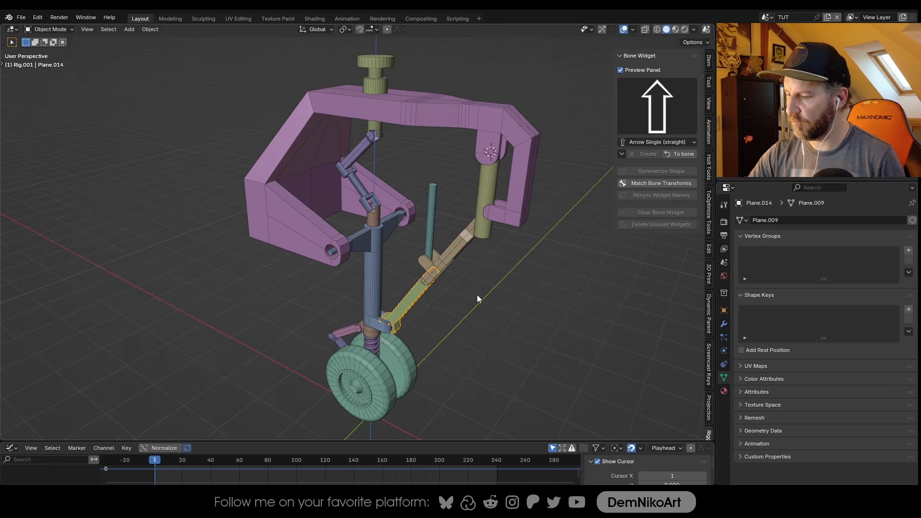
Test-move individual landing gear parts, including the lower brace, main strut and wheels, to check that they are separate objects
shift+middle_drag(477, 295, 489, 242)
key(KP_1)
key(n)
shift+middle_drag(488, 243, 474, 273)
key(g)
right_click(481, 278)
click(359, 205)
key(g)
right_click(379, 210)
click(396, 254)
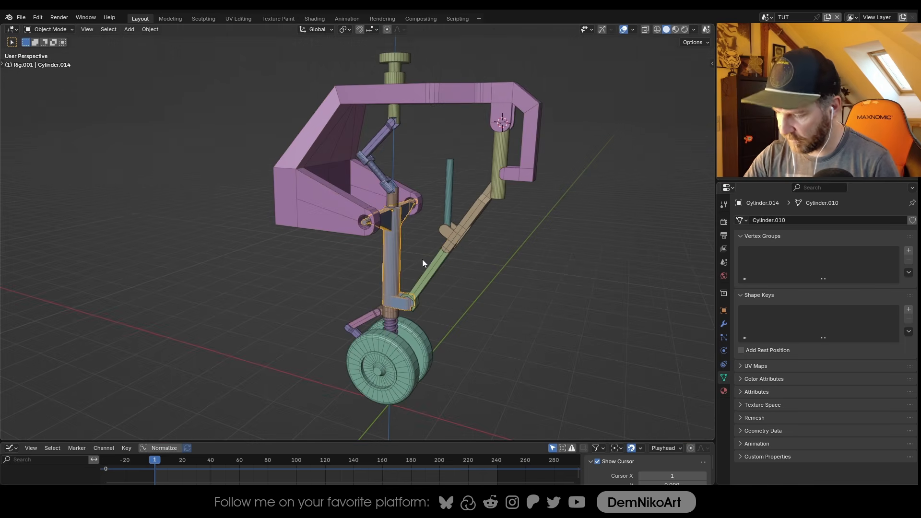
shift+middle_drag(422, 263, 428, 262)
key(g)
right_click(433, 271)
click(408, 361)
key(g)
right_click(411, 361)
Open the suspension spring curve between the wheels for editing and adjust its bevel depth
middle_drag(469, 328, 369, 319)
shift+middle_drag(370, 329, 419, 256)
scroll(408, 306, up, 4)
click(411, 270)
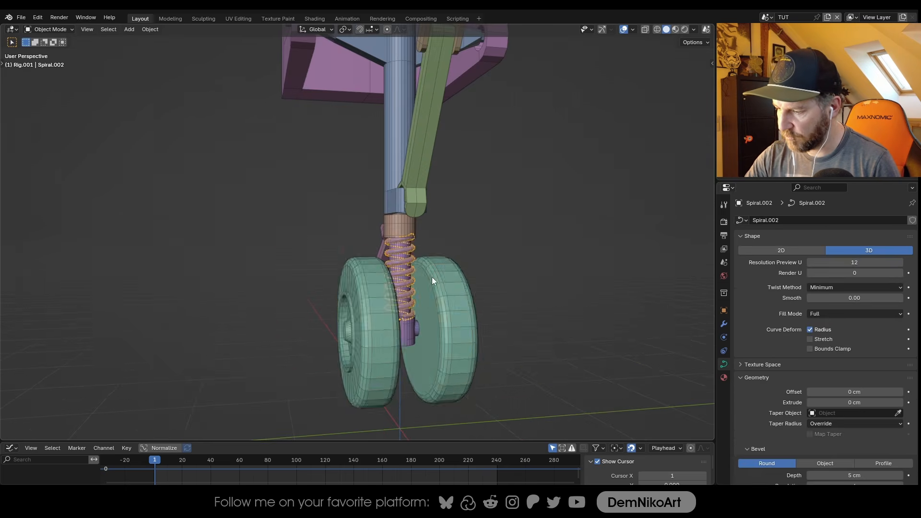
key(KP_Decimal)
key(Tab)
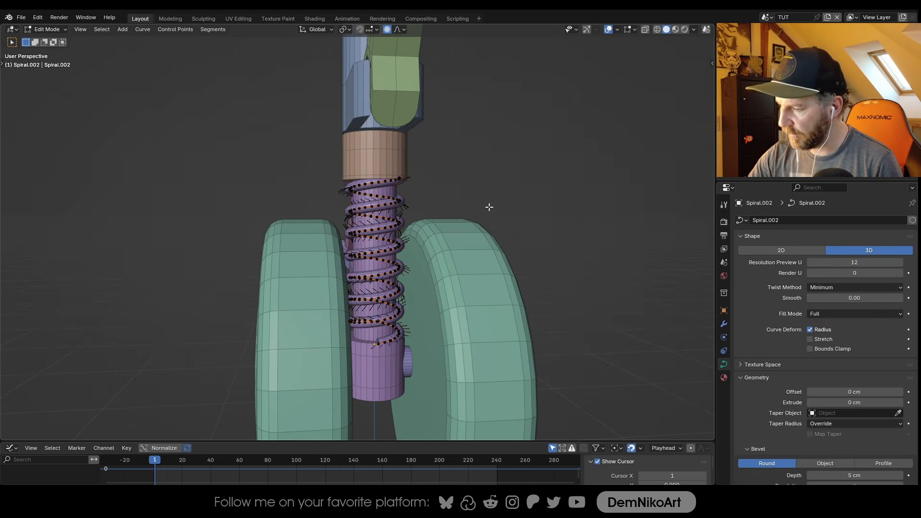
scroll(859, 318, down, 5)
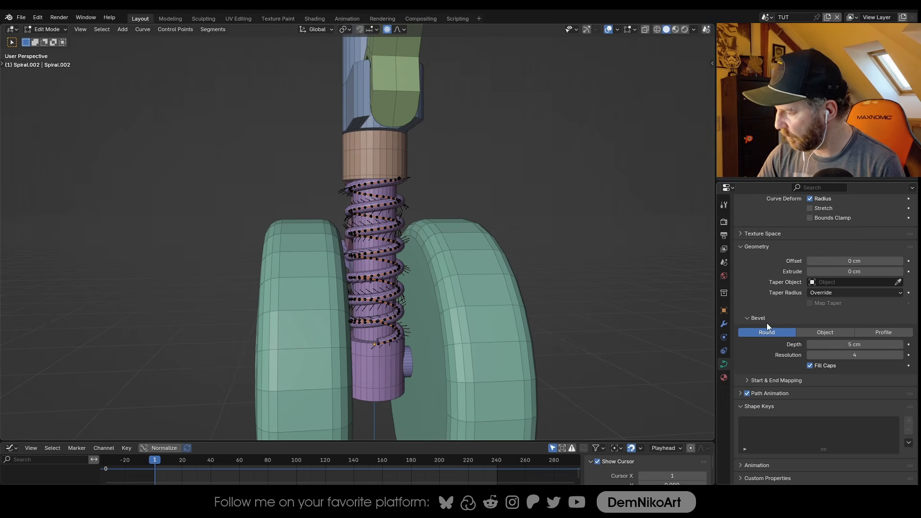
mouse_move(864, 345)
mouse_down()
mouse_move(849, 344)
mouse_move(878, 345)
mouse_up()
mouse_move(412, 269)
shift+middle_down()
mouse_move(425, 267)
mouse_move(405, 263)
shift+middle_up()
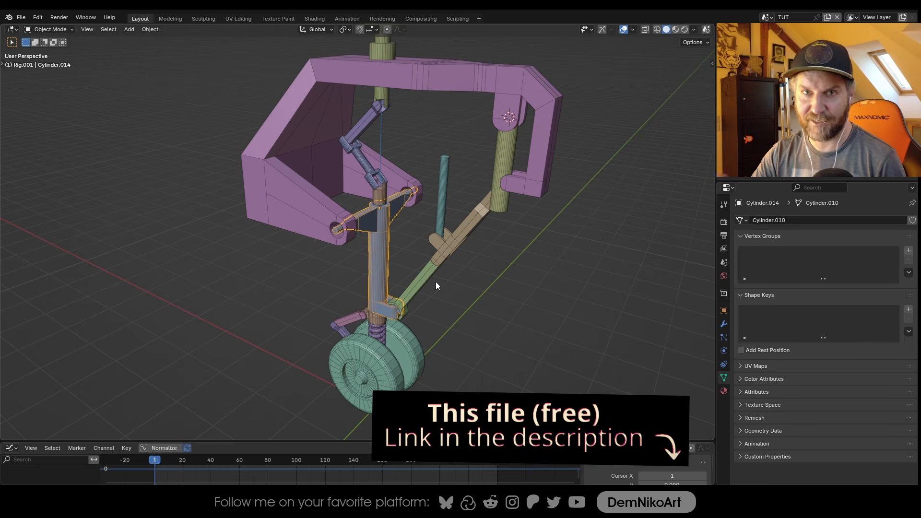
Try rotating the main strut in the front view to check its pivot point
scroll(421, 263, up, 2)
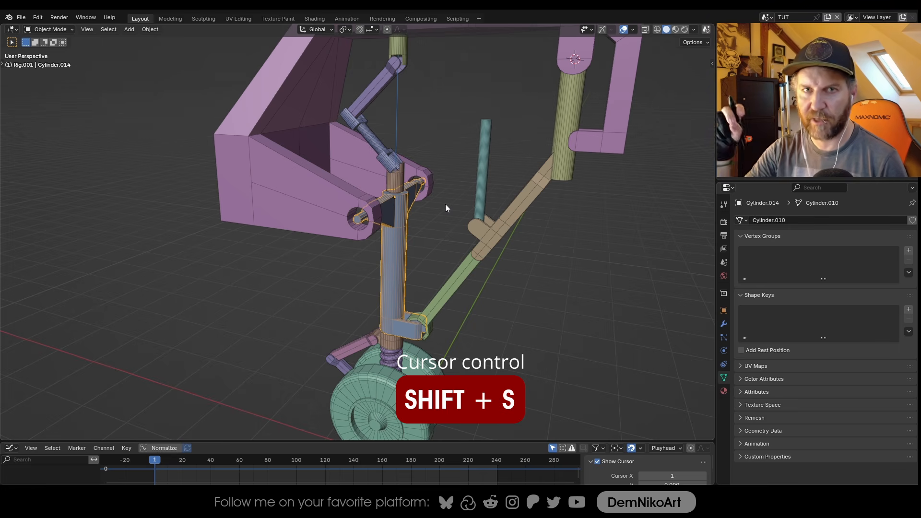
shift+middle_drag(416, 243, 425, 233)
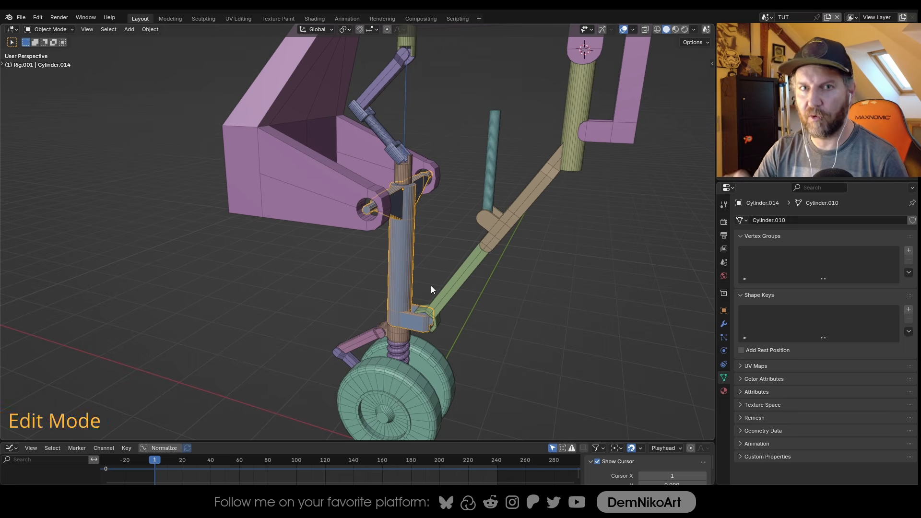
key(KP_1)
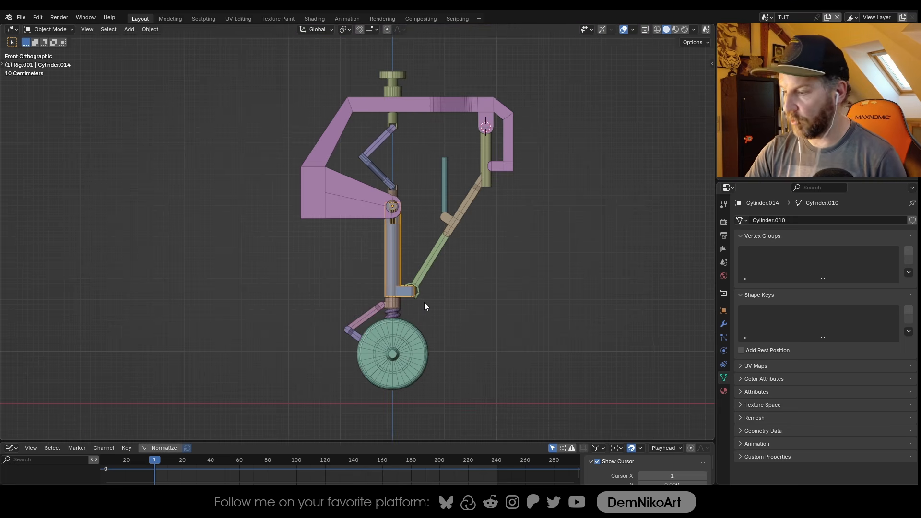
shift+middle_drag(399, 276, 385, 267)
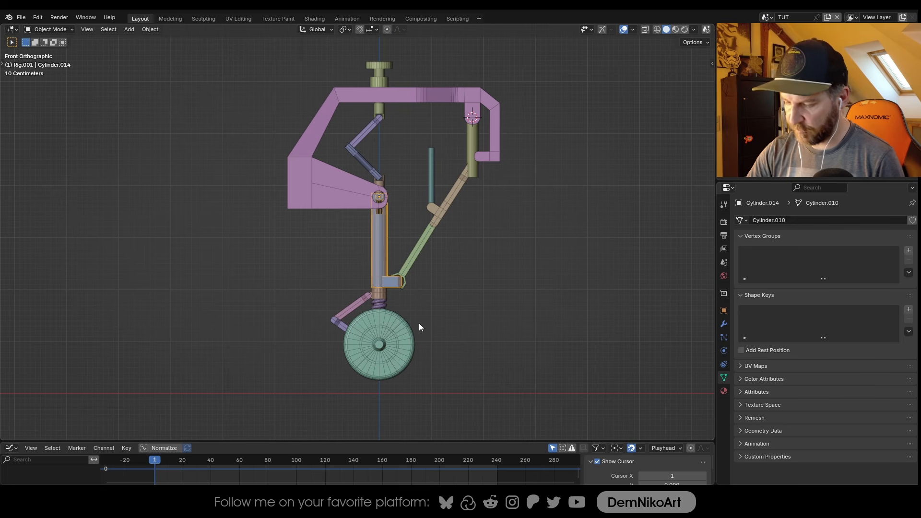
key(r)
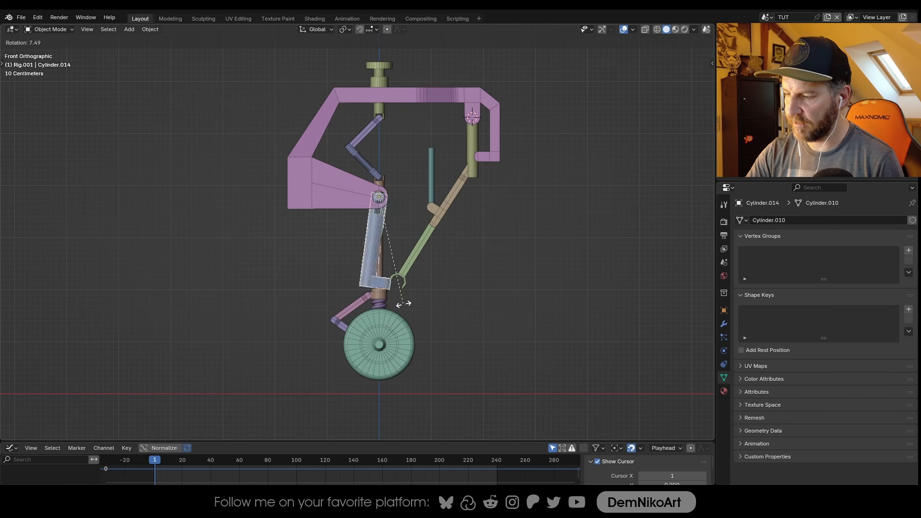
click(403, 304)
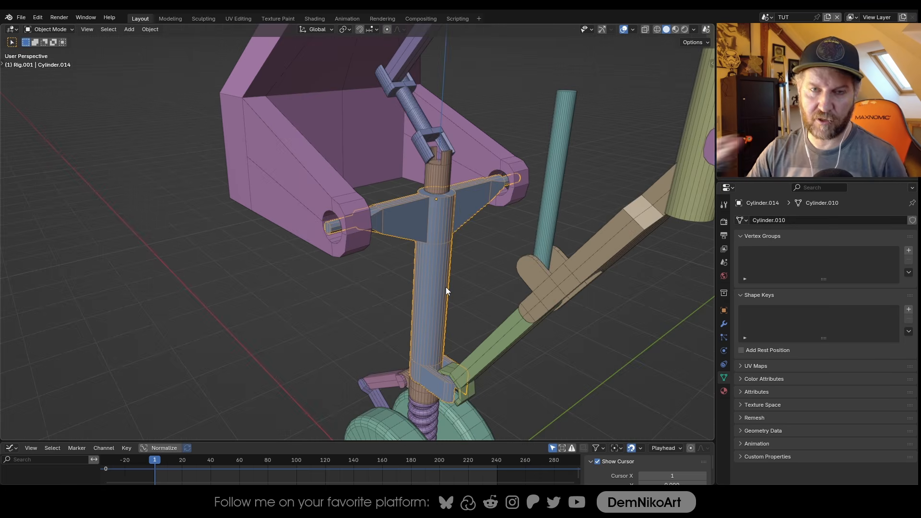
Snap the 3D cursor to the centre of the main strut's side pivot pins in edit mode
scroll(462, 254, up, 5)
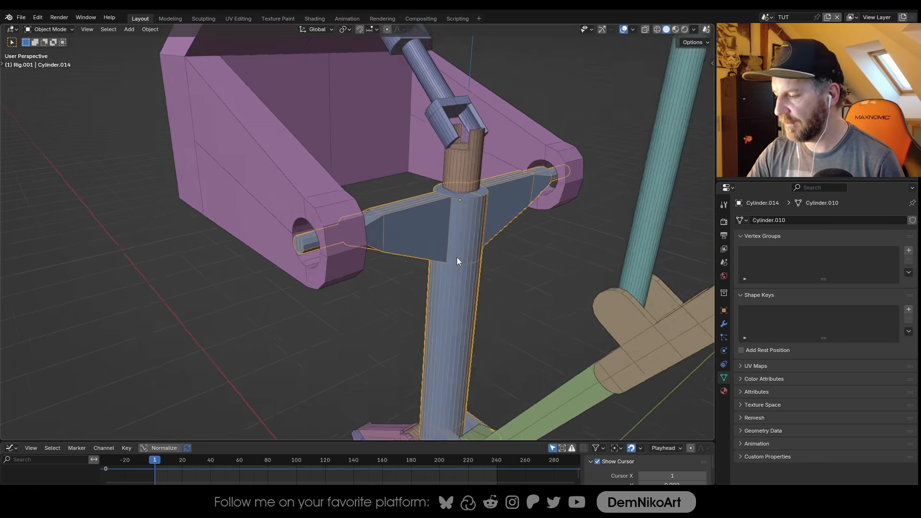
scroll(459, 255, down, 5)
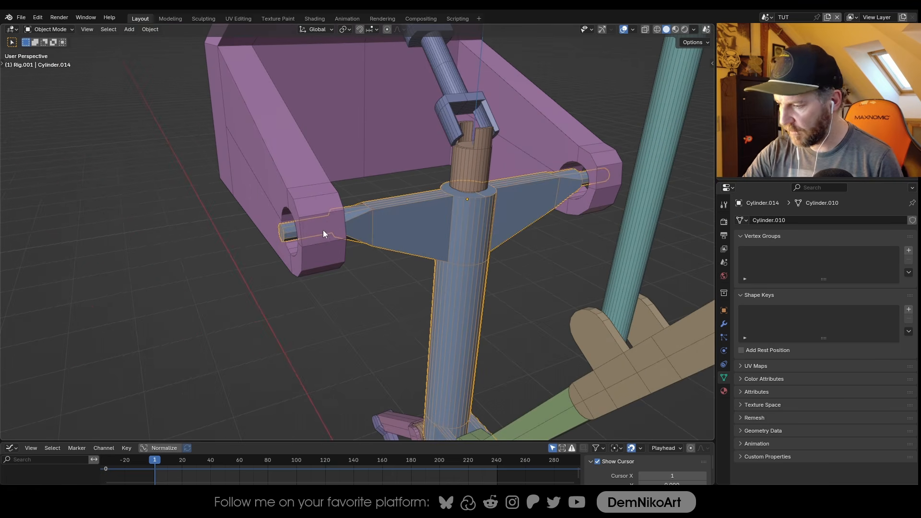
key(KP_1)
middle_drag(497, 218, 460, 237)
key(Tab)
middle_drag(426, 268, 465, 246)
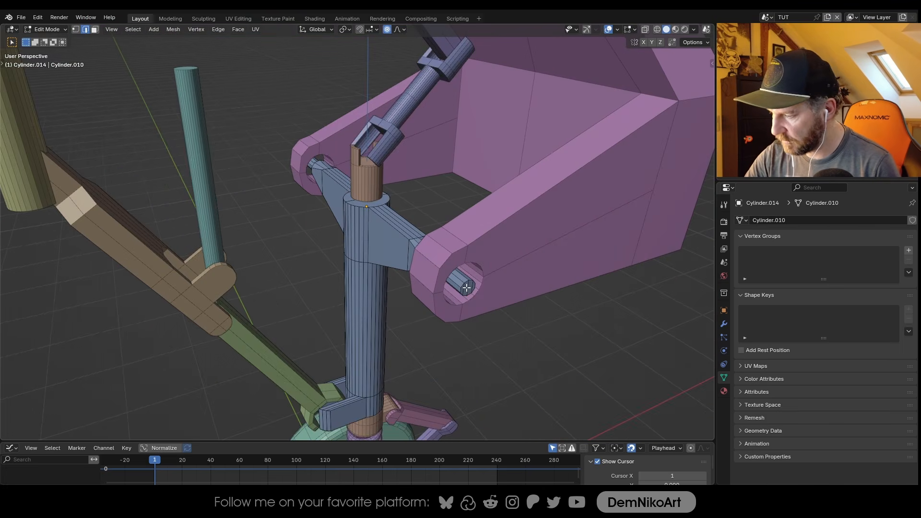
mouse_move(427, 292)
middle_down()
mouse_move(426, 304)
mouse_move(436, 288)
middle_up()
key(shift+s)
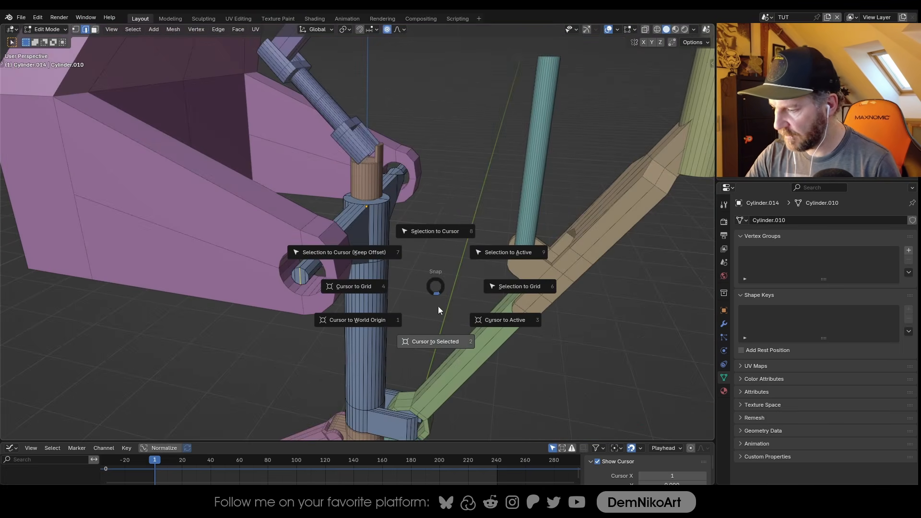
click(447, 344)
key(Tab)
Add an armature at the 3D cursor on the strut's pivot and set it to display in front of the meshes
middle_drag(447, 344, 459, 240)
key(KP_1)
scroll(437, 257, up, 3)
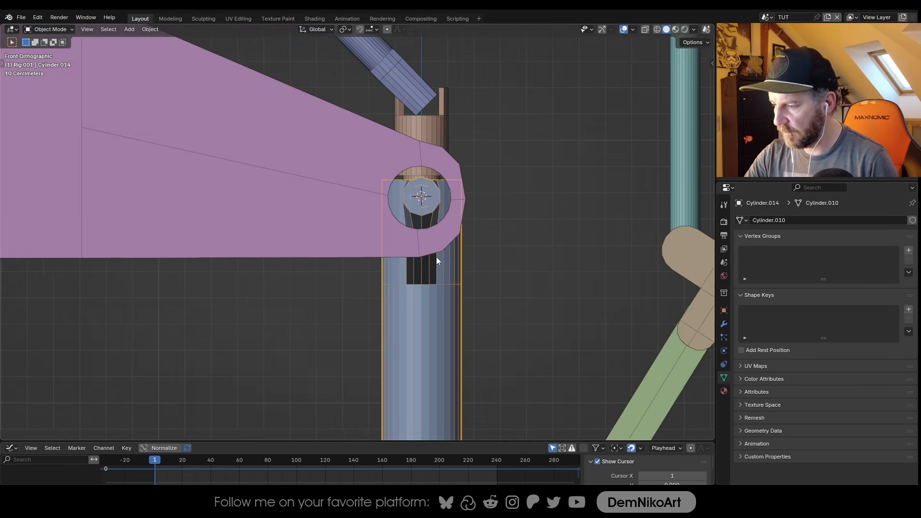
scroll(446, 230, down, 5)
key(shift+a)
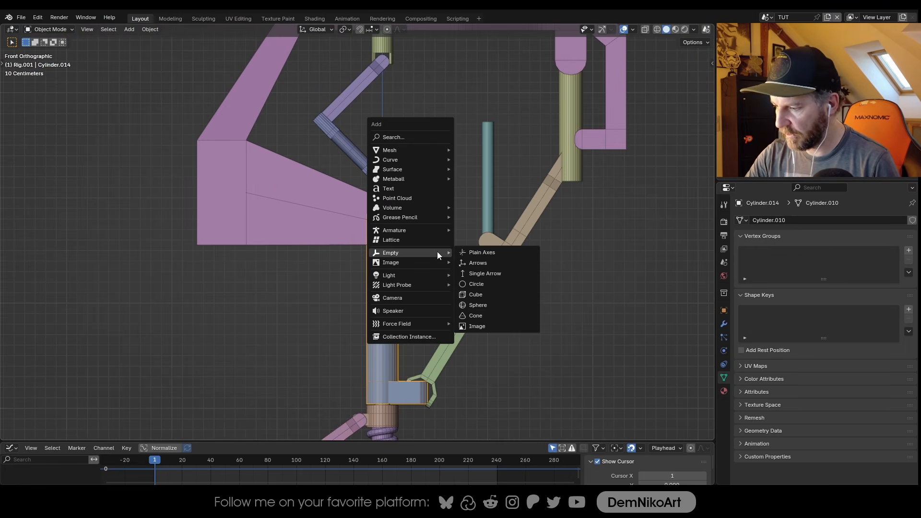
mouse_move(433, 229)
click(485, 229)
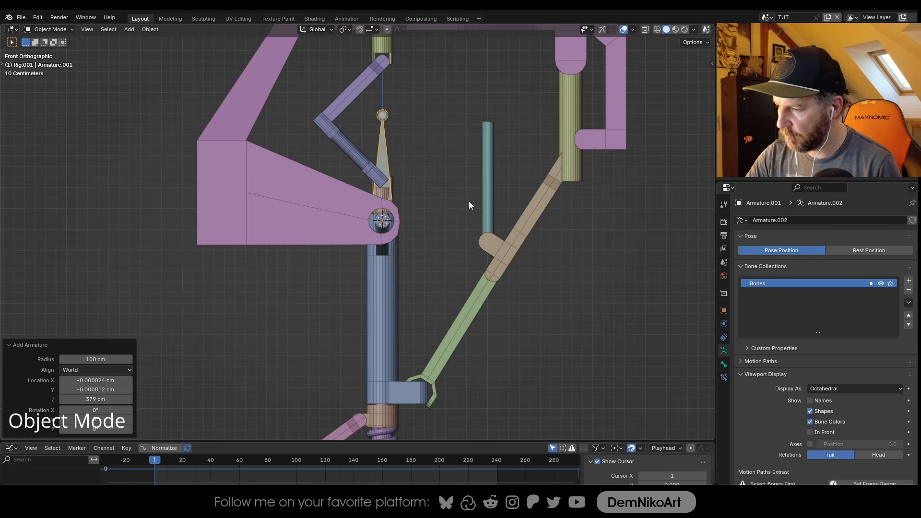
key(KP_Decimal)
scroll(847, 324, down, 5)
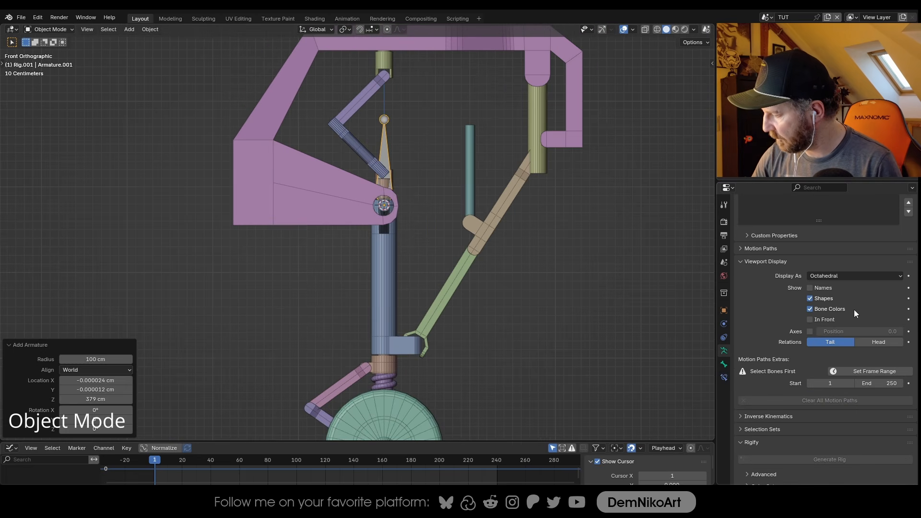
click(810, 319)
scroll(410, 206, down, 2)
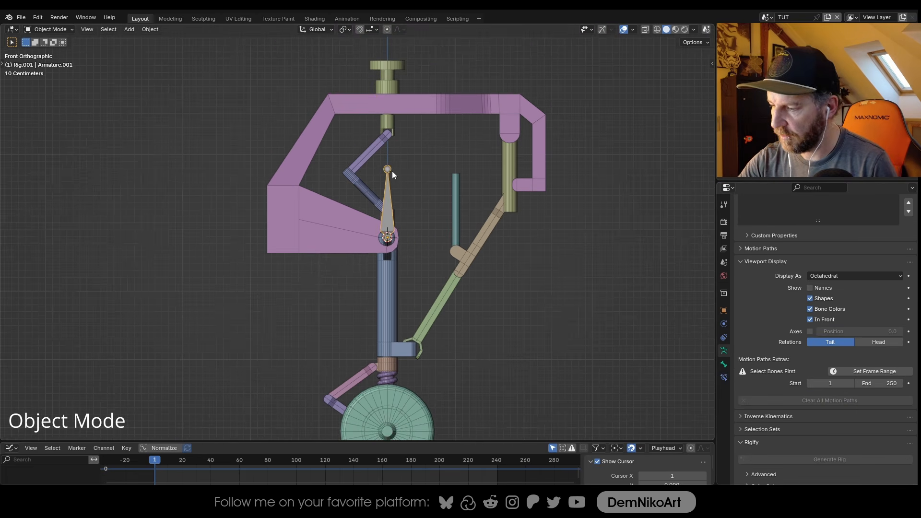
Rotate the armature's bone in edit mode so that it points straight down along the main strut
key(Tab)
key(r)
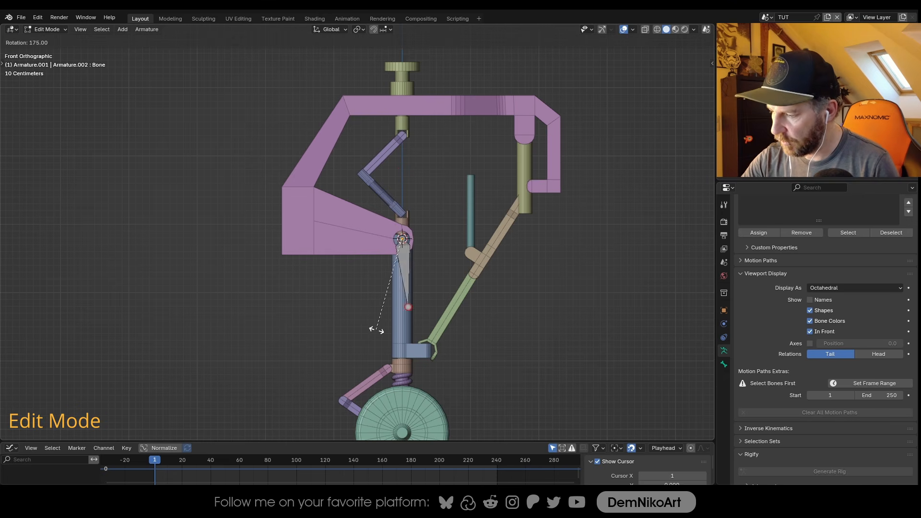
click(368, 322)
click(403, 262)
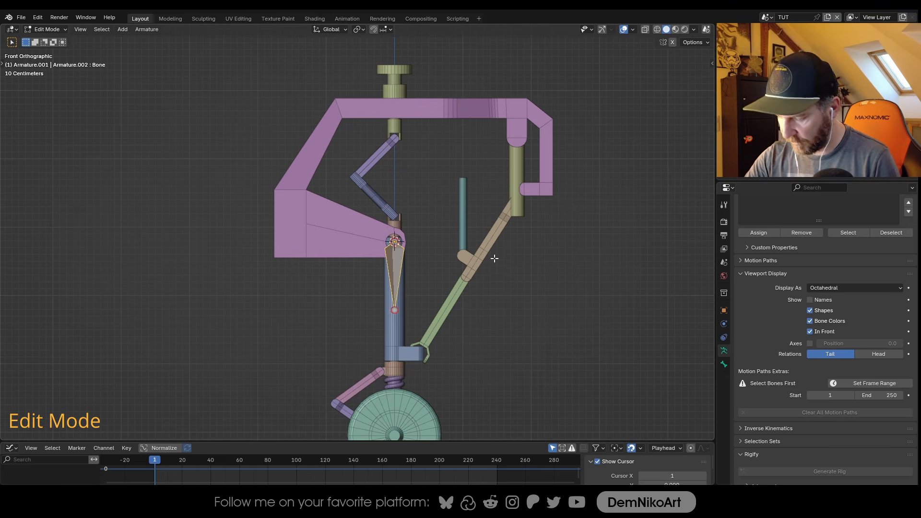
Set the strut bone's roll to 0° in its transform values
key(n)
click(709, 60)
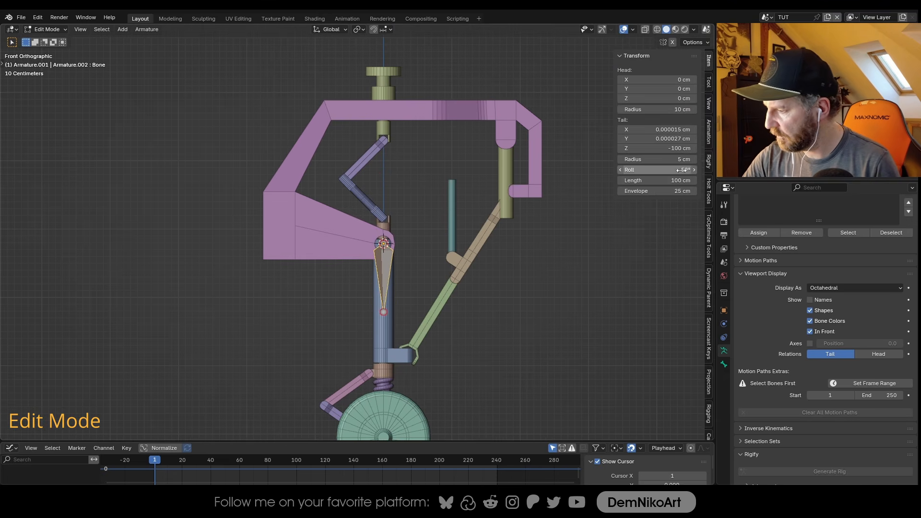
double_click(690, 170)
text(0)
key(Return)
scroll(430, 319, up, 4)
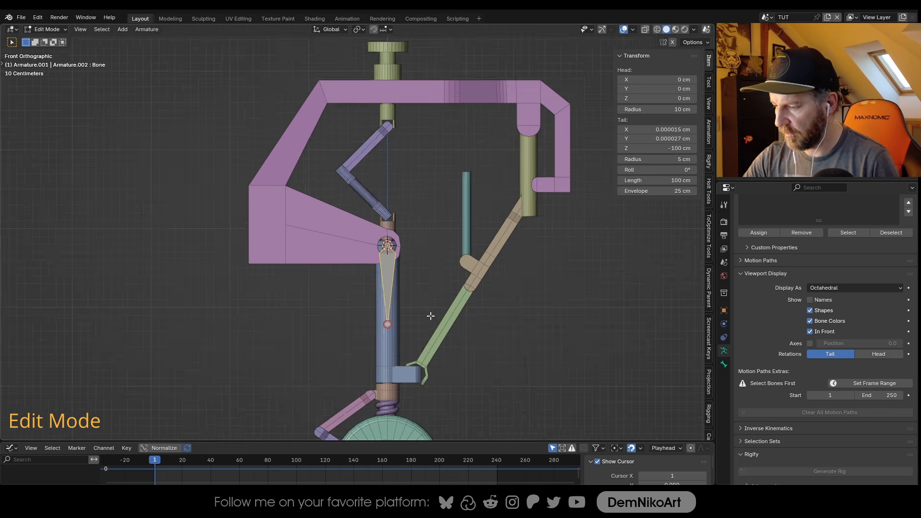
Move the strut bone's tail straight down along Z by about 69.4 cm to the lower end of the main strut
shift+middle_drag(420, 281, 426, 235)
key(g)
key(z)
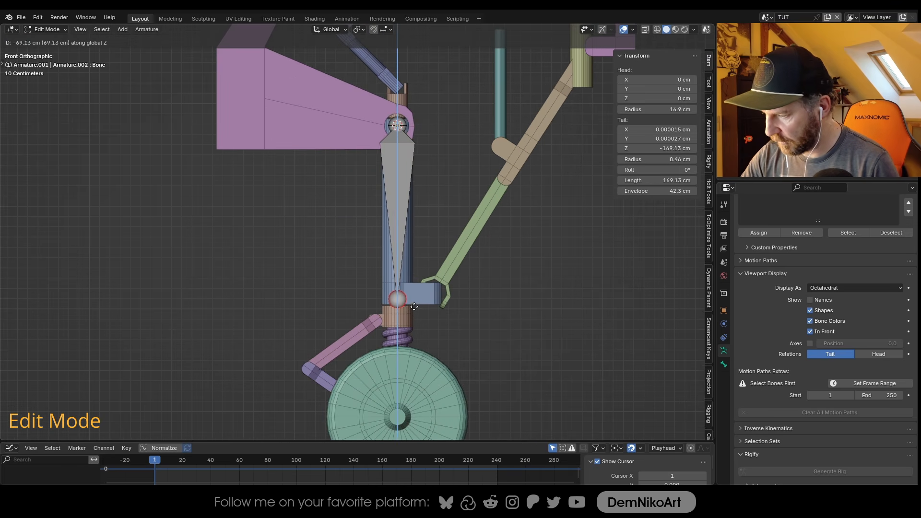
click(414, 310)
scroll(412, 312, down, 1)
shift+middle_drag(387, 139, 384, 186)
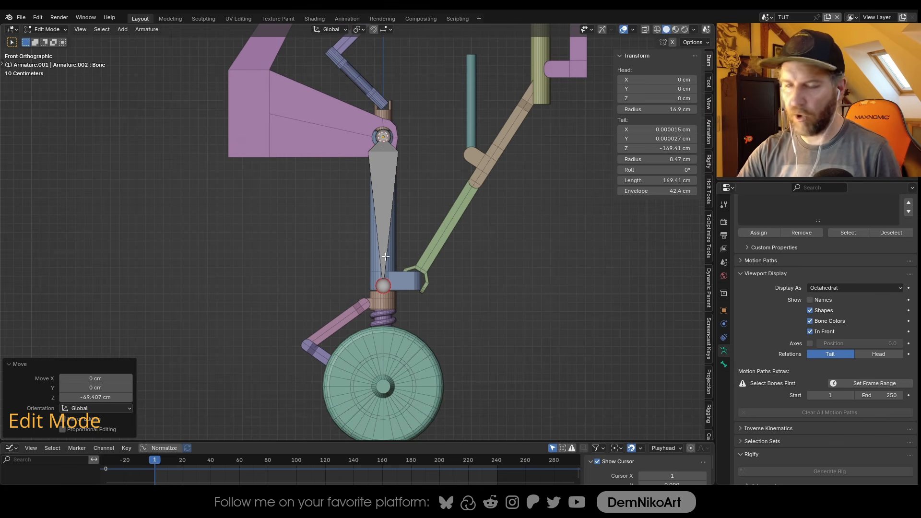
Leave armature editing and try rotating the inner strut cylinder about the global Z axis to check how it turns
shift+middle_drag(373, 239, 379, 219)
scroll(380, 219, up, 2)
key(Tab)
click(409, 297)
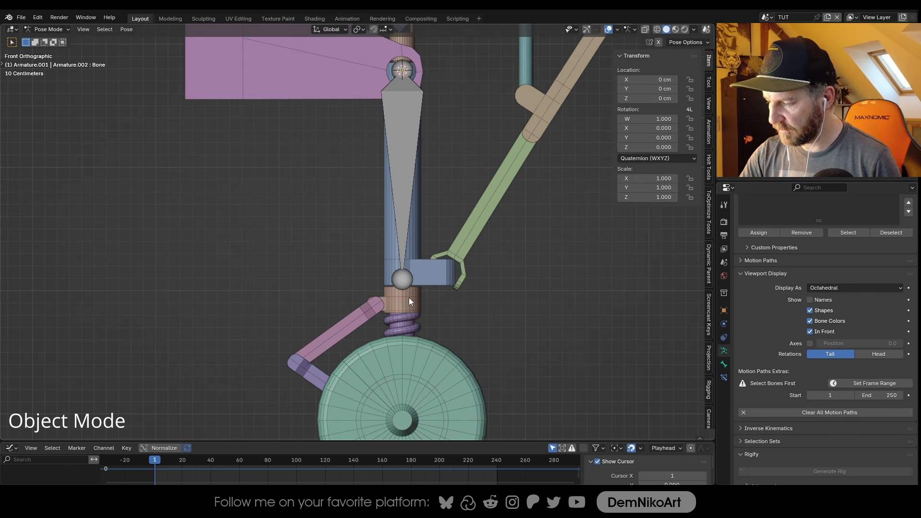
click(410, 295)
middle_drag(410, 295, 412, 277)
scroll(413, 278, up, 1)
key(r)
key(z)
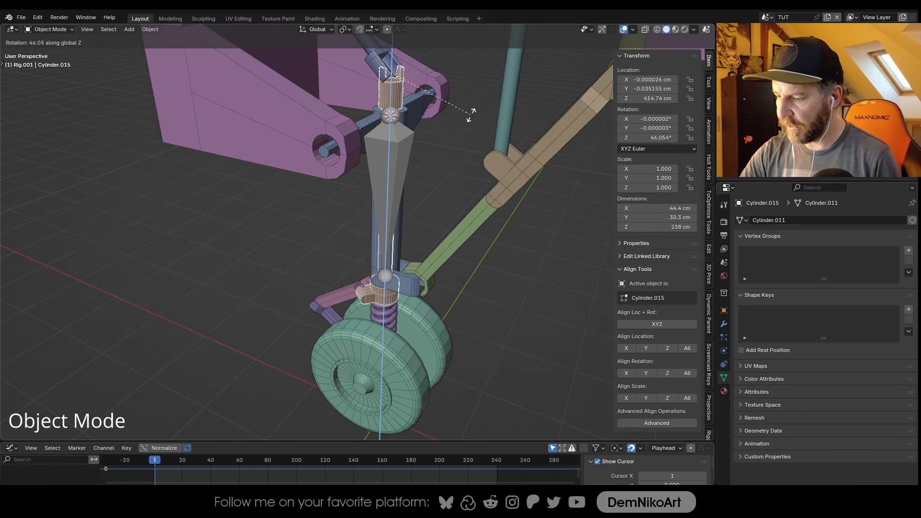
key(Escape)
scroll(426, 266, up, 2)
middle_drag(429, 278, 419, 261)
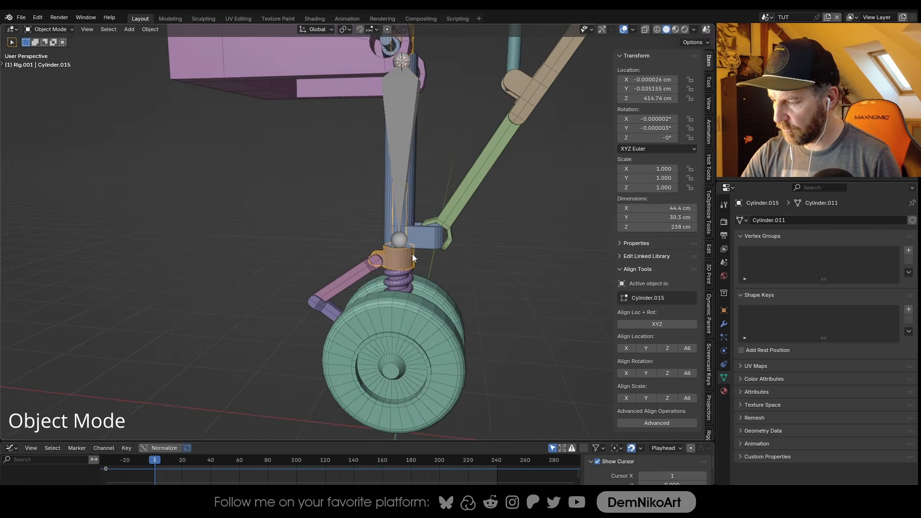
Extrude a new bone about 26 cm down along Z from the strut bone's tail to the inner cylinder's lower edge
click(422, 264)
key(KP_1)
scroll(413, 273, up, 3)
shift+middle_drag(442, 221, 425, 224)
key(Tab)
key(e)
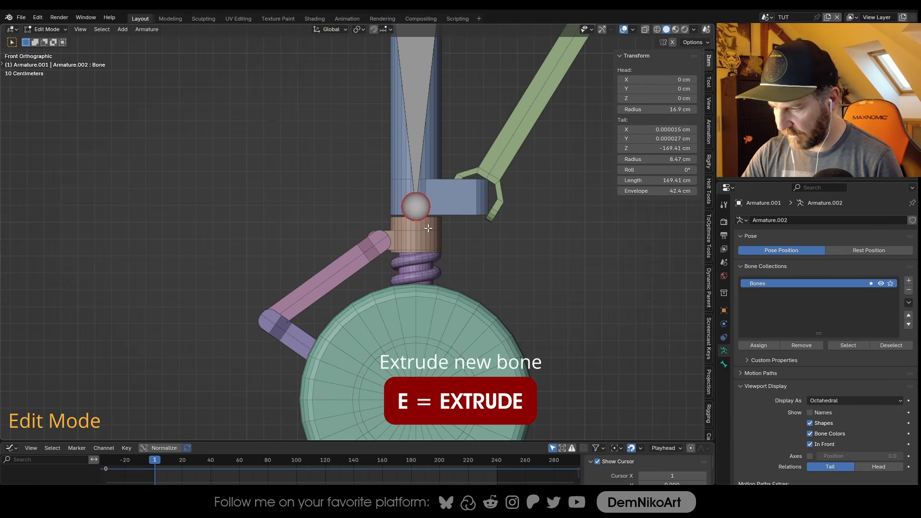
key(z)
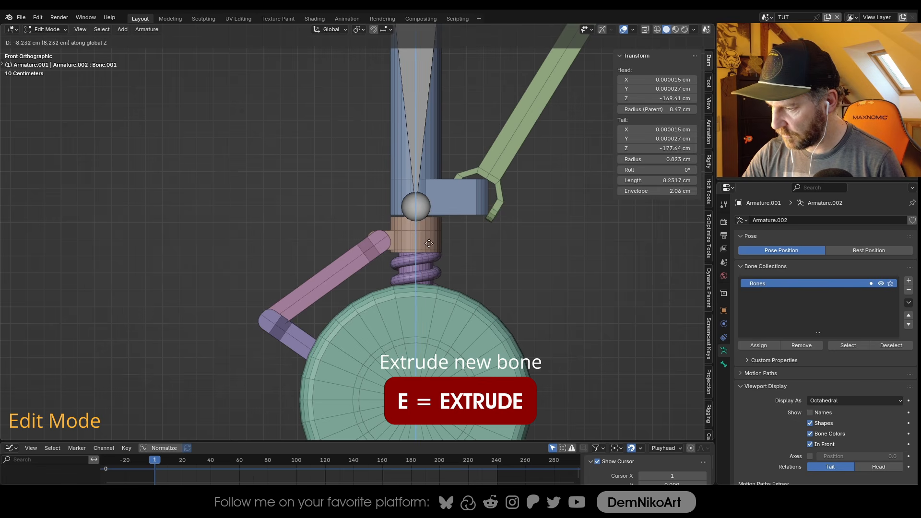
click(428, 272)
shift+middle_drag(429, 273, 441, 239)
click(446, 210)
ctrl+middle_drag(445, 197, 398, 169)
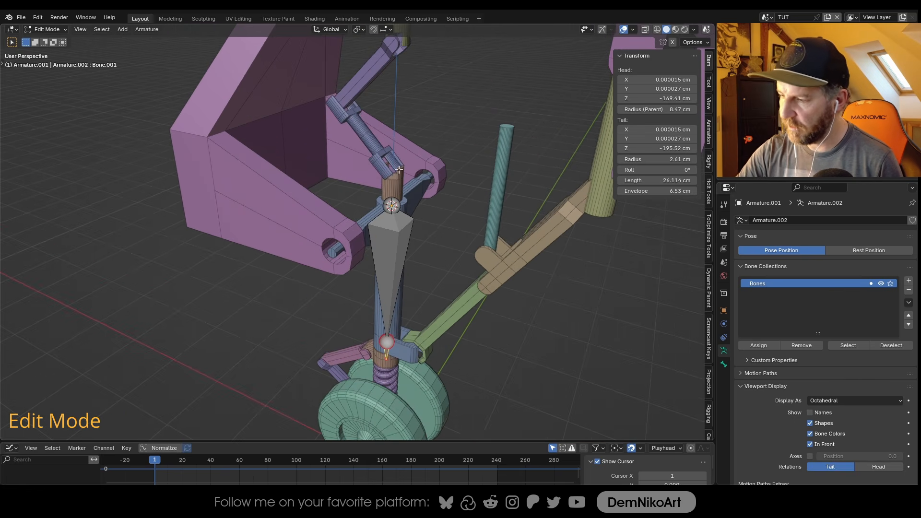
shift+middle_drag(332, 169, 352, 52)
ctrl+middle_drag(356, 269, 406, 230)
key(KP_1)
key(KP_3)
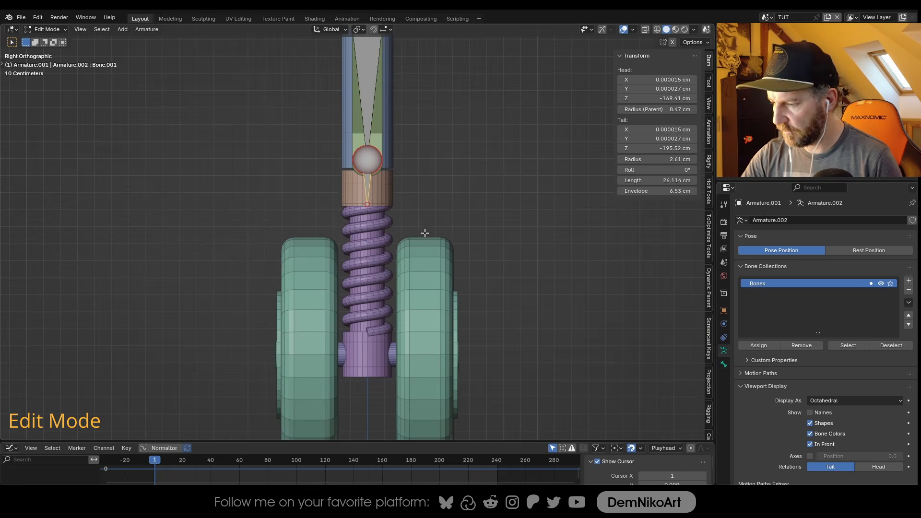
scroll(401, 216, up, 3)
scroll(388, 178, down, 3)
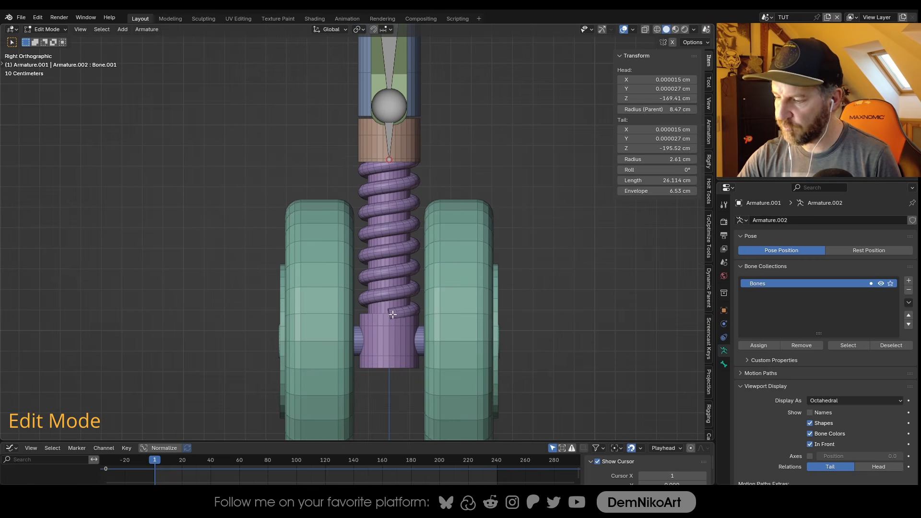
shift+middle_drag(392, 314, 397, 315)
key(e)
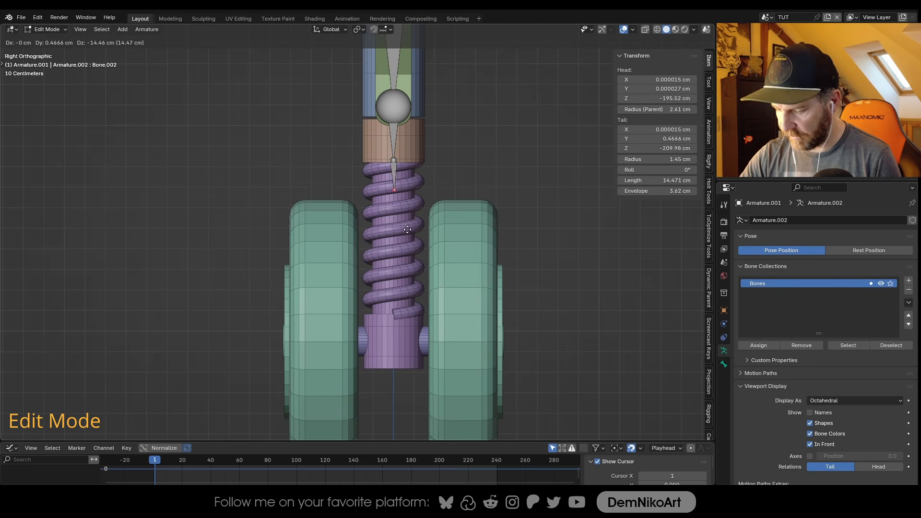
key(Escape)
key(ctrl+z)
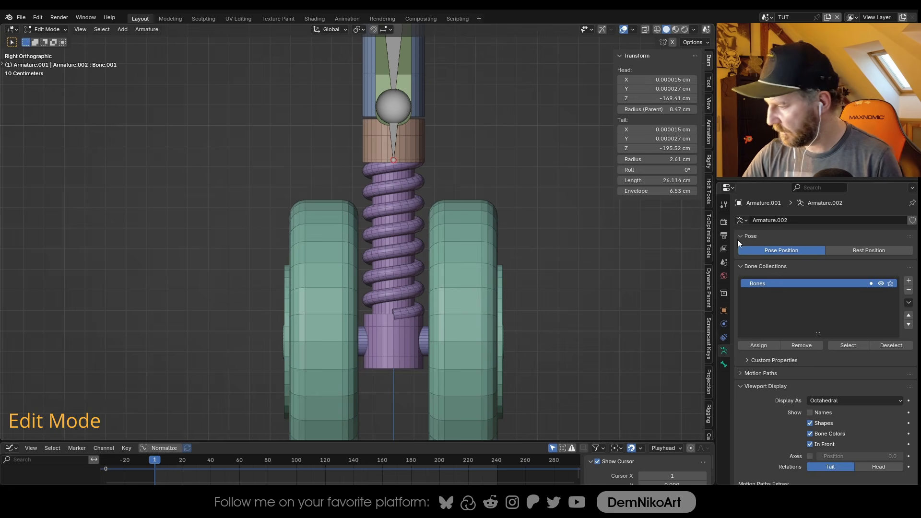
Enable the Screencast Keys display and collapse its settings
click(710, 346)
click(626, 56)
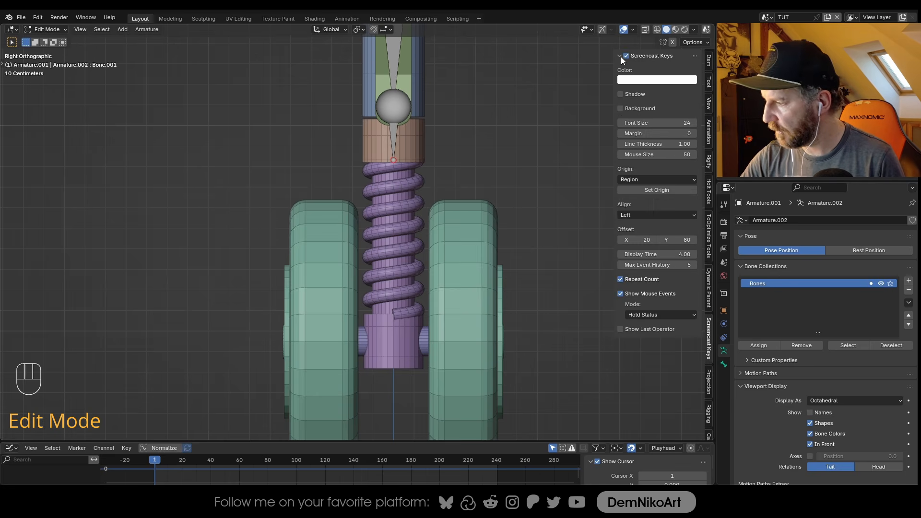
click(620, 56)
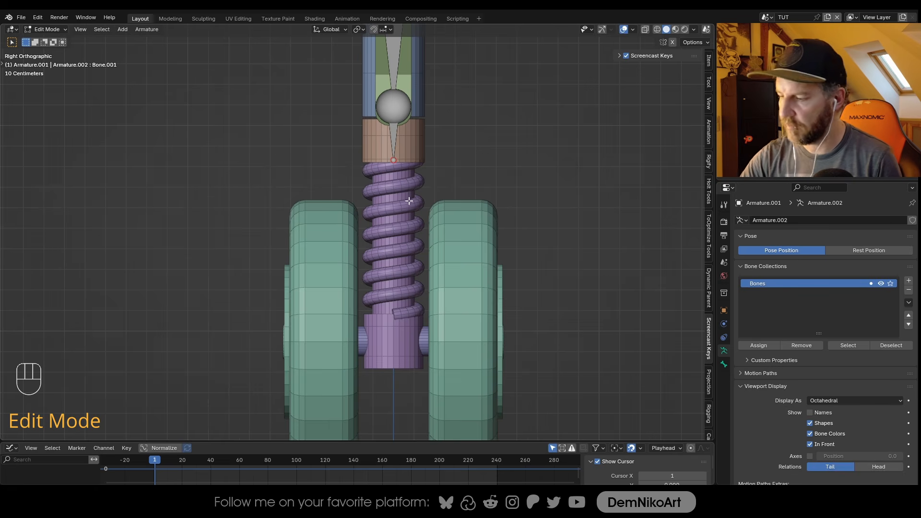
Extrude a bone about 75 cm down along Z through the coil spring to the top of the wheel axle housing
key(g)
key(Escape)
key(e)
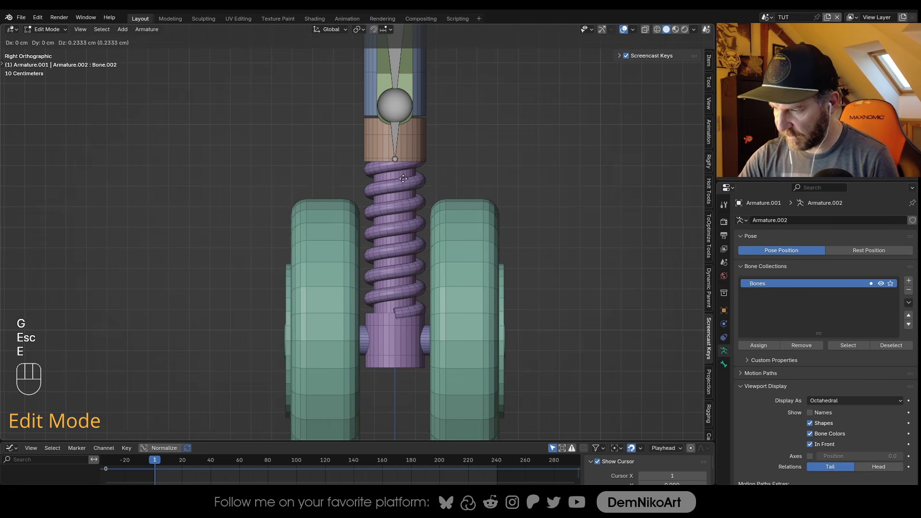
key(z)
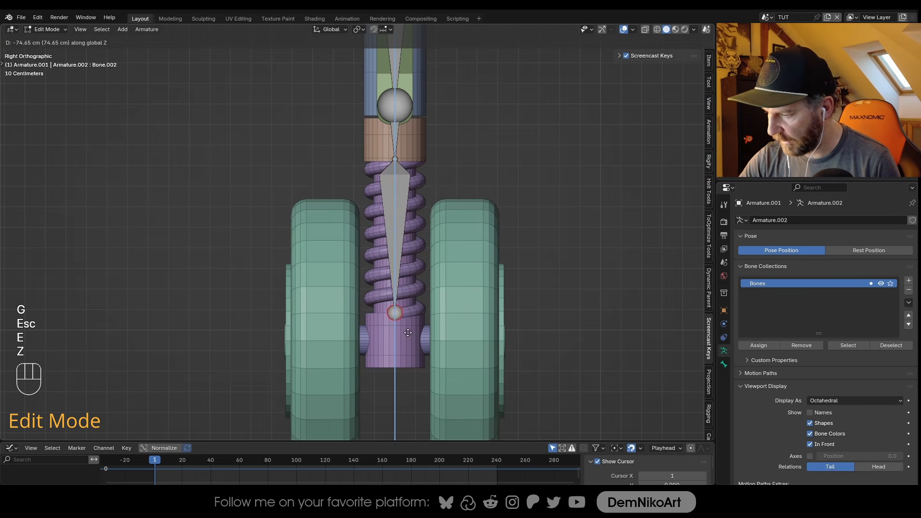
click(408, 335)
shift+middle_drag(408, 335, 412, 317)
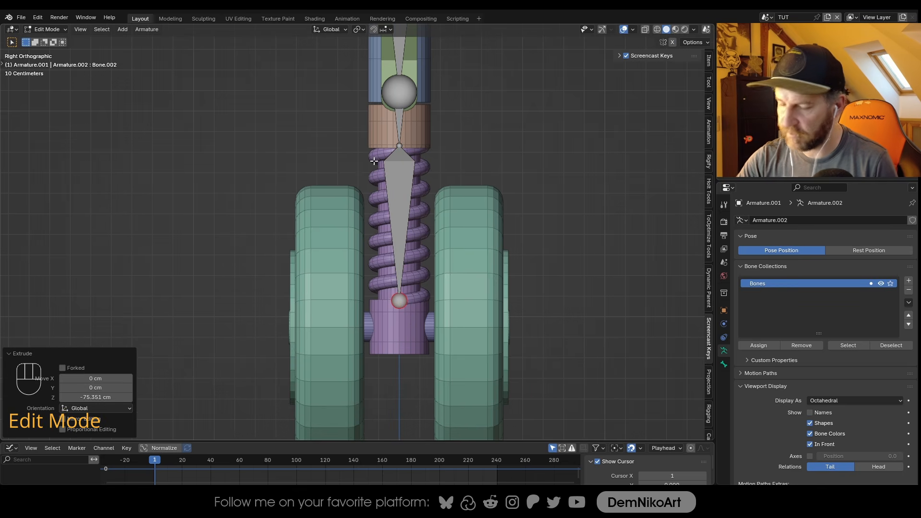
Extrude another bone about 27 cm down along Z from the spring bone's tail to the bottom of the axle housing
shift+middle_drag(406, 274, 397, 215)
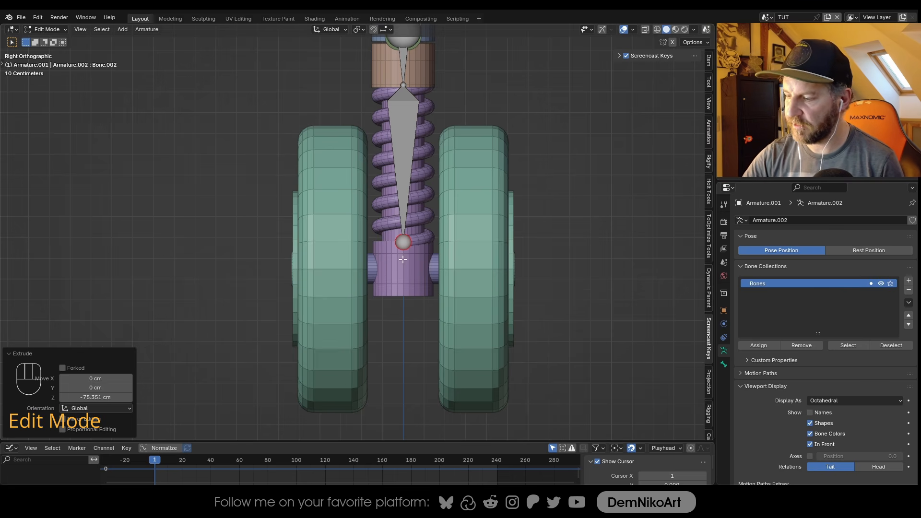
shift+middle_drag(401, 259, 384, 251)
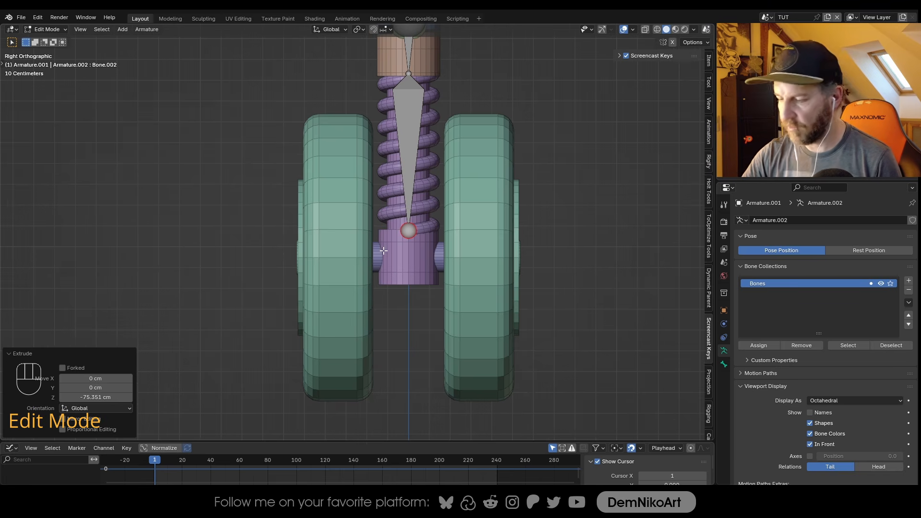
key(e)
key(z)
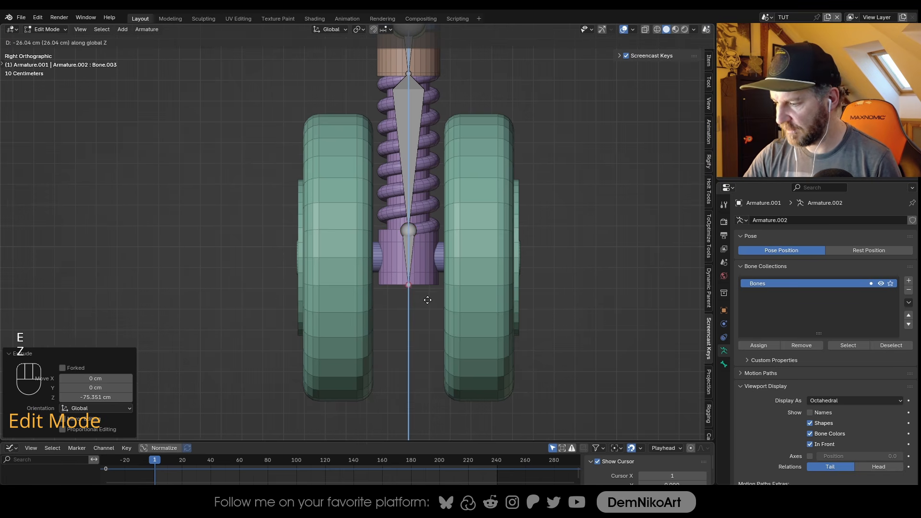
click(427, 302)
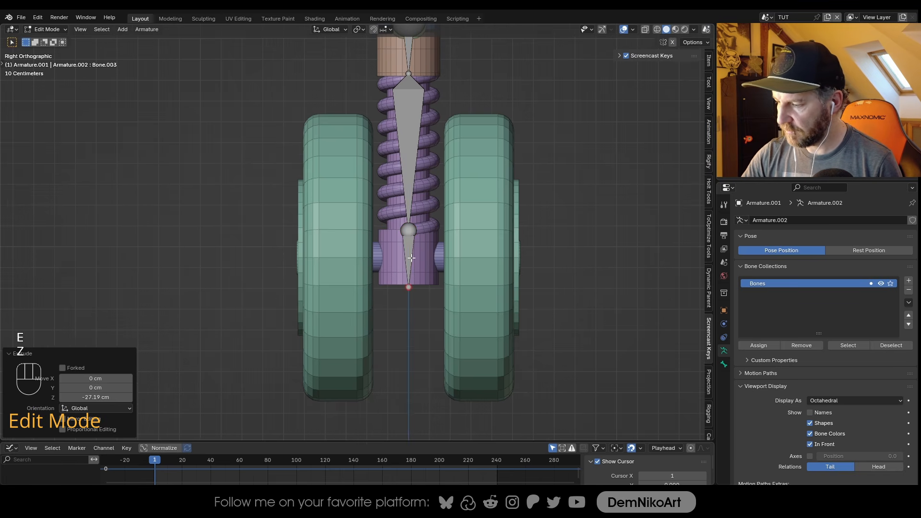
Clear the parent of the lowest bone, in the axle housing, so it is detached from the spring bone
click(412, 257)
shift+middle_drag(430, 270, 406, 274)
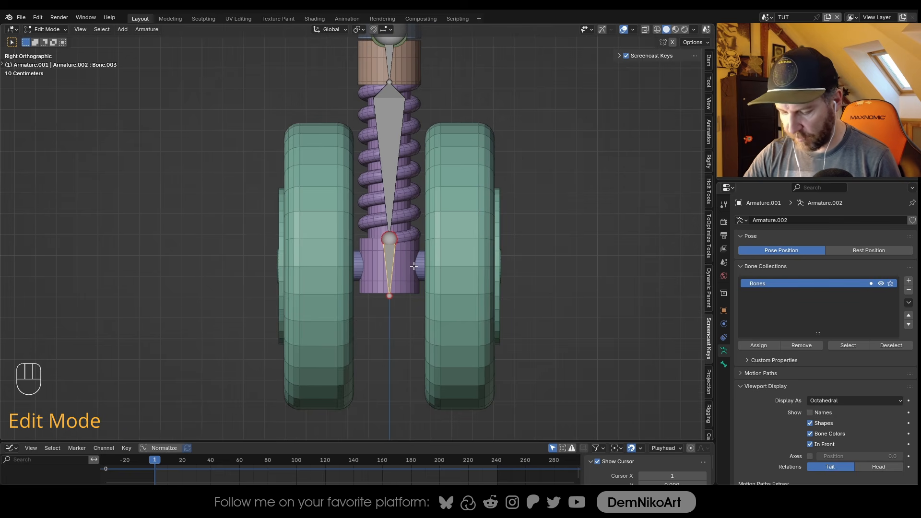
key(alt+p)
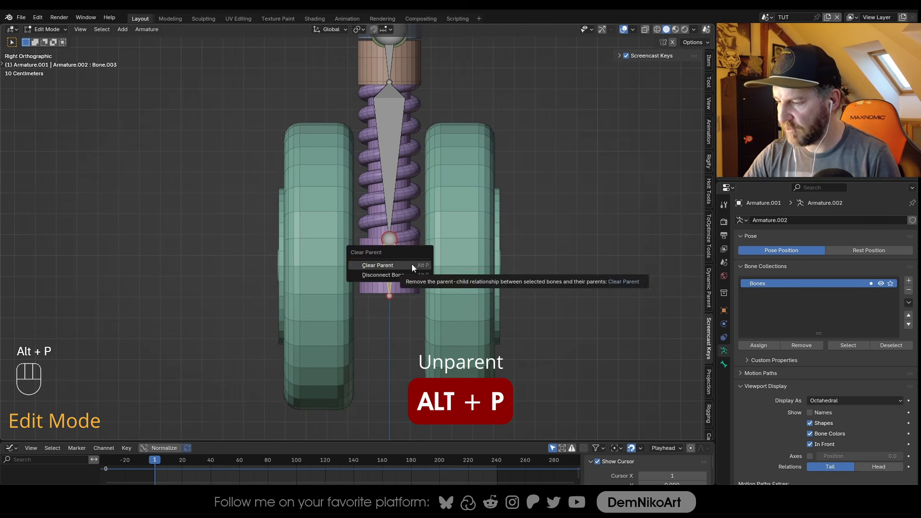
click(412, 263)
key(g)
key(Escape)
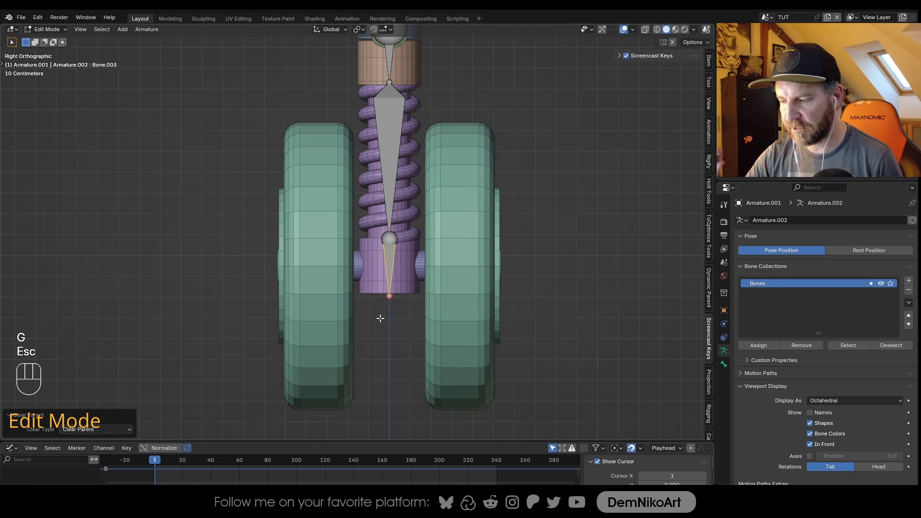
Leave edit mode and switch the armature to Pose Mode with the bone along the coil spring selected
scroll(411, 238, down, 1)
shift+middle_drag(394, 189, 407, 237)
key(KP_3)
shift+middle_drag(478, 242, 452, 261)
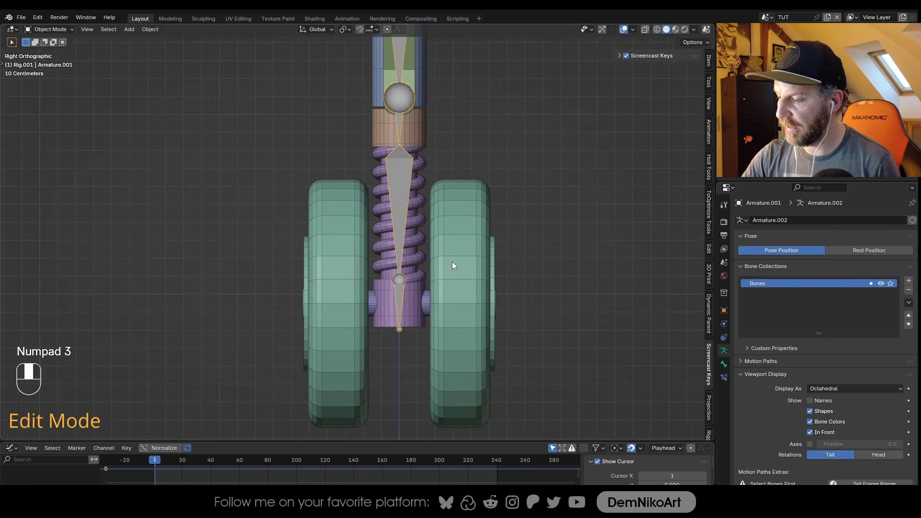
key(Tab)
key(Tab)
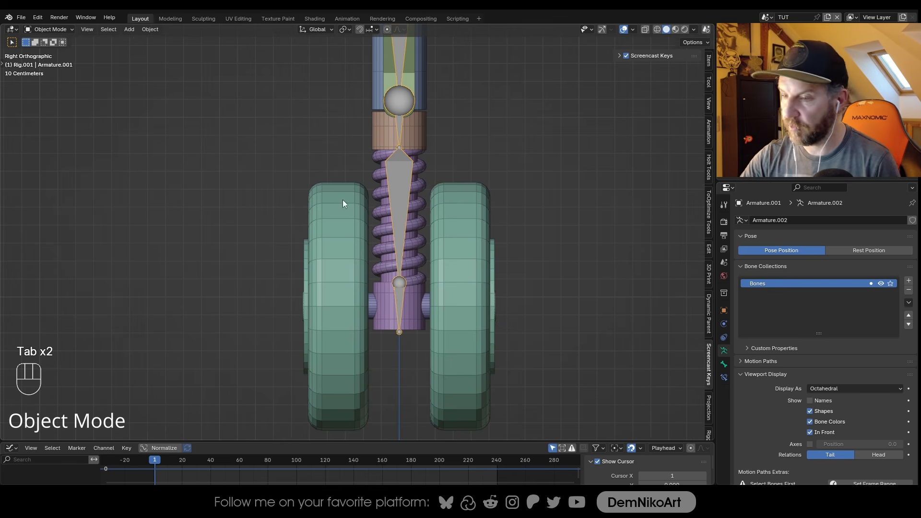
click(48, 29)
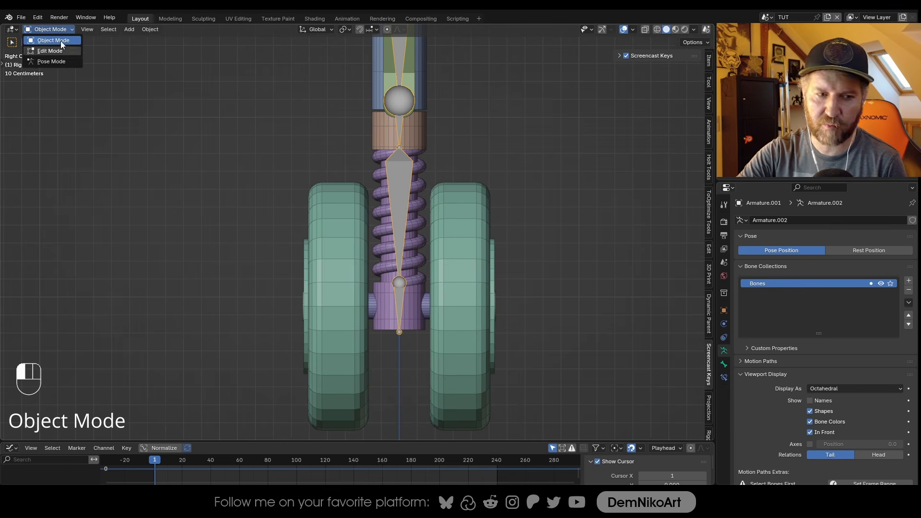
click(53, 41)
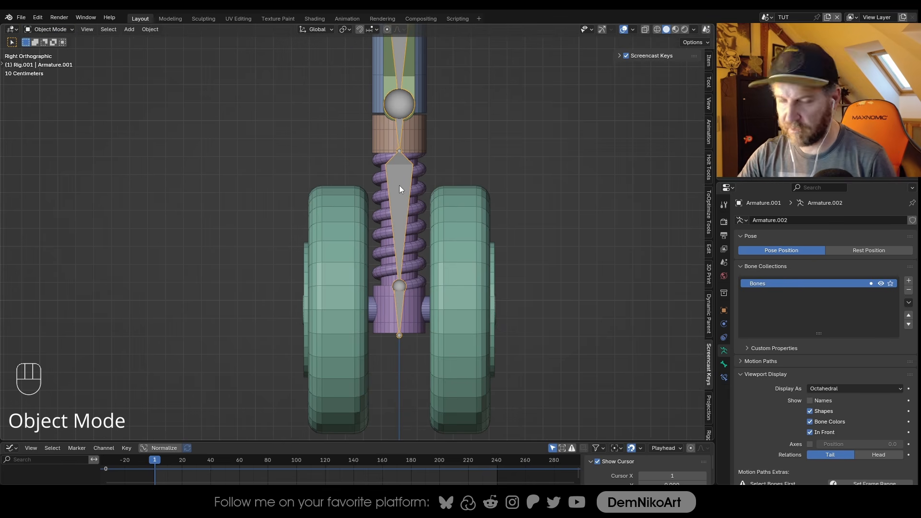
shift+middle_drag(402, 209, 397, 195)
key(ctrl+Tab)
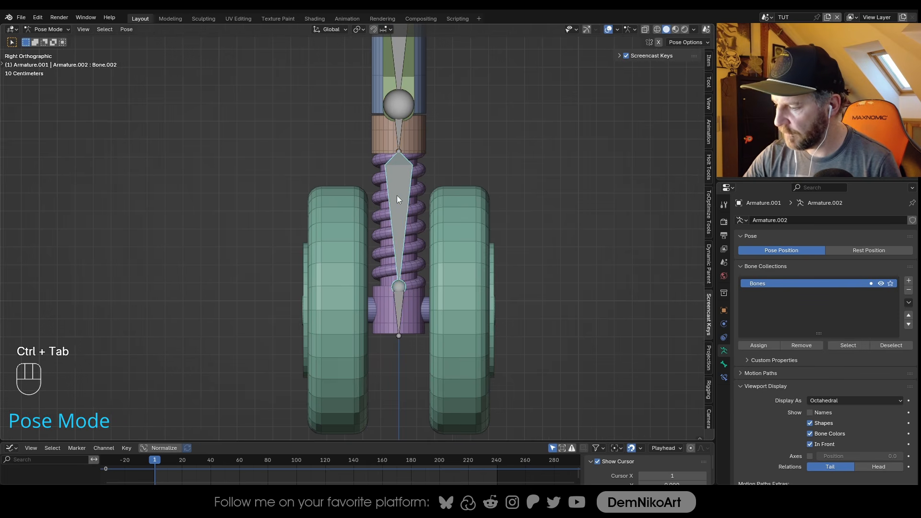
Add a Stretch To bone constraint to the bone along the coil spring
click(724, 378)
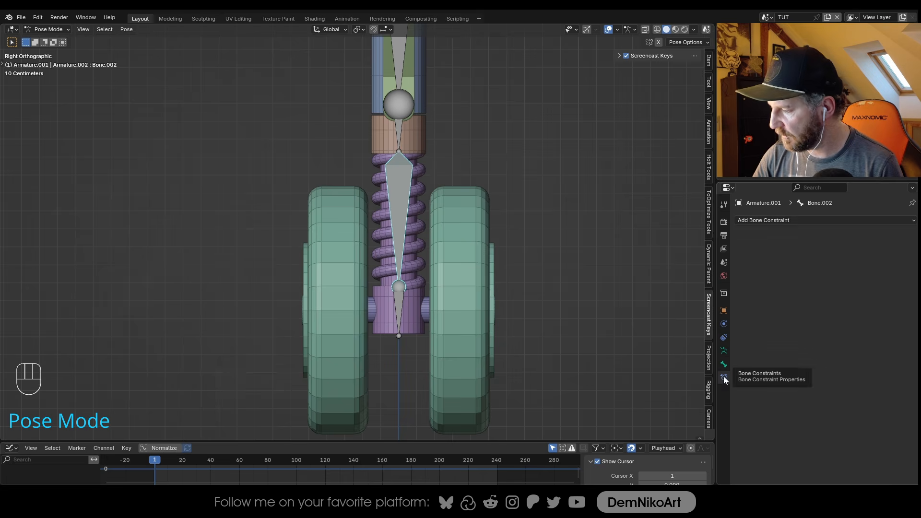
click(813, 219)
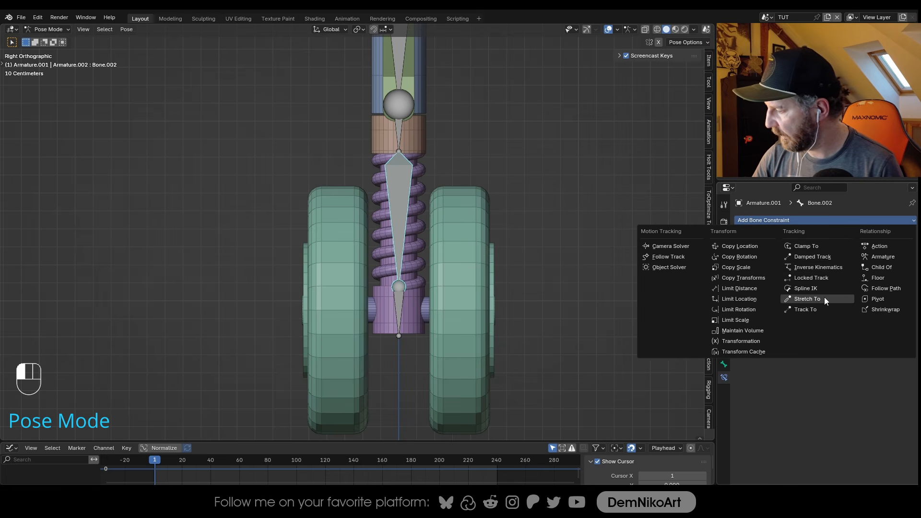
click(807, 299)
scroll(403, 226, down, 1)
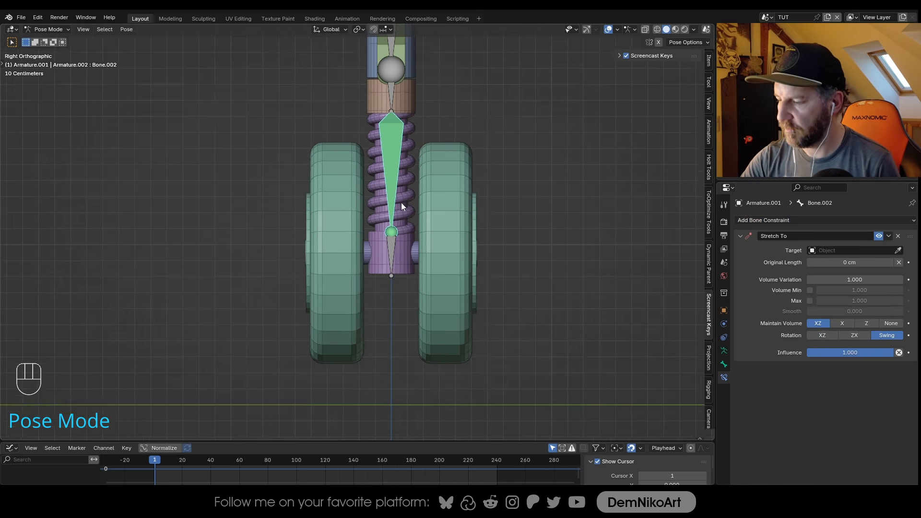
shift+middle_drag(401, 203, 400, 225)
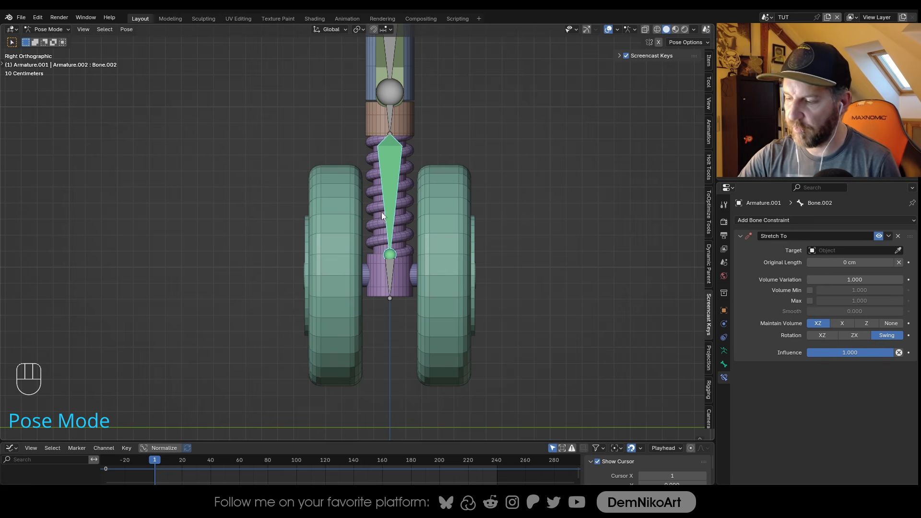
Rename the lowest bone, inside the axle housing, as "stretch to"
click(390, 270)
shift+middle_drag(391, 270, 436, 296)
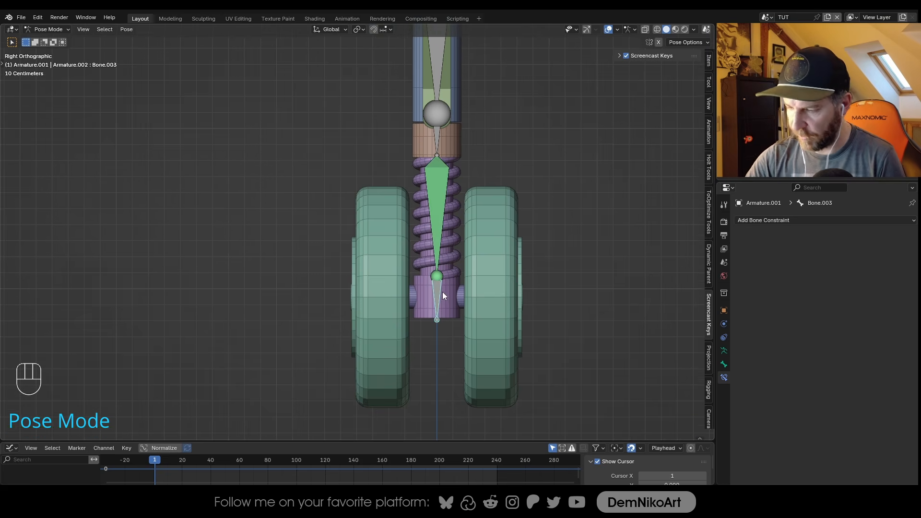
key(F2)
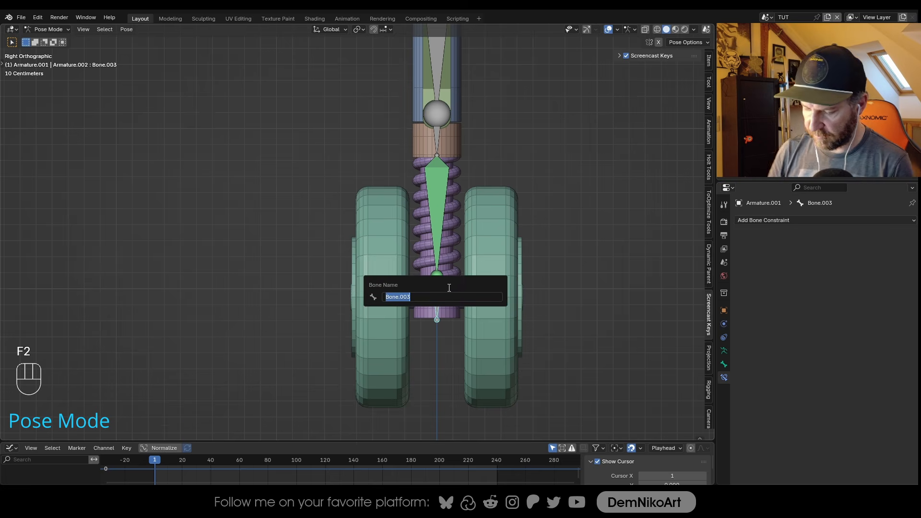
text(stretch to)
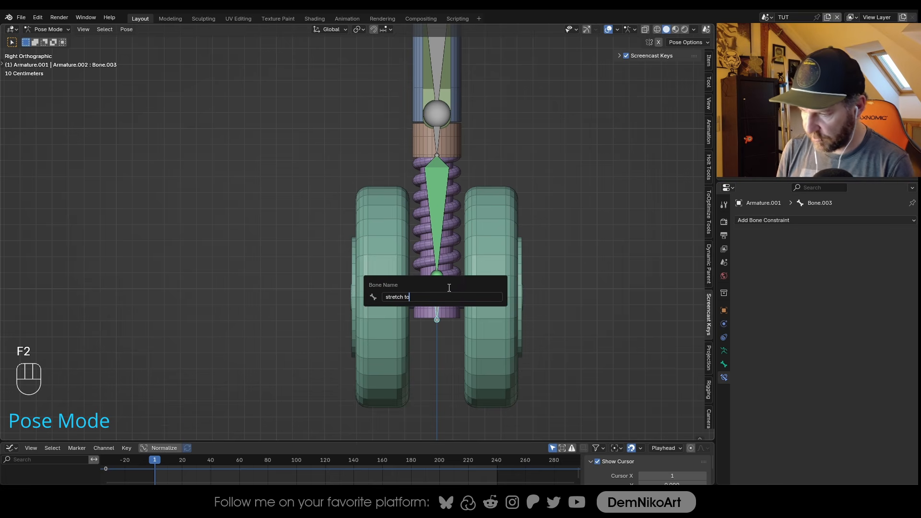
key(Return)
Rename the bone along the coil spring as "spring"
click(439, 217)
key(F2)
text(spr)
key(Return)
Rename the short bone just above the spring bone as "ROT"
shift+middle_drag(437, 139, 441, 218)
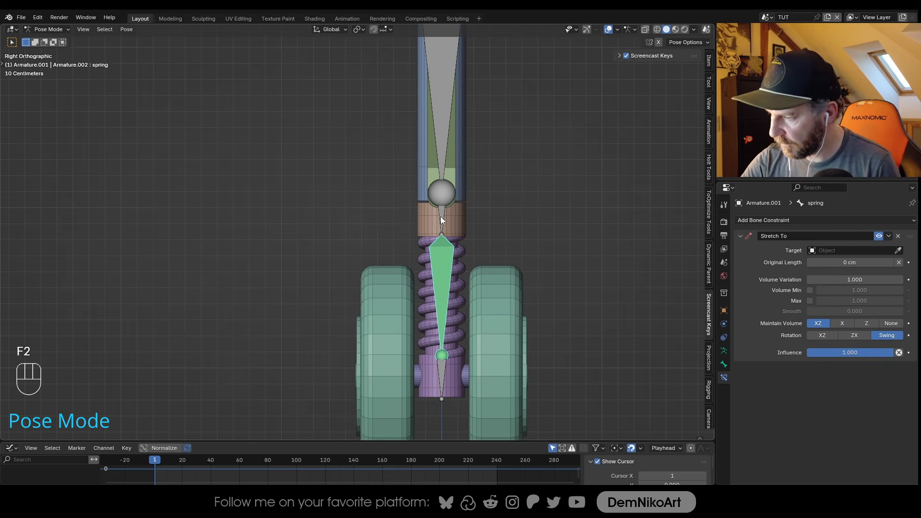
click(442, 218)
key(F2)
text(ROT)
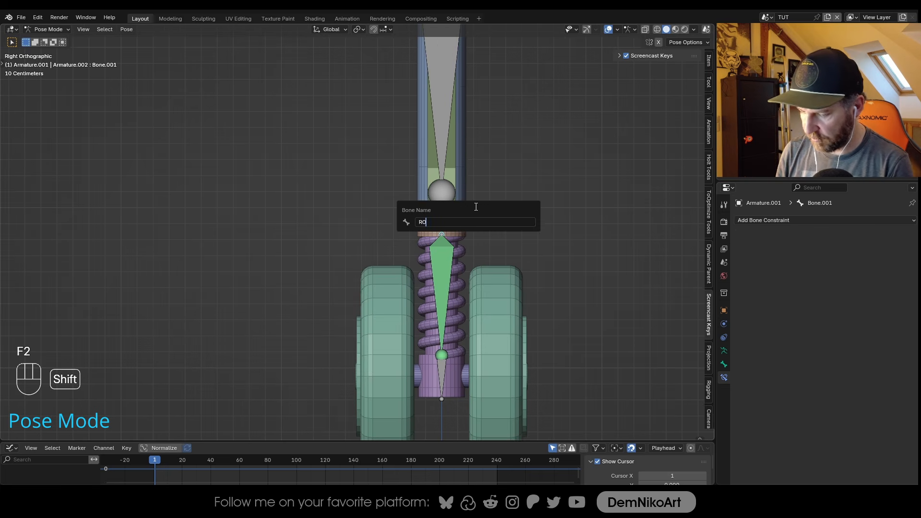
key(Return)
Rename the long strut bone at the top of the chain as "MAIN"
click(442, 125)
scroll(447, 218, down, 5)
mouse_move(447, 218)
alt+middle_down()
mouse_move(454, 199)
mouse_move(453, 214)
alt+middle_up()
scroll(454, 200, up, 2)
key(F2)
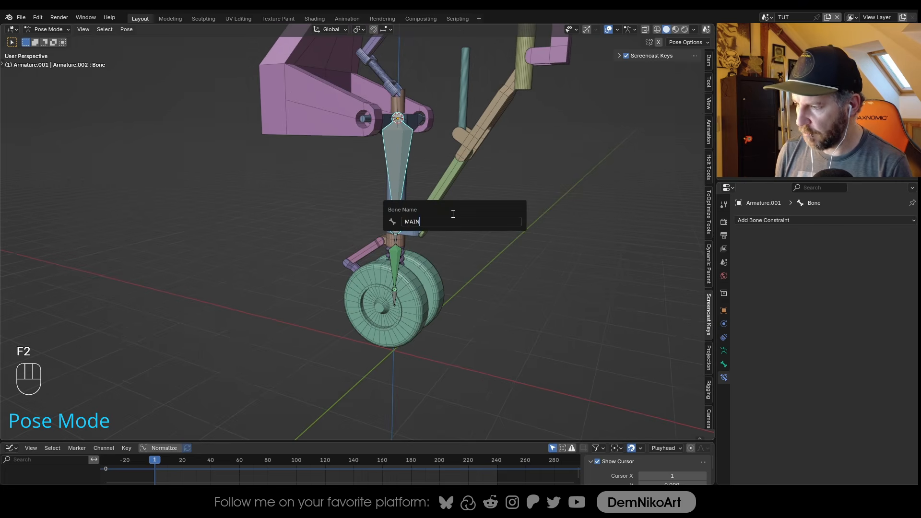
key(Return)
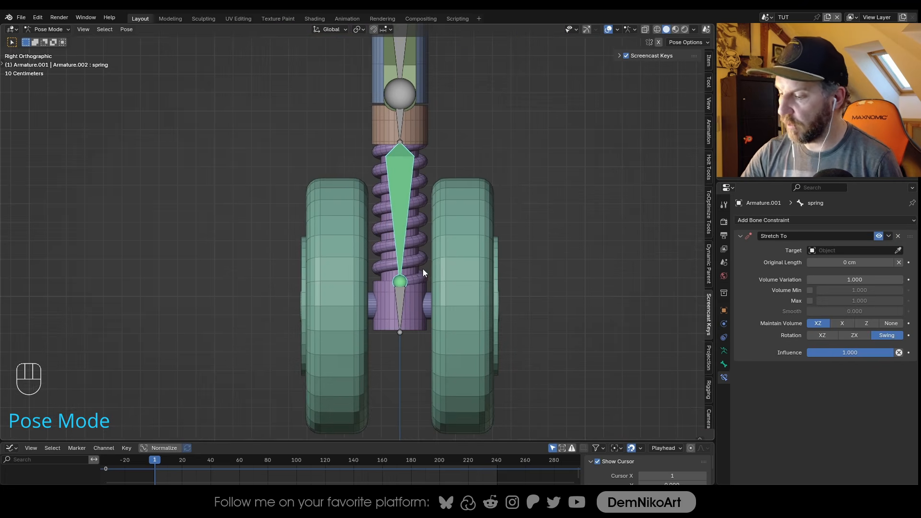
Set the spring bone's Stretch To target to Armature.001 and its target bone to "stretch to"
shift+middle_drag(406, 309, 408, 288)
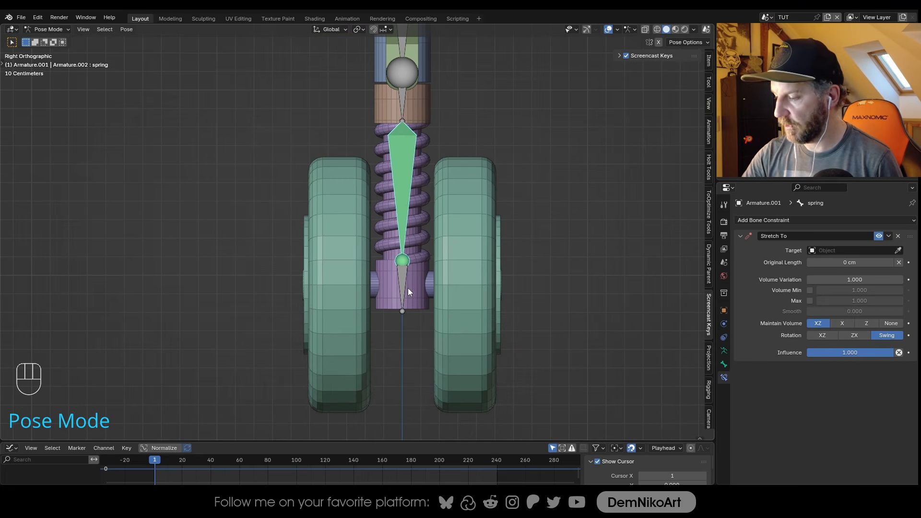
click(405, 286)
click(405, 229)
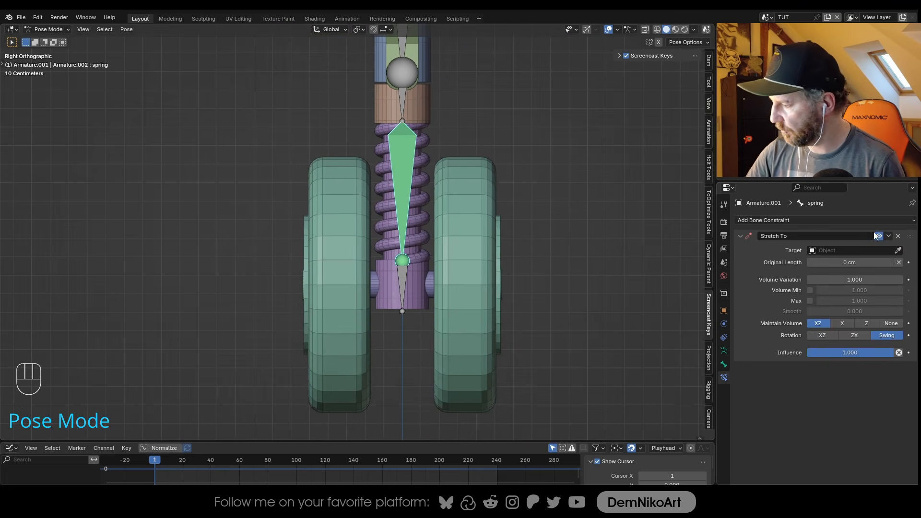
key(Escape)
click(899, 250)
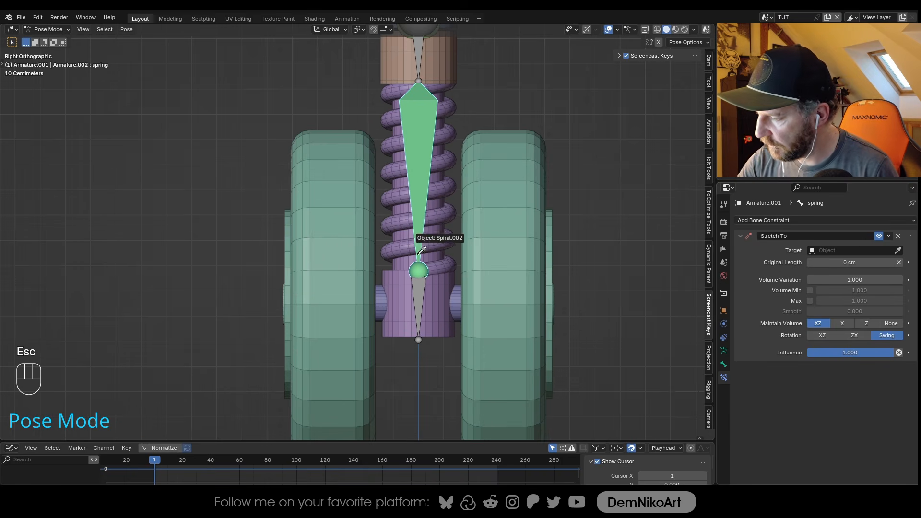
click(419, 332)
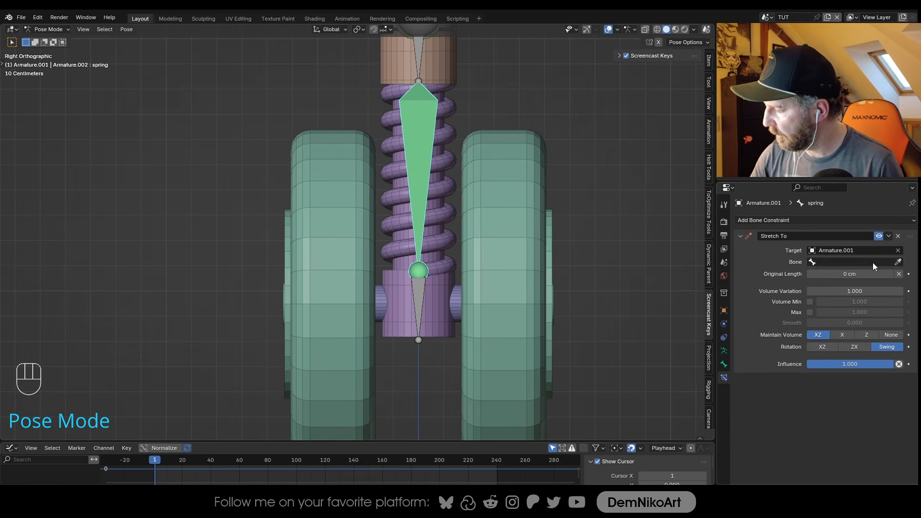
click(854, 262)
click(838, 306)
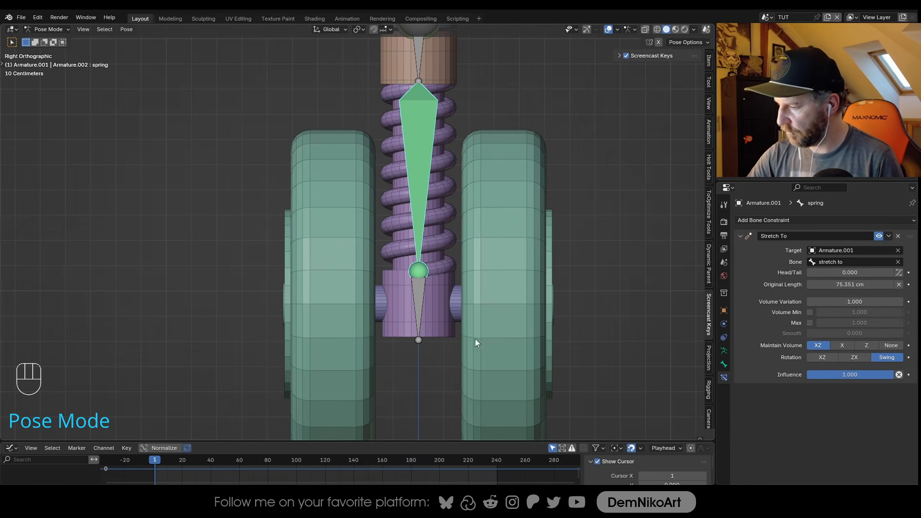
Test the spring's stretching by moving the "stretch to" bone, and cancel the move
scroll(497, 365, down, 2)
click(407, 286)
key(g)
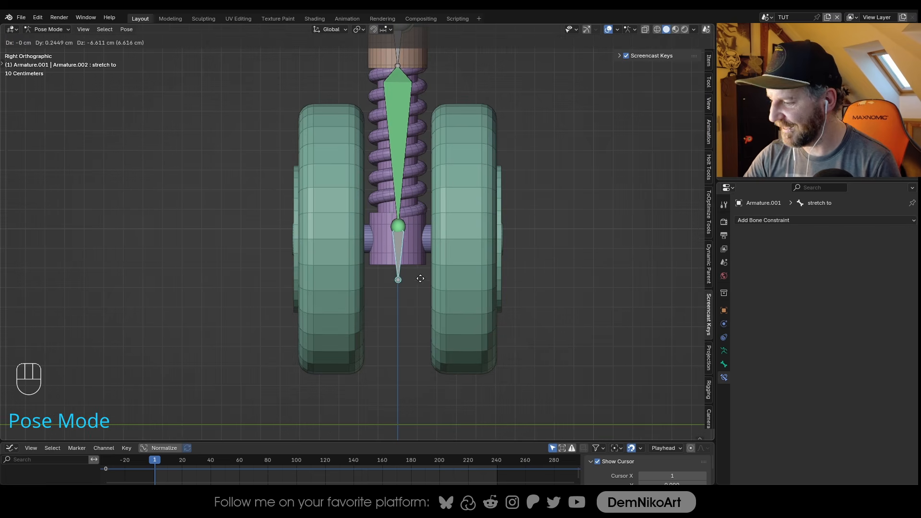
key(Escape)
Test the suspension compression by moving the MAIN bone down along Z, and cancel the move
alt+drag(436, 234, 442, 260)
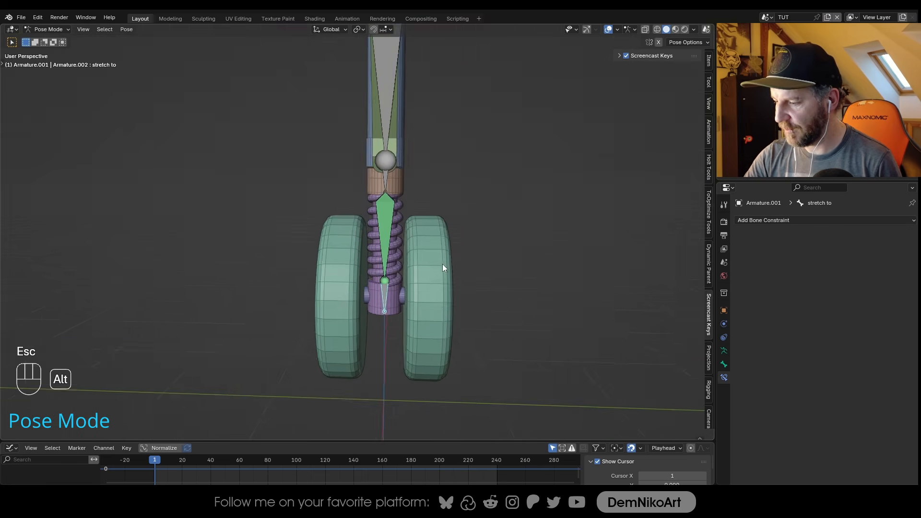
alt+right_drag(441, 259, 439, 309)
alt+drag(384, 206, 422, 220)
click(377, 147)
key(g)
key(z)
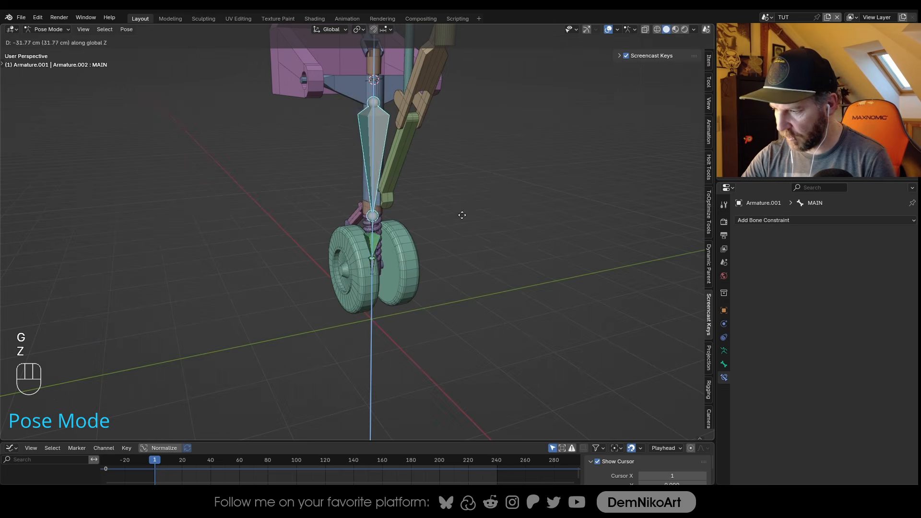
key(Escape)
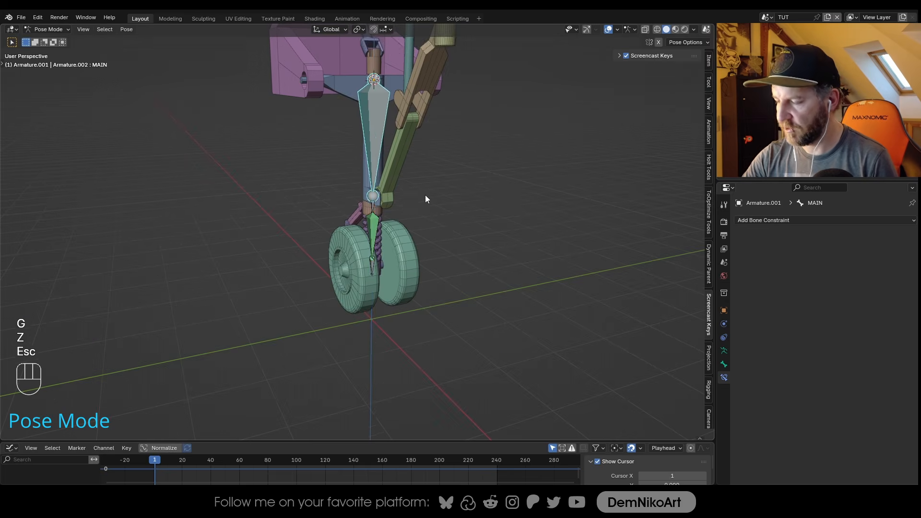
Switch the armature to Edit Mode and show the landing gear in front orthographic view
scroll(419, 235, down, 4)
key(Tab)
key(KP_1)
scroll(410, 213, up, 5)
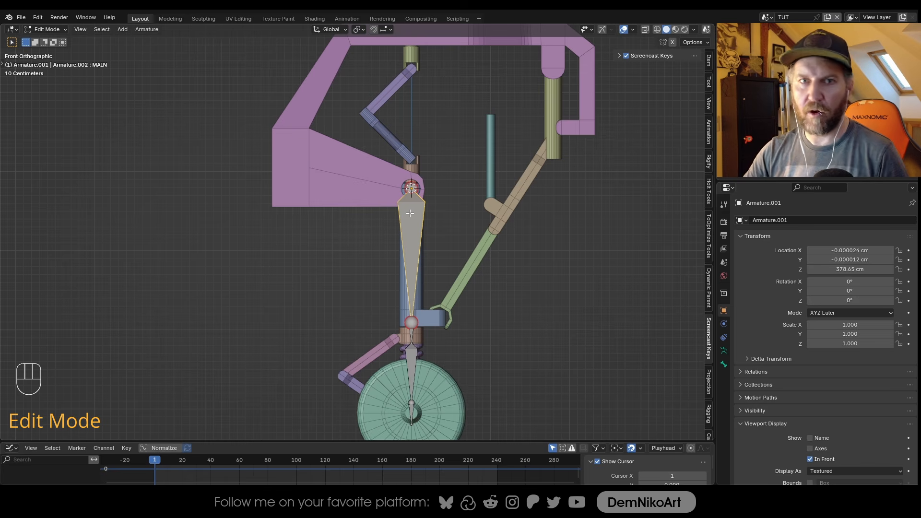
alt+middle_drag(477, 173, 466, 218)
key(ctrl+Tab)
click(384, 226)
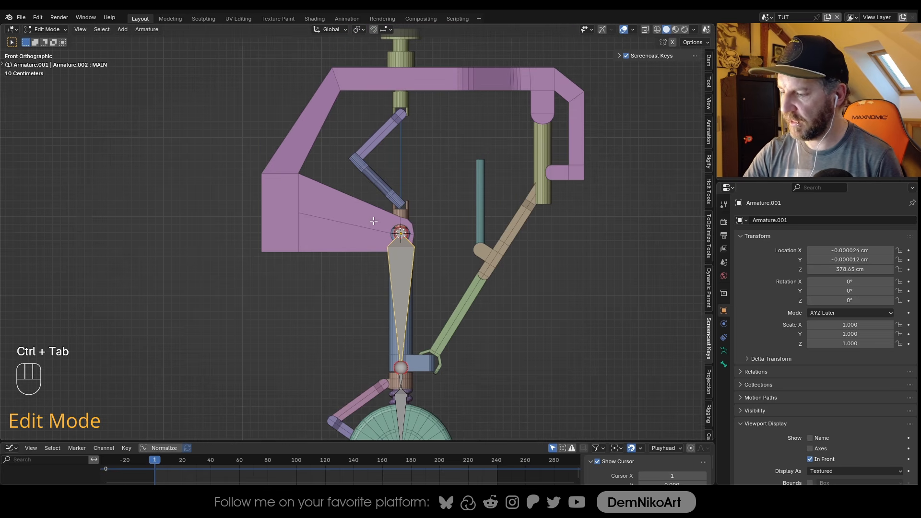
key(Tab)
key(ctrl+Tab)
click(369, 220)
mouse_move(476, 207)
alt+mouse_down()
mouse_move(446, 223)
mouse_move(465, 210)
alt+mouse_up()
key(KP_1)
click(405, 257)
key(Tab)
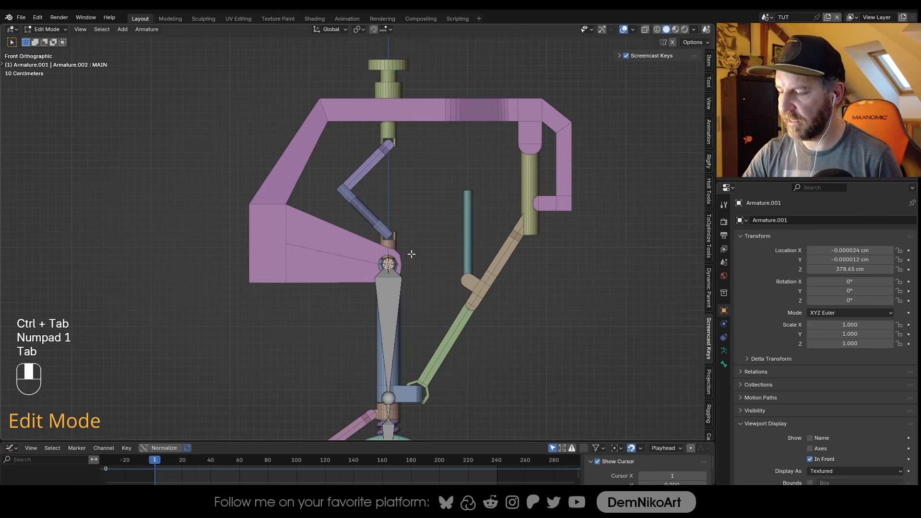
Add a new bone at the 3D cursor and move it up along Z to the frame's upper beam
shift+middle_drag(395, 267, 406, 280)
click(402, 276)
shift+middle_drag(399, 241, 391, 344)
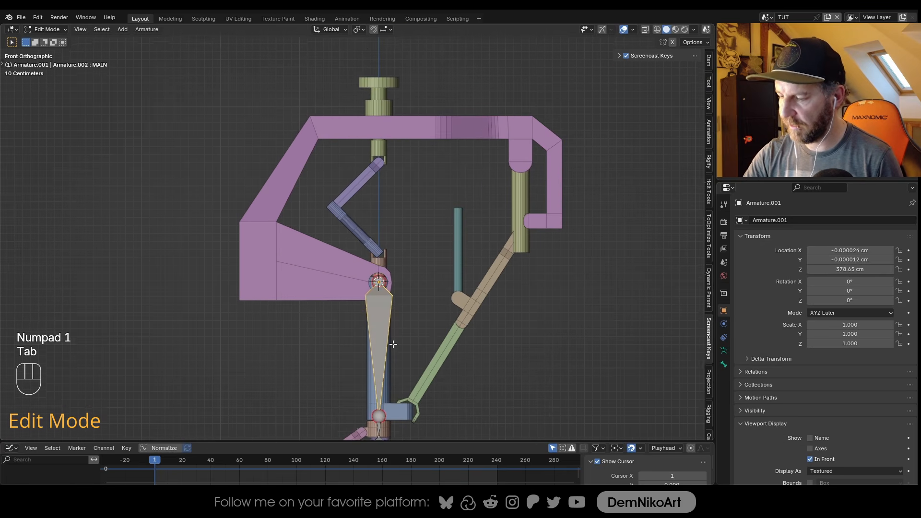
key(g)
key(g)
key(Delete)
shift+middle_drag(397, 226, 417, 257)
key(shift+a)
key(g)
key(z)
click(424, 115)
shift+middle_drag(423, 115, 425, 144)
Rotate the new bone 90° to lie along the upper beam and move its tail about 59 cm outward along X
key(r)
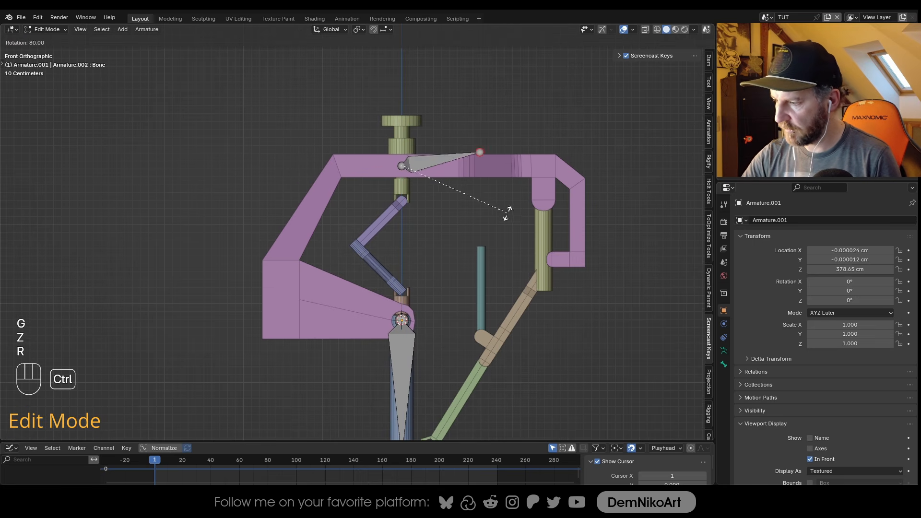
click(503, 221)
key(g)
key(x)
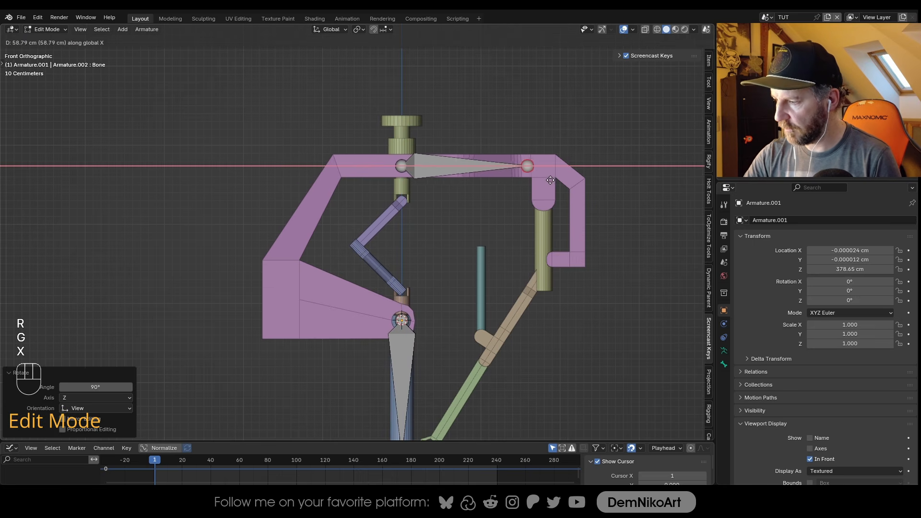
click(550, 181)
Rename the horizontal bone in the upper beam as "Root"
shift+middle_drag(476, 193, 480, 193)
key(F2)
text(Root)
key(Return)
Parent the MAIN bone to the Root bone, keeping its offset
scroll(425, 273, down, 2)
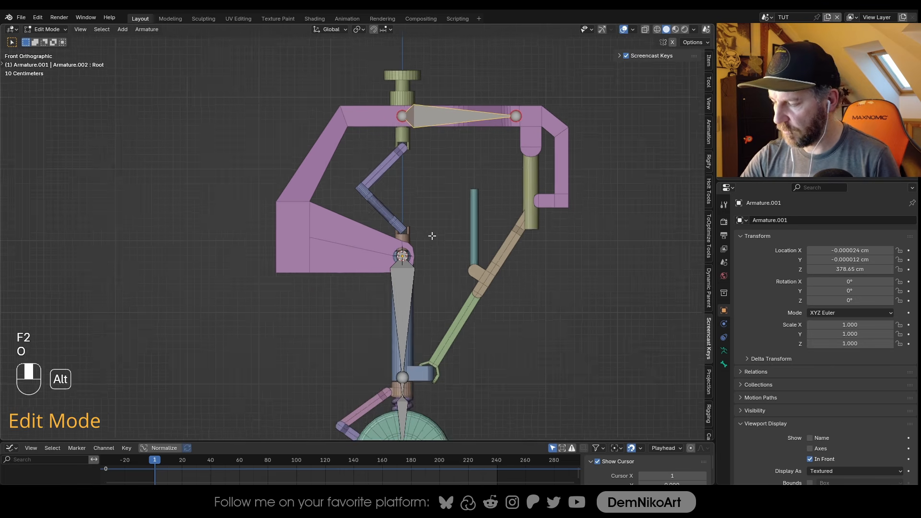
click(400, 281)
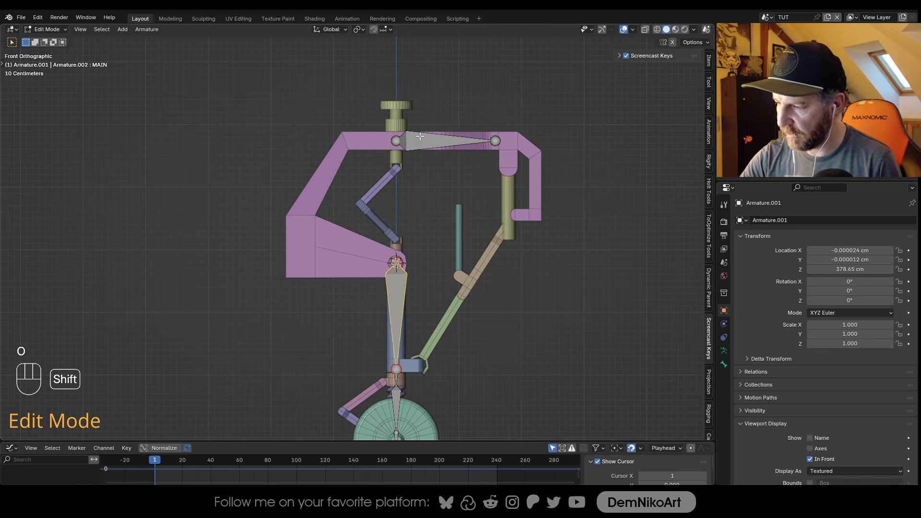
shift+click(420, 136)
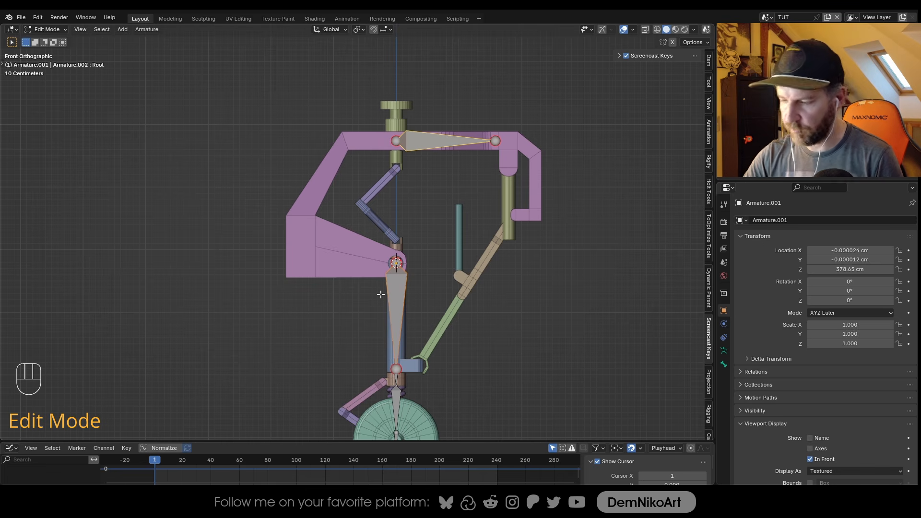
shift+middle_drag(422, 247, 425, 249)
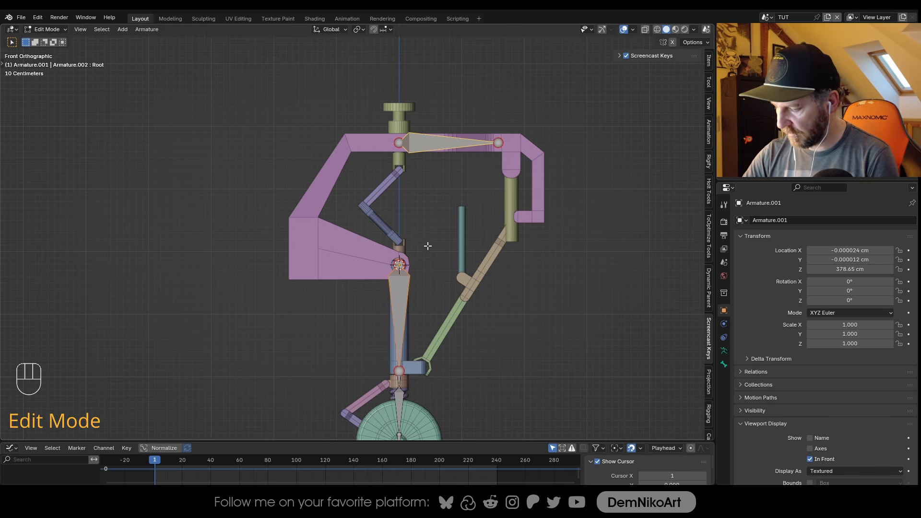
key(ctrl+p)
click(433, 245)
Switch to Pose Mode and test the parenting by moving the Root bone, and cancel the move
key(Tab)
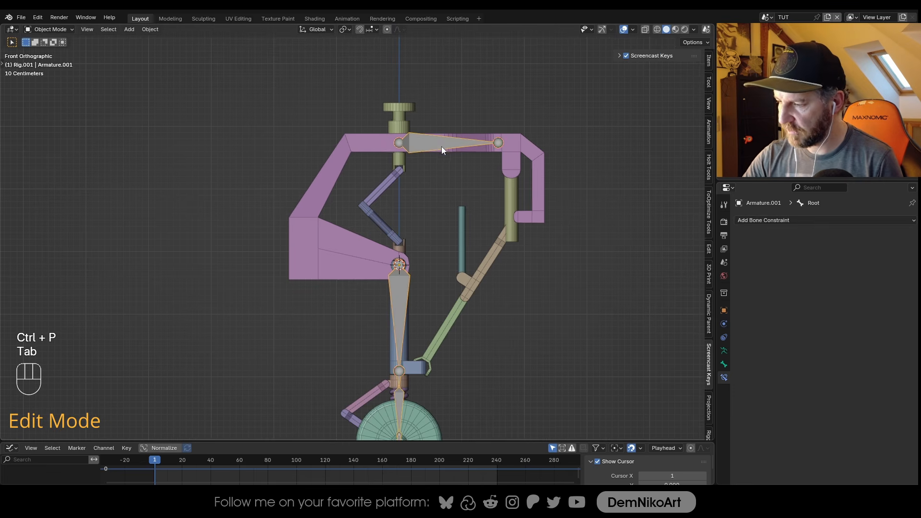
key(ctrl+Tab)
key(g)
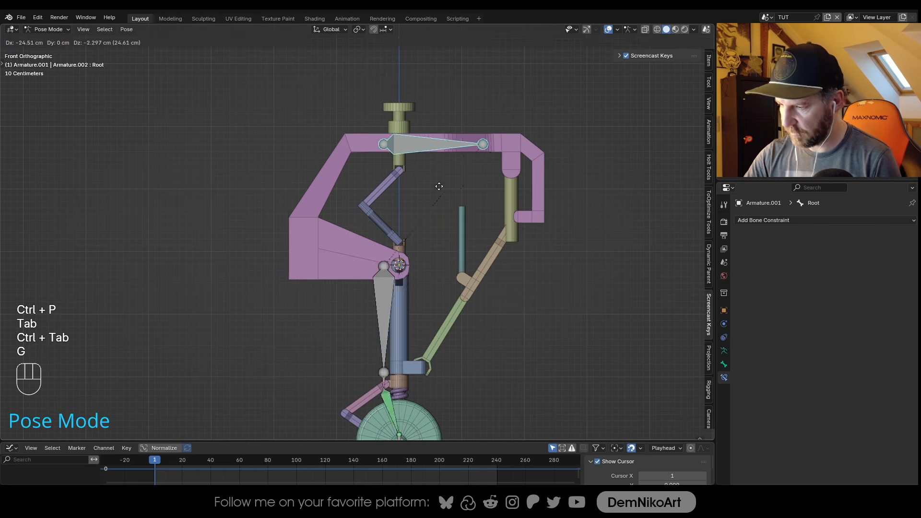
key(Escape)
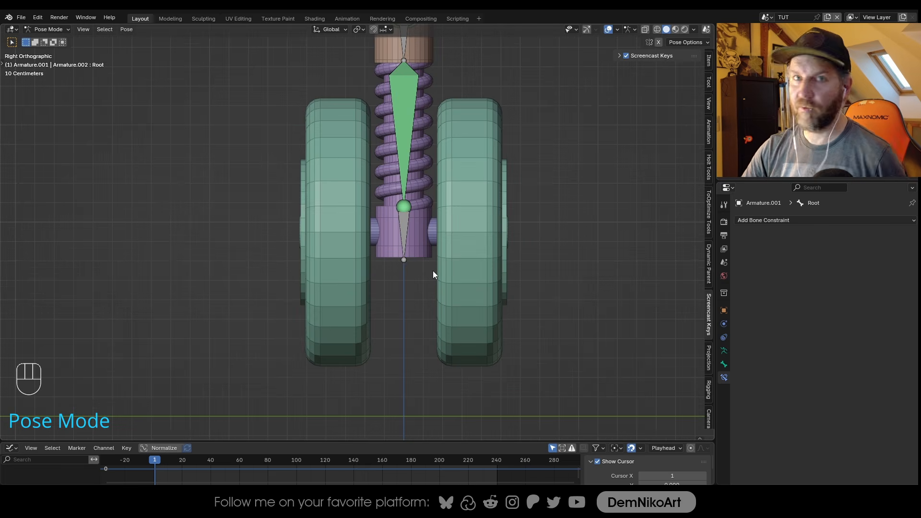
Select the "stretch to" bone in the axle housing and switch the armature to Edit Mode
ctrl+scroll(435, 249, left, 2)
click(436, 231)
key(Tab)
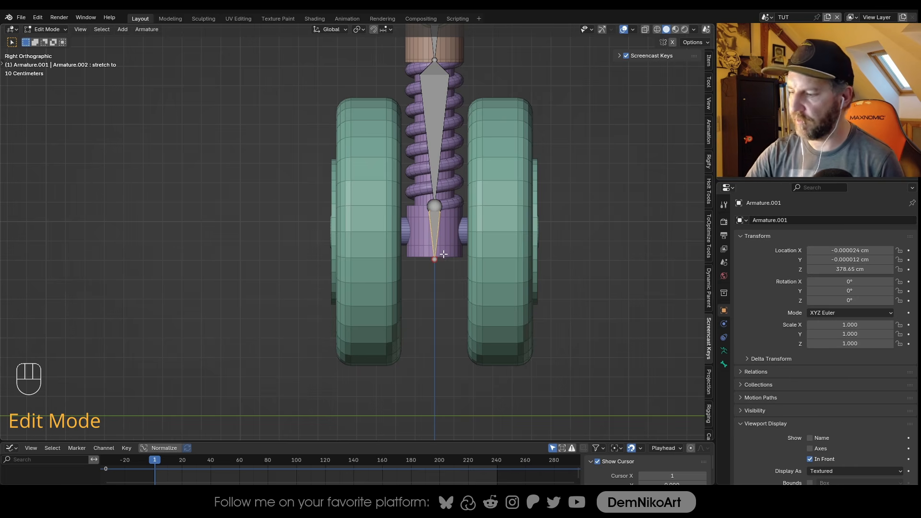
shift+scroll(431, 240, down, 1)
scroll(430, 241, up, 1)
shift+middle_drag(434, 222, 440, 156)
Undo the last five operations and return to the right orthographic view
key(ctrl+z)
key(ctrl+z)
key(ctrl+z)
key(ctrl+z)
key(ctrl+z)
key(KP_3)
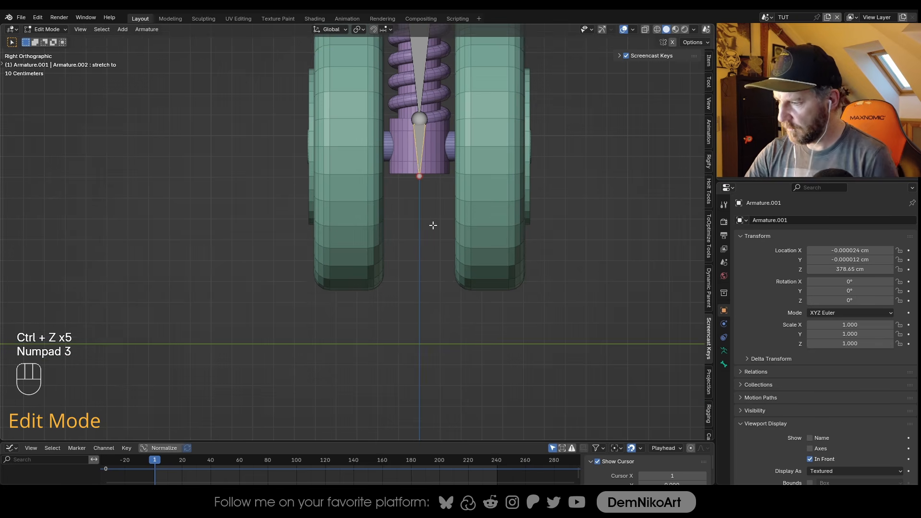
Duplicate the "stretch to" bone and place the copy about 63 cm lower along Z, between the wheels
key(shift+d)
key(z)
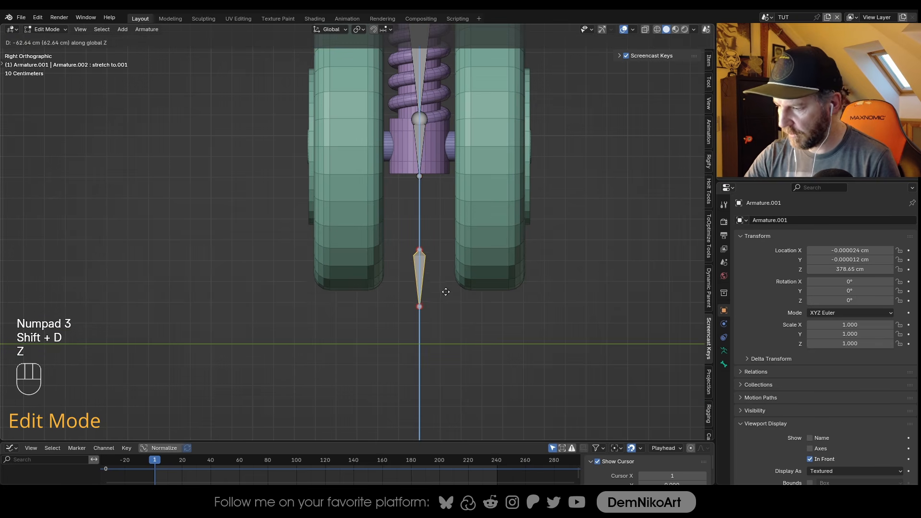
click(446, 291)
Rotate the duplicated bone 180° so it points upward
key(r)
key(KP_1)
key(KP_8)
key(KP_0)
key(KP_Enter)
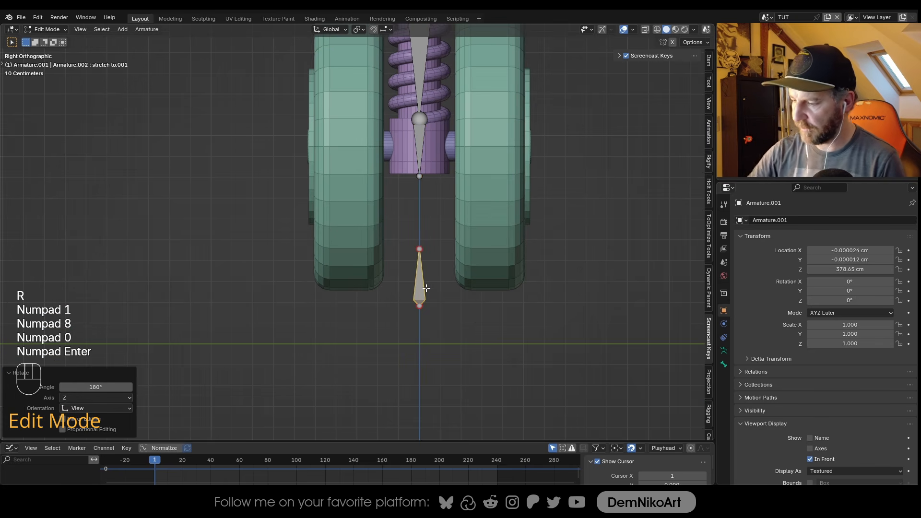
Move the duplicated control bone between the wheels up about 8.3 cm along Z
scroll(426, 288, up, 3)
click(425, 303)
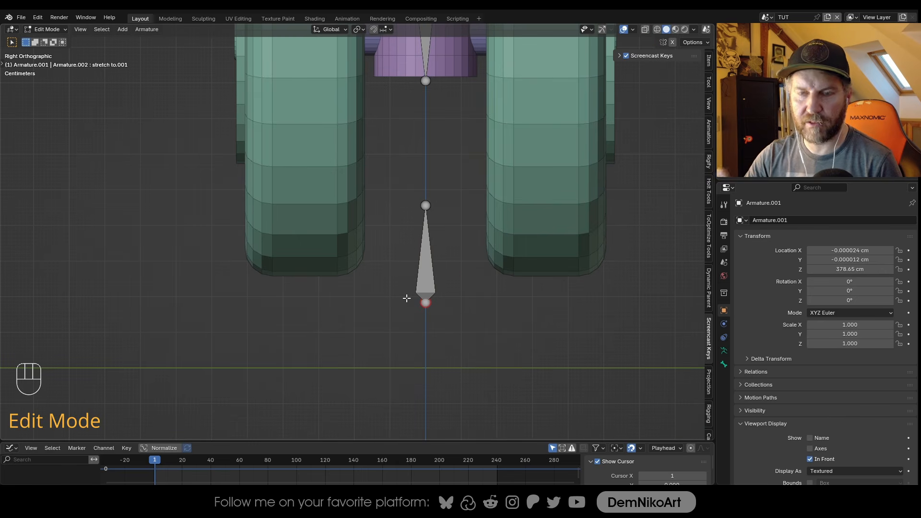
click(428, 287)
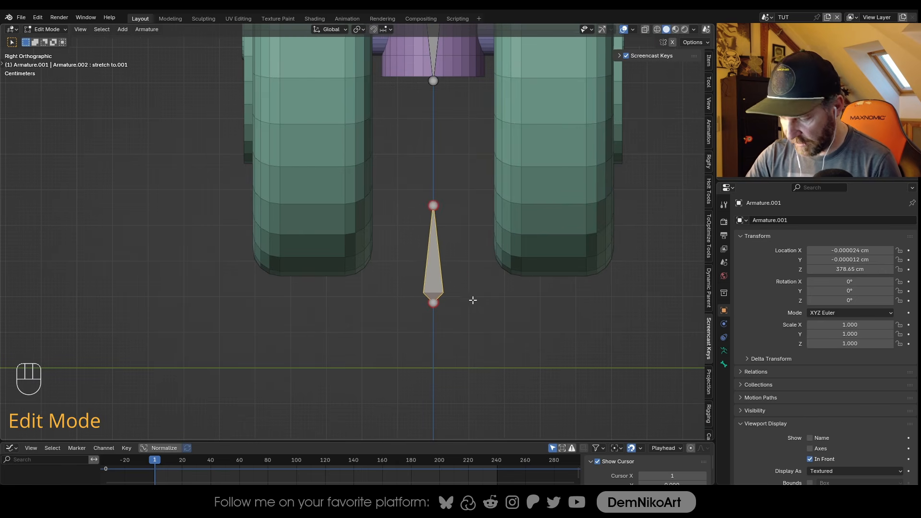
key(g)
key(z)
click(475, 274)
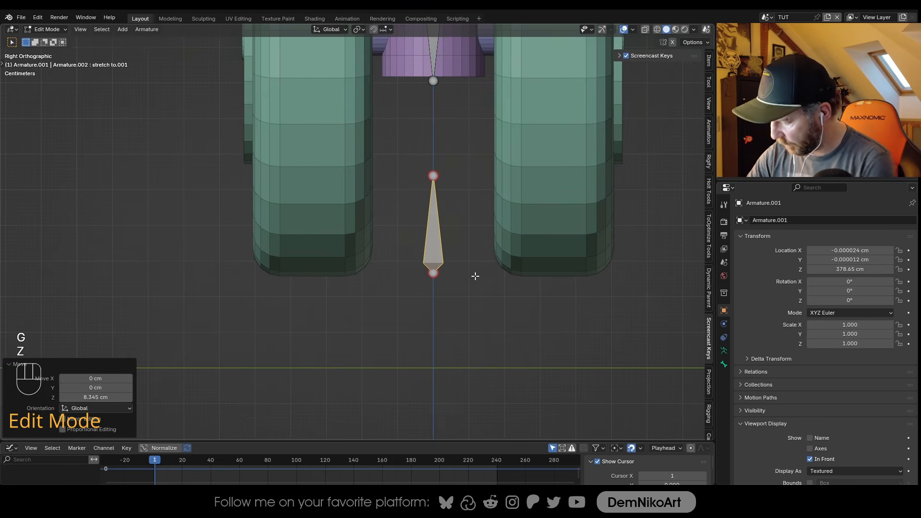
In the front orthographic view, lower the control bone about 1 cm along Z to line its base up with the wheel's lowest edge
key(KP_1)
scroll(474, 297, up, 5)
key(g)
key(z)
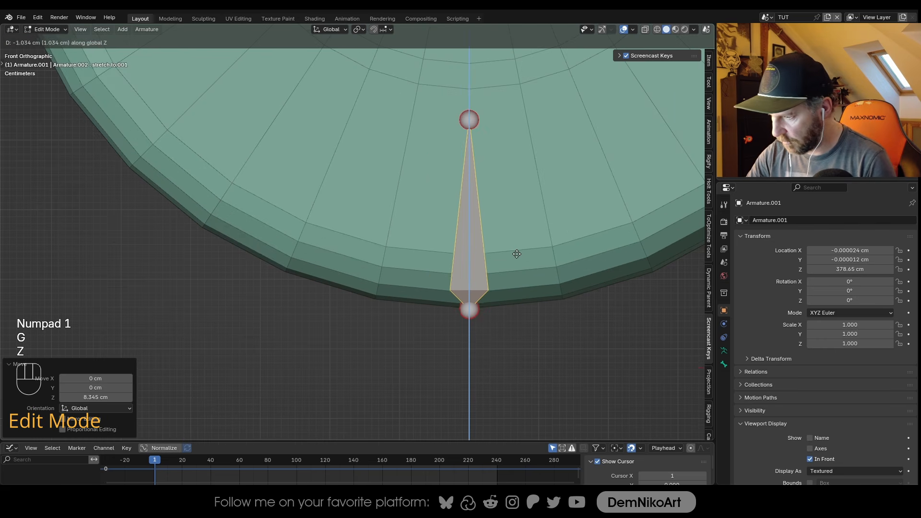
click(517, 252)
Switch the armature to Pose Mode, save the file and add a Floor constraint to the lower control bone
key(KP_3)
scroll(480, 249, down, 6)
alt+drag(444, 278, 457, 264)
key(ctrl+Tab)
click(455, 288)
key(ctrl+s)
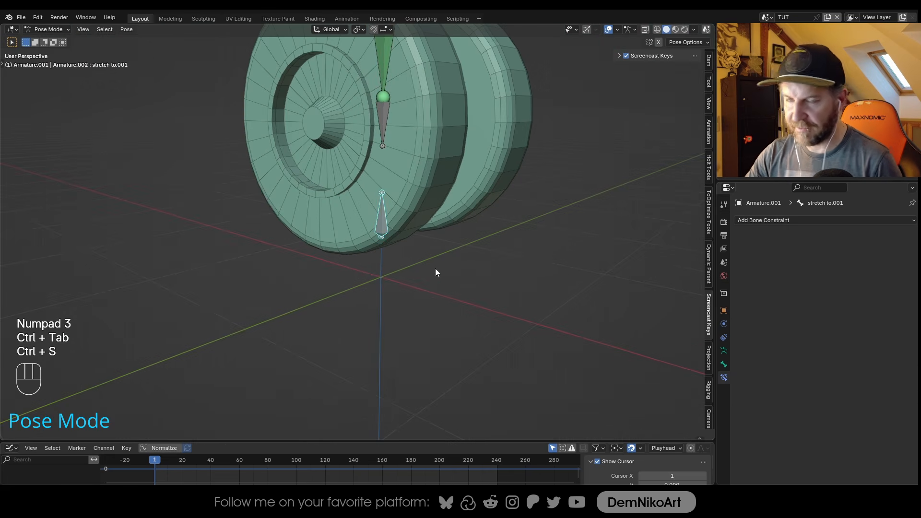
click(791, 220)
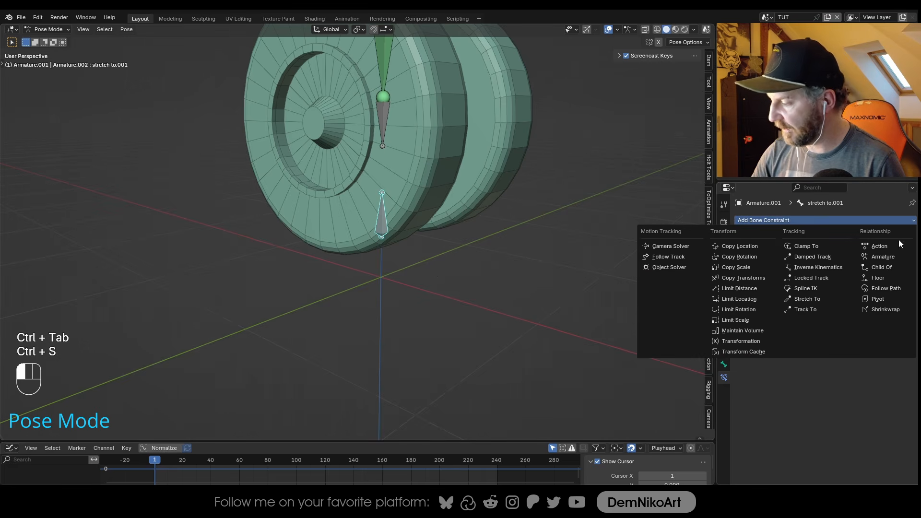
click(885, 279)
middle_drag(374, 280, 384, 280)
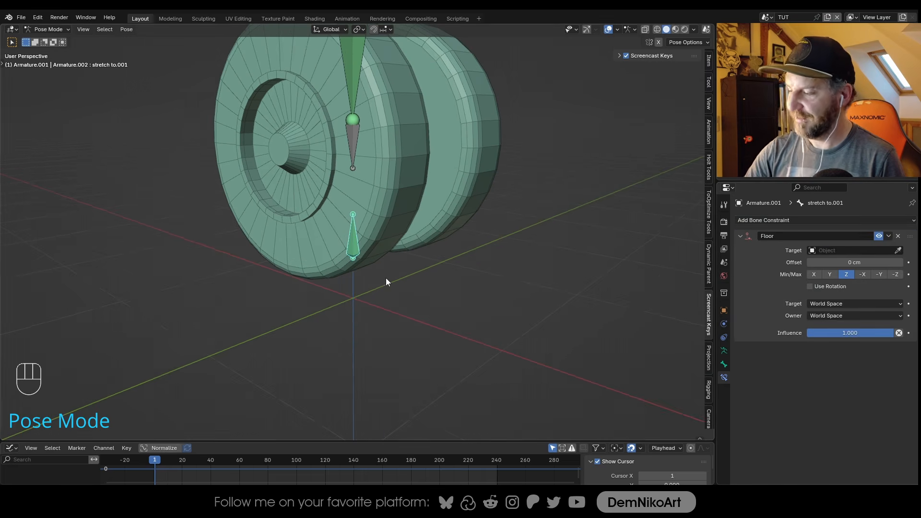
middle_drag(543, 305, 468, 309)
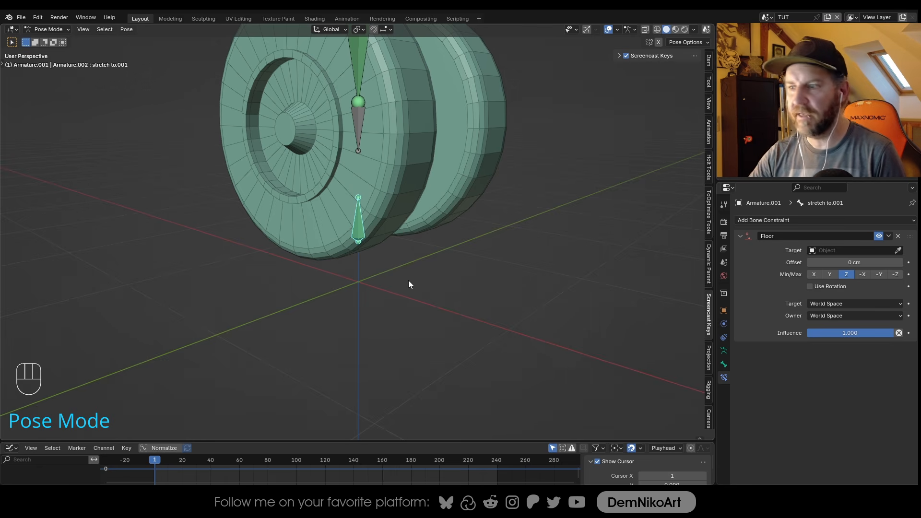
Return to Object Mode and place the 3D cursor at the world origin
middle_drag(409, 284, 437, 281)
key(ctrl+Tab)
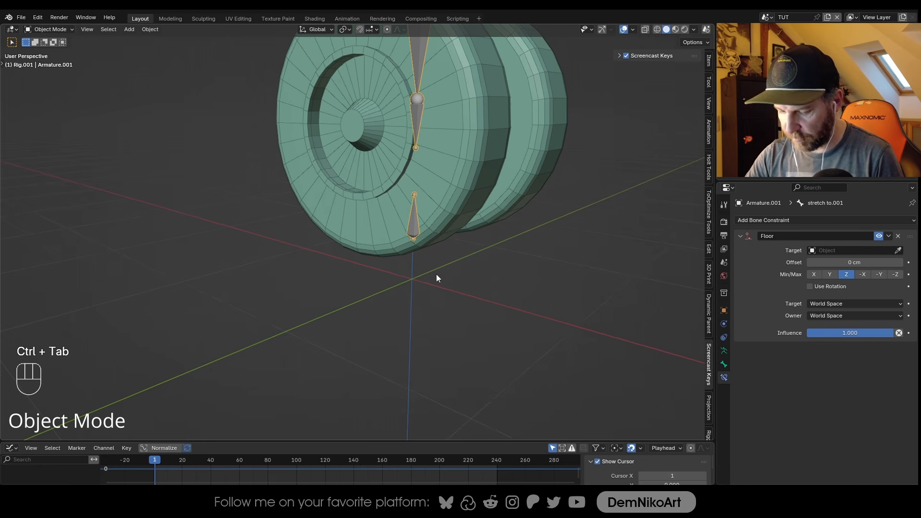
key(shift+s)
click(390, 304)
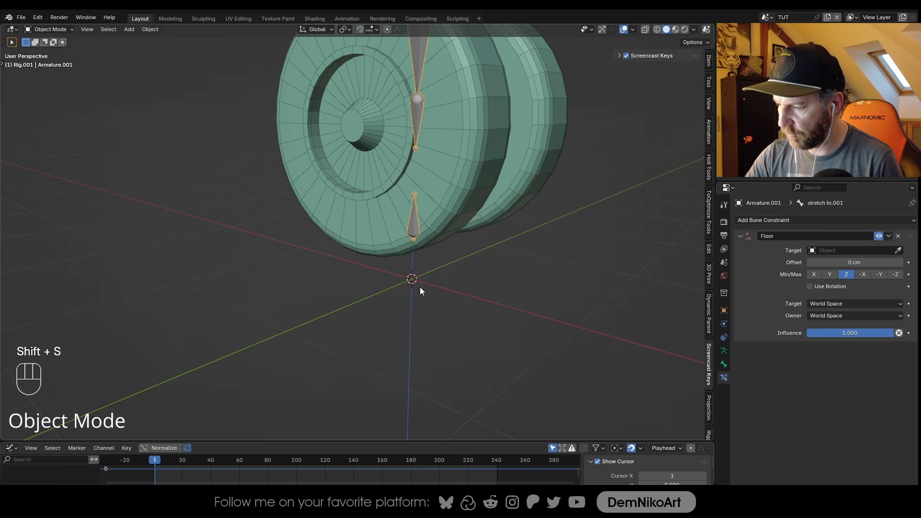
middle_drag(420, 289, 419, 286)
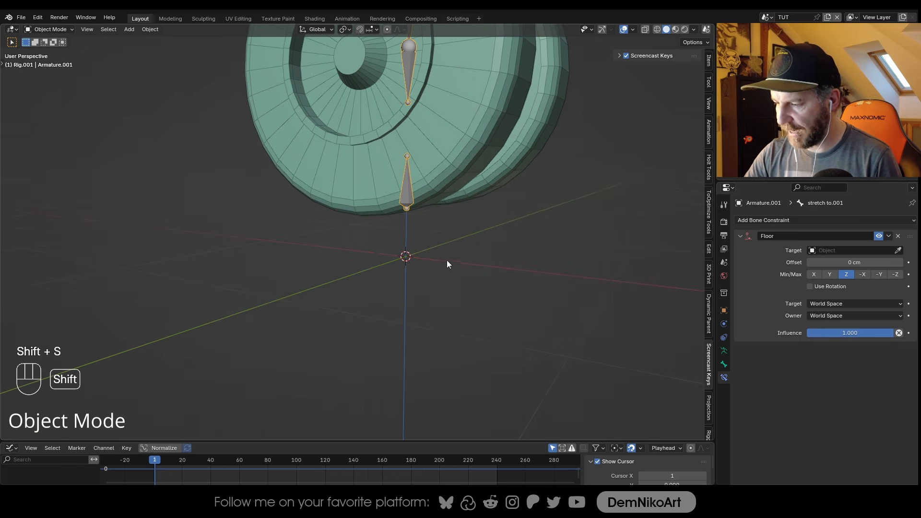
Add a Plain Axes empty at the world origin and name it "Ground"
key(shift+a)
mouse_move(416, 284)
click(502, 283)
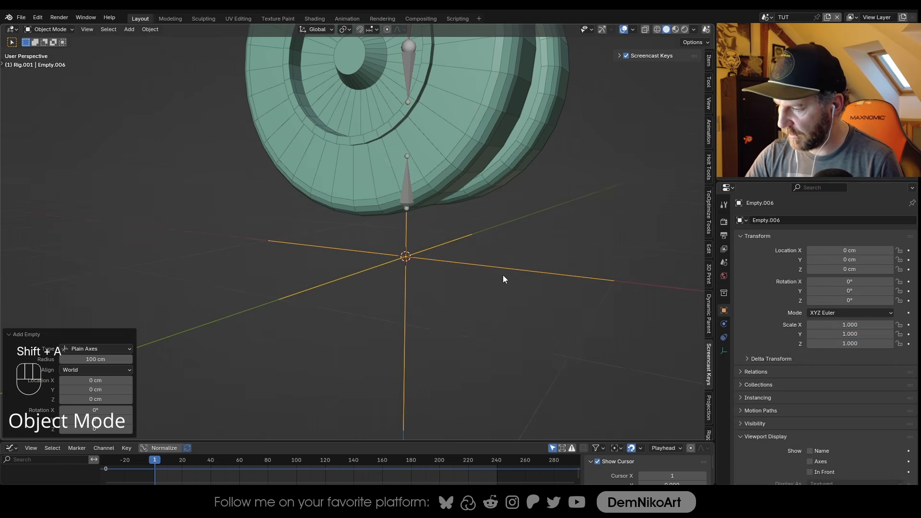
middle_drag(478, 290, 476, 270)
key(F2)
text(Ground)
key(Return)
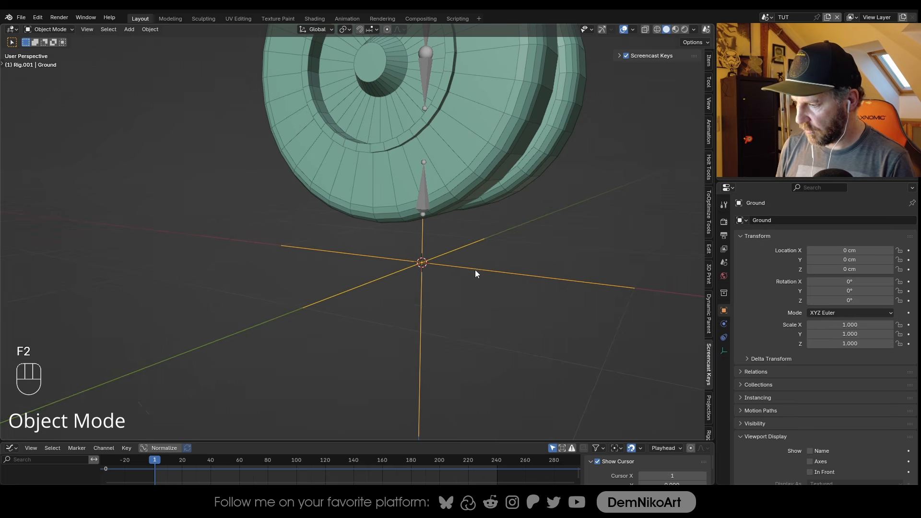
Try moving the lower control bone freely in Edit Mode and cancel each move
alt+middle_click(437, 203)
scroll(459, 274, down, 3)
middle_drag(459, 275, 455, 285)
scroll(455, 285, up, 2)
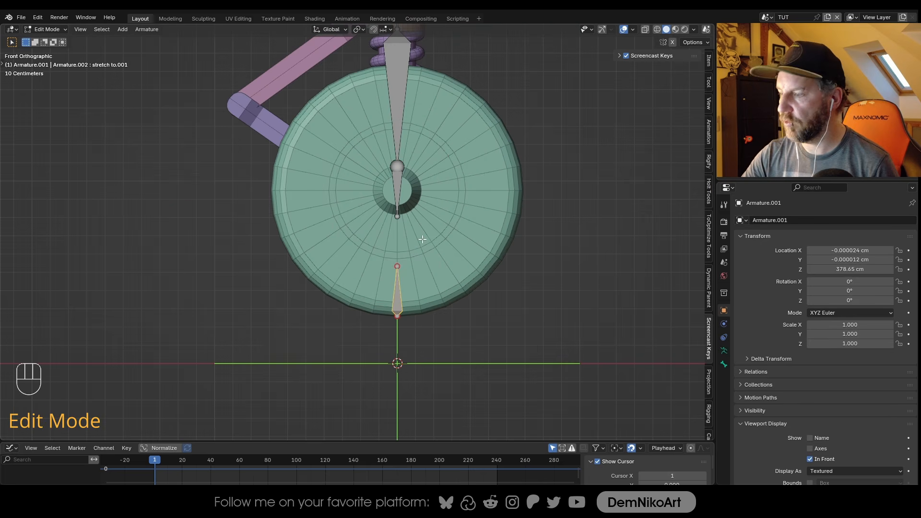
middle_drag(473, 210, 464, 246)
key(g)
key(Escape)
click(425, 309)
key(g)
key(Escape)
middle_drag(425, 311, 389, 271)
Examine the ROT bone and the lower control bone along the strut between the wheels
click(394, 264)
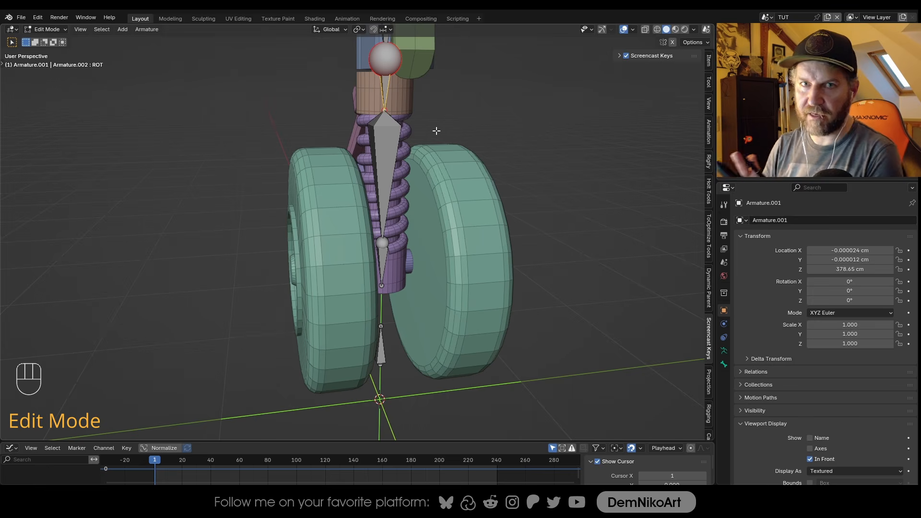
middle_drag(401, 208, 388, 262)
click(385, 342)
middle_drag(385, 341, 406, 282)
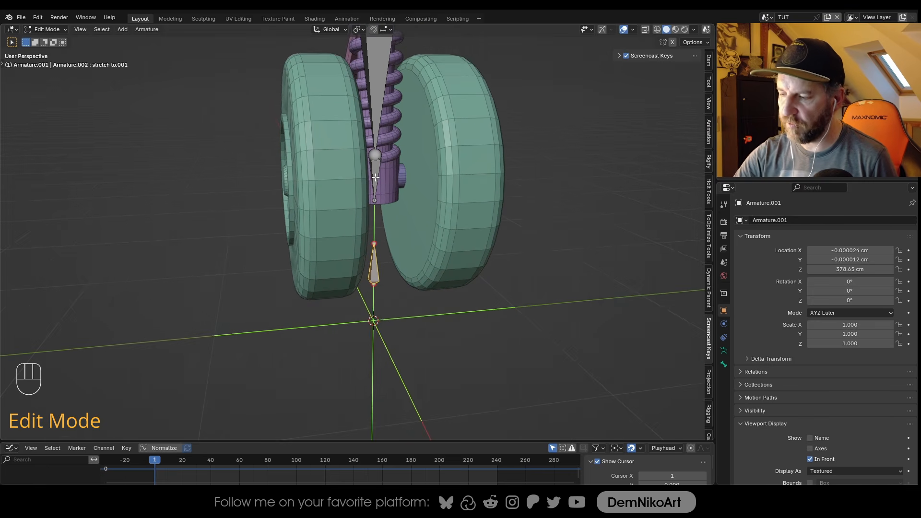
middle_drag(400, 210, 389, 251)
middle_drag(388, 317, 365, 294)
click(373, 310)
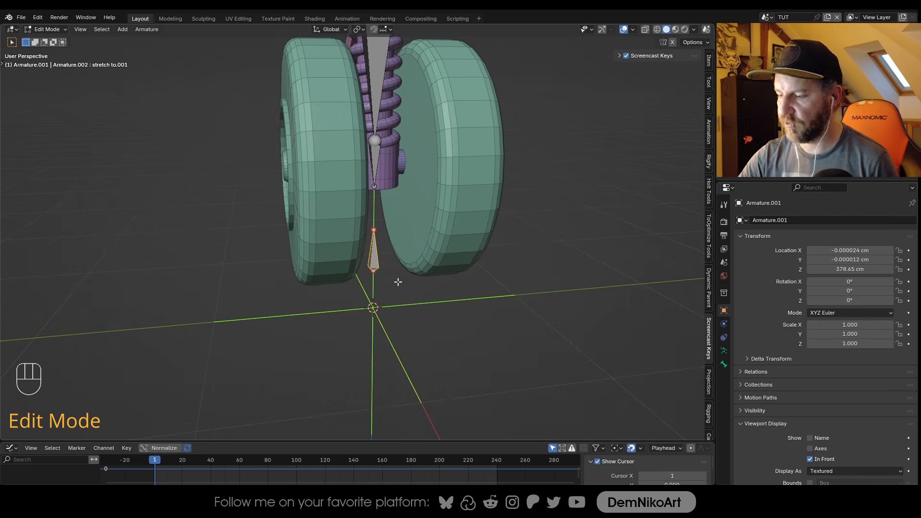
Parent the "stretch to" bone to the lower control bone with its offset kept, and return to Pose Mode
middle_drag(384, 238, 391, 269)
click(378, 212)
middle_drag(378, 211, 372, 269)
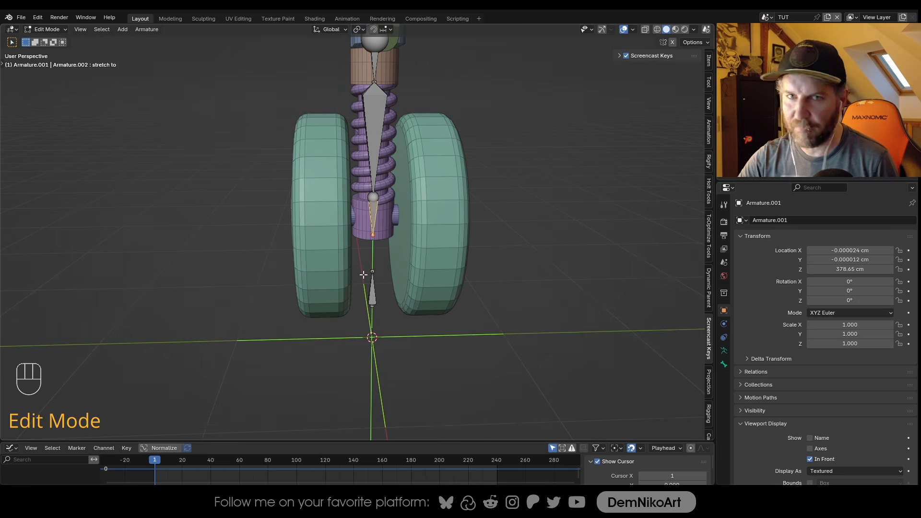
alt+middle_click(387, 244)
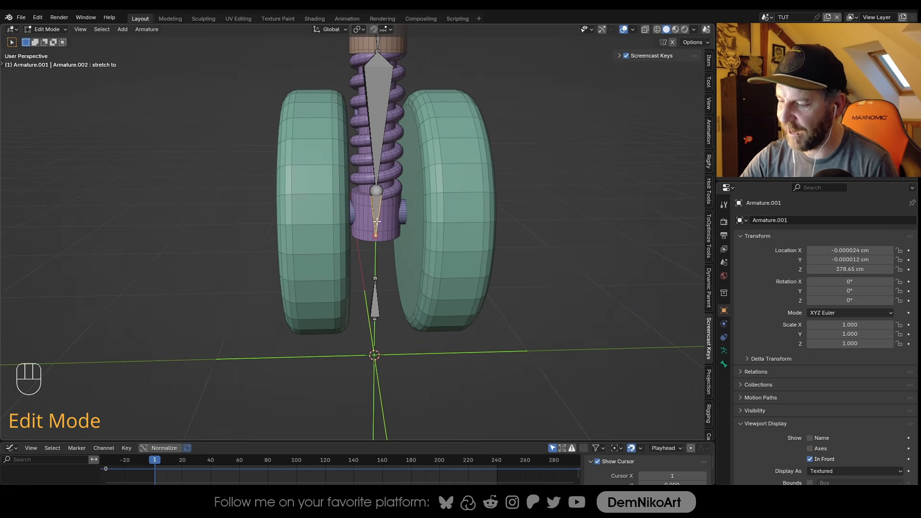
key(ctrl+p)
click(403, 284)
key(Tab)
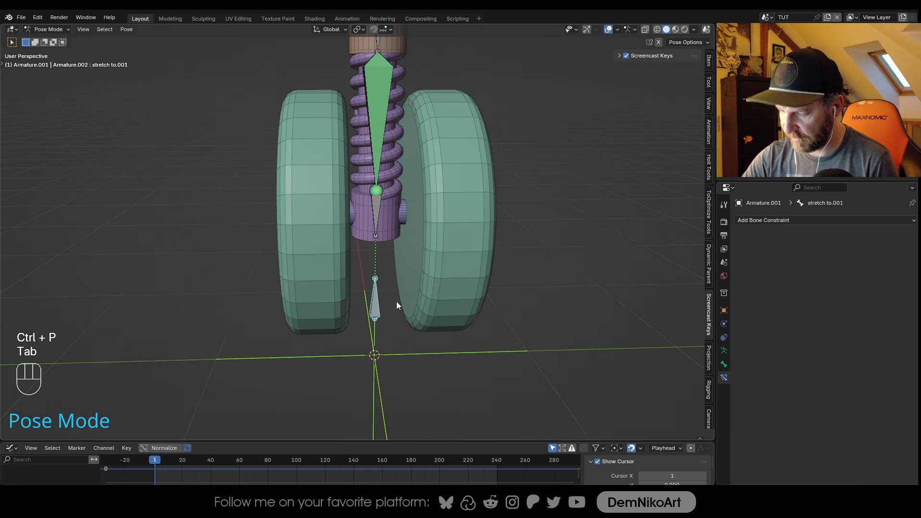
Test the new parenting by moving the lower control bone freely in Pose Mode, and cancel the move
key(g)
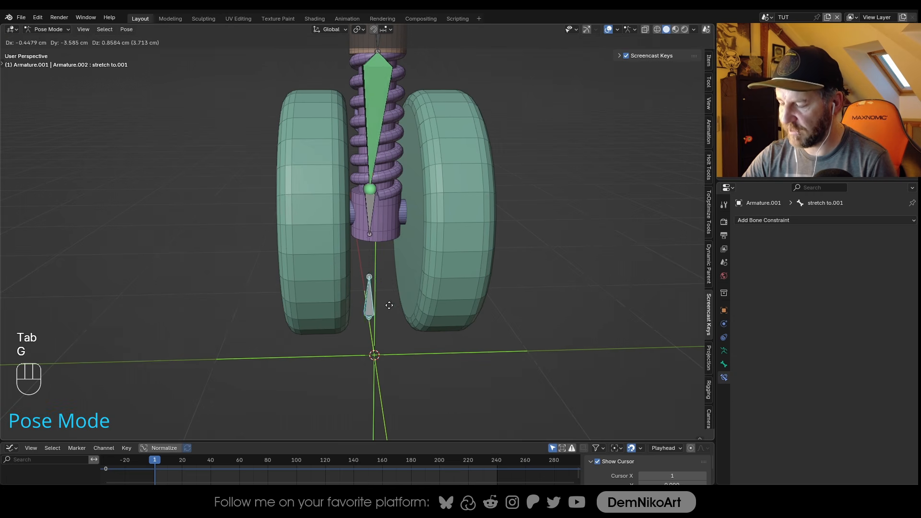
key(Escape)
alt+drag(378, 310, 397, 300)
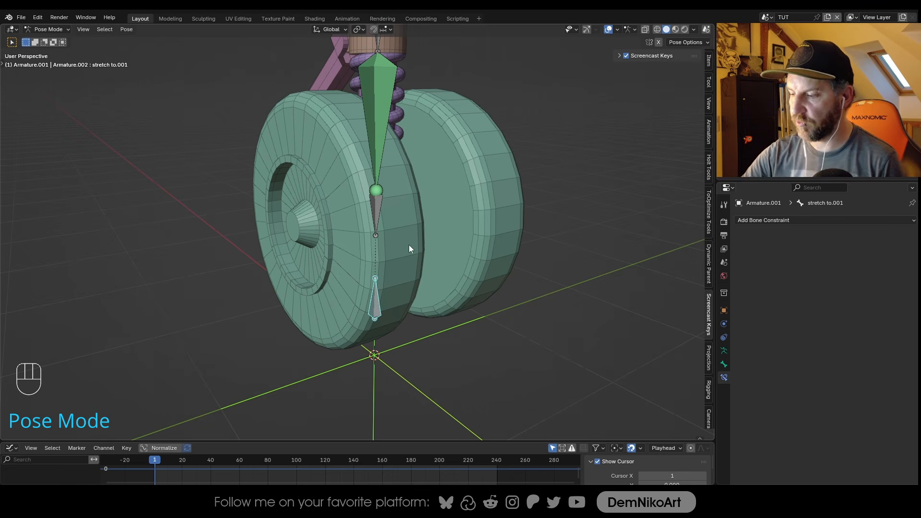
In Edit Mode, parent the lower control bone to the ROT bone with its offset kept
alt+drag(390, 274, 427, 219)
key(Tab)
shift+click(403, 93)
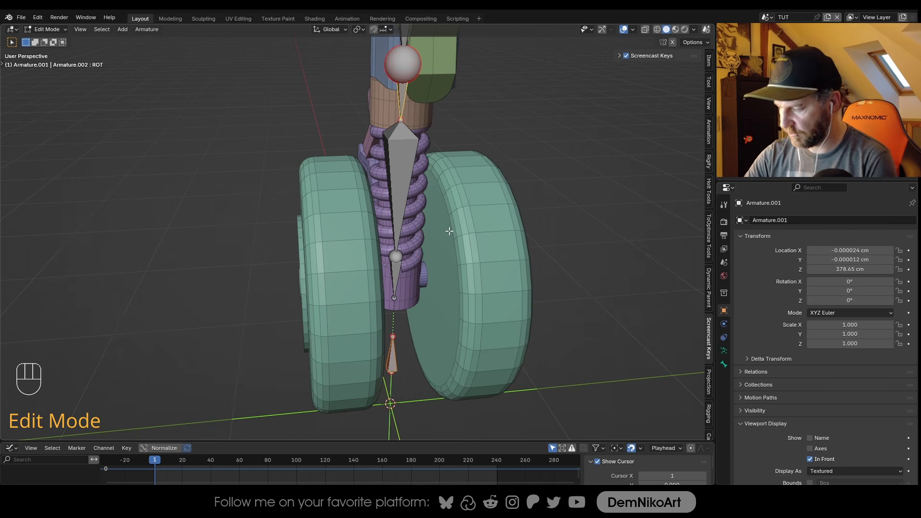
key(ctrl+p)
click(450, 229)
alt+drag(450, 229, 411, 174)
In Pose Mode, test the hierarchy by rotating ROT about Z and moving the lower control bone along Z
key(Tab)
key(r)
key(z)
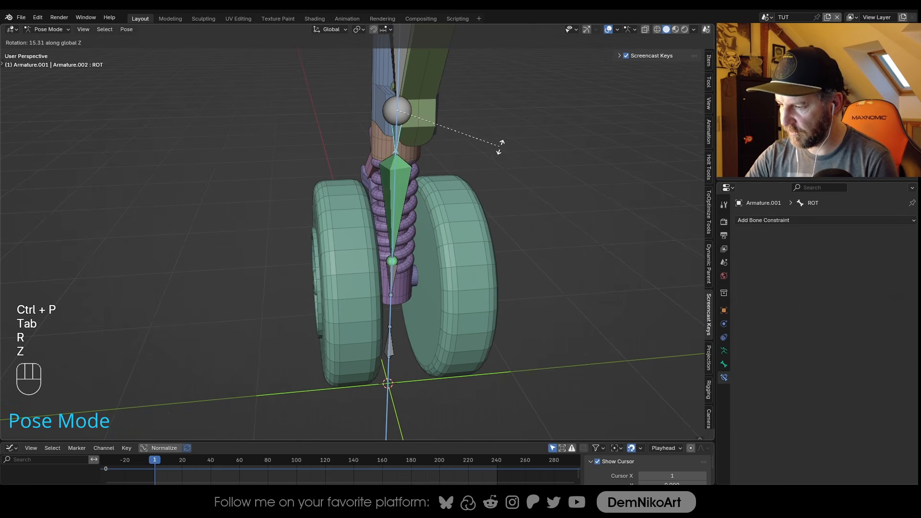
key(Escape)
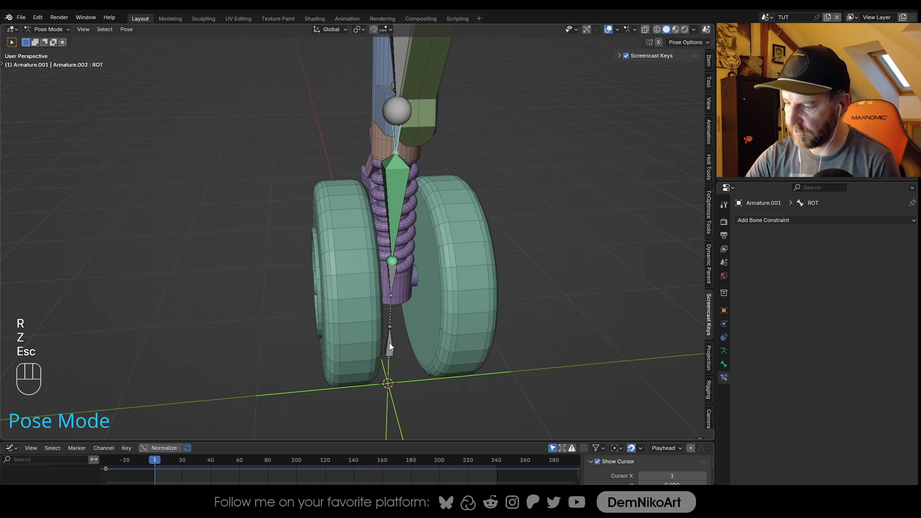
click(390, 343)
key(g)
key(z)
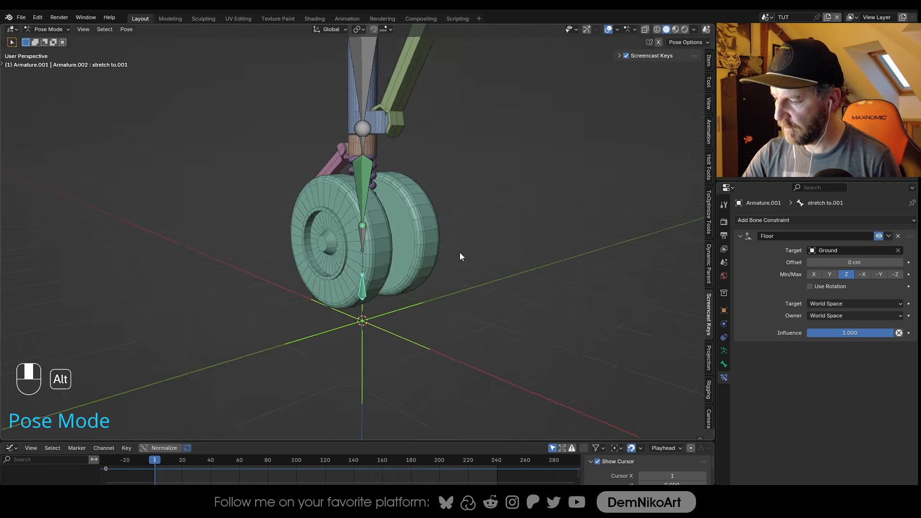
Select the MAIN bone and test moving the landing gear along Z in the perspective view, then cancel
alt+drag(460, 252, 465, 309)
ctrl+middle_drag(465, 309, 453, 249)
shift+middle_drag(426, 198, 456, 183)
click(391, 78)
click(379, 189)
ctrl+middle_drag(384, 192, 425, 261)
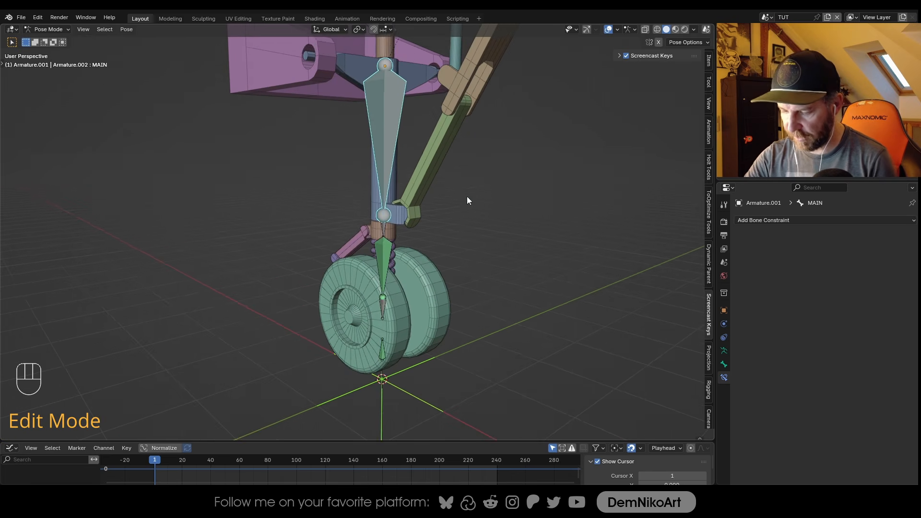
key(g)
key(z)
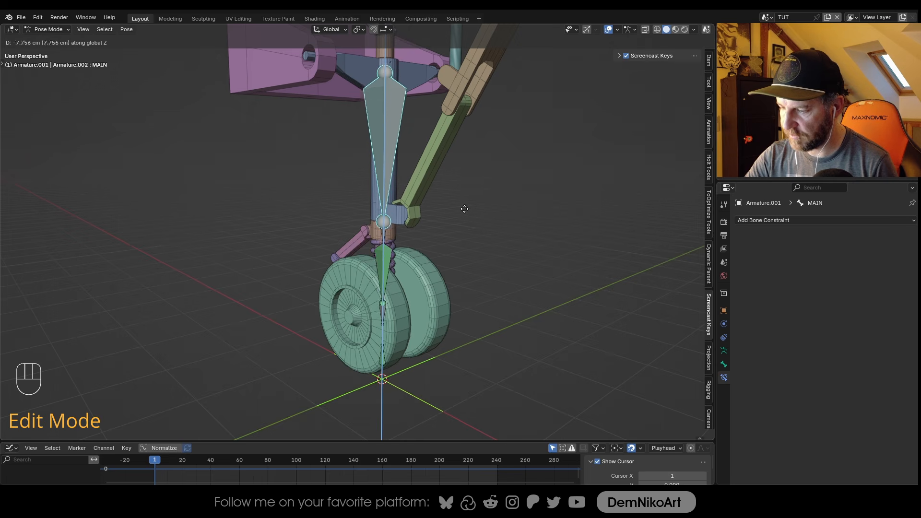
key(Escape)
Check the wheel against the ground line in the front view by test-moving MAIN along Z, then cancel
key(KP_1)
key(g)
key(z)
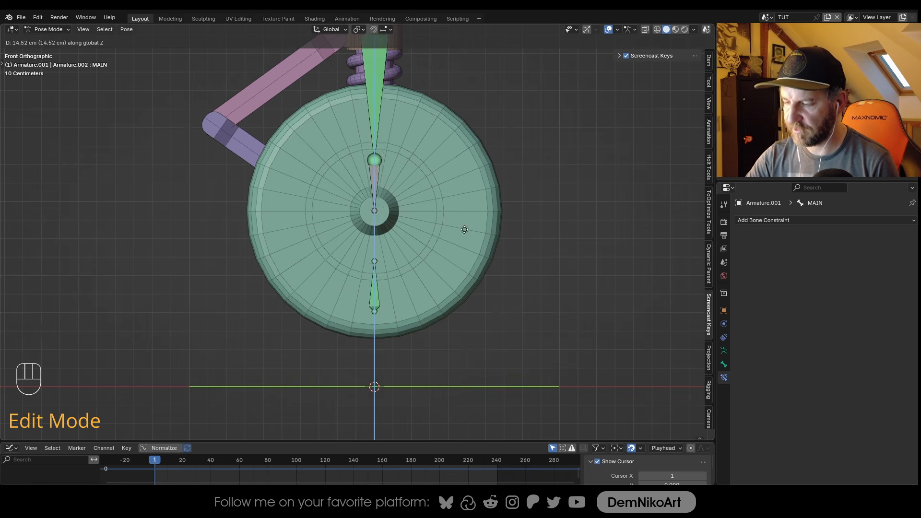
key(Escape)
Return the armature to Object Mode and save the file
key(ctrl+Tab)
key(ctrl+s)
middle_drag(455, 206, 430, 223)
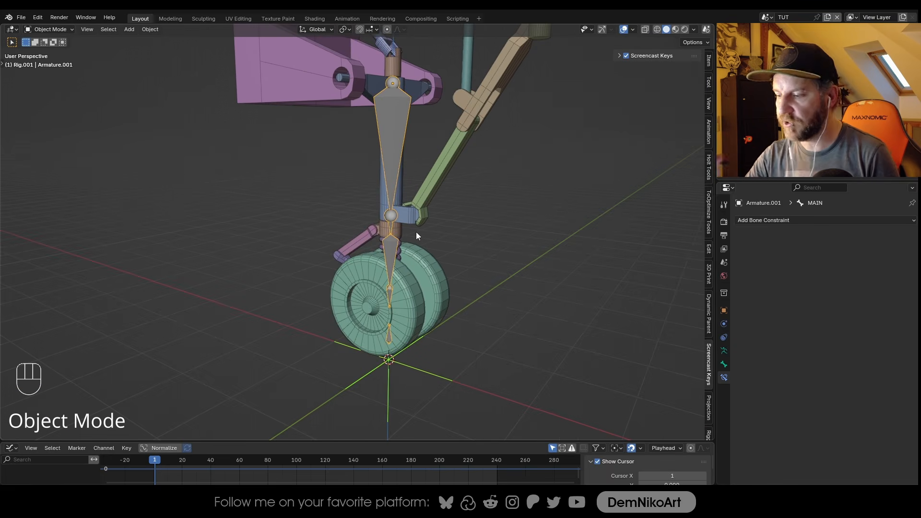
scroll(419, 282, up, 2)
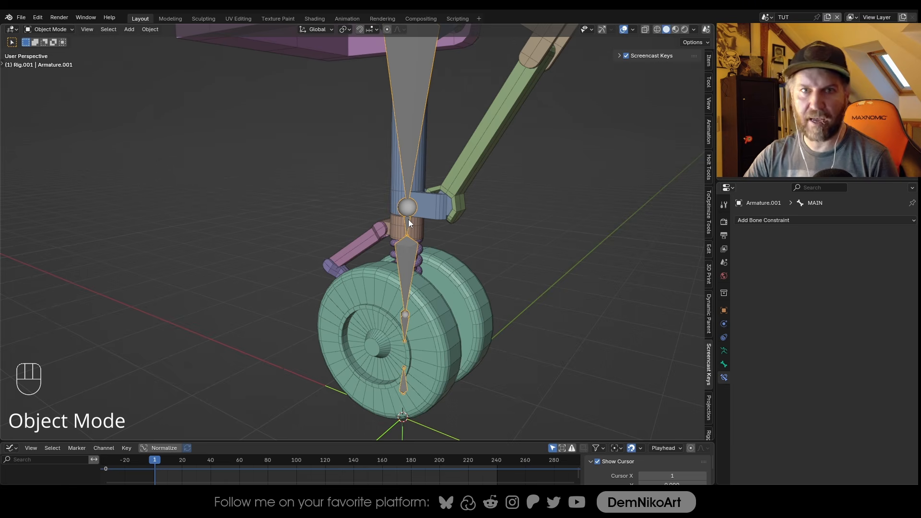
alt+middle_drag(408, 261, 430, 275)
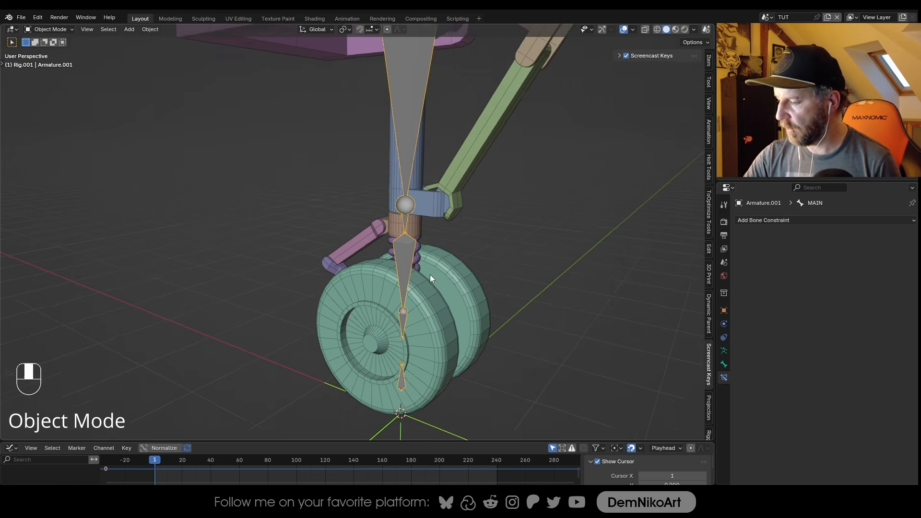
Set the armature's bones to display as Stick in the viewport
click(724, 351)
click(833, 388)
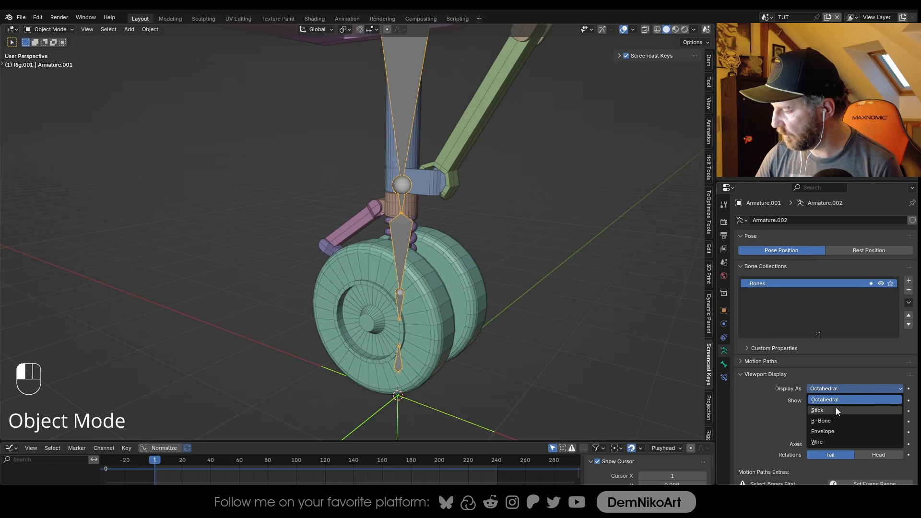
click(836, 408)
Parent the large pink mounting frame to the armature's Root bone using the Bone option
mouse_move(490, 316)
alt+middle_down()
mouse_move(418, 262)
mouse_move(433, 283)
mouse_move(444, 210)
mouse_move(422, 341)
mouse_move(462, 190)
mouse_move(450, 236)
mouse_move(453, 185)
alt+middle_up()
click(454, 183)
middle_drag(438, 258, 447, 249)
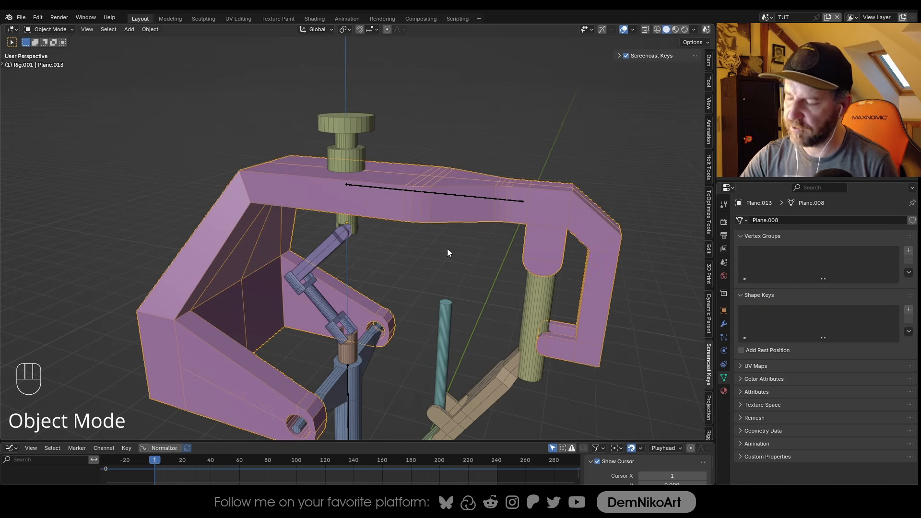
shift+click(474, 198)
middle_drag(467, 218, 465, 200)
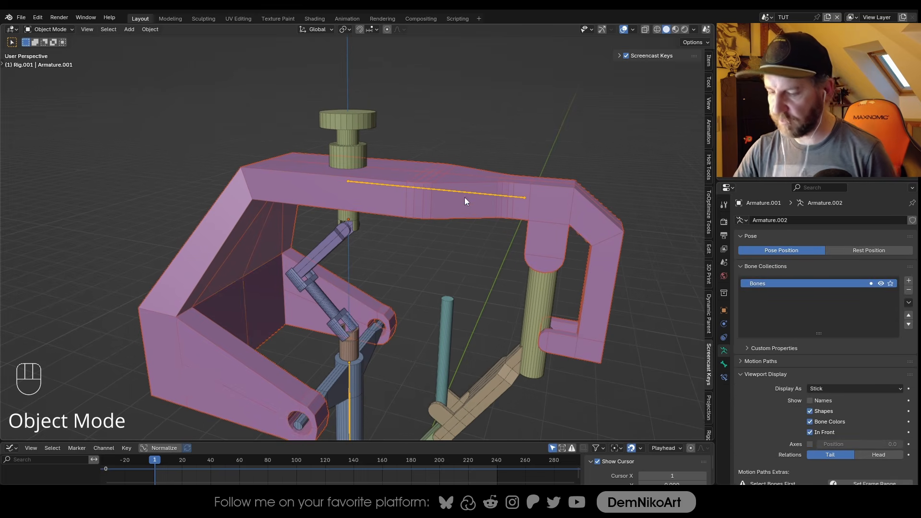
key(ctrl+Tab)
click(473, 192)
middle_drag(472, 192, 442, 192)
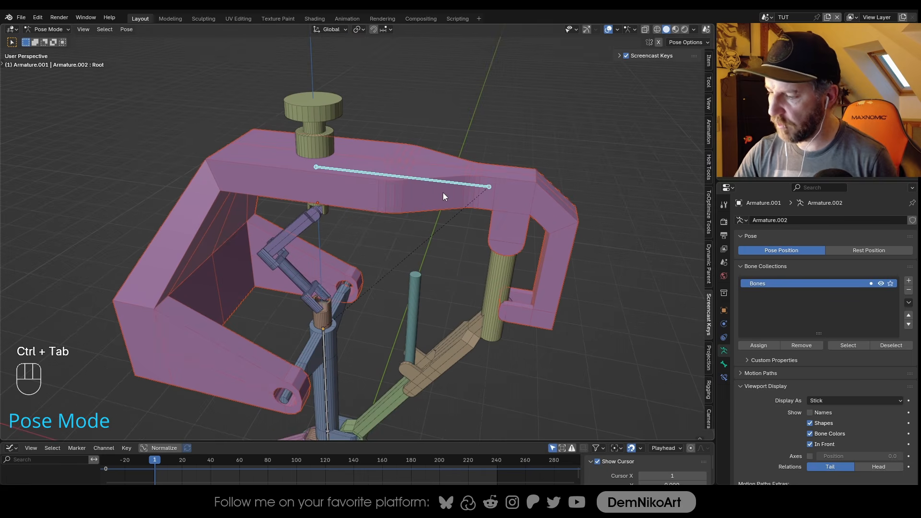
alt+drag(422, 199, 459, 200)
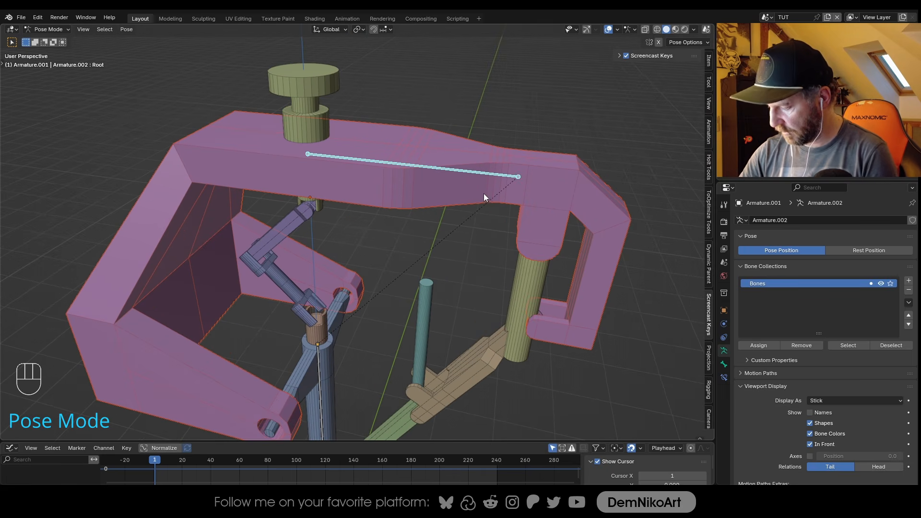
key(ctrl+p)
click(429, 261)
Test-move the Root bone to check that the pink frame follows it, then cancel
key(ctrl+Tab)
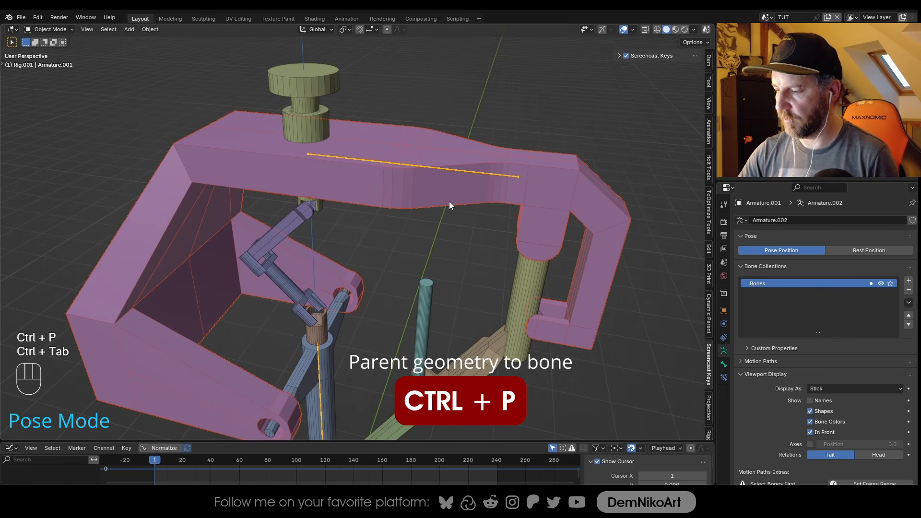
key(ctrl+Tab)
key(g)
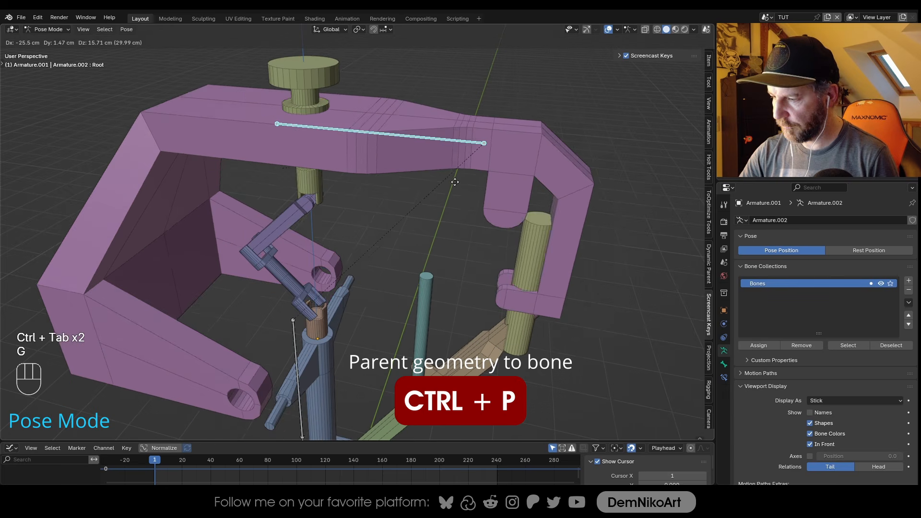
key(Escape)
Parent the blue main strut to the MAIN bone using the Bone option
alt+drag(455, 192, 405, 315)
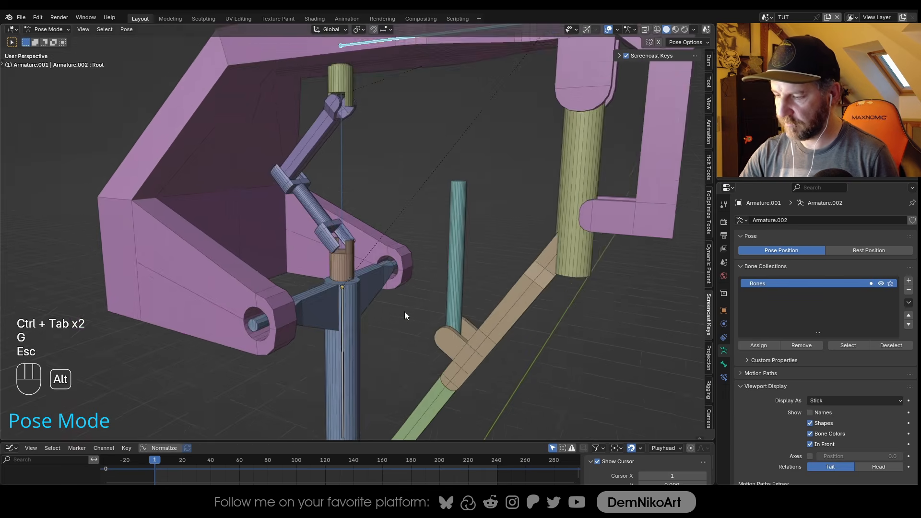
alt+middle_drag(401, 311, 422, 249)
alt+drag(422, 249, 402, 270)
alt+middle_drag(401, 270, 402, 271)
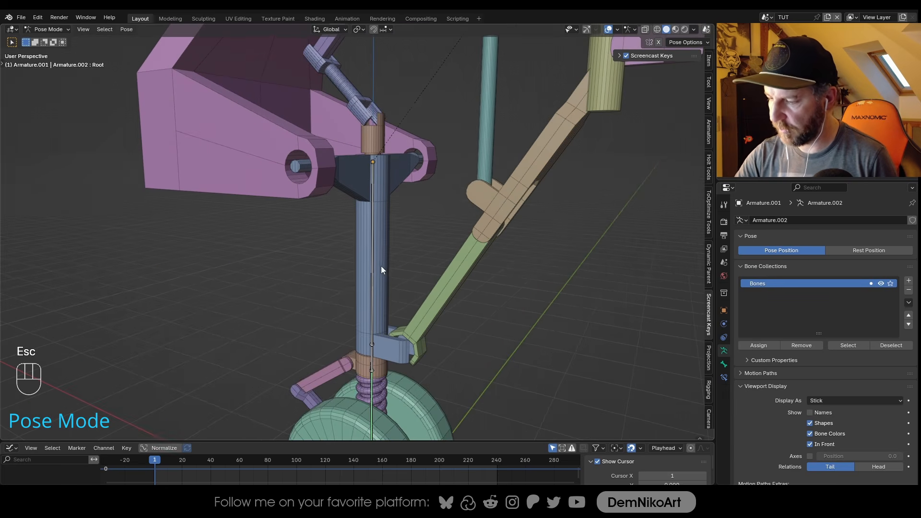
key(Tab)
key(ctrl+Tab)
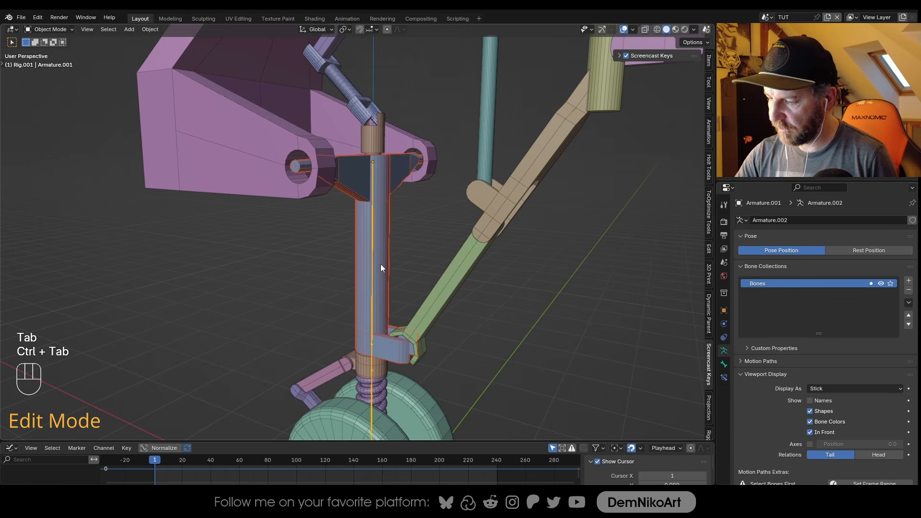
key(ctrl+Tab)
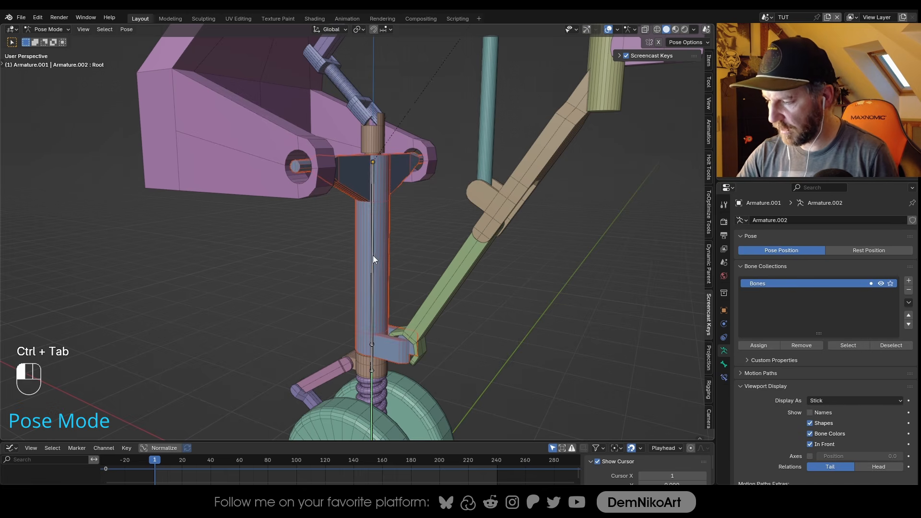
key(ctrl+p)
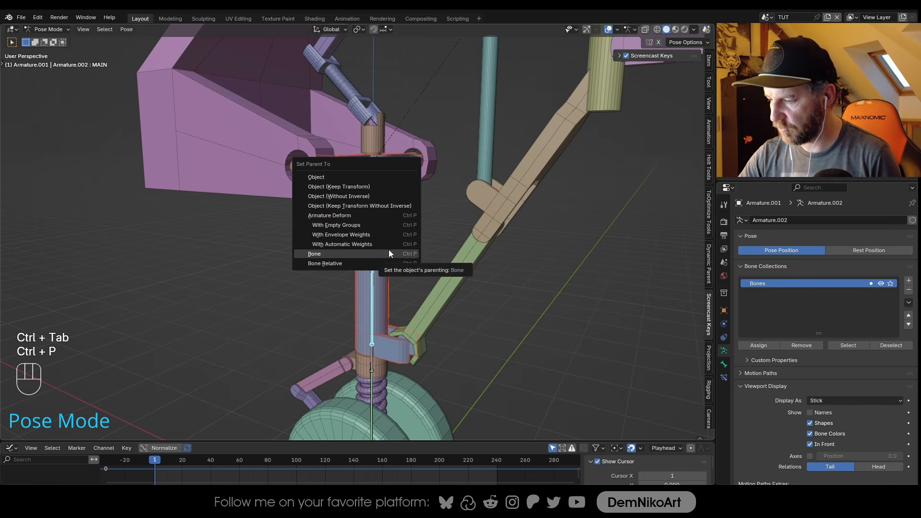
click(388, 254)
Test-rotate the MAIN bone around Y to check the attached strut, then cancel
key(ctrl+Tab)
key(ctrl+Tab)
shift+middle_drag(399, 294, 399, 250)
key(r)
key(y)
key(Escape)
Parent the brown collar below the main strut to the bone running through it, using the Bone option
shift+middle_drag(427, 325, 405, 284)
key(ctrl+Tab)
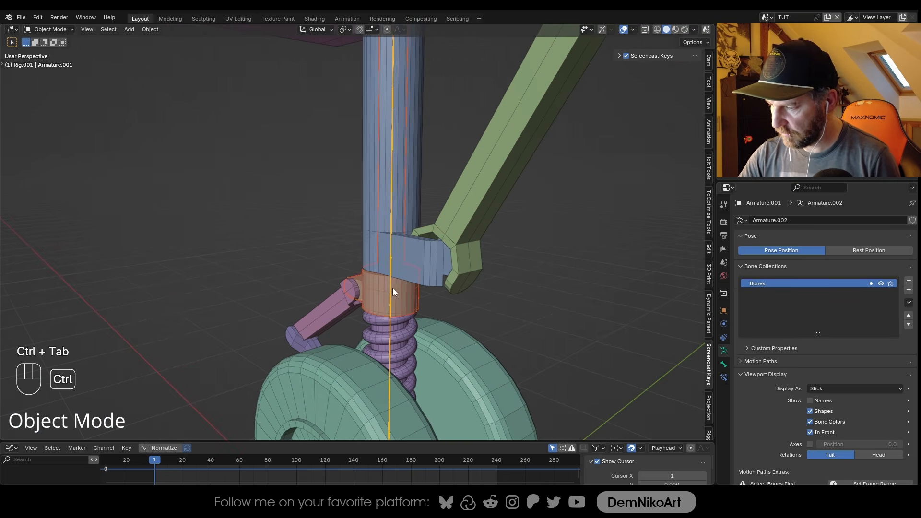
key(ctrl+Tab)
click(402, 282)
key(ctrl+p)
click(403, 285)
Test-move the purple cylinder inside the spring along Z to identify the part, then cancel
middle_drag(413, 330, 427, 290)
key(ctrl+Tab)
click(402, 298)
key(g)
key(z)
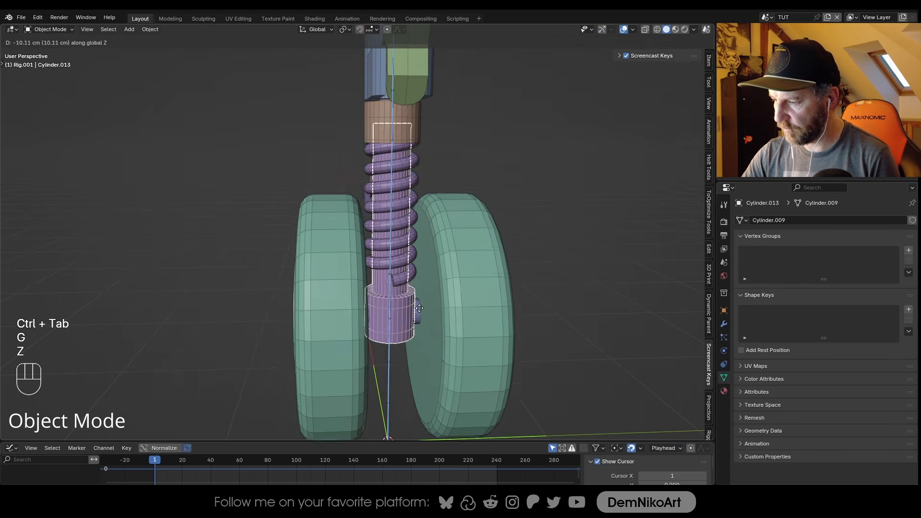
key(Escape)
Parent the purple cylinder inside the spring to the "stretch to" bone using the Bone option
middle_drag(418, 326, 392, 273)
click(397, 325)
key(ctrl+Tab)
click(398, 292)
key(ctrl+Tab)
key(ctrl+Tab)
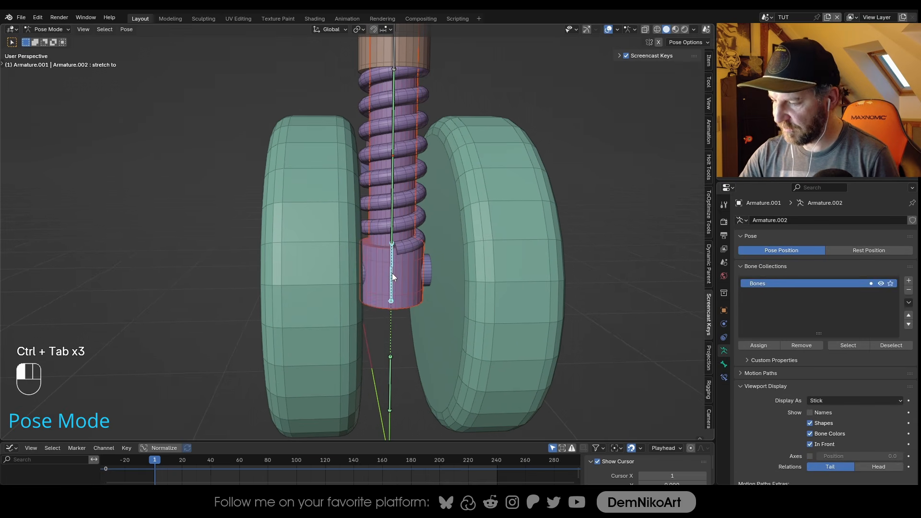
key(ctrl+p)
click(403, 273)
key(ctrl+Tab)
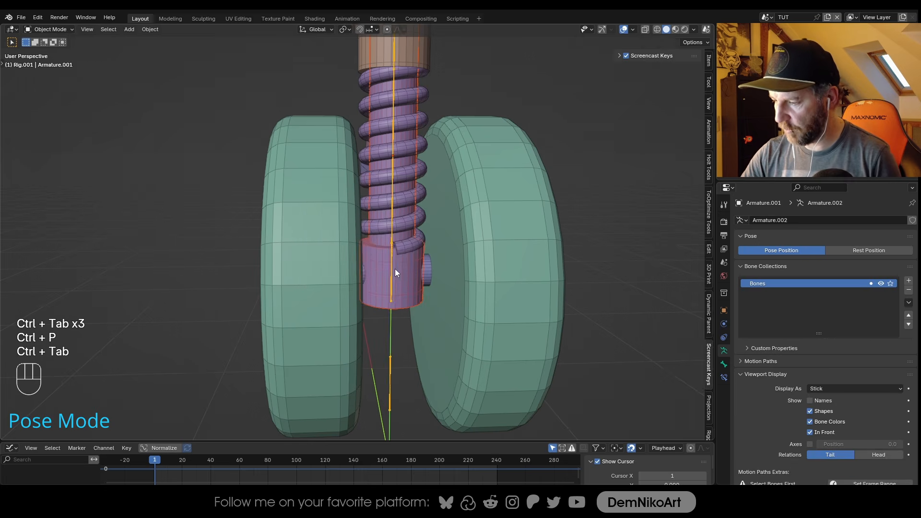
Test-move the "stretch to" bone along Z to check the attached cylinder, then cancel
key(ctrl+Tab)
key(g)
key(z)
key(Escape)
Return the armature to Object Mode and save the file
scroll(402, 324, down, 3)
middle_drag(402, 323, 431, 227)
scroll(409, 265, up, 2)
key(ctrl+Tab)
key(ctrl+s)
Select the spiral spring and examine its curve in Edit Mode
click(430, 258)
key(Tab)
key(Tab)
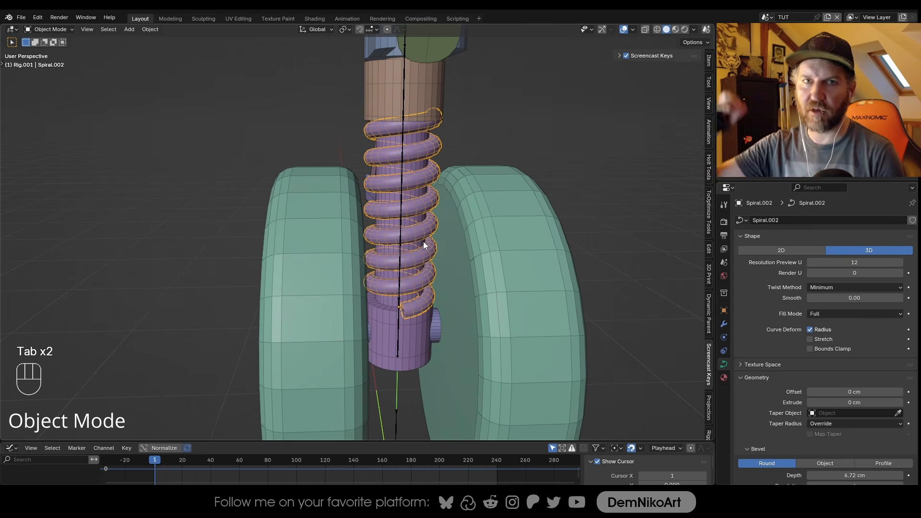
scroll(424, 241, up, 1)
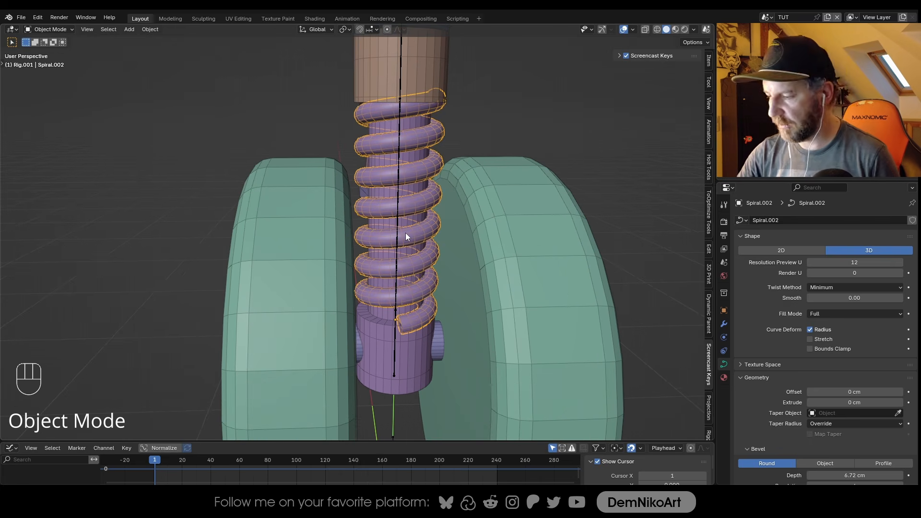
mouse_move(405, 232)
alt+middle_down()
mouse_move(455, 244)
mouse_move(413, 251)
mouse_move(427, 241)
mouse_move(402, 243)
mouse_move(396, 234)
alt+middle_up()
Make the spring bone the armature's active bone in Edit Mode, then return to Object Mode
click(402, 240)
key(Tab)
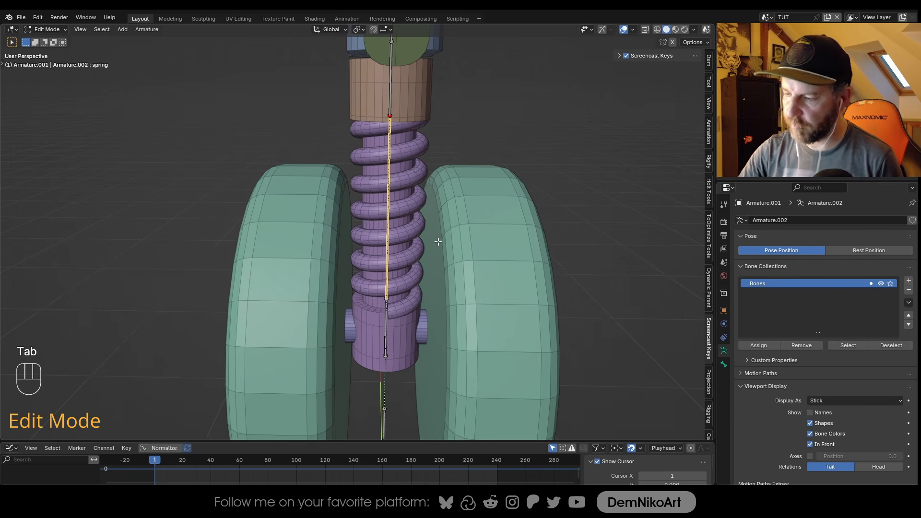
key(Tab)
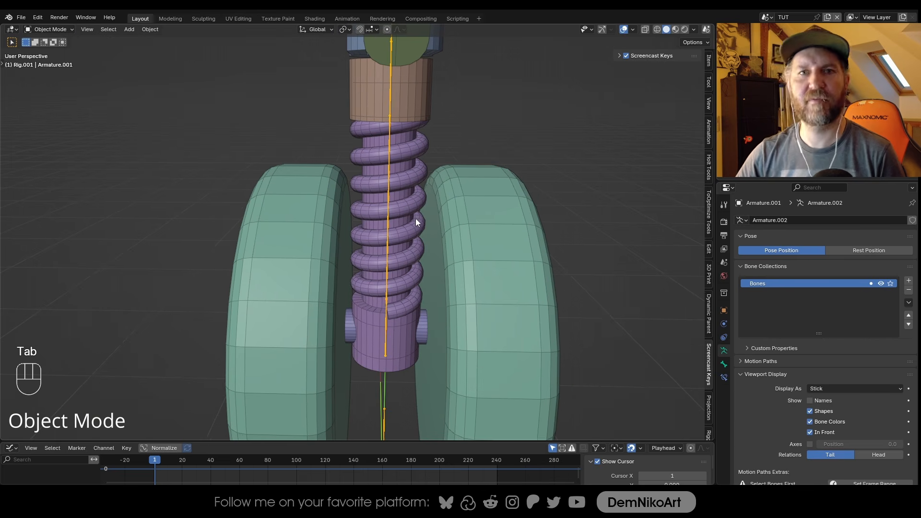
key(Tab)
key(Tab)
key(Tab)
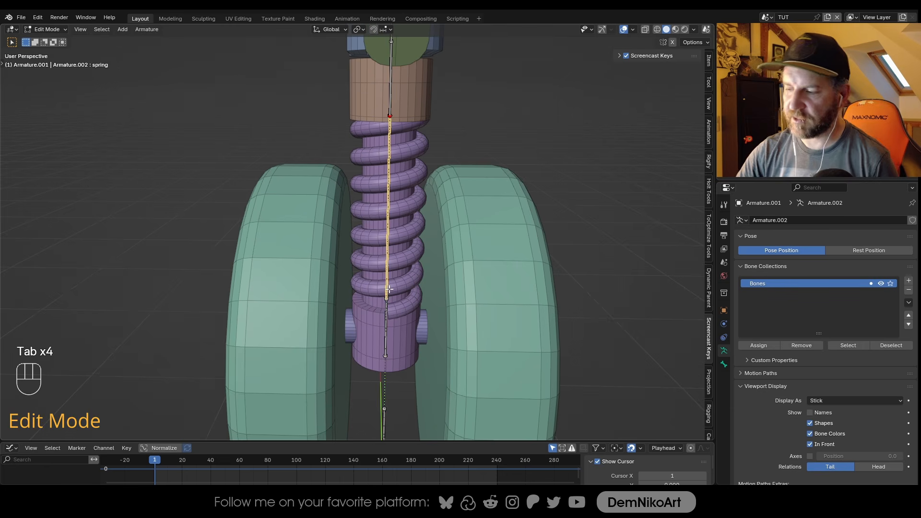
key(Tab)
key(Tab)
key(Tab)
key(Tab)
key(Tab)
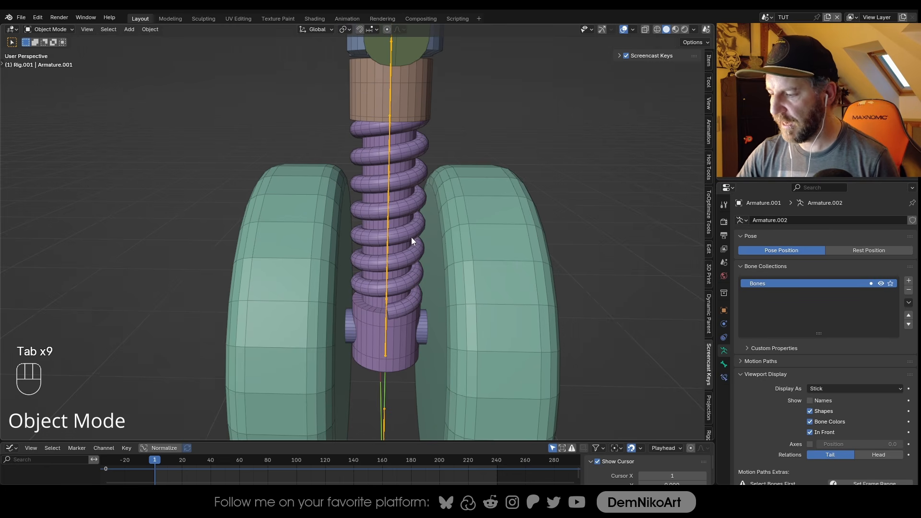
Hook all control points of the spiral curve to the spring bone using Hook to Selected Object Bone
shift+click(411, 229)
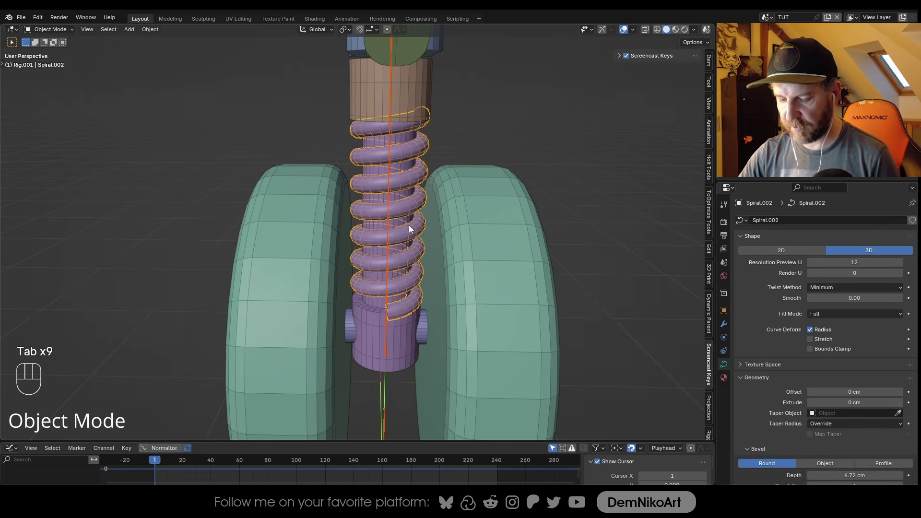
key(Tab)
click(416, 198)
alt+drag(425, 205, 443, 223)
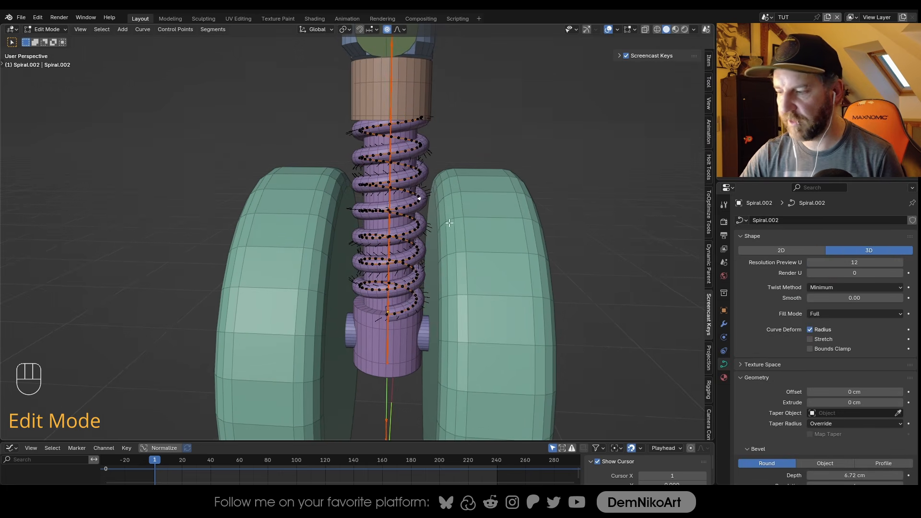
key(a)
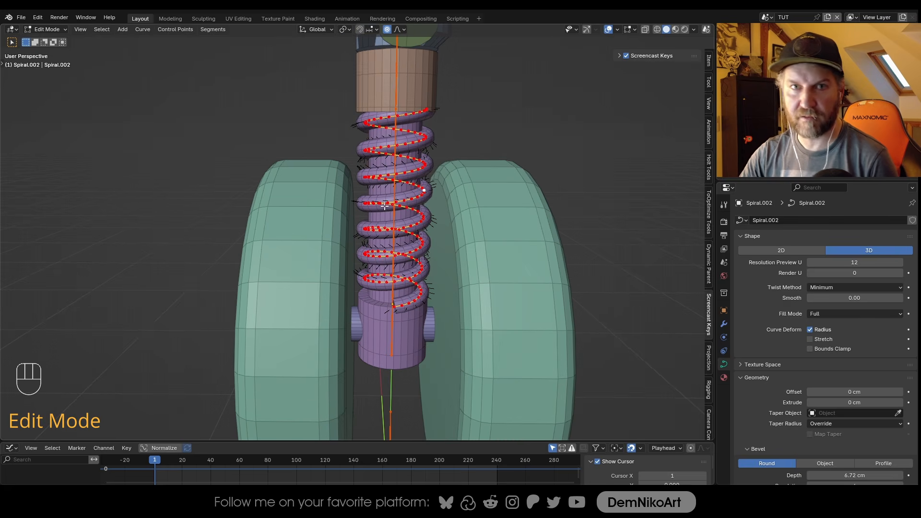
middle_drag(431, 206, 421, 223)
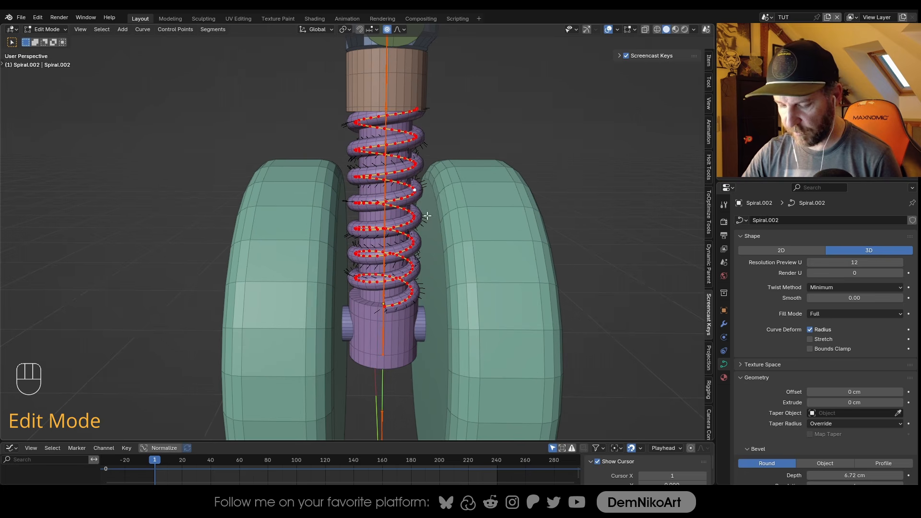
key(ctrl+h)
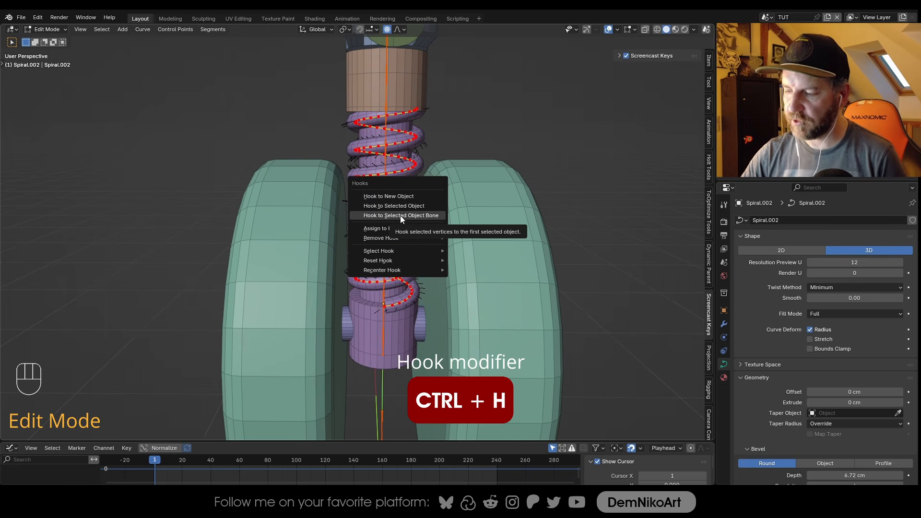
click(425, 216)
Test the hooked spring by moving the "stretch to" bone along Z in Pose Mode, then cancel
shift+middle_drag(436, 213, 431, 213)
key(ctrl+Tab)
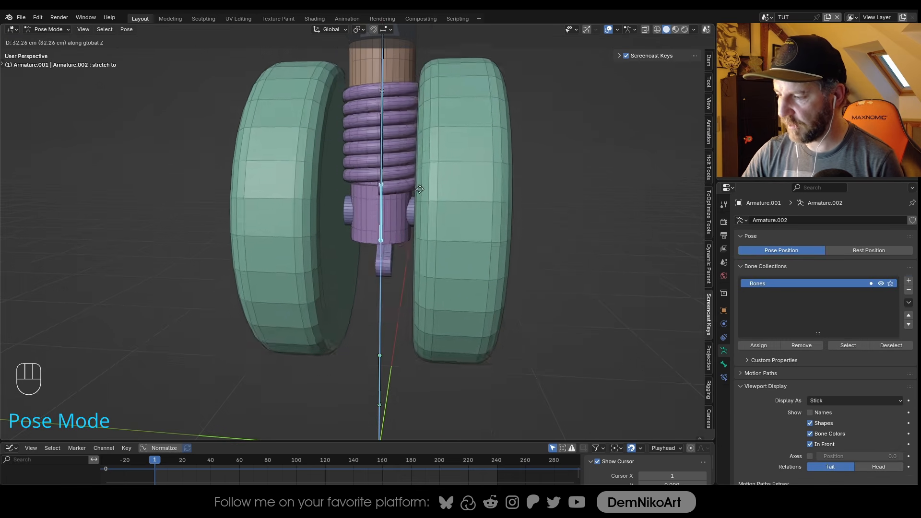
key(Escape)
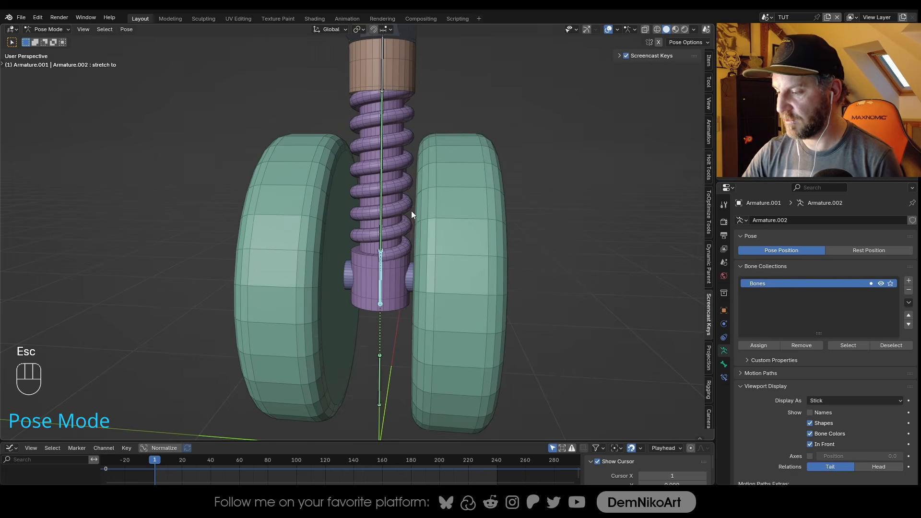
key(g)
key(z)
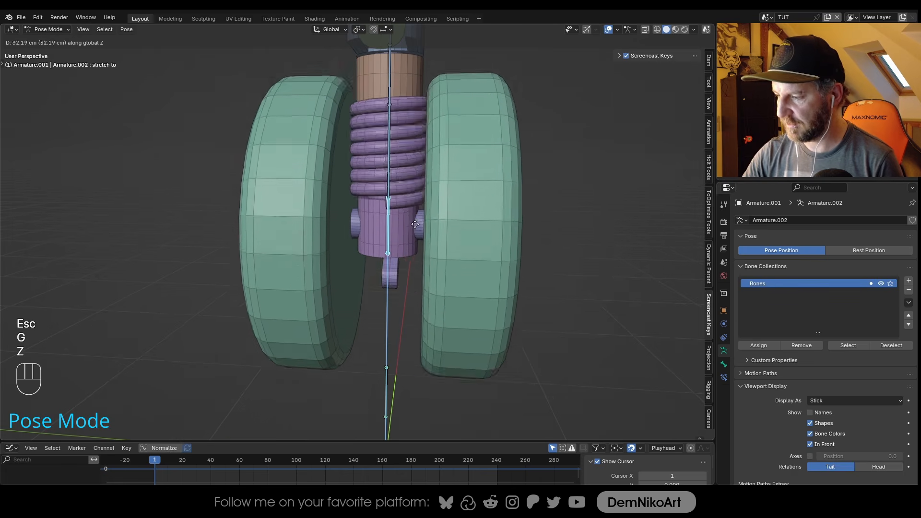
key(Escape)
Set Maintain Volume to None in the spring bone's Stretch To constraint
middle_drag(408, 289, 598, 135)
click(407, 218)
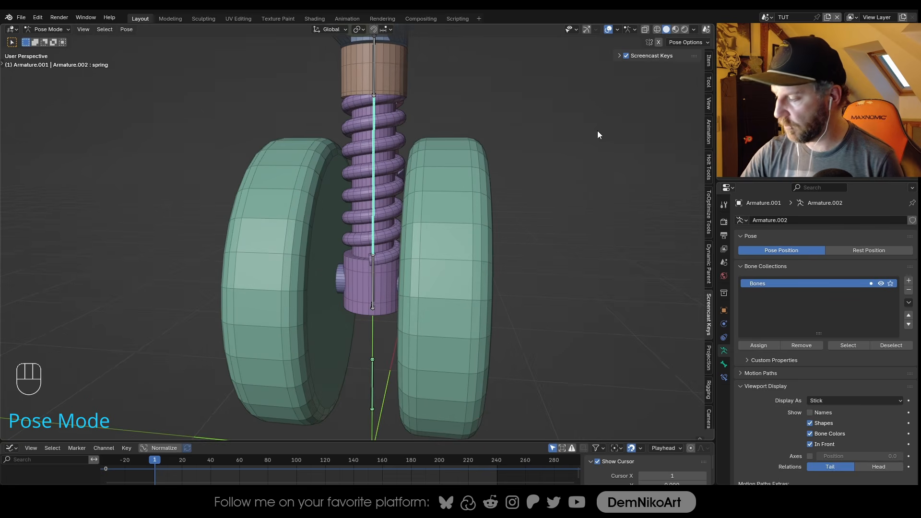
click(724, 377)
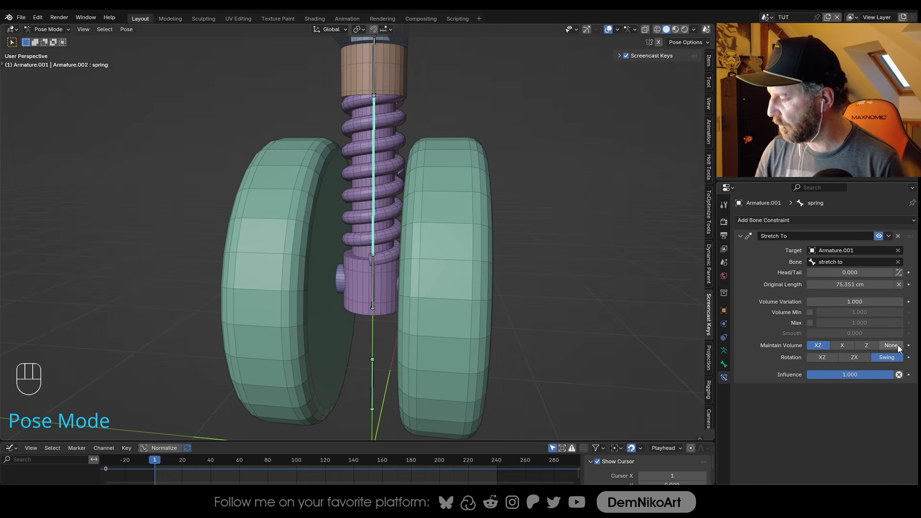
click(900, 348)
Test-move the "stretch to" bone along Z to check that the spring compresses without bulging, then cancel
click(384, 279)
key(g)
key(z)
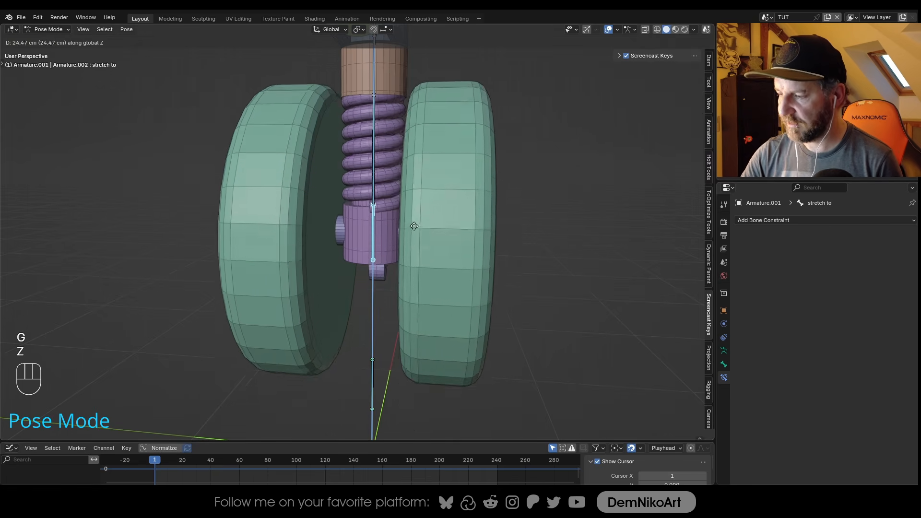
key(Escape)
Select the MAIN bone and test lowering the landing gear along Z towards the ground, then cancel
alt+drag(415, 237, 406, 269)
scroll(406, 259, down, 2)
middle_drag(394, 187, 436, 228)
click(371, 152)
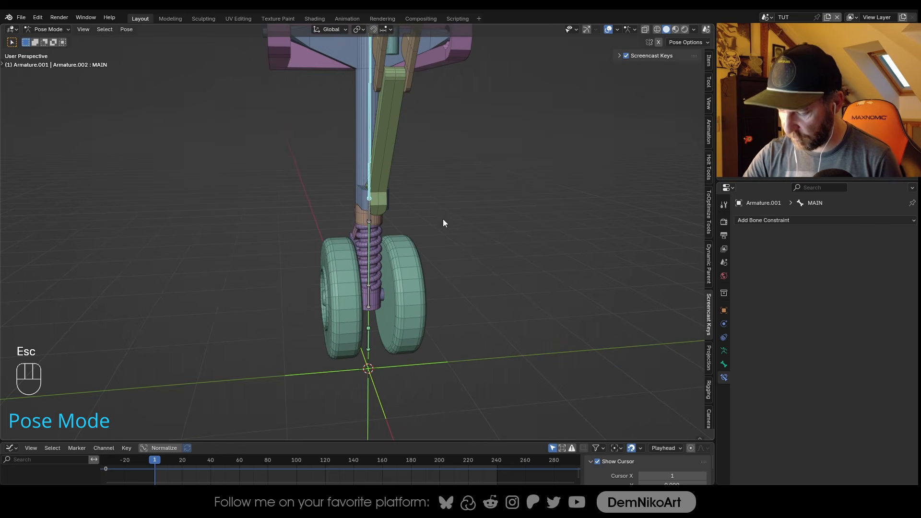
key(g)
key(z)
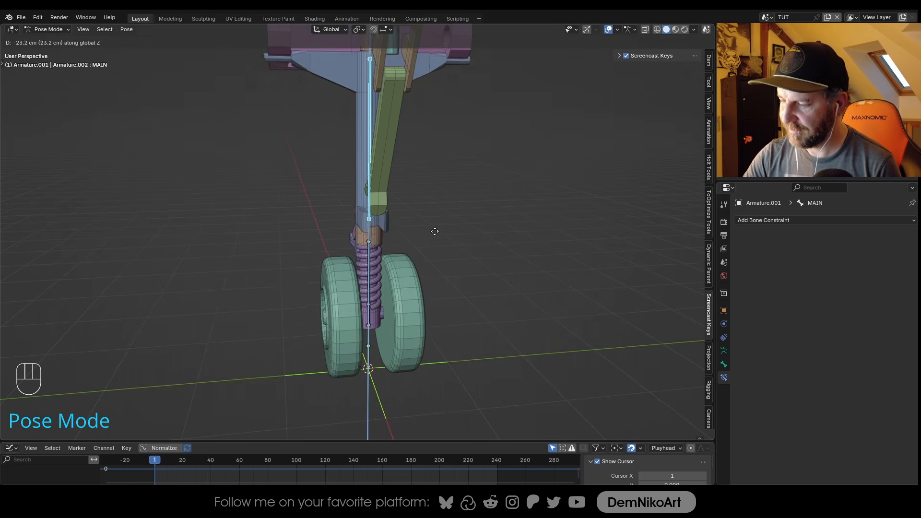
key(Escape)
Test-move the MAIN bone along Z while viewing the spring and the whole landing gear, then cancel
alt+middle_drag(432, 271, 415, 248)
key(g)
key(z)
key(Escape)
alt+middle_drag(420, 187, 437, 240)
key(g)
key(z)
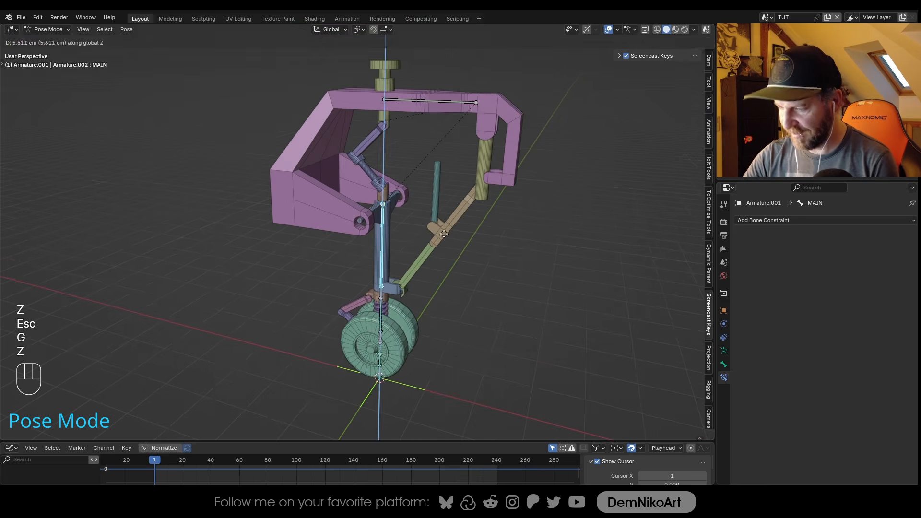
key(Escape)
Test-rotate the MAIN bone around the global Y axis, then cancel the rotation
key(r)
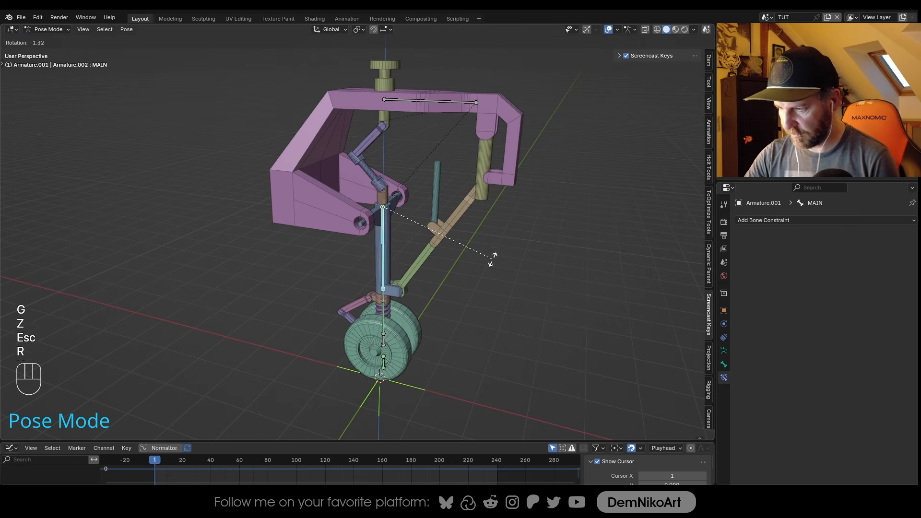
key(y)
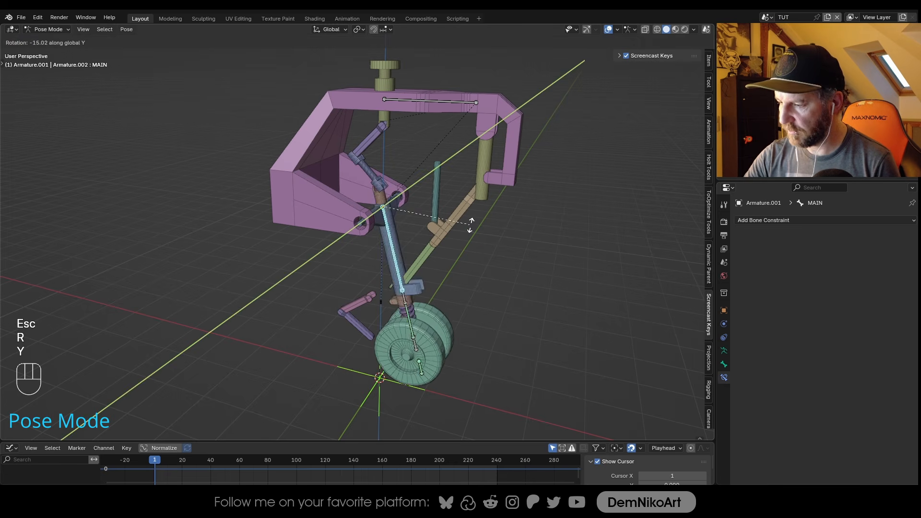
key(Escape)
middle_drag(432, 272, 415, 299)
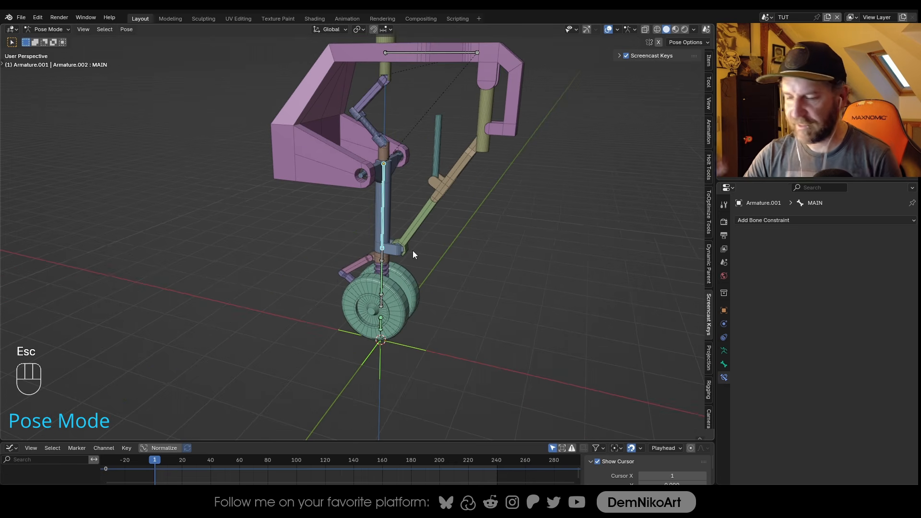
Examine the landing gear and its remaining unrigged linkage arms in front orthographic view
alt+drag(412, 251, 434, 289)
mouse_move(434, 289)
middle_down()
mouse_move(435, 252)
mouse_move(432, 281)
middle_up()
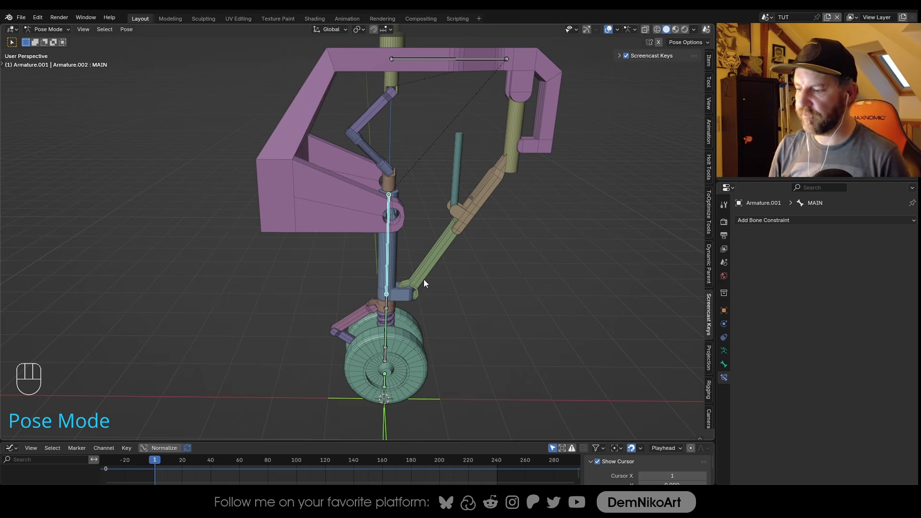
key(KP_1)
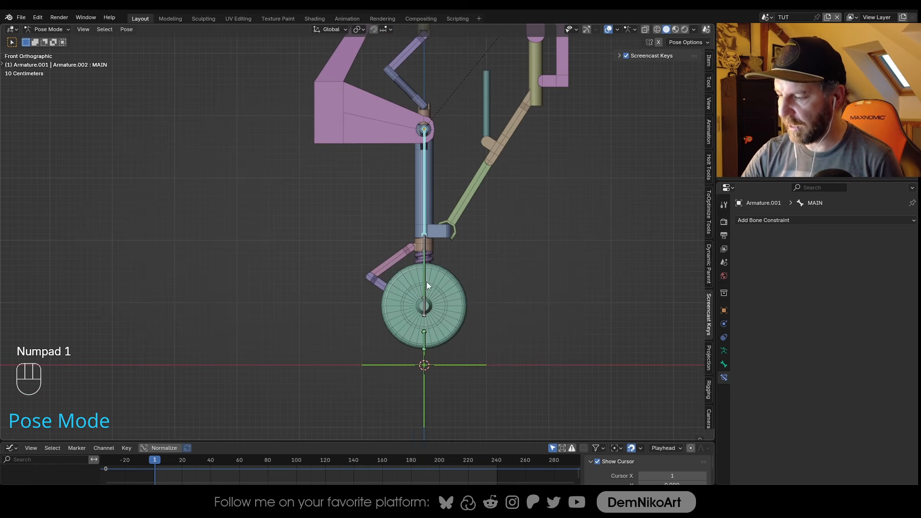
shift+middle_drag(380, 290, 376, 416)
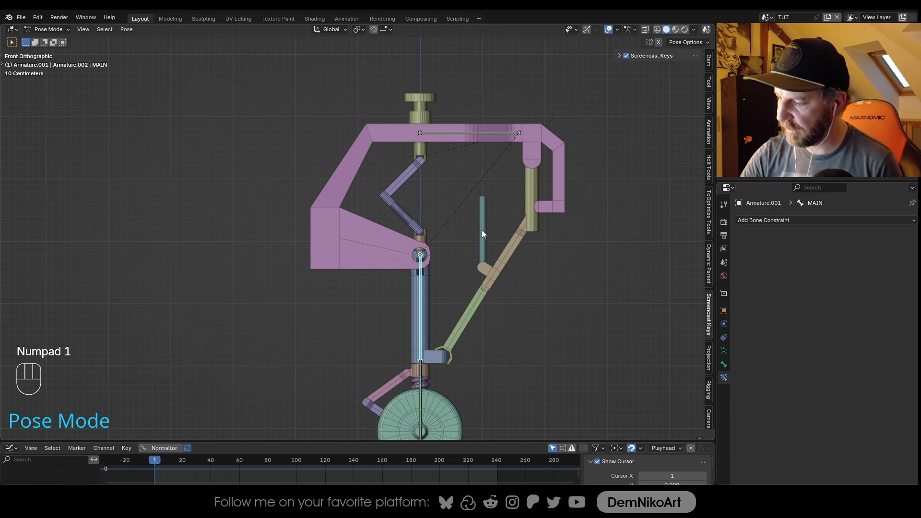
shift+middle_drag(481, 319, 459, 284)
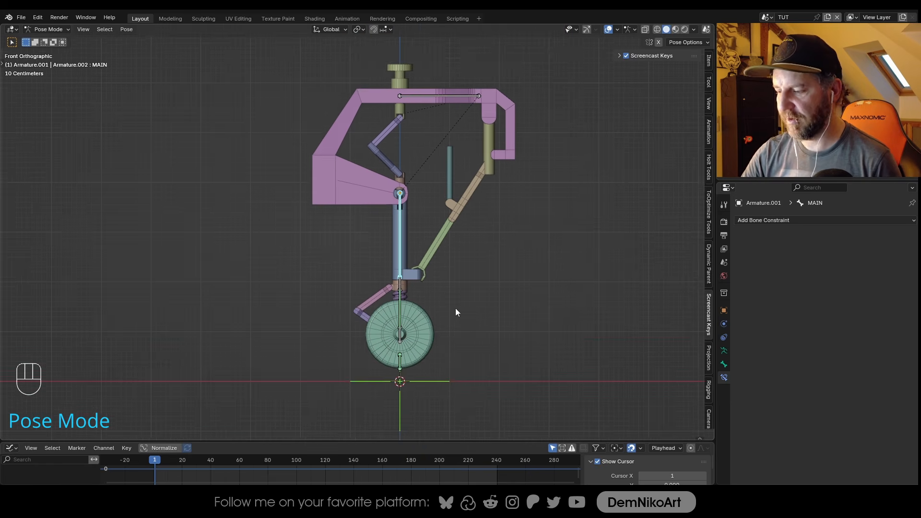
shift+middle_drag(432, 330, 435, 298)
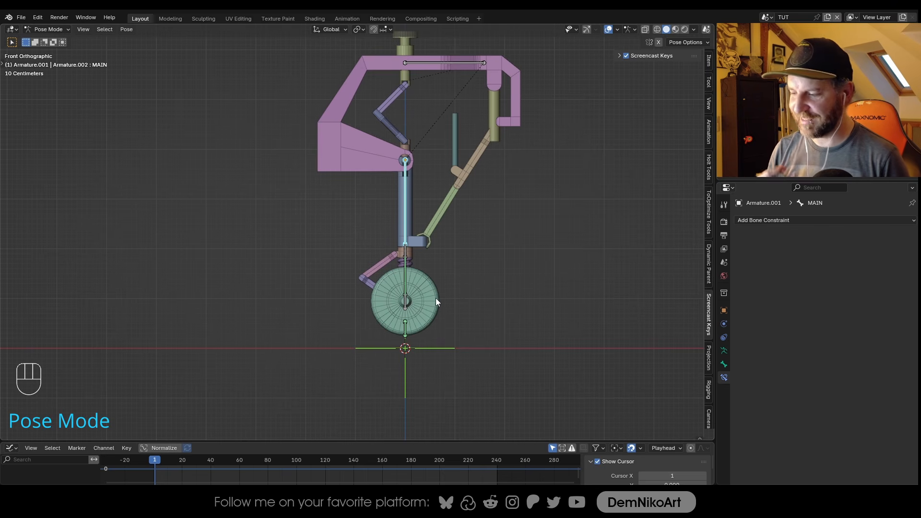
alt+middle_drag(440, 317, 451, 247)
shift+middle_drag(459, 292, 465, 257)
alt+middle_drag(471, 294, 476, 255)
Save the file and snap the 3D cursor to the centre of the pink upper linkage arm's joint beside the spring
key(ctrl+Tab)
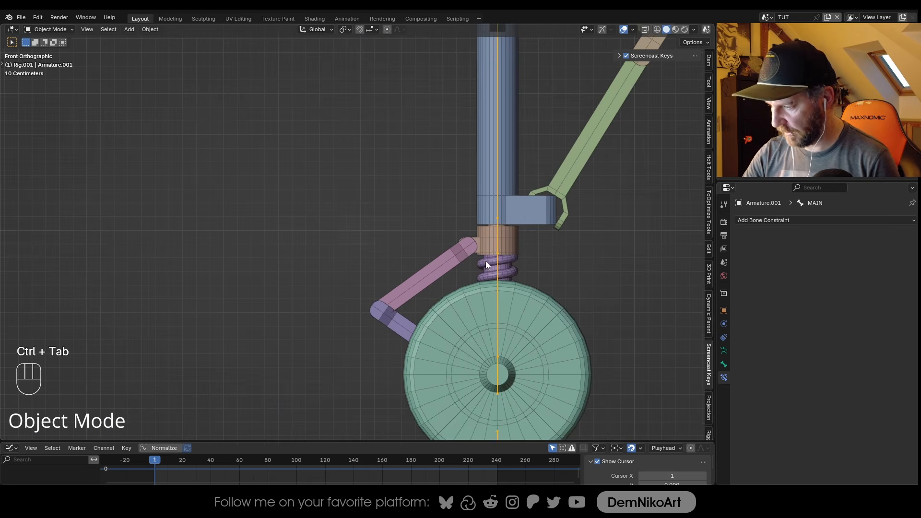
click(453, 262)
key(ctrl+s)
scroll(489, 290, up, 3)
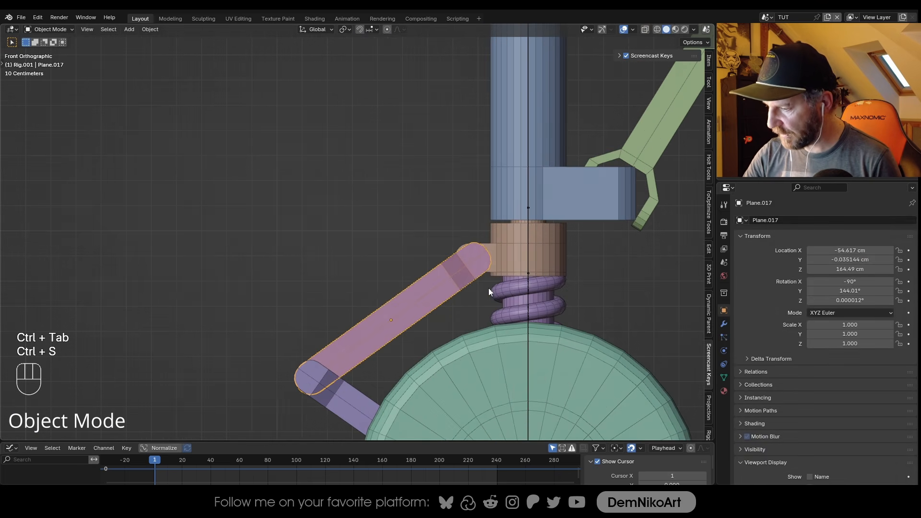
alt+middle_drag(466, 281, 559, 278)
key(Tab)
middle_drag(657, 291, 476, 295)
key(shift+s)
click(510, 316)
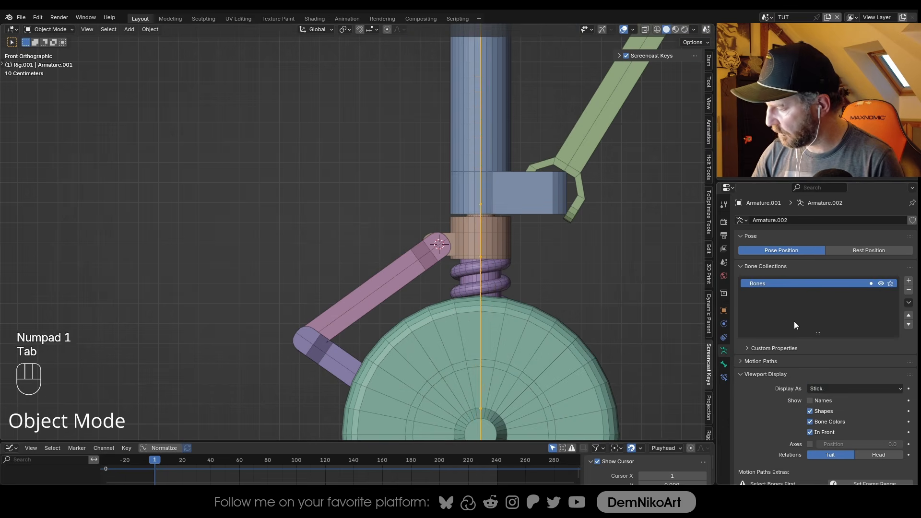
Set the armature's bone display to Octahedral
click(834, 389)
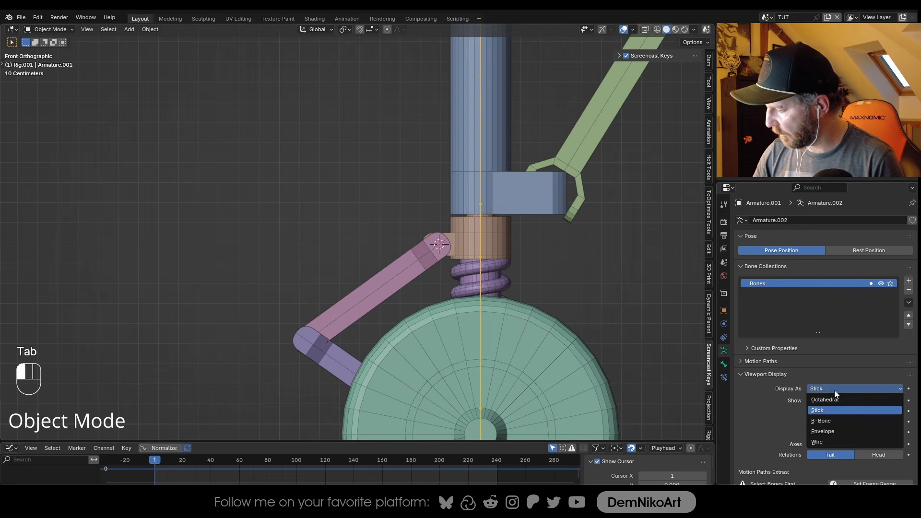
click(832, 398)
scroll(486, 195, down, 3)
scroll(460, 249, up, 3)
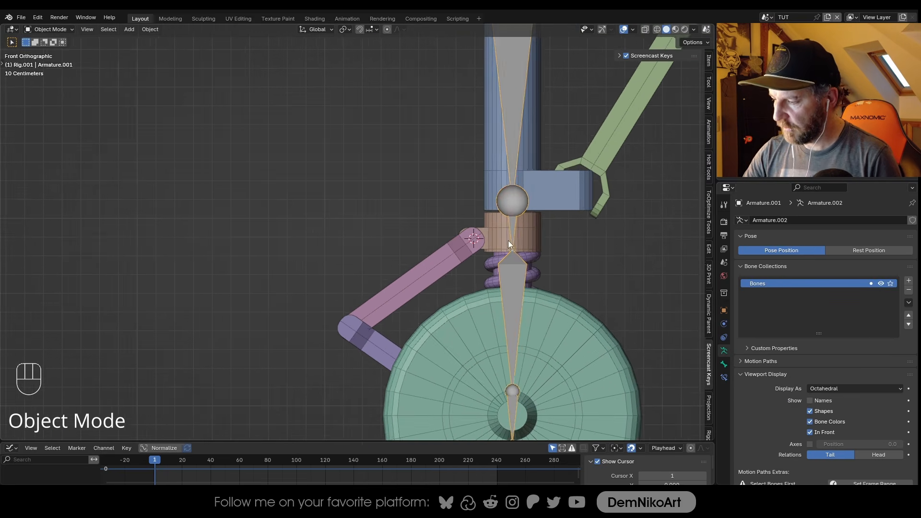
Add a bone at the 3D cursor and move its tail to the elbow joint of the linkage arms
key(Tab)
scroll(478, 259, down, 2)
shift+middle_drag(479, 260, 483, 264)
shift+middle_drag(483, 230, 485, 250)
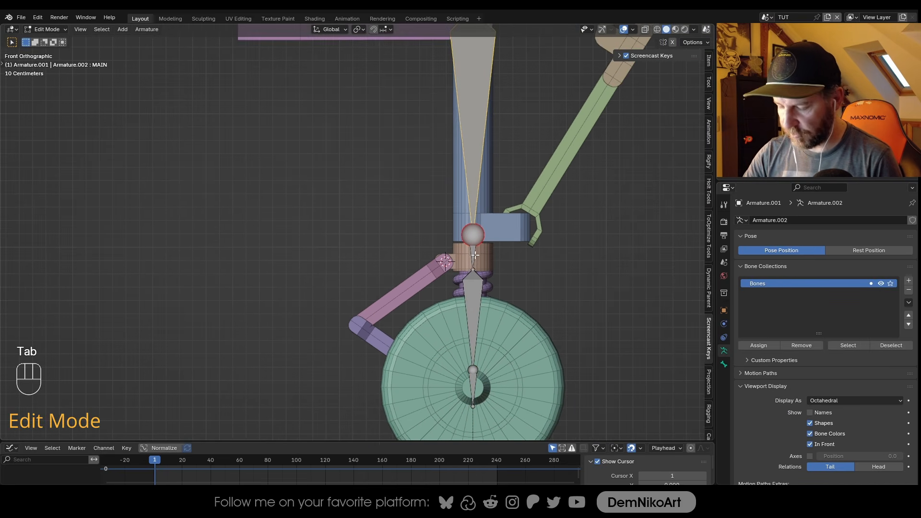
key(shift+a)
shift+middle_drag(452, 150, 489, 114)
key(g)
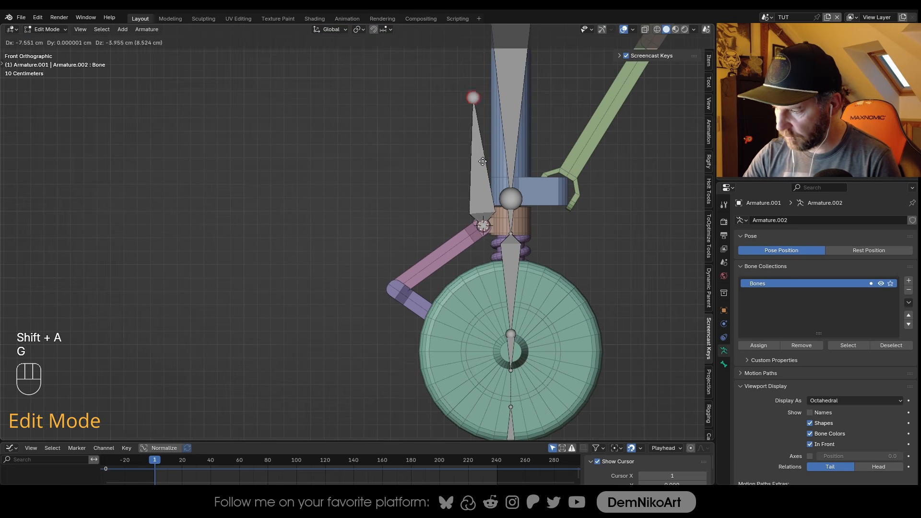
click(416, 348)
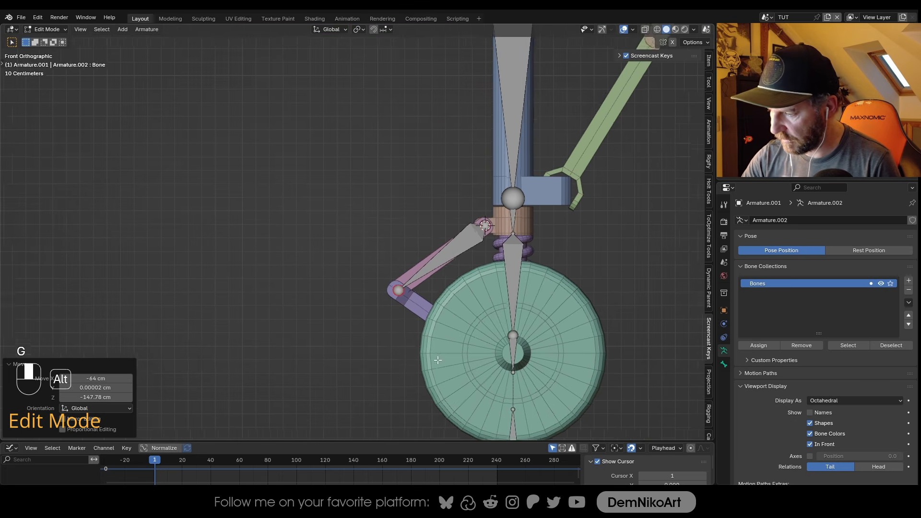
Hide the wheel covering the lower linkage arm and reselect the armature in Object Mode
scroll(432, 340, up, 4)
scroll(406, 273, up, 1)
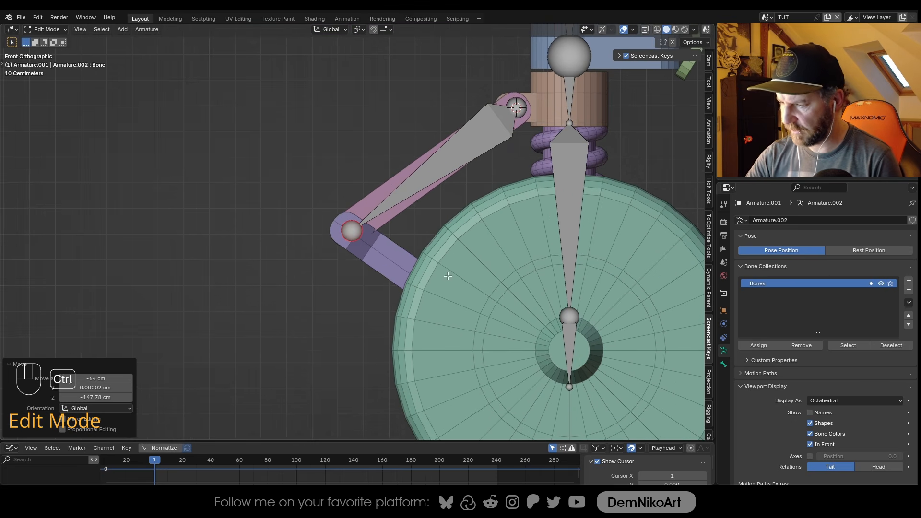
key(Tab)
click(494, 249)
key(h)
click(412, 185)
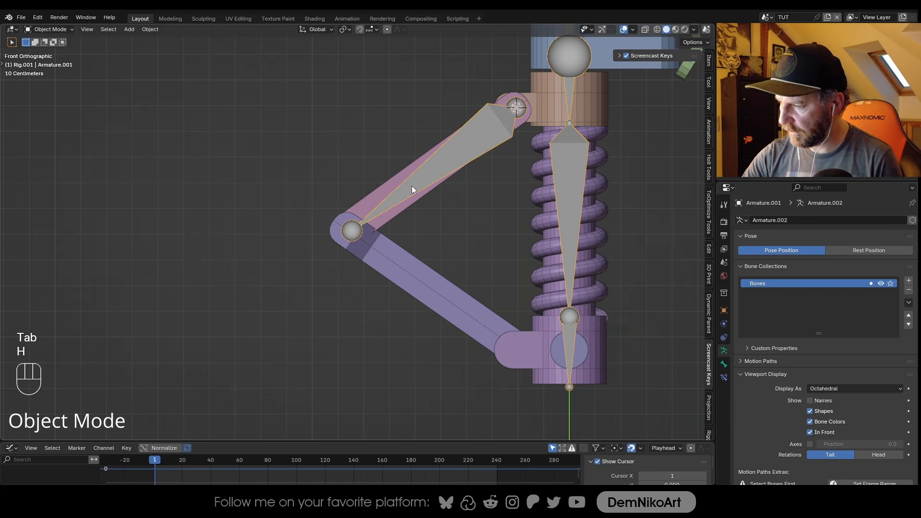
Fine-tune the new bone's tail so it sits centred on the linkage's elbow joint
click(349, 235)
key(Tab)
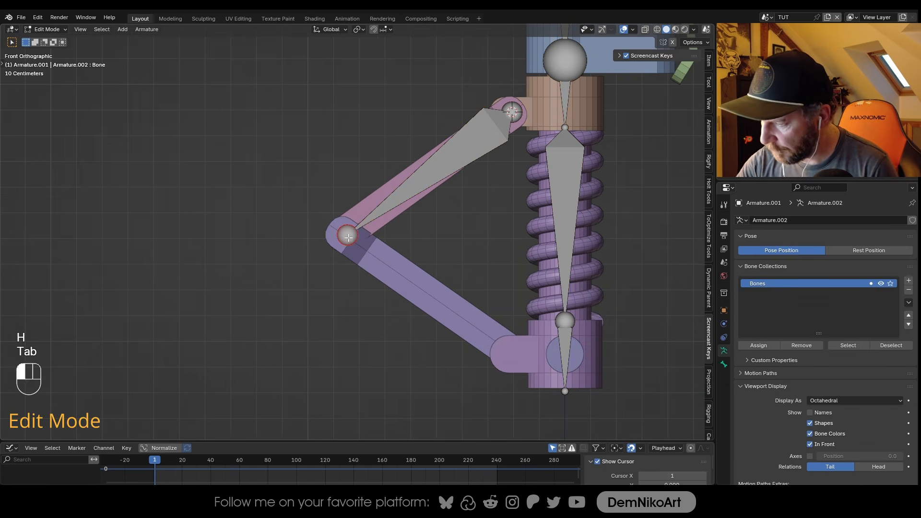
key(g)
click(390, 255)
shift+middle_drag(390, 255, 352, 224)
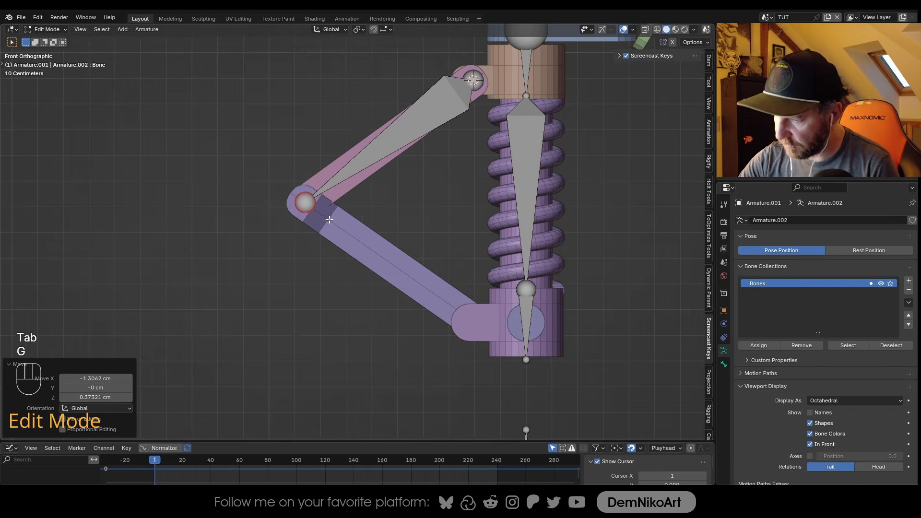
Extrude a second bone about 81 cm long from the elbow to the lower linkage arm's end joint
key(e)
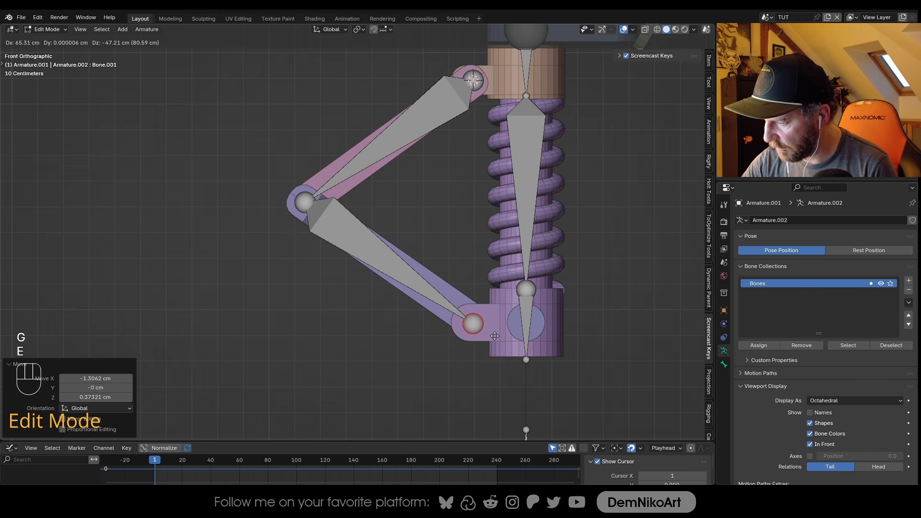
click(497, 336)
middle_drag(497, 336, 429, 310)
Extrude a short control bone along Y from the lower linkage bone's tail
key(e)
key(y)
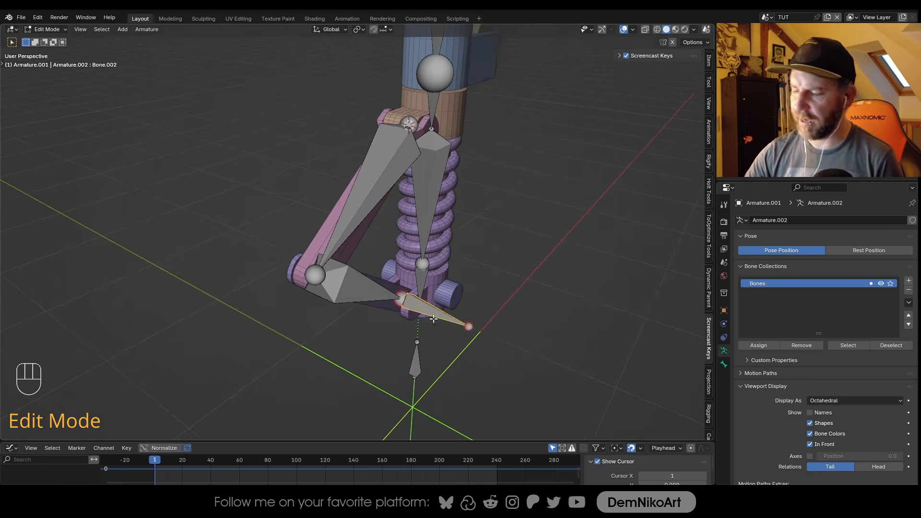
alt+drag(433, 320, 456, 322)
scroll(456, 323, up, 2)
middle_drag(489, 323, 465, 318)
alt+drag(465, 319, 467, 321)
mouse_move(453, 288)
middle_down()
mouse_move(434, 281)
mouse_move(462, 291)
middle_up()
alt+middle_drag(462, 290, 461, 308)
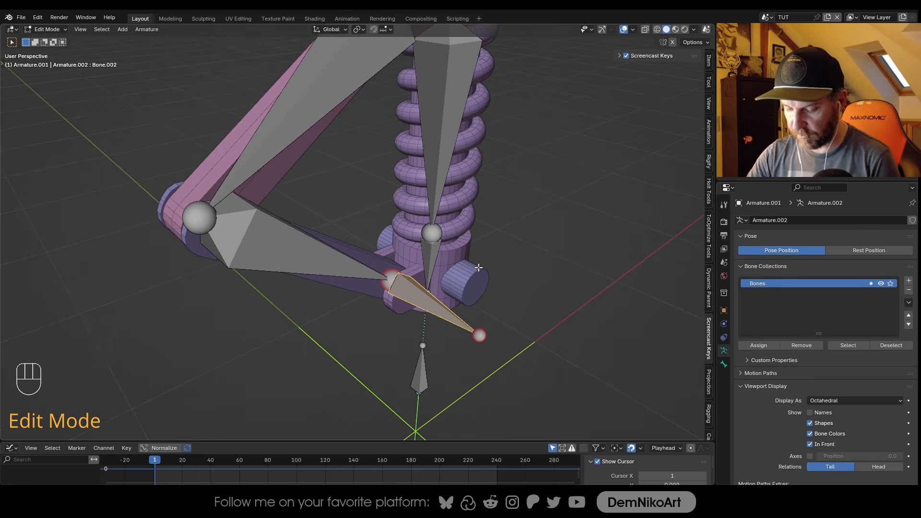
Clear the short control bone's parent and test-move it, cancelling the move
key(alt+p)
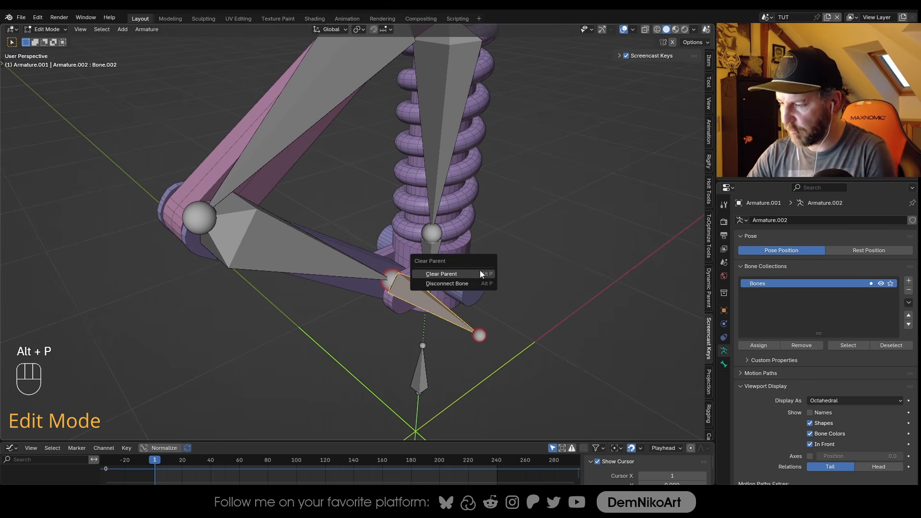
click(479, 271)
key(g)
key(Escape)
alt+middle_drag(456, 256, 435, 285)
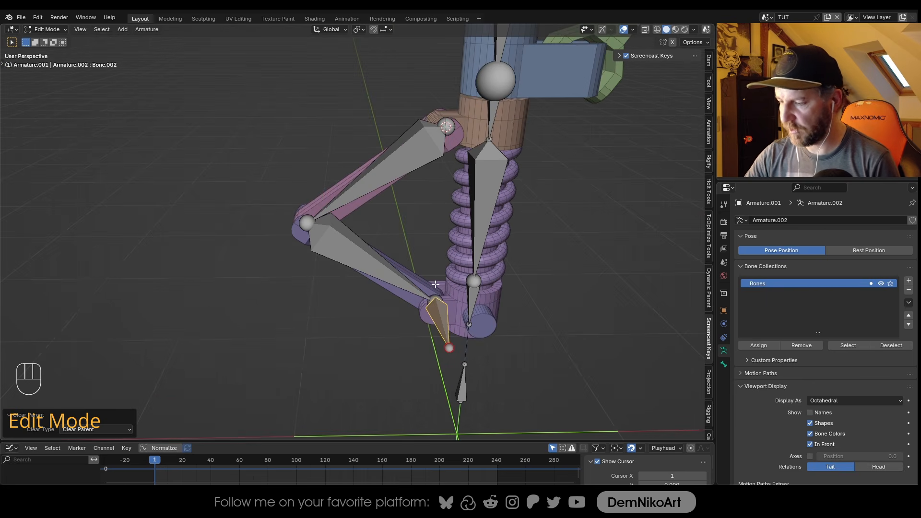
Rename the short control bone as IK in Pose Mode
middle_drag(393, 317, 432, 272)
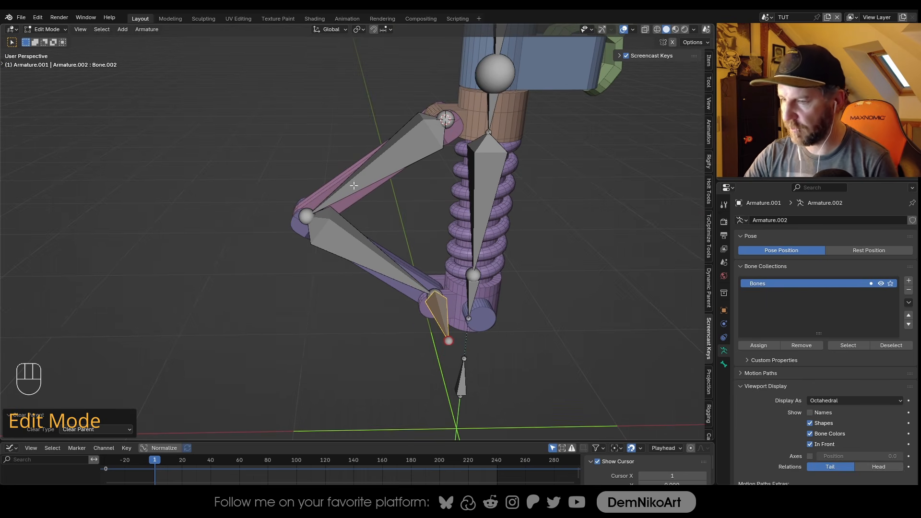
click(47, 29)
click(42, 54)
middle_drag(451, 286, 445, 307)
click(437, 316)
key(F2)
text(IK)
key(Return)
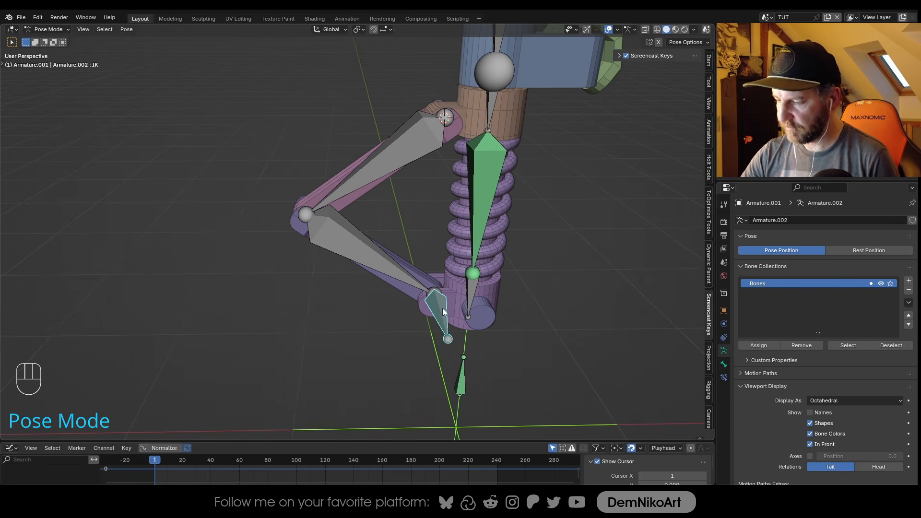
Add an IK constraint to the lower linkage bone with the IK bone as its target
shift+click(382, 258)
middle_drag(450, 291, 450, 277)
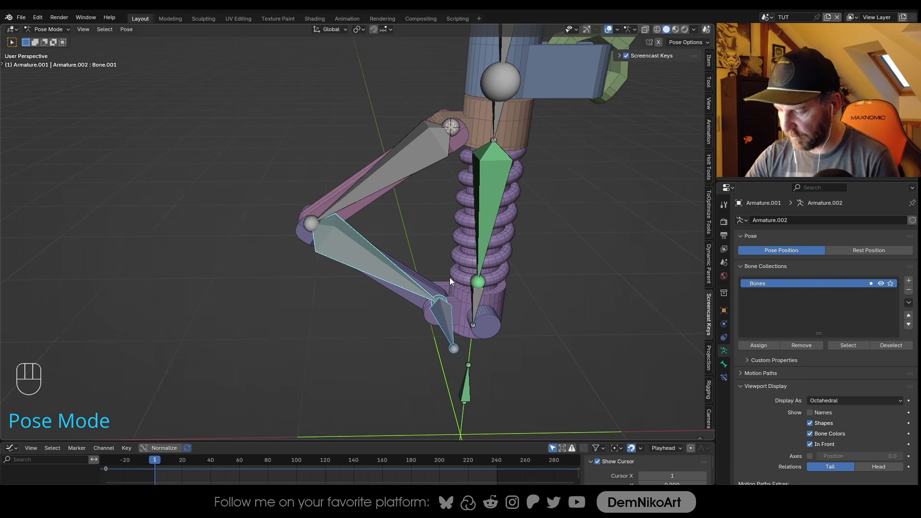
key(shift+i)
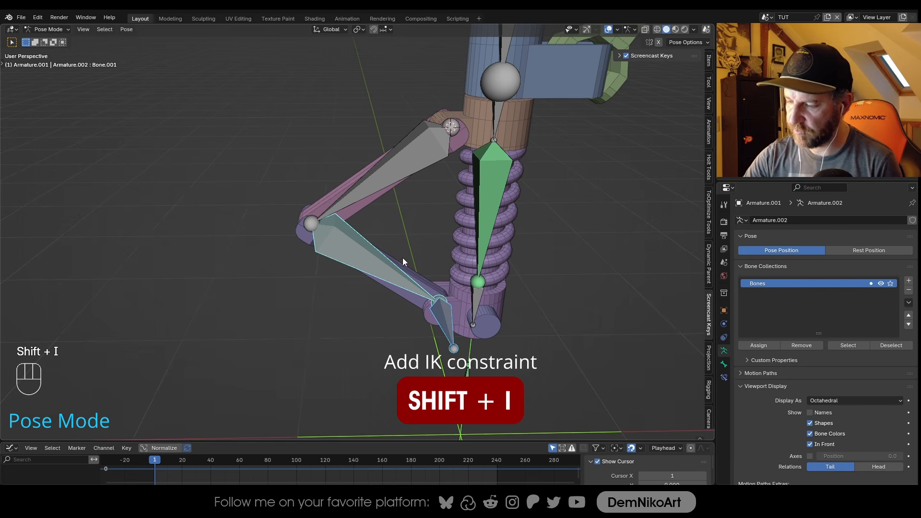
key(shift+i)
click(389, 255)
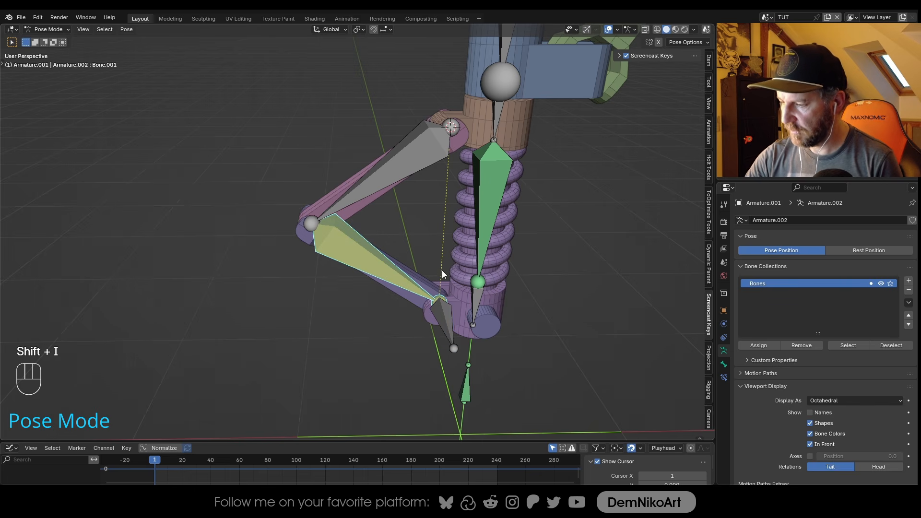
Test-move the IK bone in front view to check how the linkage bones follow, then cancel
mouse_move(443, 276)
alt+middle_down()
mouse_move(441, 299)
mouse_move(433, 273)
alt+middle_up()
click(429, 308)
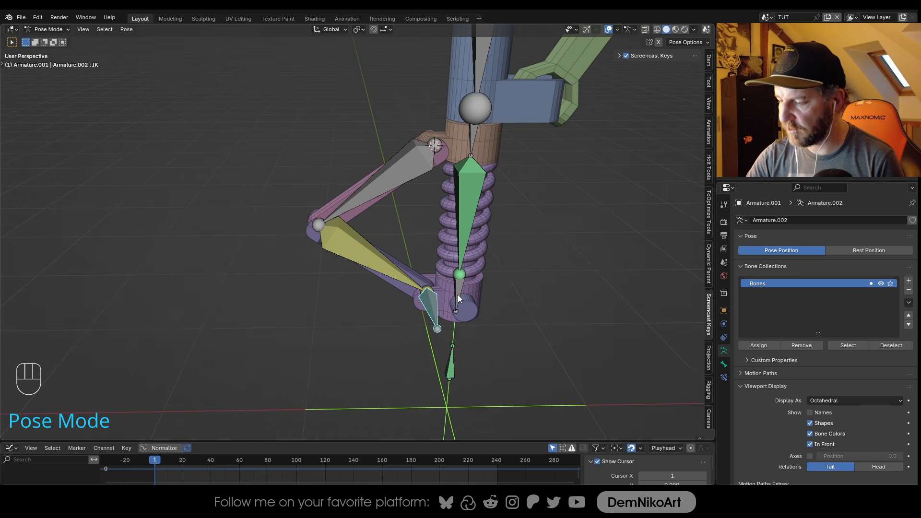
key(KP_1)
key(g)
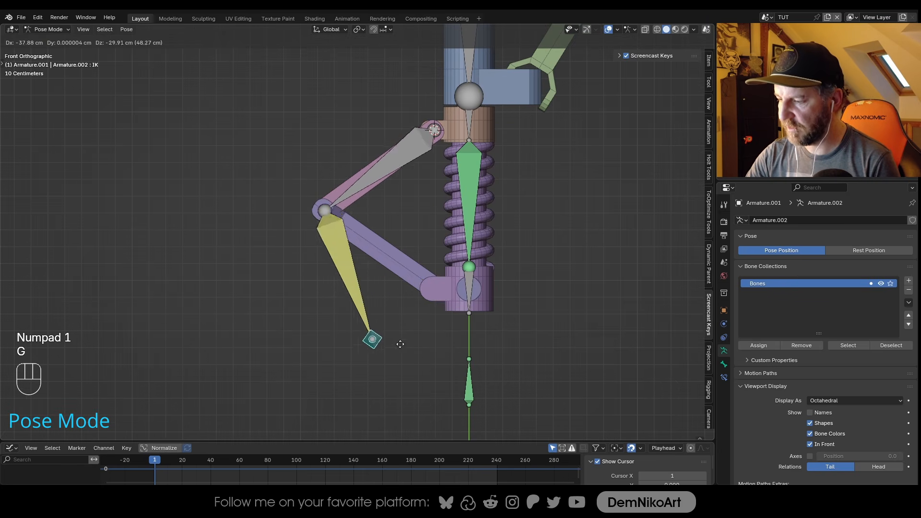
key(Escape)
Parent the IK bone to the short bone at the spring's lower end in Edit Mode, using Keep Offset
mouse_move(451, 317)
alt+mouse_down()
mouse_move(460, 309)
mouse_move(459, 327)
mouse_move(453, 317)
alt+mouse_up()
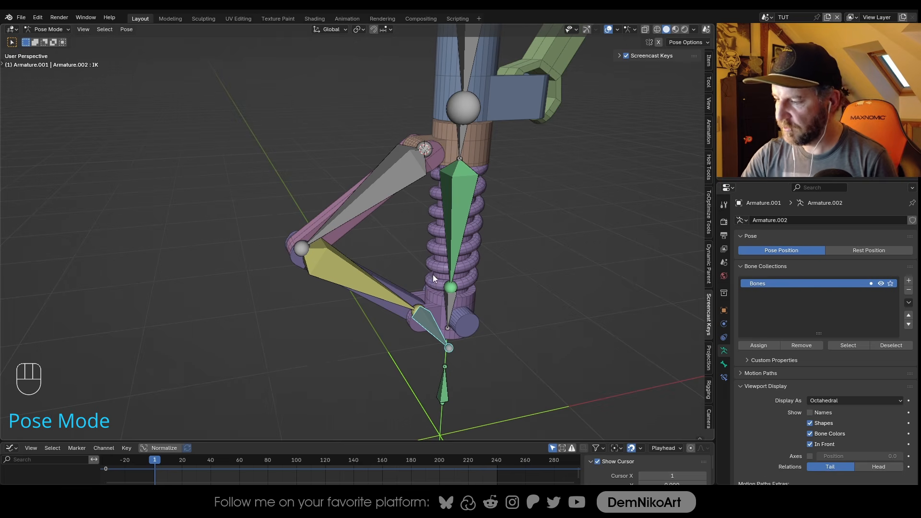
alt+drag(428, 238, 433, 304)
key(Tab)
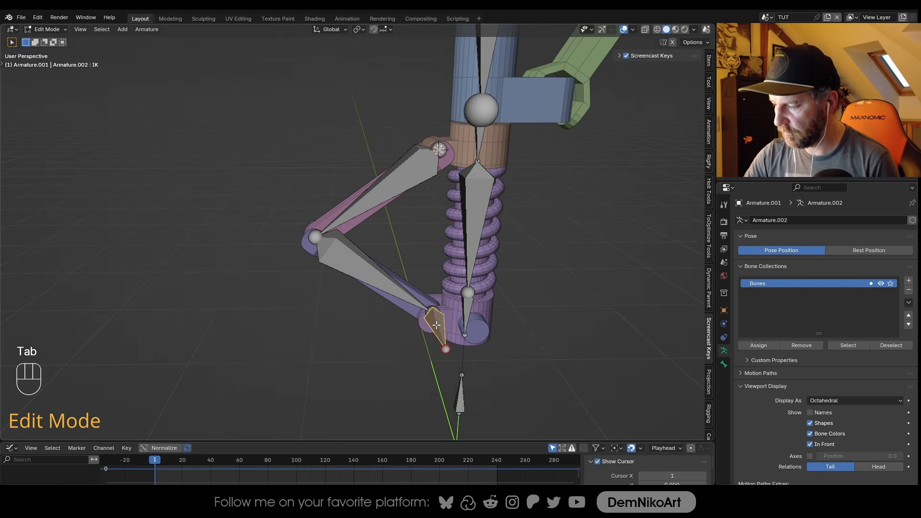
shift+click(466, 312)
middle_drag(466, 312, 478, 313)
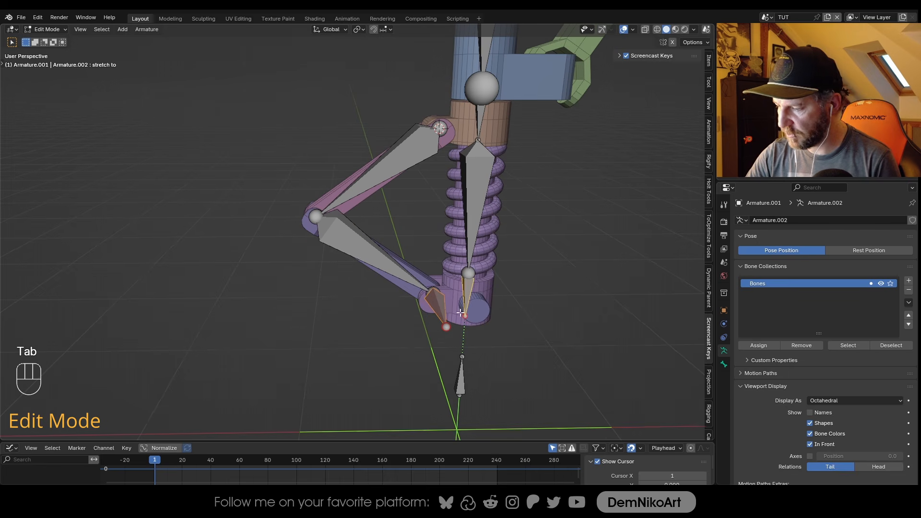
key(ctrl+p)
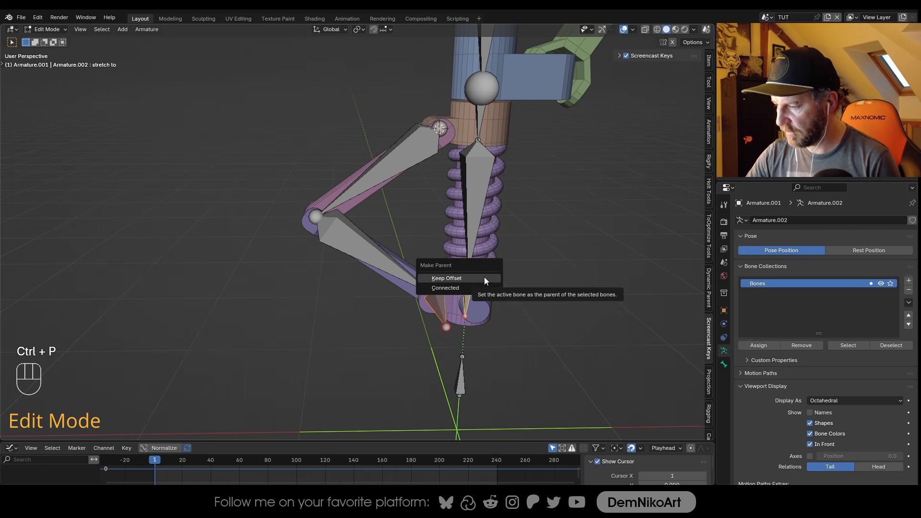
click(485, 277)
Parent the upper linkage bone to the ROT bone at the collar, using Keep Offset
middle_drag(484, 277, 486, 210)
click(445, 210)
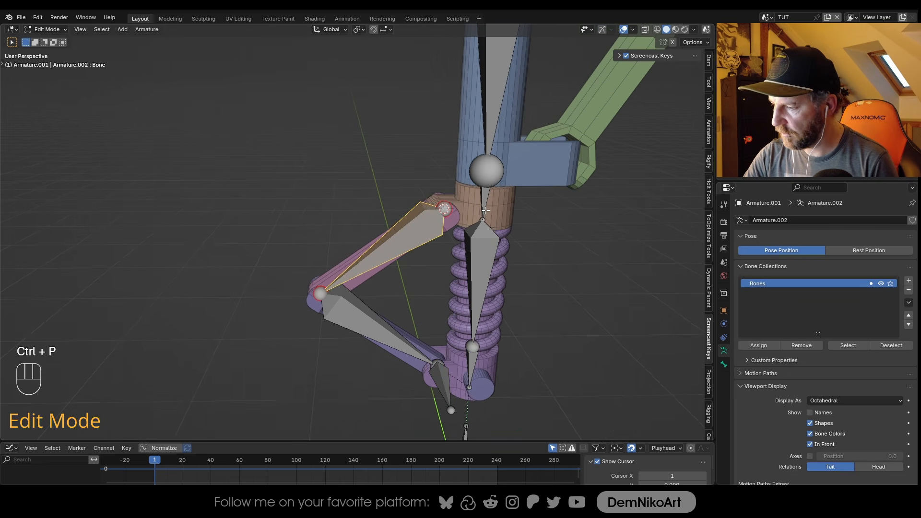
shift+click(485, 205)
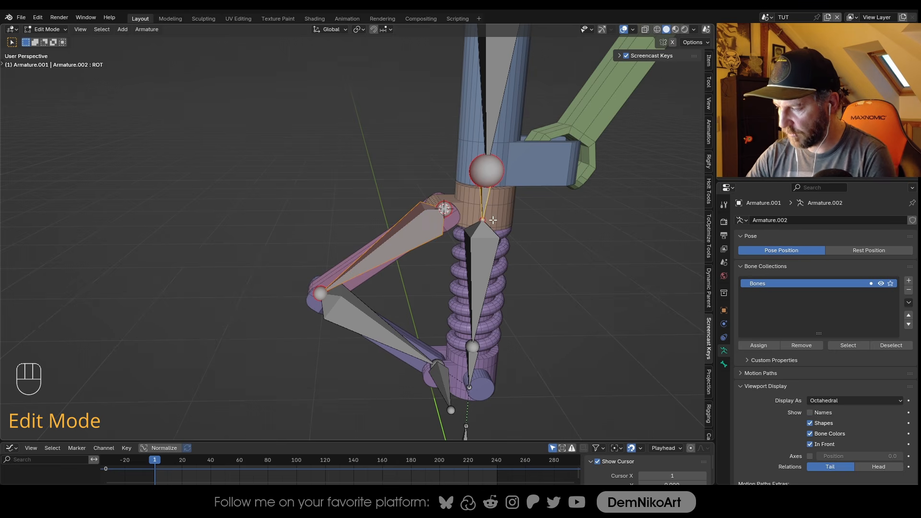
key(ctrl+p)
click(494, 219)
Return to Pose Mode and inspect the linkage's IK chain against the whole landing gear in front and perspective views
middle_drag(494, 220, 400, 259)
key(Tab)
alt+middle_drag(439, 235, 420, 270)
key(KP_1)
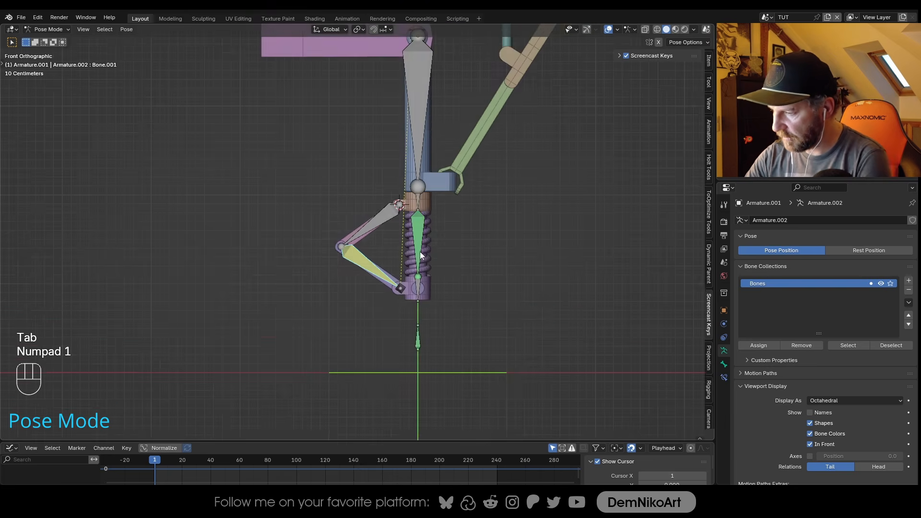
alt+right_drag(421, 251, 411, 264)
alt+middle_drag(397, 215, 385, 343)
alt+middle_drag(400, 97, 407, 219)
alt+middle_drag(416, 147, 434, 168)
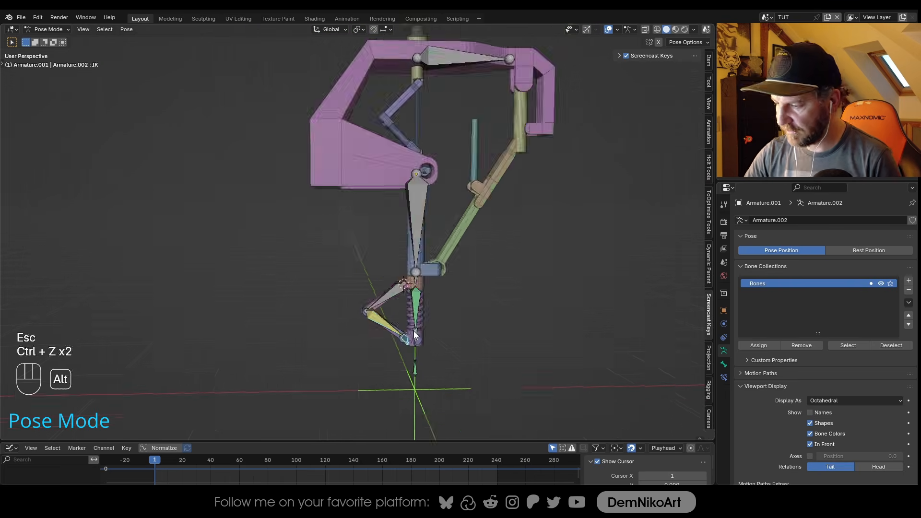
alt+middle_drag(412, 317, 473, 253)
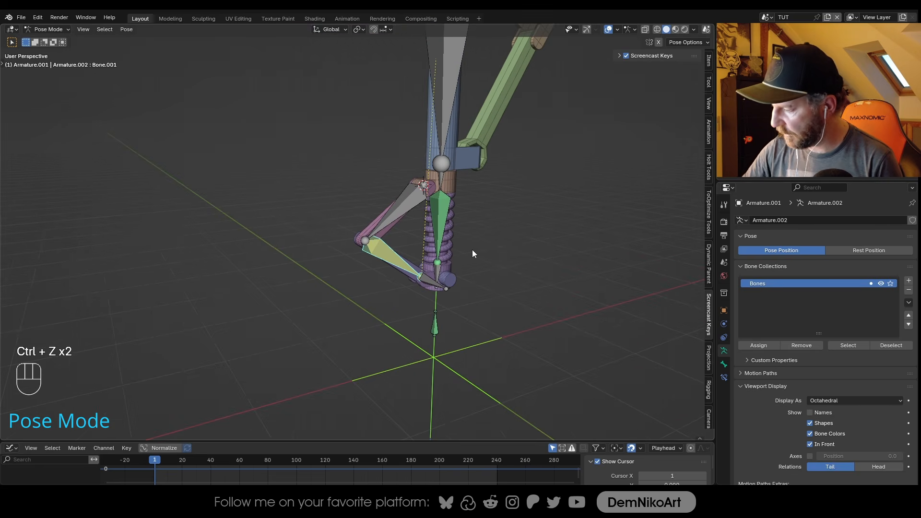
Set the Chain Length of the lower linkage bone's IK constraint to 2
click(726, 378)
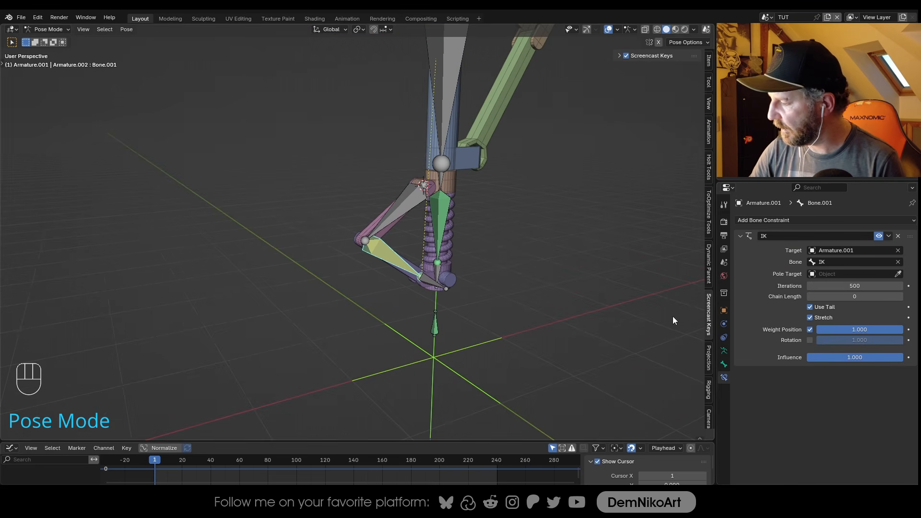
middle_drag(471, 299, 398, 82)
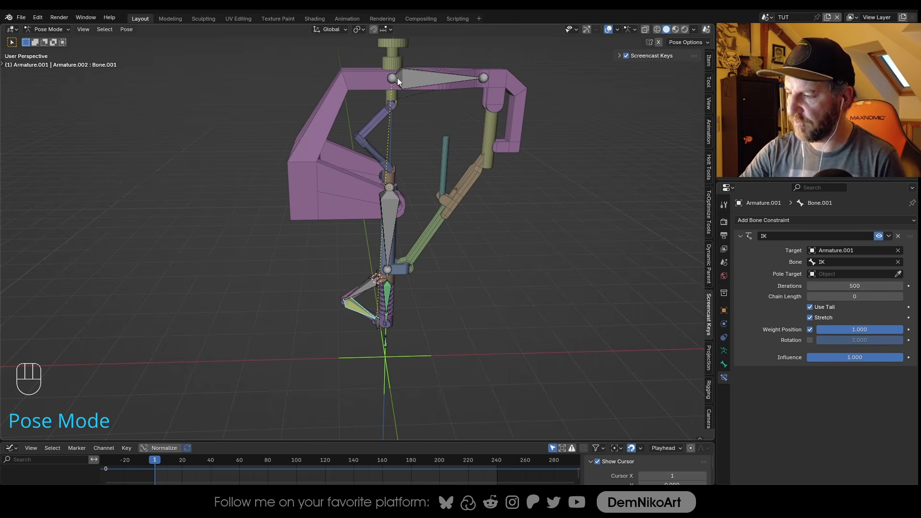
click(900, 298)
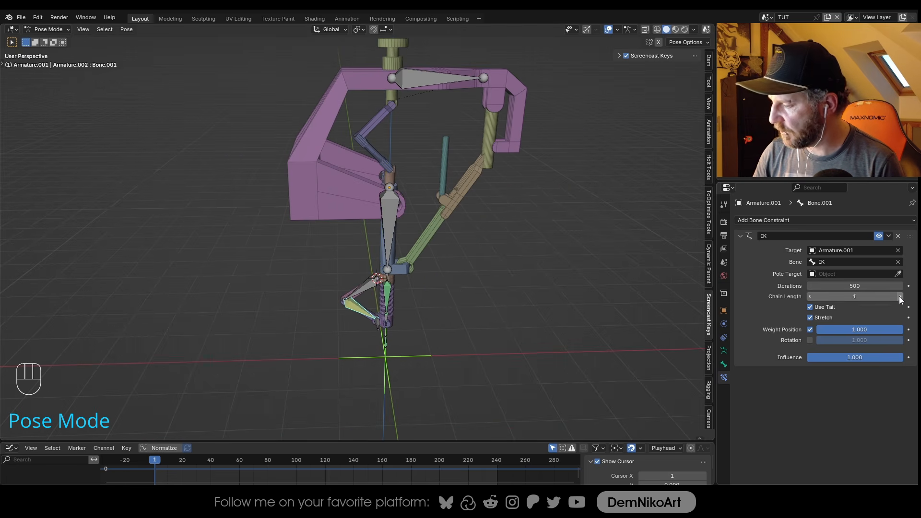
scroll(439, 343, down, 1)
Test-move the IK bone in front view to check the two-bone linkage chain, then cancel
key(KP_1)
scroll(437, 284, up, 6)
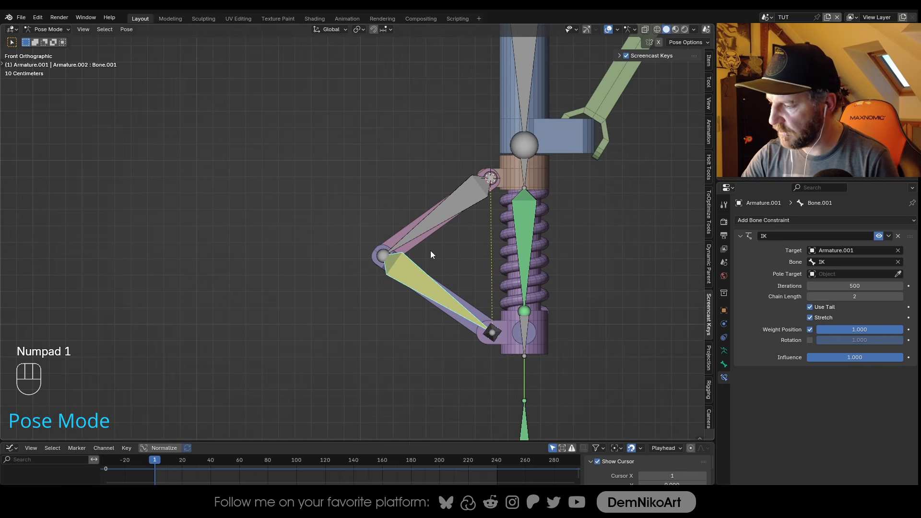
ctrl+scroll(447, 270, down, 3)
click(456, 330)
key(g)
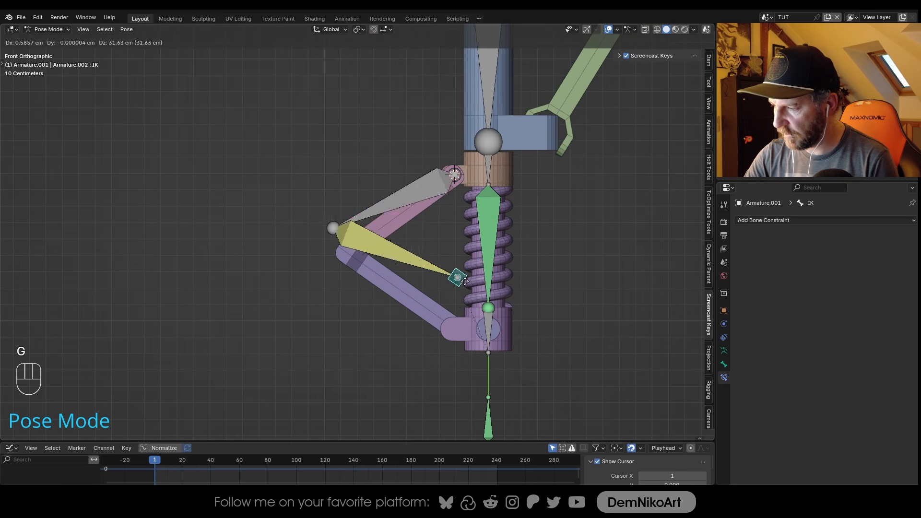
key(Escape)
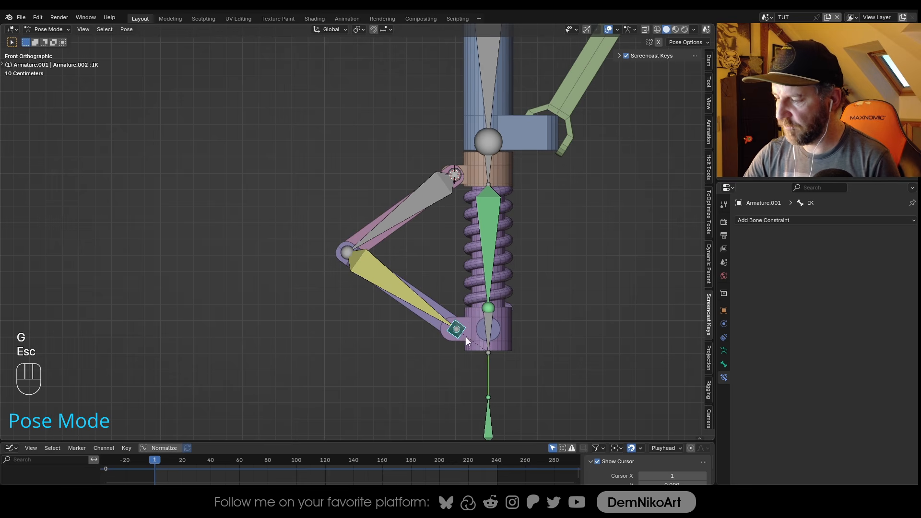
Test-move the MAIN bone along Z to check how the spring and linkage bones follow, then cancel
scroll(468, 301, down, 3)
middle_drag(468, 300, 457, 313)
middle_drag(466, 237, 426, 172)
middle_drag(450, 290, 457, 263)
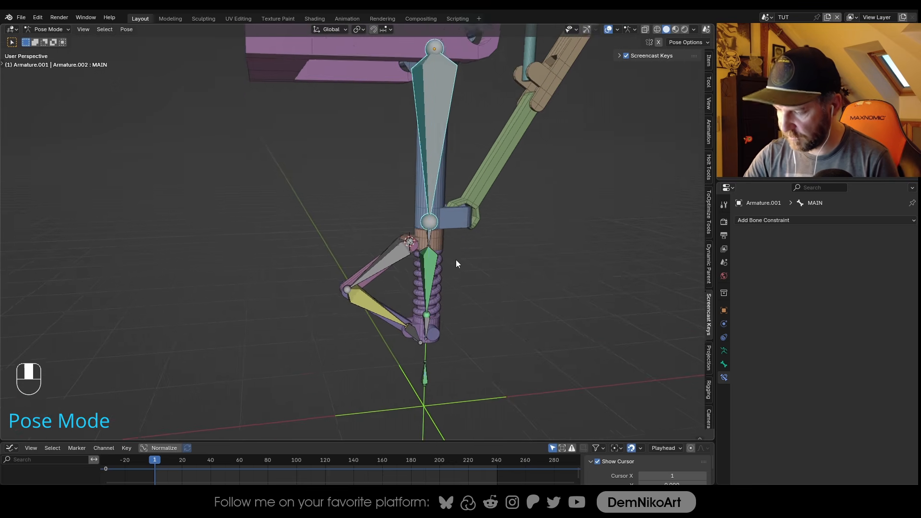
key(g)
key(z)
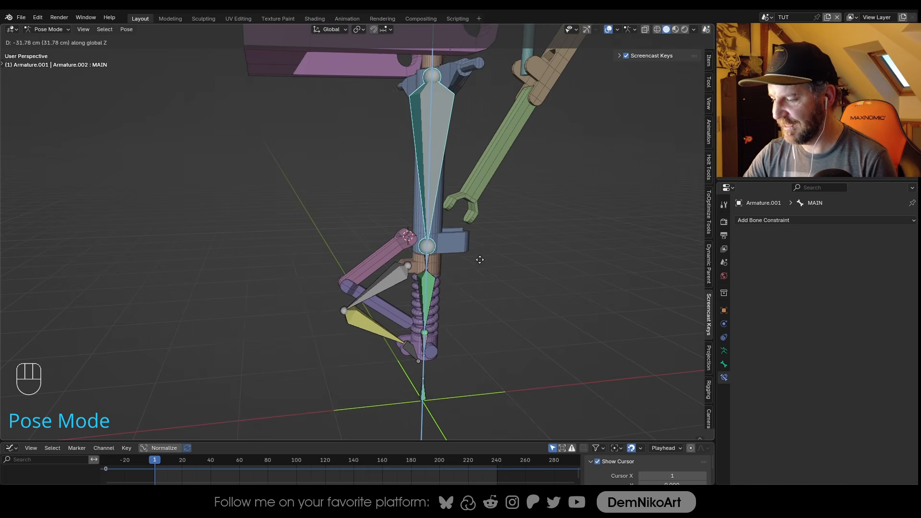
key(Escape)
Parent the upper linkage arm mesh to the upper linkage bone with the Bone option
alt+middle_click(474, 255)
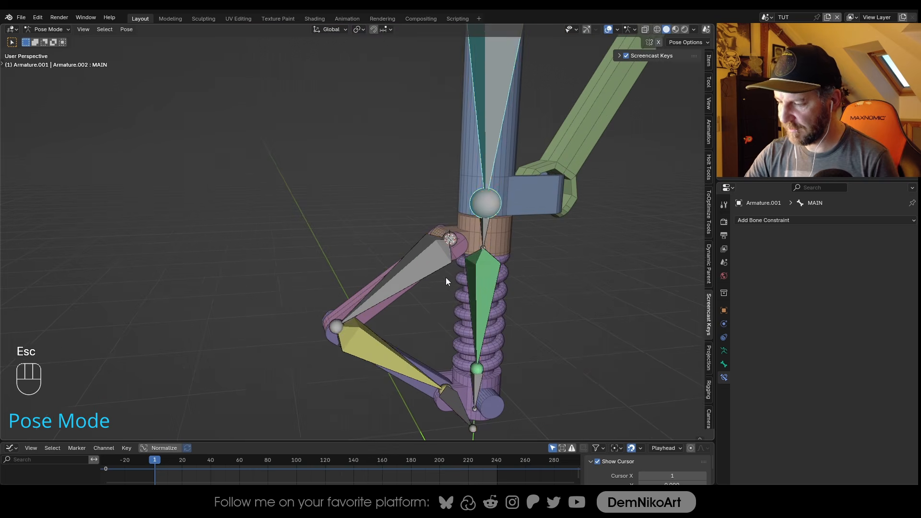
key(ctrl+Tab)
scroll(434, 325, up, 2)
shift+click(430, 283)
key(ctrl+Tab)
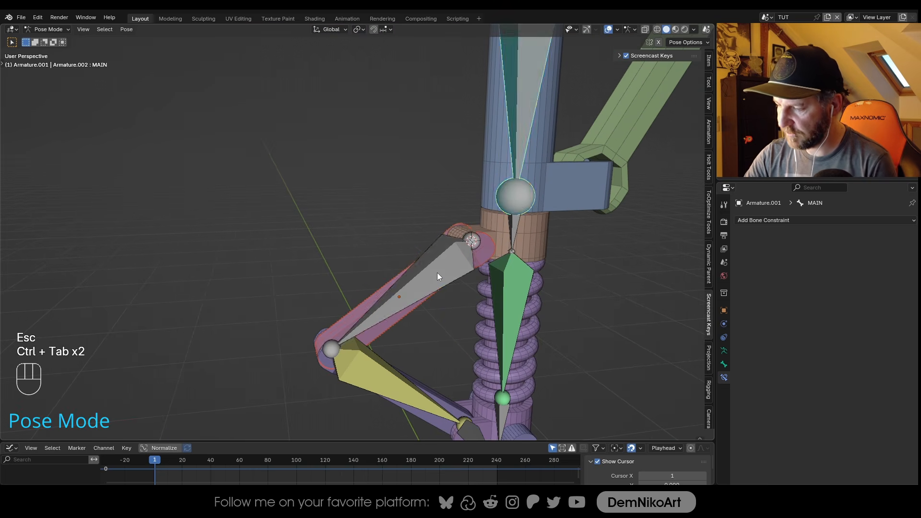
key(ctrl+p)
click(439, 269)
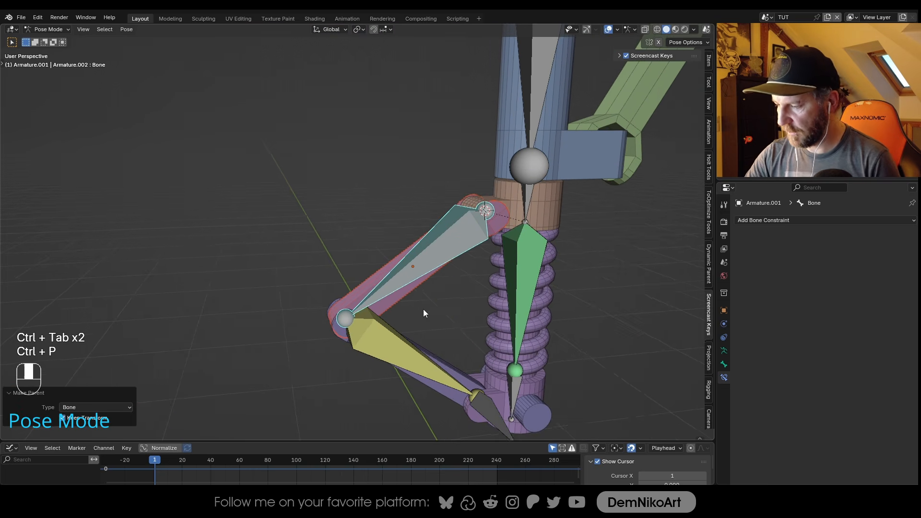
Parent the lower linkage arm mesh to the lower linkage bone with the Bone option
key(ctrl+Tab)
key(ctrl+Tab)
click(430, 363)
key(ctrl+p)
click(430, 357)
Reveal the hidden wheels in Object Mode and select the landing gear armature
key(ctrl+Tab)
alt+middle_click(462, 319)
key(alt+h)
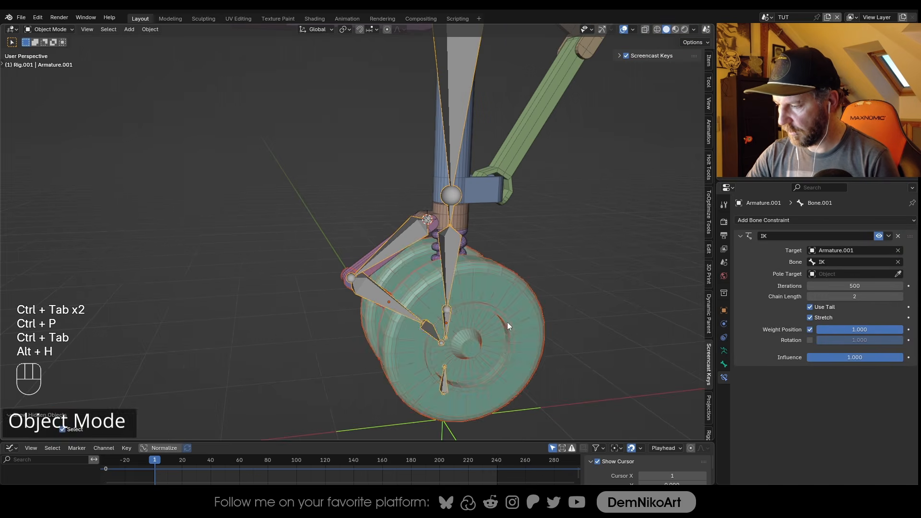
click(506, 324)
scroll(503, 324, down, 2)
click(422, 145)
alt+drag(421, 146, 497, 228)
alt+middle_drag(497, 228, 494, 293)
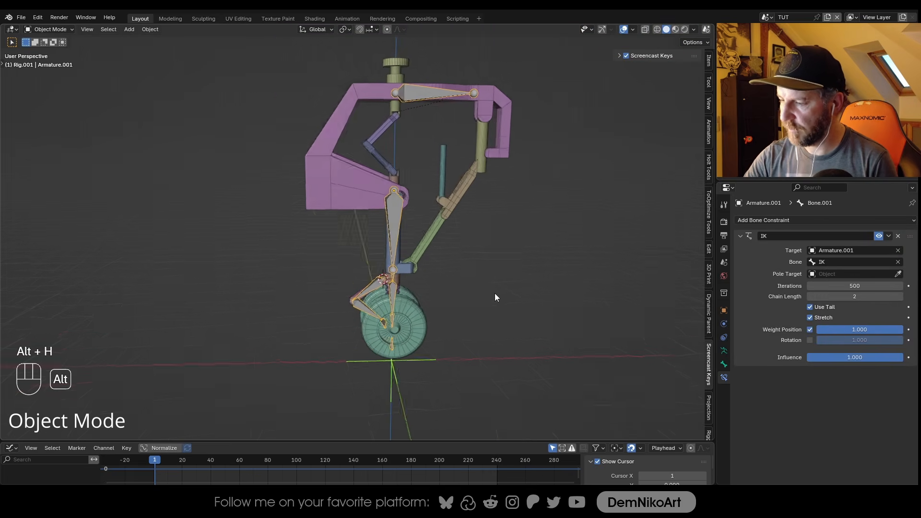
Test-move the armature down along Z by about 44.2 cm in front view to check which parts follow, then undo
middle_drag(475, 235, 454, 180)
key(KP_1)
key(g)
key(z)
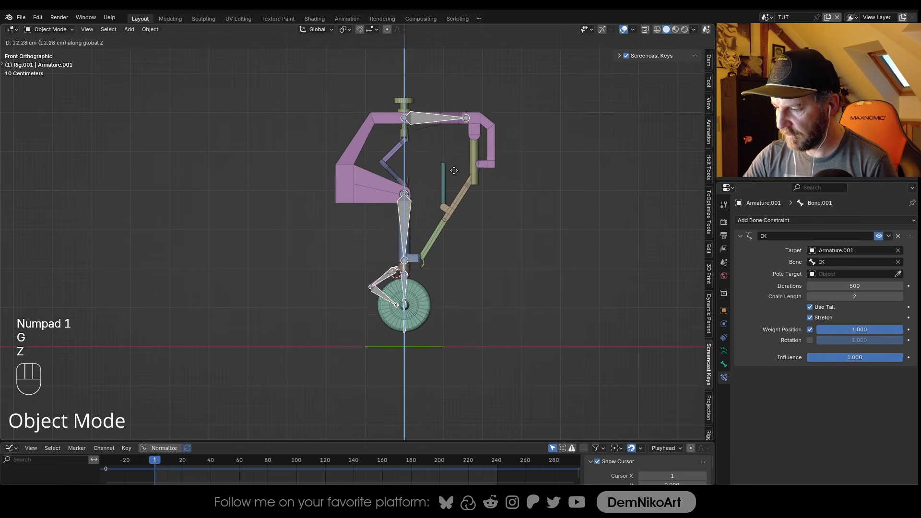
click(454, 199)
alt+middle_drag(454, 197, 474, 232)
scroll(474, 233, up, 4)
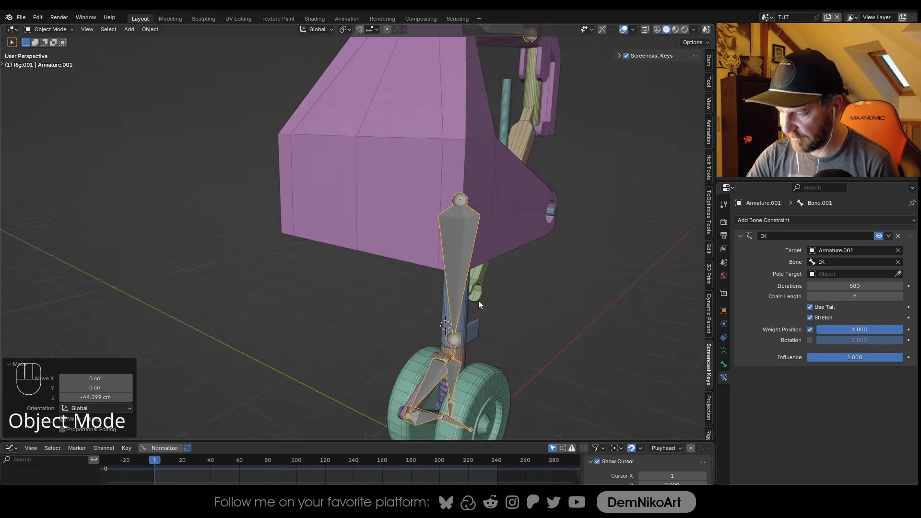
key(b)
key(g)
key(z)
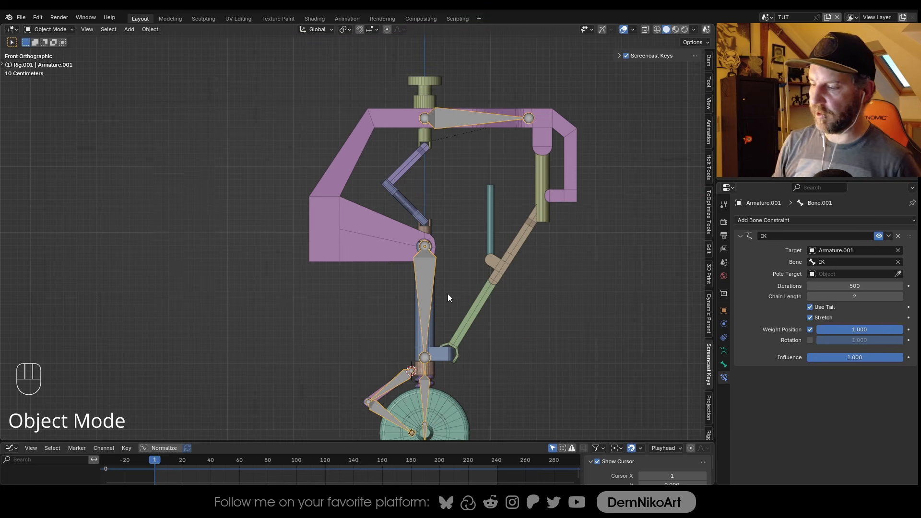
Select the two lower linkage bones and the IK bone in Edit Mode, viewed from the front
middle_drag(451, 323, 465, 255)
mouse_move(451, 303)
ctrl+alt+middle_down()
mouse_move(461, 250)
mouse_move(445, 311)
ctrl+alt+middle_up()
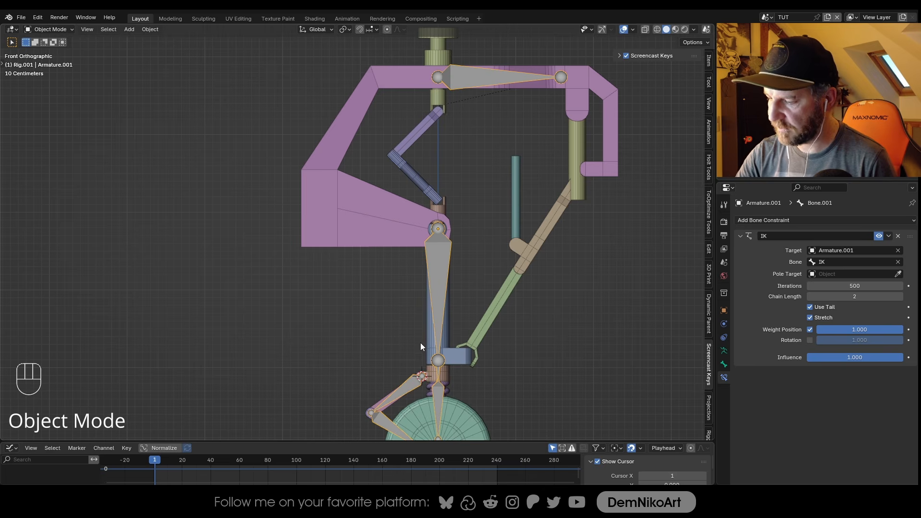
shift+middle_drag(422, 346, 405, 289)
key(Tab)
shift+click(392, 334)
alt+middle_drag(392, 335, 468, 341)
key(KP_1)
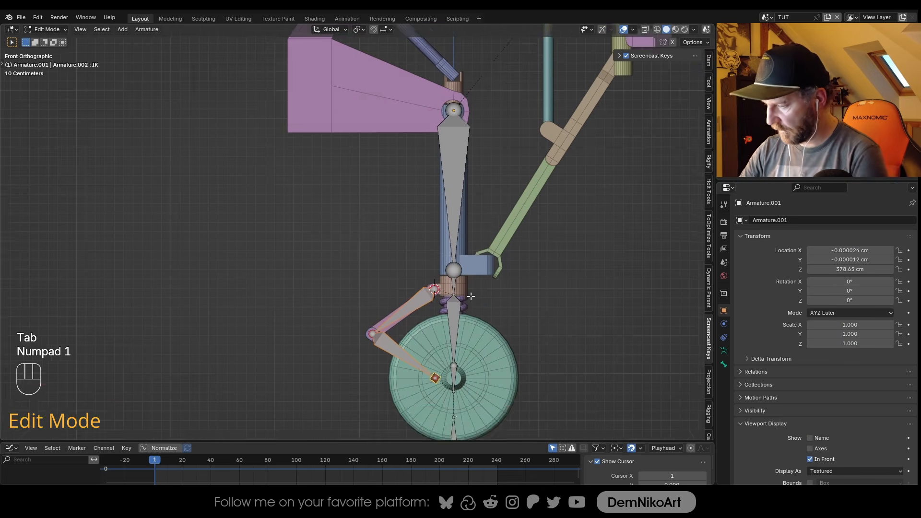
Duplicate the lower wheel linkage's bones, including the IK bone, and place the copy over the folding linkage above the main strut
key(shift+d)
key(z)
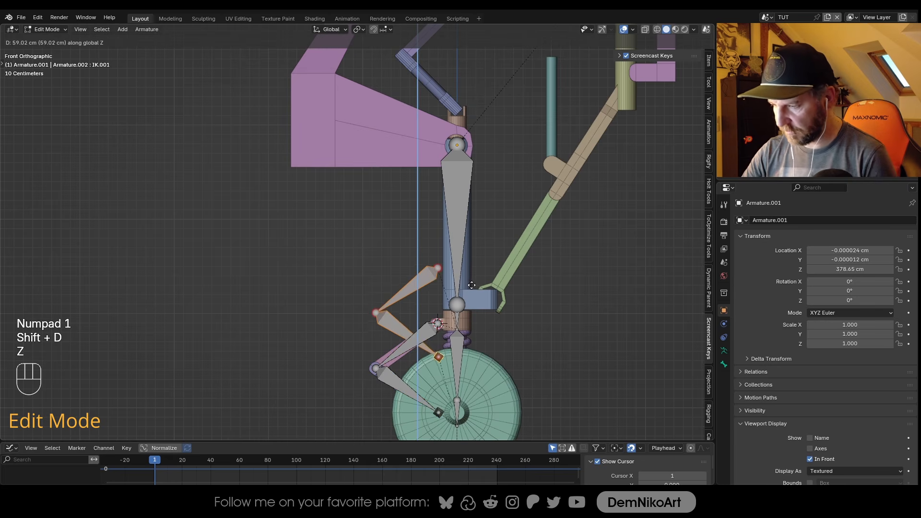
click(459, 70)
shift+middle_drag(458, 70, 457, 188)
key(g)
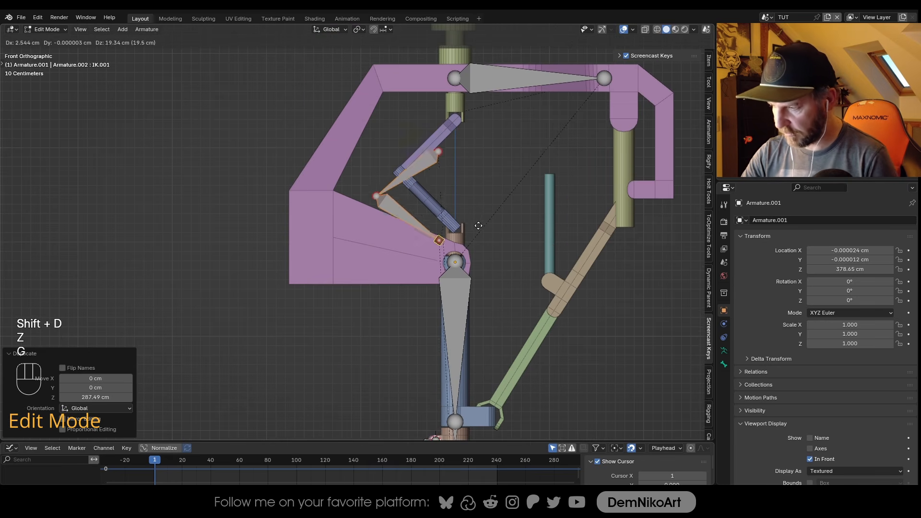
click(494, 218)
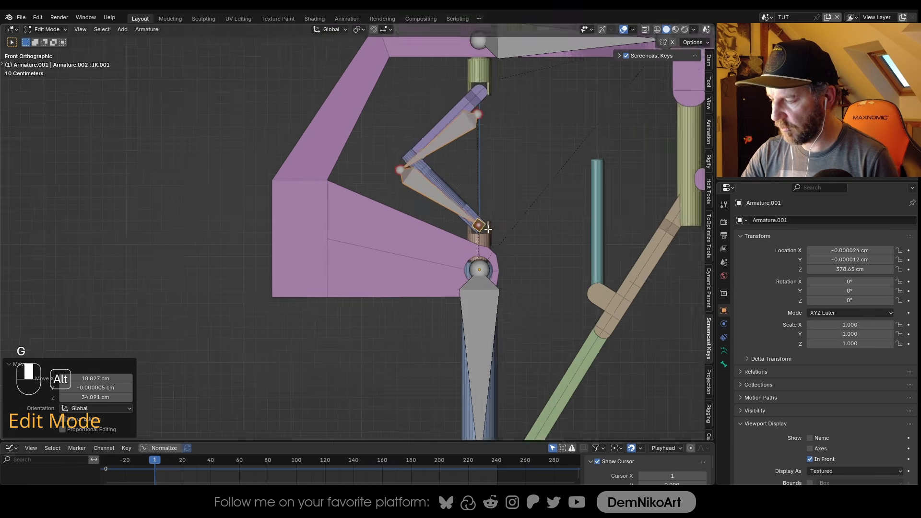
Align the duplicated chain's middle and upper joints with the elbow and upper pivot of the folding linkage
scroll(435, 206, up, 3)
scroll(490, 264, down, 1)
scroll(455, 293, up, 1)
alt+right_drag(455, 294, 517, 241)
click(517, 242)
alt+drag(517, 242, 533, 263)
alt+middle_drag(469, 262, 467, 263)
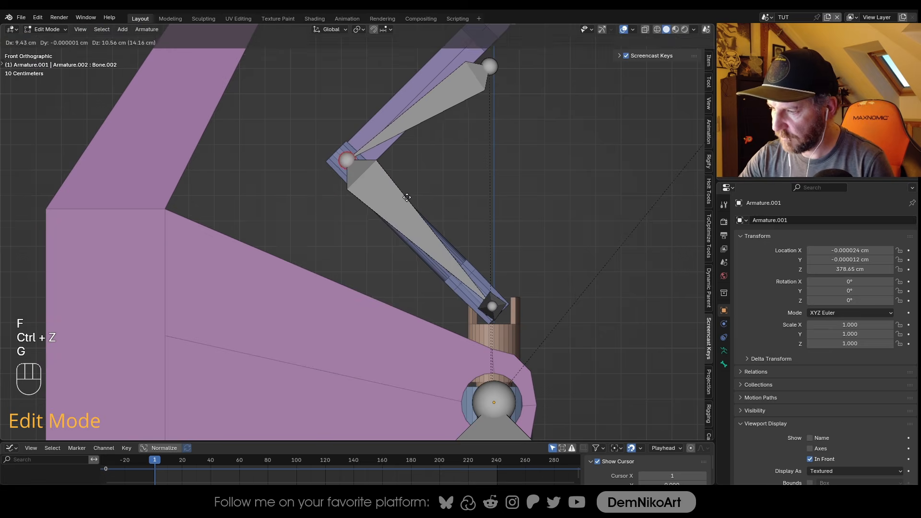
click(406, 195)
alt+middle_drag(503, 78, 469, 190)
click(469, 191)
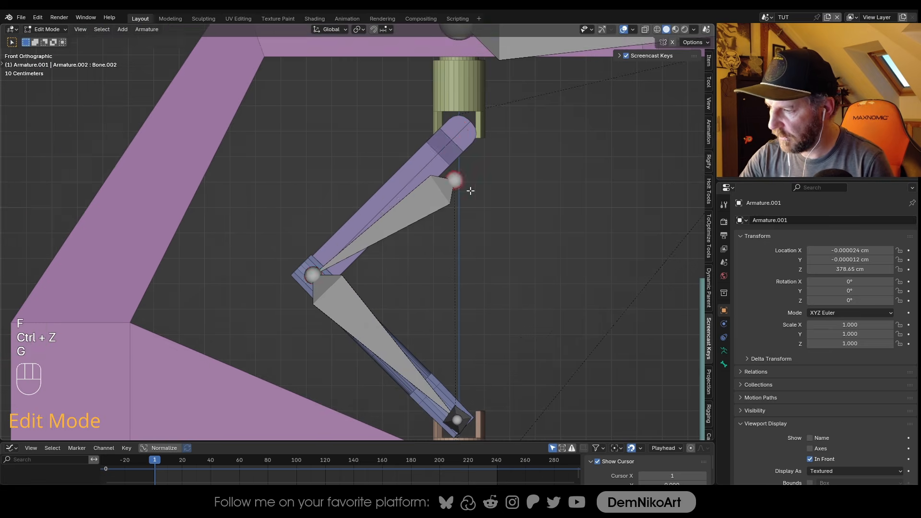
key(g)
click(474, 138)
Parent the duplicated bone IK.001 to the MAIN strut bone with Keep Offset
alt+drag(480, 216, 438, 265)
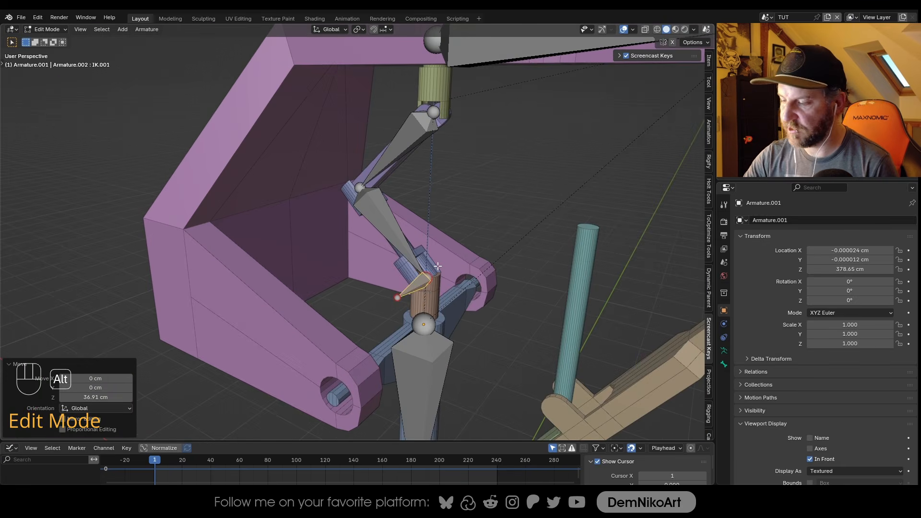
scroll(437, 266, down, 4)
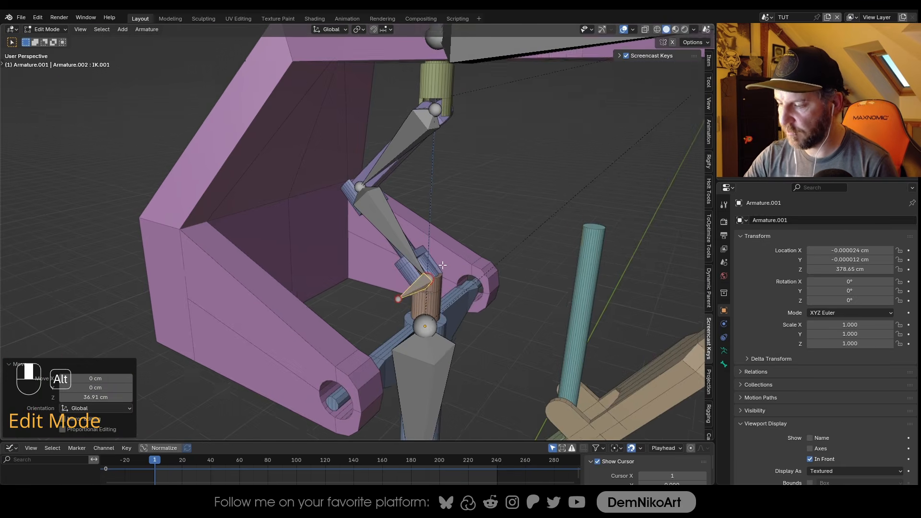
alt+middle_drag(405, 368, 403, 298)
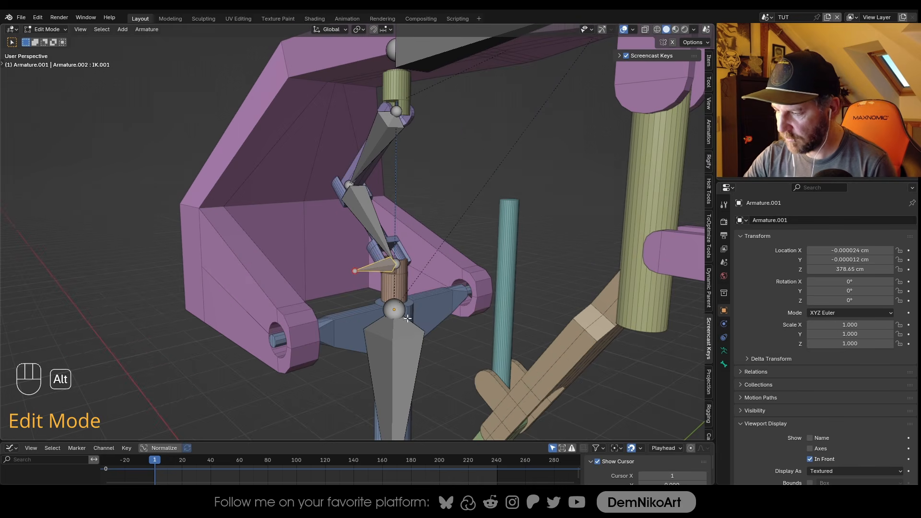
alt+middle_drag(411, 321, 415, 280)
alt+right_drag(415, 279, 407, 297)
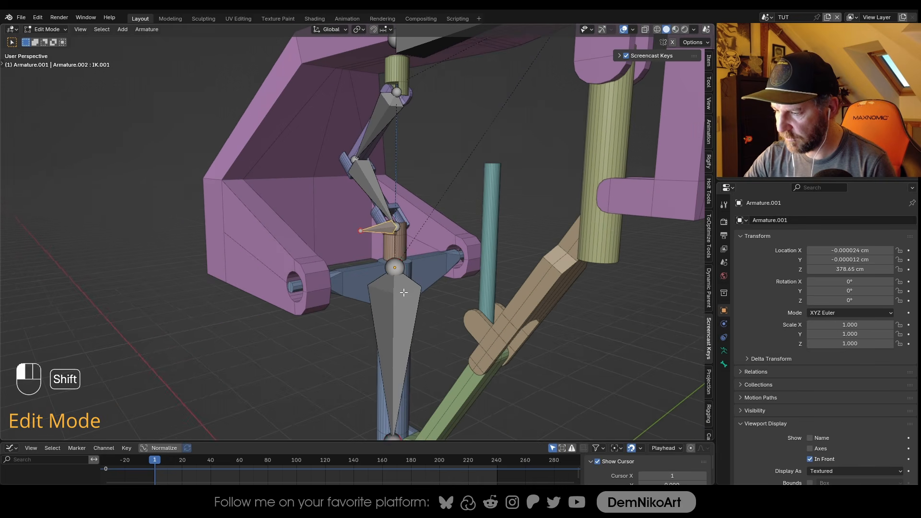
shift+click(408, 297)
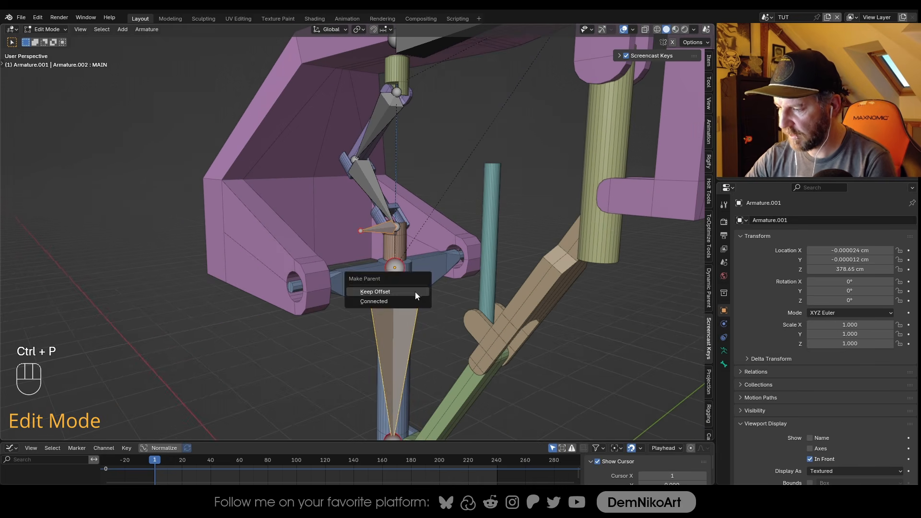
click(416, 292)
Parent the upper linkage bone Bone.002 to the Root bone with Keep Offset
alt+middle_drag(395, 155, 424, 229)
click(415, 191)
alt+drag(416, 193, 465, 218)
alt+middle_drag(464, 218, 465, 252)
alt+drag(465, 252, 463, 230)
alt+middle_drag(463, 230, 461, 243)
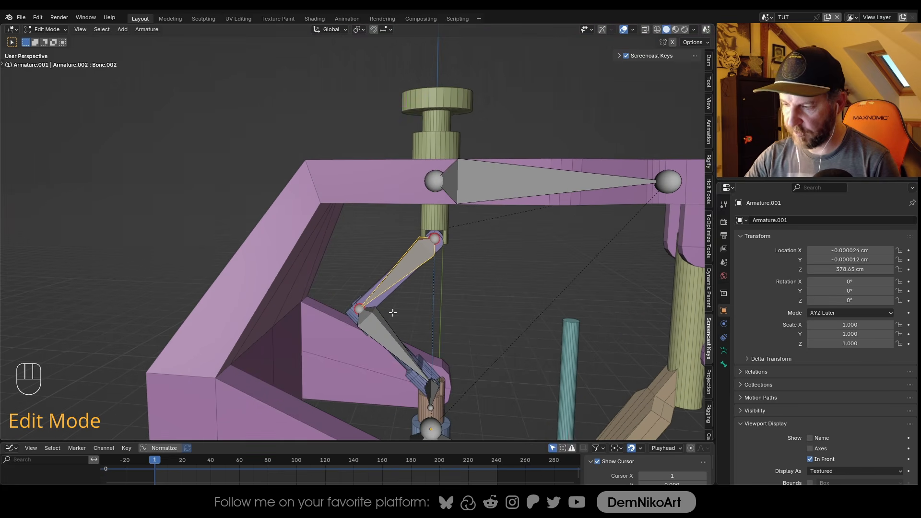
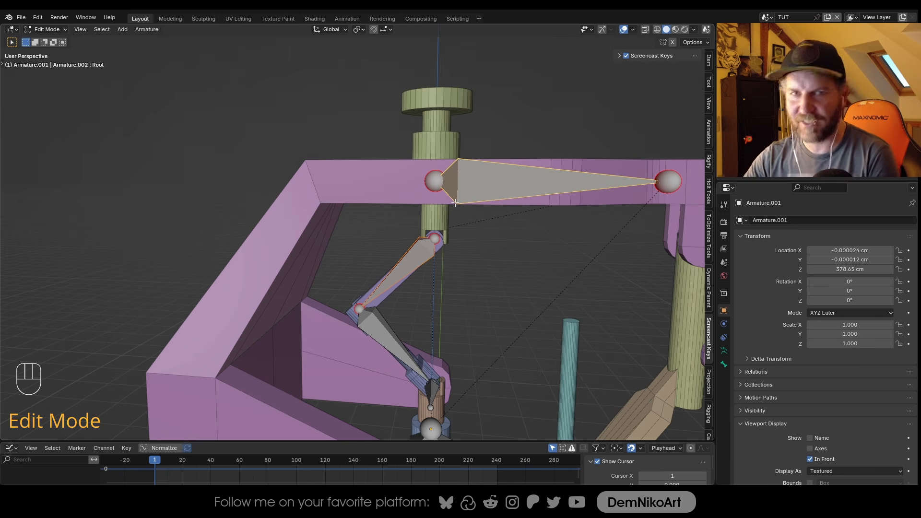
alt+middle_drag(474, 236, 481, 232)
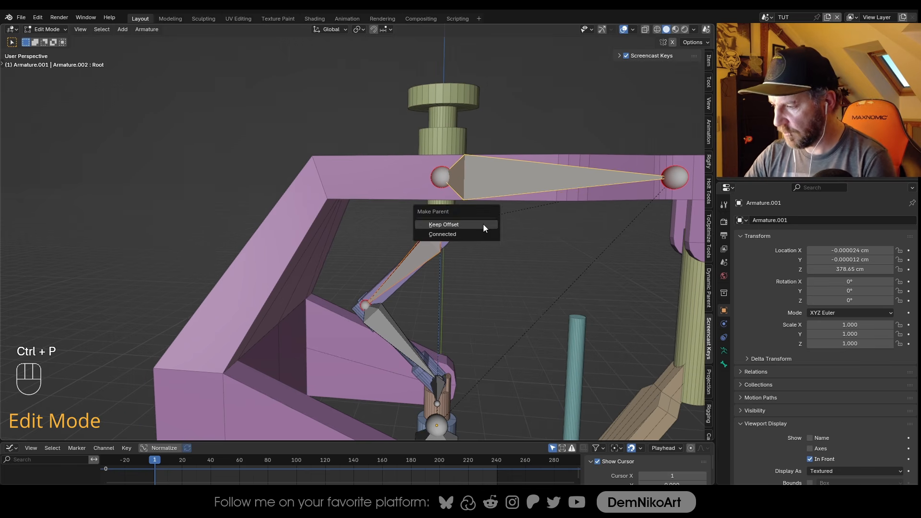
click(444, 225)
Switch to Pose Mode, test moving the Root bone along Z, and cancel the move
scroll(479, 230, down, 6)
key(Tab)
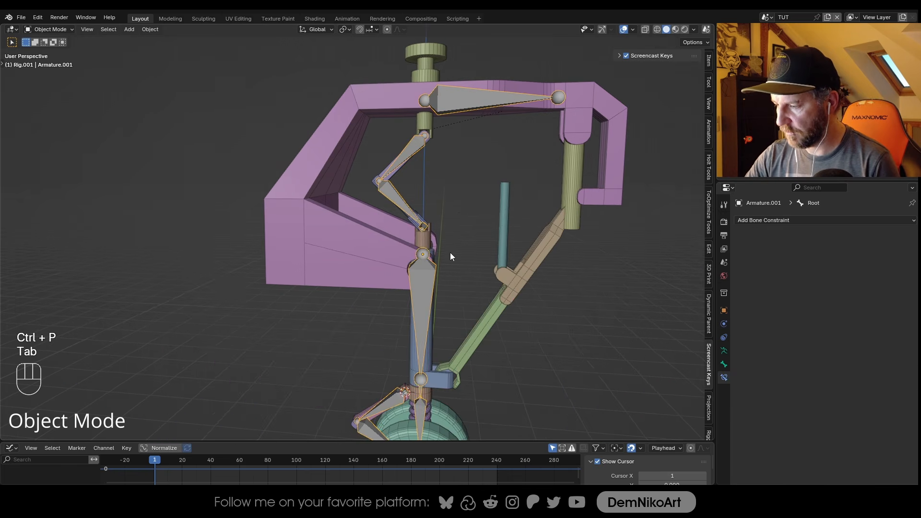
scroll(449, 283, down, 3)
key(ctrl+Tab)
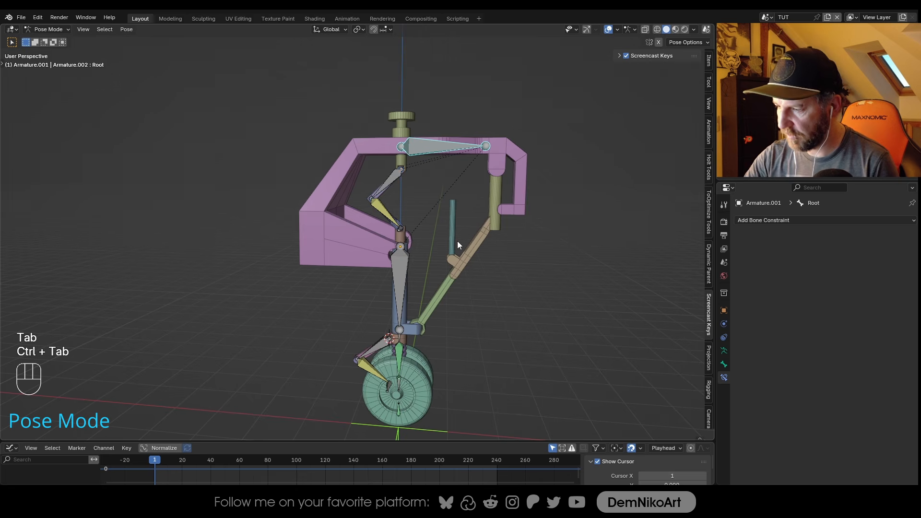
middle_drag(457, 240, 459, 241)
key(g)
key(z)
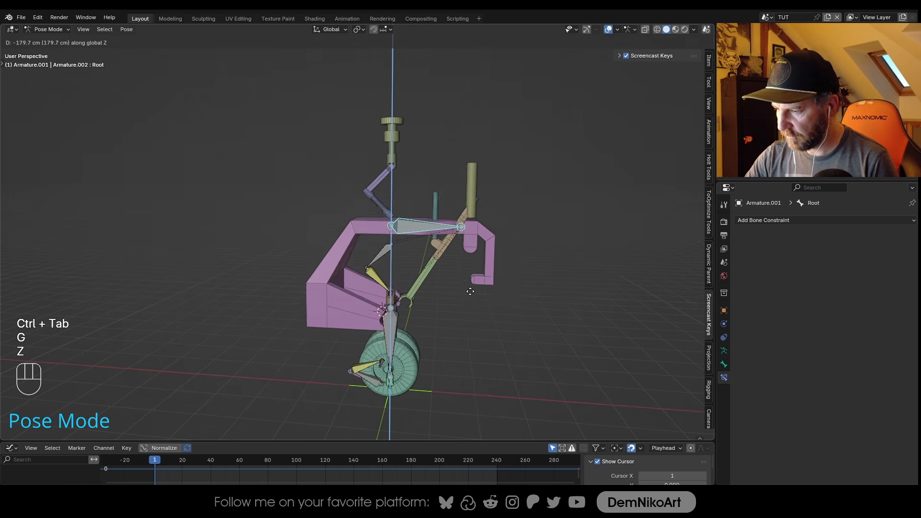
key(Escape)
Test rotating the MAIN strut bone about the global Y axis and cancel the rotation
scroll(439, 244, up, 4)
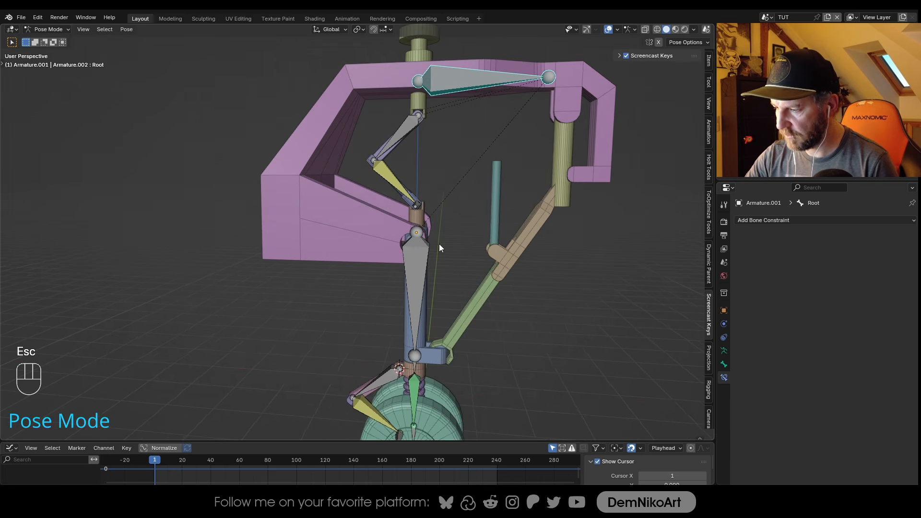
mouse_move(463, 277)
shift+middle_down()
mouse_move(445, 261)
mouse_move(473, 266)
shift+middle_up()
scroll(444, 237, down, 2)
alt+drag(473, 266, 445, 261)
scroll(445, 261, up, 1)
key(r)
key(y)
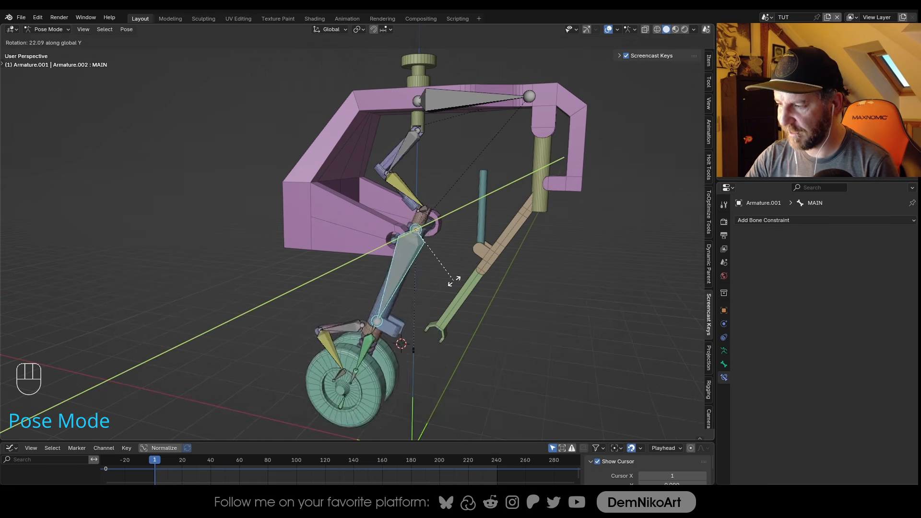
key(Escape)
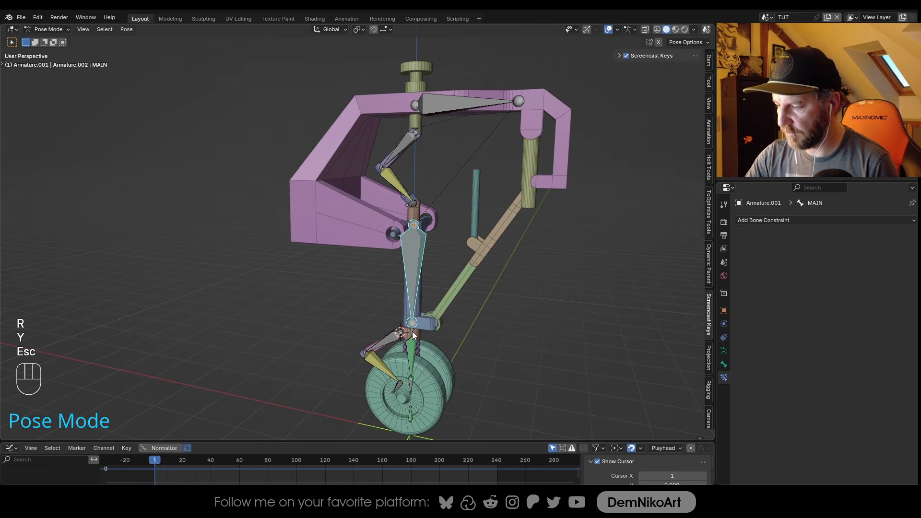
Test rotating the ROT bone above the wheels about the global Z axis
click(412, 332)
alt+drag(466, 331, 438, 328)
scroll(438, 328, up, 1)
alt+middle_drag(438, 327, 419, 309)
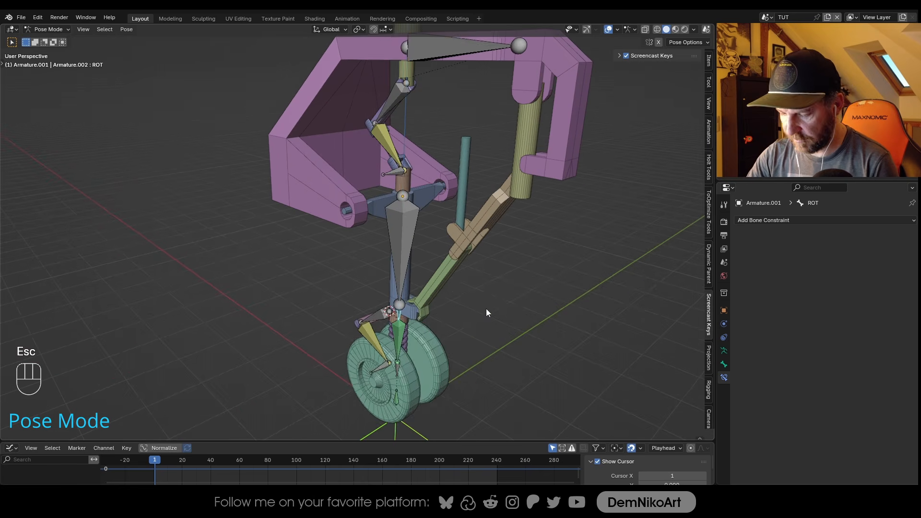
key(r)
key(z)
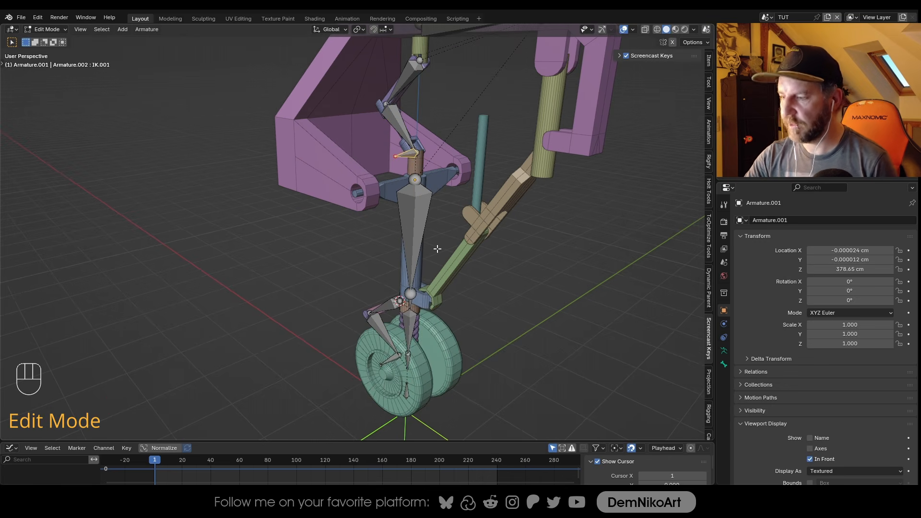
In Edit Mode, parent the upper linkage's IK.001 bone to the ROT bone while keeping its offset
alt+middle_drag(435, 280, 438, 259)
scroll(438, 268, up, 1)
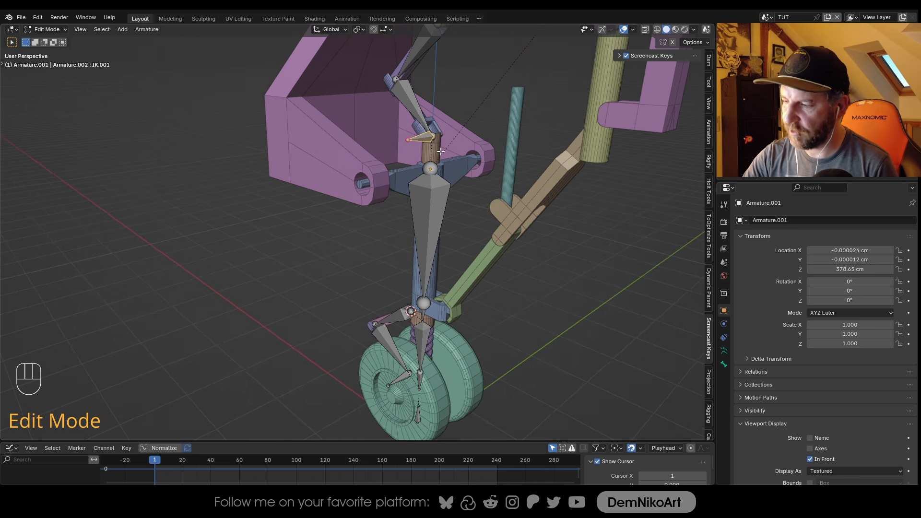
alt+middle_drag(436, 326, 451, 297)
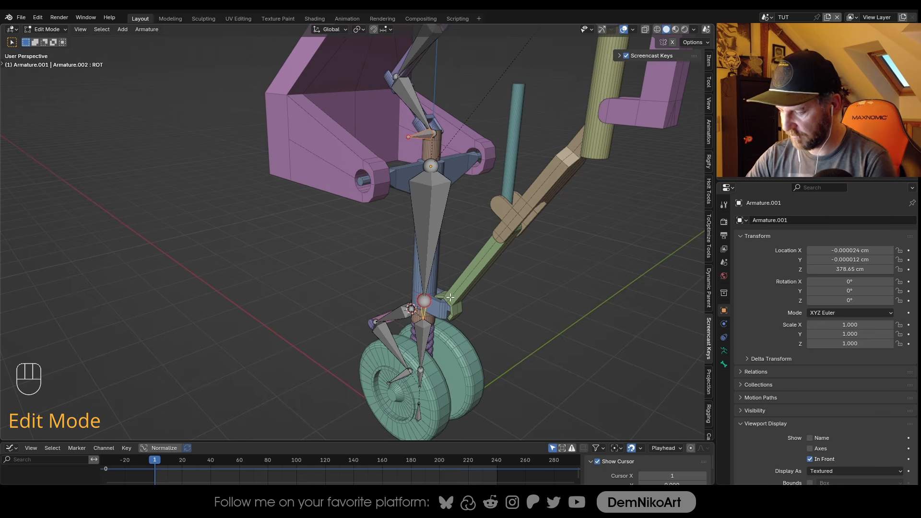
click(455, 298)
Return to Pose Mode, test the ROT bone's rotation about Z with the new parenting, and cancel it
key(Tab)
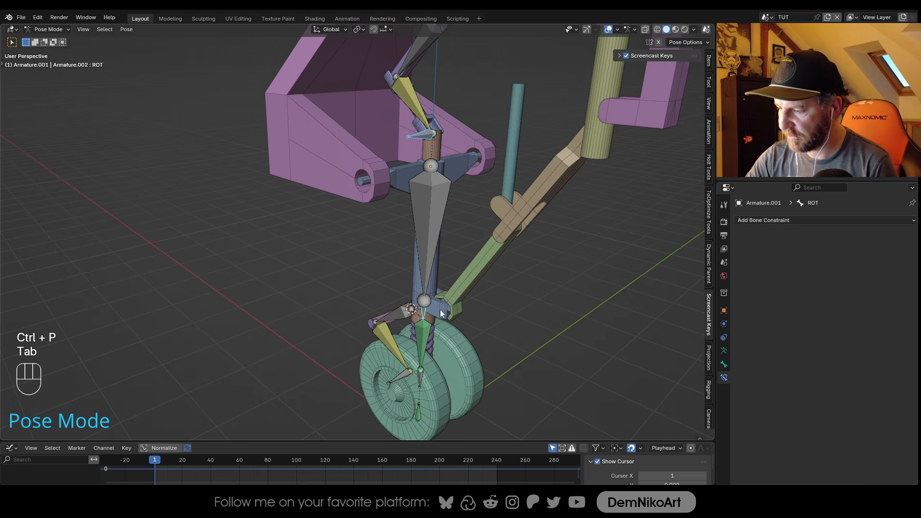
key(r)
key(z)
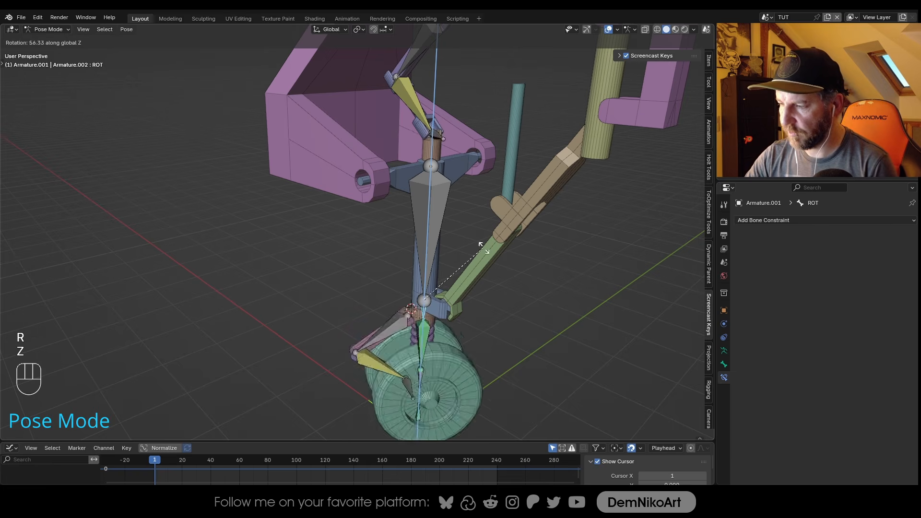
key(Escape)
In front view, extrude a bone from the Root bone's head about 43 cm down along Z to the linkage's upper pivot
shift+middle_drag(431, 104, 437, 192)
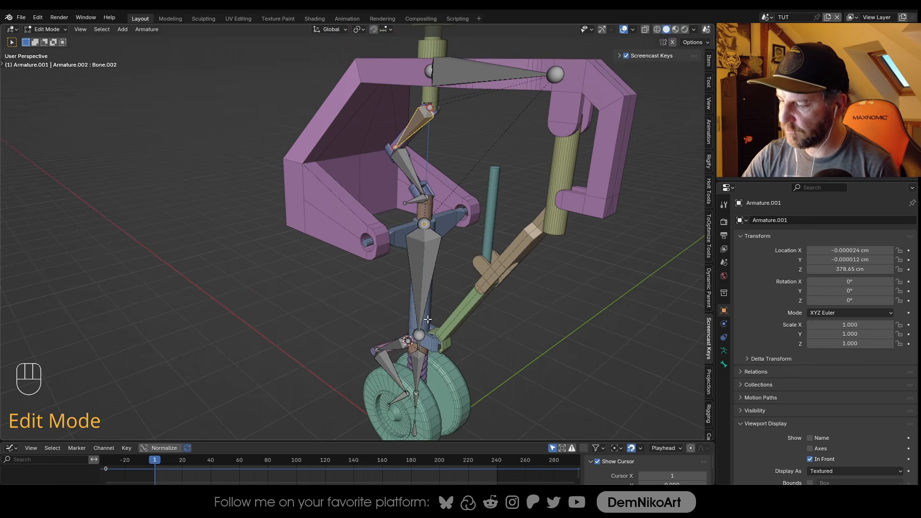
shift+middle_drag(428, 319, 418, 310)
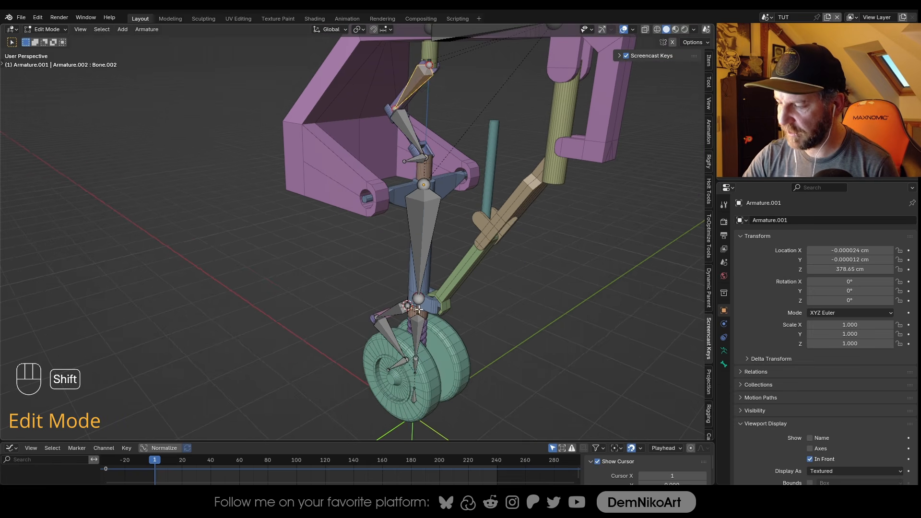
shift+middle_drag(432, 102, 438, 143)
click(429, 118)
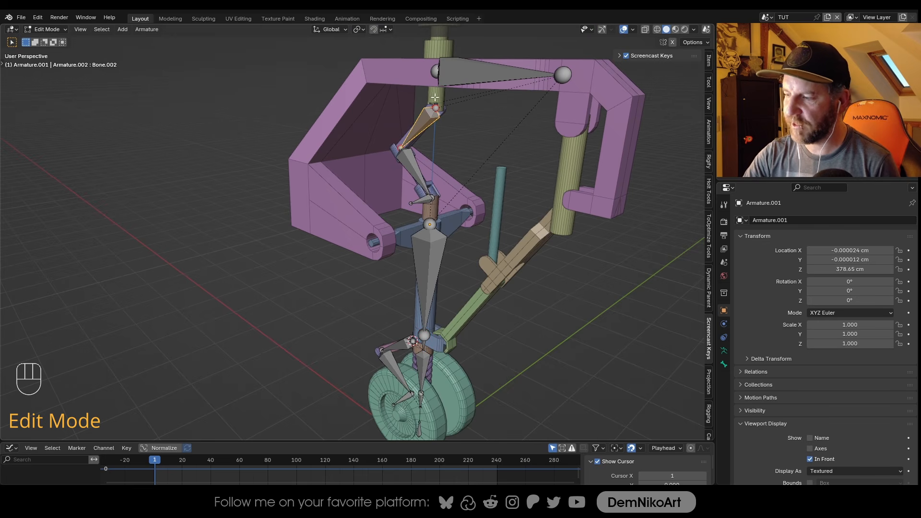
shift+middle_drag(470, 185, 460, 211)
key(KP_1)
alt+middle_drag(457, 220, 458, 189)
click(465, 85)
shift+middle_drag(485, 138, 464, 173)
mouse_move(464, 173)
alt+middle_down()
mouse_move(476, 145)
mouse_move(449, 180)
alt+middle_up()
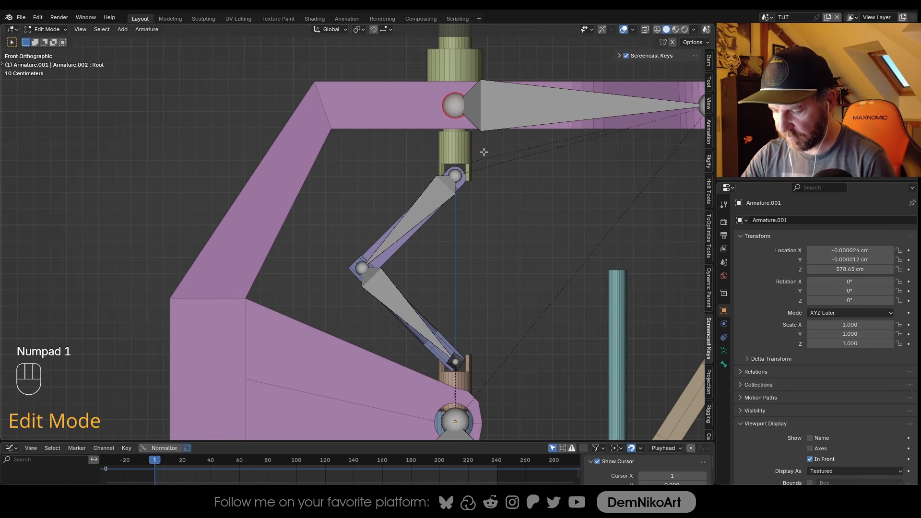
key(e)
click(489, 221)
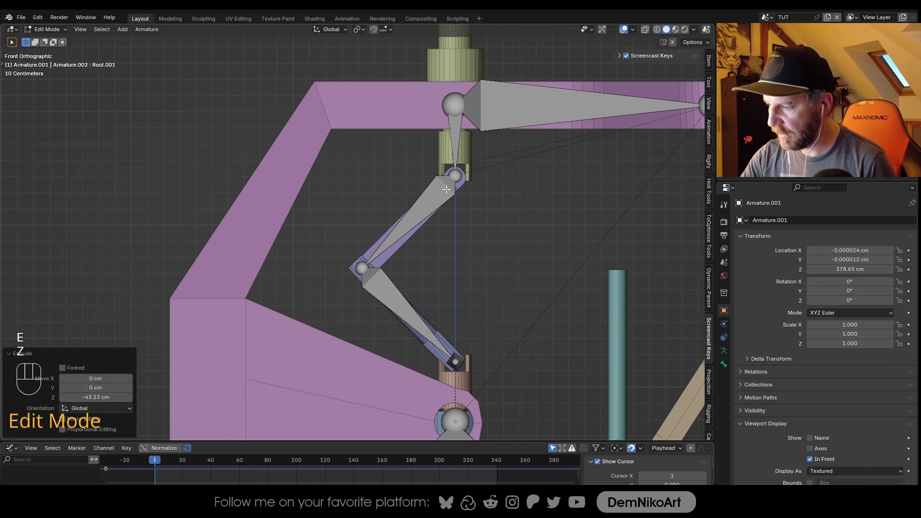
Parent Bone.002 to the extruded vertical bone as Connected, and check their shared joint with a cancelled move
click(433, 192)
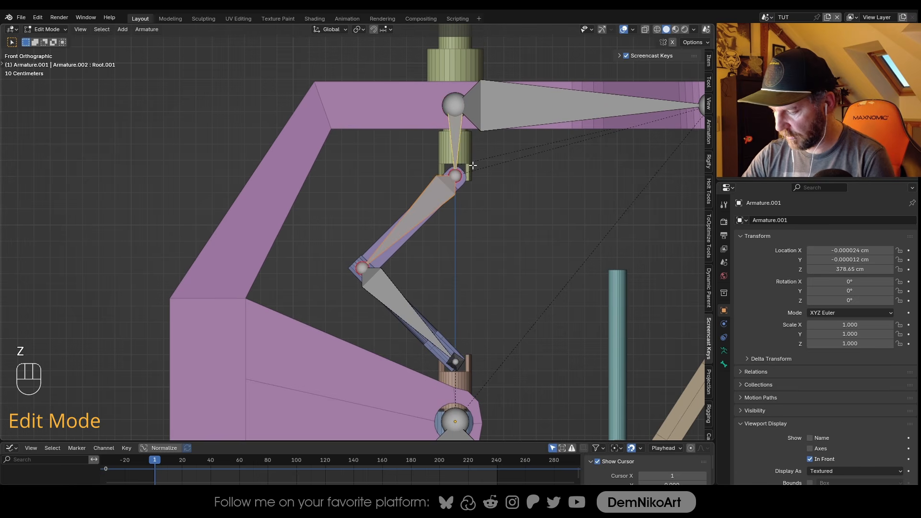
key(ctrl+p)
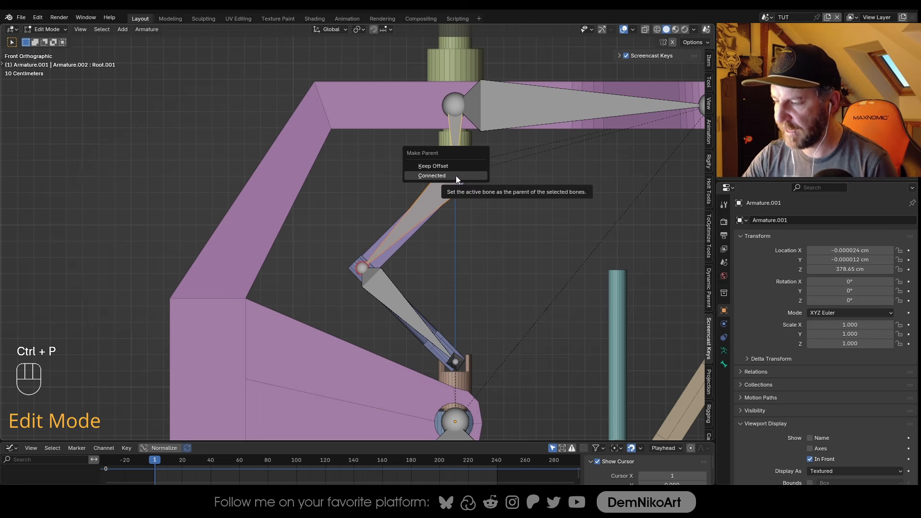
click(456, 176)
click(460, 183)
key(g)
key(Escape)
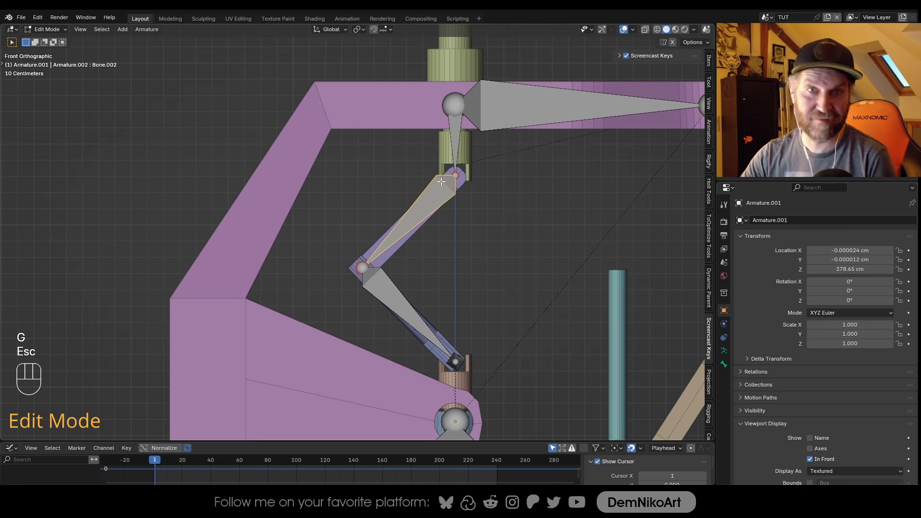
Return to Pose Mode and test the MAIN bone's rotation about Y, cancelling the rotation
scroll(470, 183, down, 2)
middle_drag(423, 165, 414, 186)
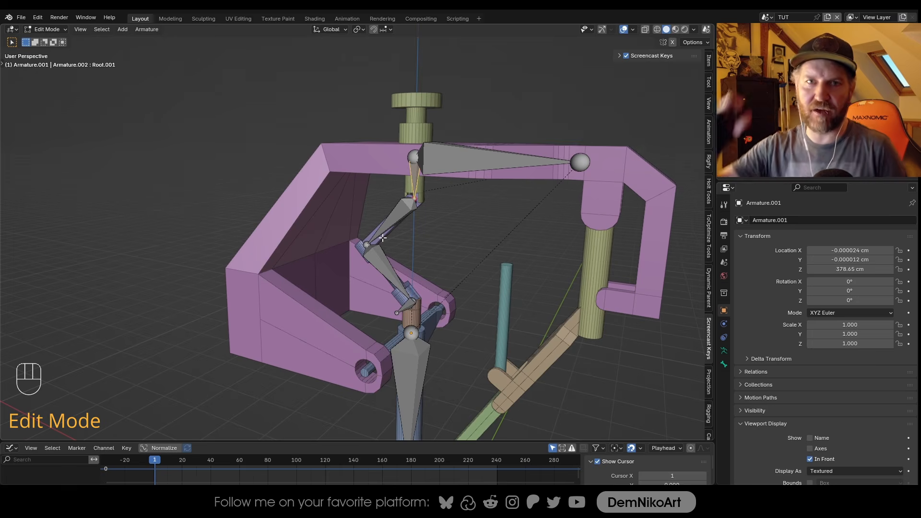
shift+middle_drag(437, 253, 448, 183)
shift+middle_drag(419, 415, 417, 376)
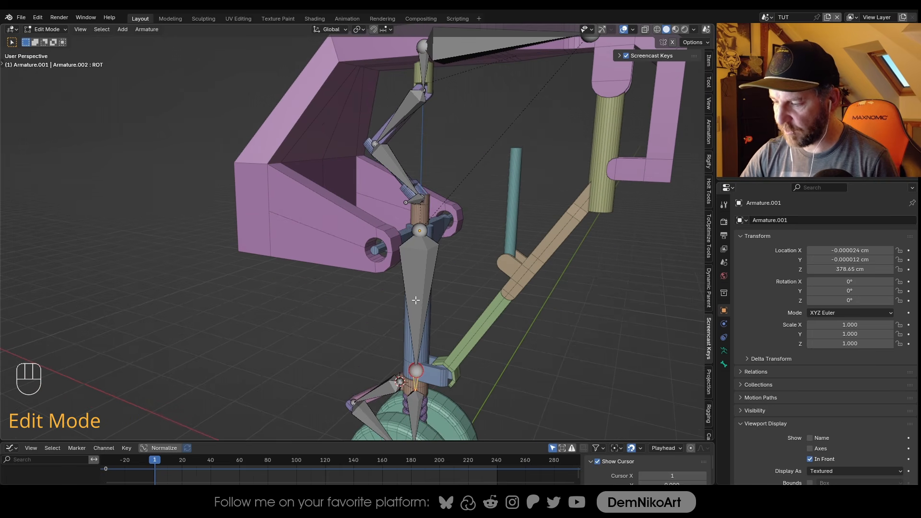
key(ctrl+Tab)
key(r)
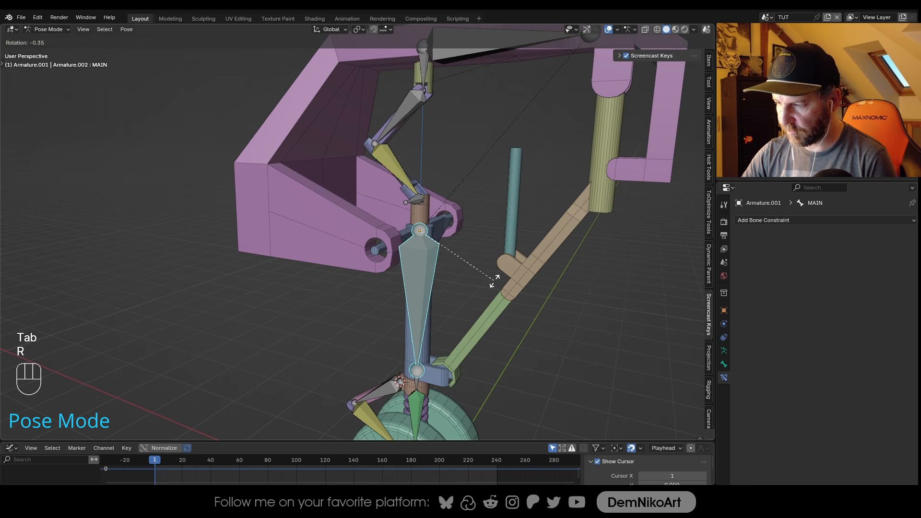
key(y)
key(Escape)
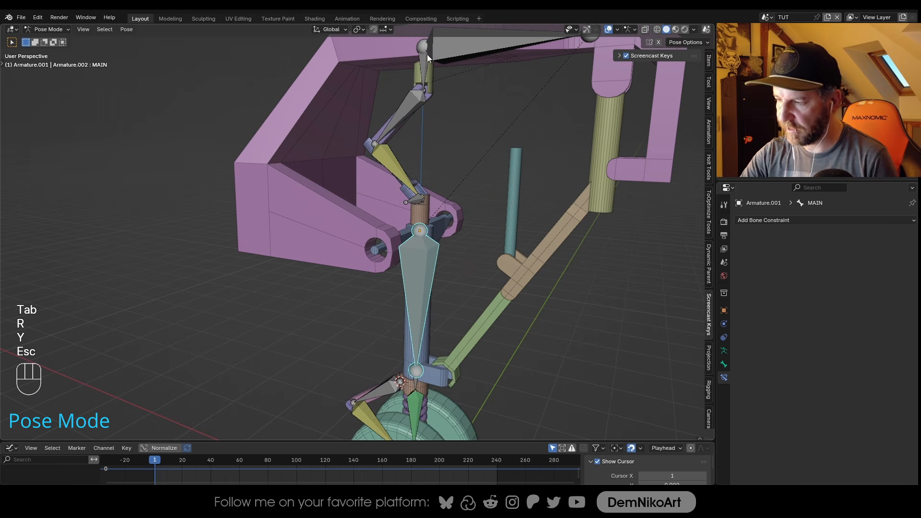
Add a Copy Rotation constraint to the short vertical bone Root.001 above the folding linkage
shift+middle_drag(431, 200, 429, 232)
click(423, 102)
middle_drag(423, 102, 505, 332)
click(766, 221)
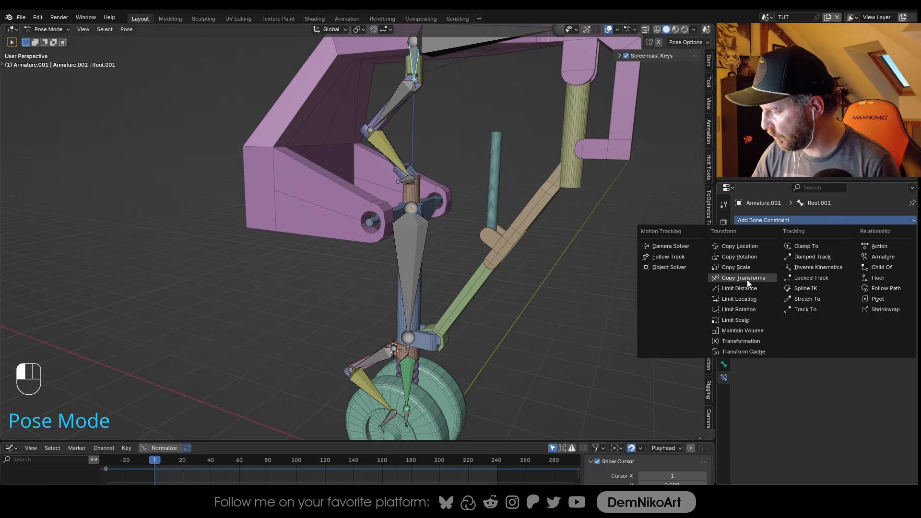
click(753, 256)
Identify the ROT bone on the strut, and target Root.001's Copy Rotation constraint at Armature.001 with bone ROT
scroll(456, 259, up, 5)
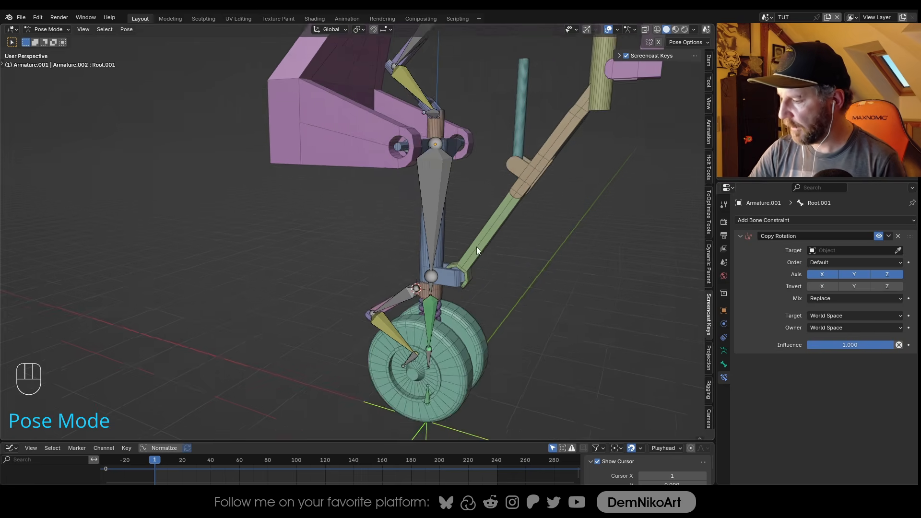
scroll(446, 249, down, 3)
click(470, 222)
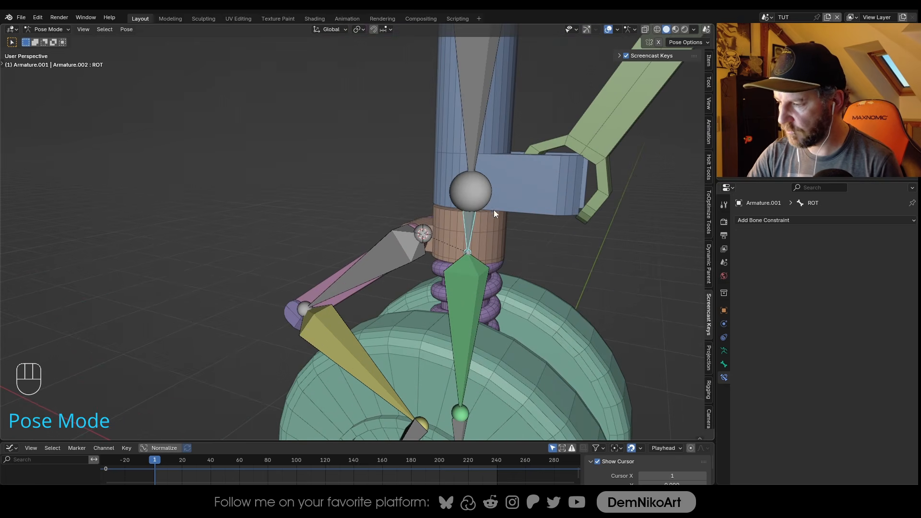
scroll(495, 208, down, 1)
scroll(475, 211, down, 4)
scroll(446, 192, up, 2)
click(460, 244)
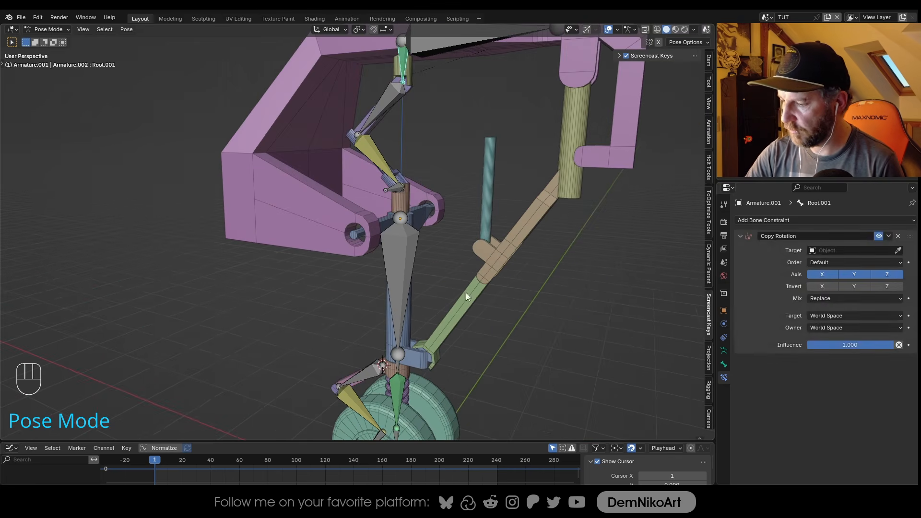
scroll(460, 243, down, 1)
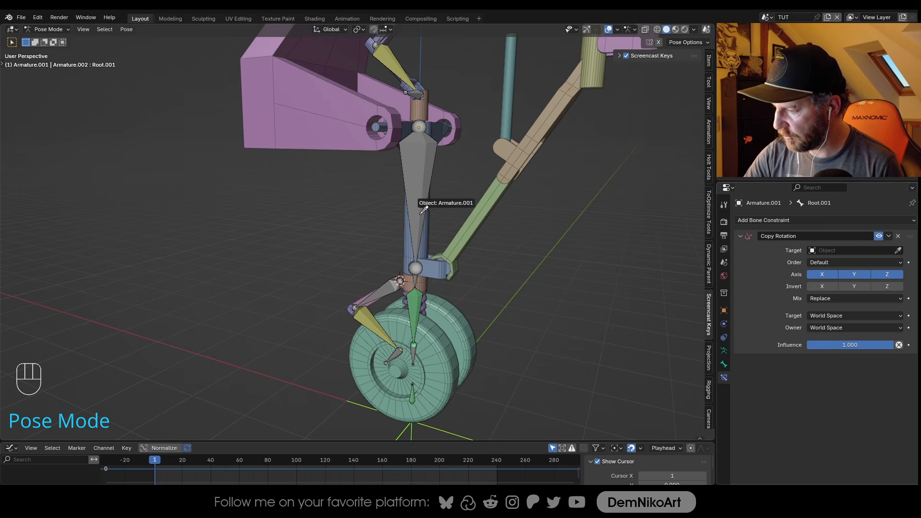
click(424, 210)
click(845, 262)
click(830, 296)
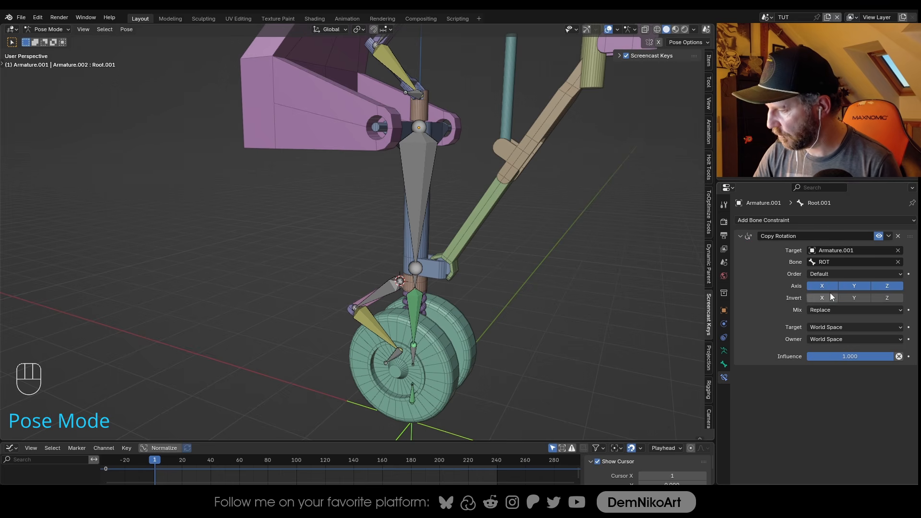
Set both the target and owner of the Copy Rotation constraint to Local Space
click(840, 327)
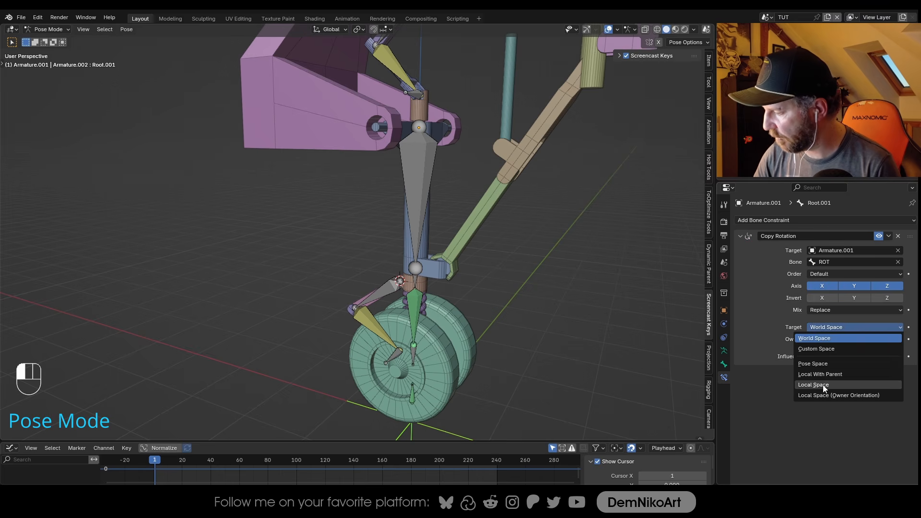
click(823, 385)
click(834, 340)
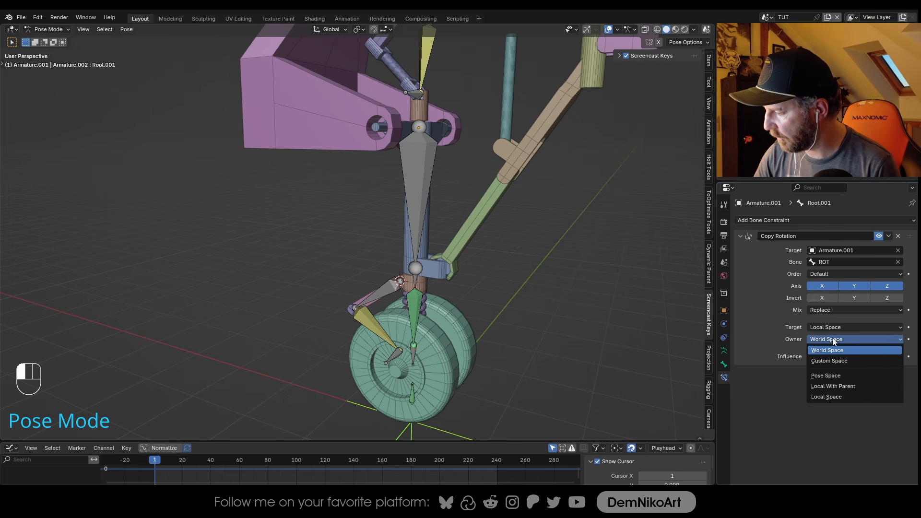
click(832, 397)
Select the ROT bone, test its rotation about global Z with the new constraint, and cancel it
scroll(471, 215, down, 4)
middle_drag(472, 215, 413, 276)
click(413, 287)
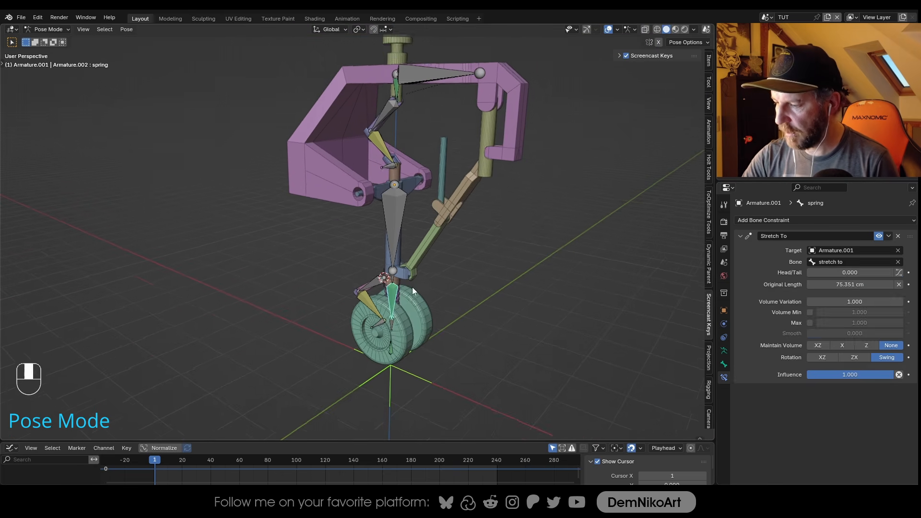
scroll(413, 287, up, 1)
alt+click(423, 336)
scroll(424, 335, up, 3)
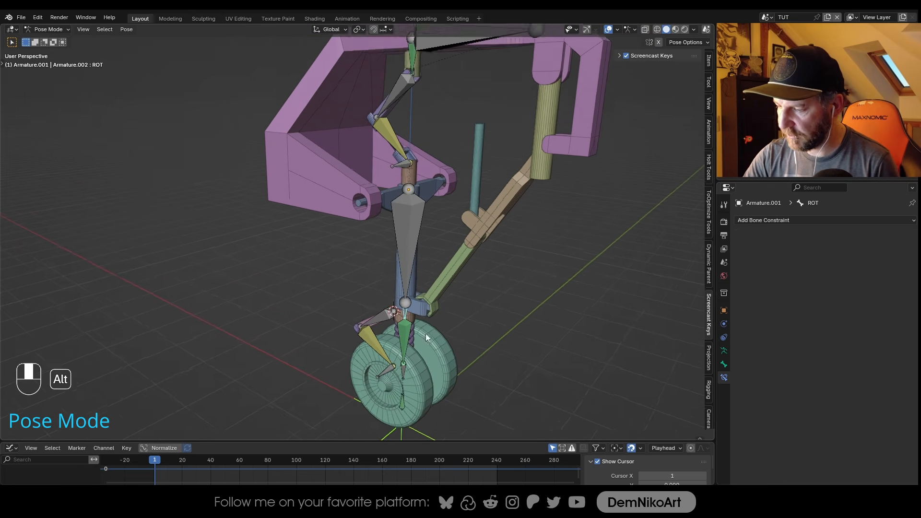
scroll(425, 333, down, 2)
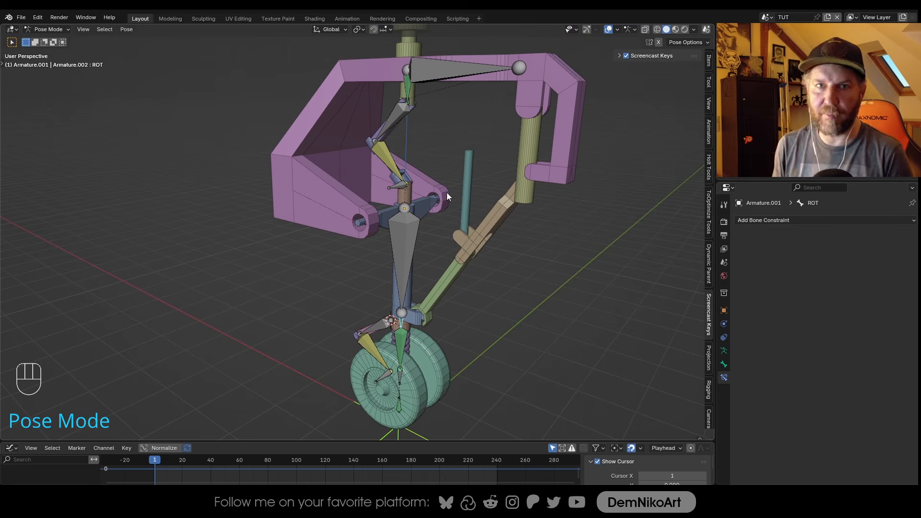
key(r)
key(z)
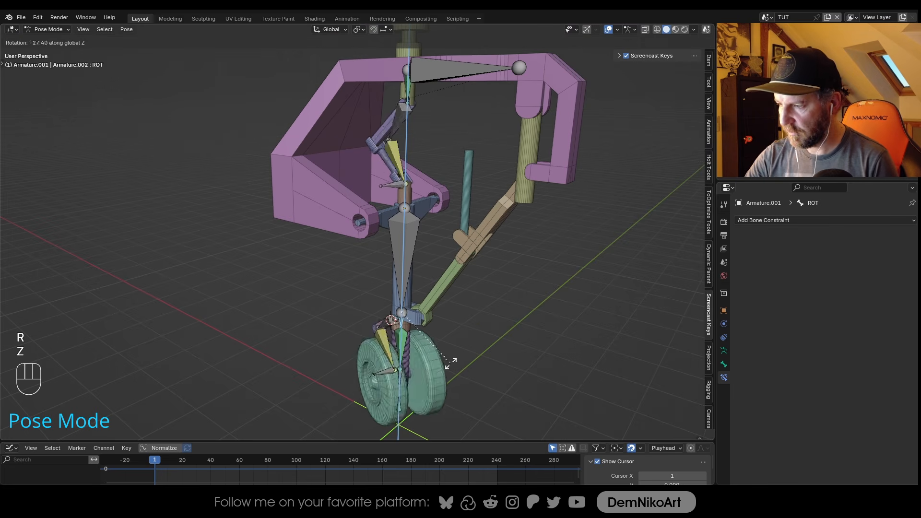
key(Escape)
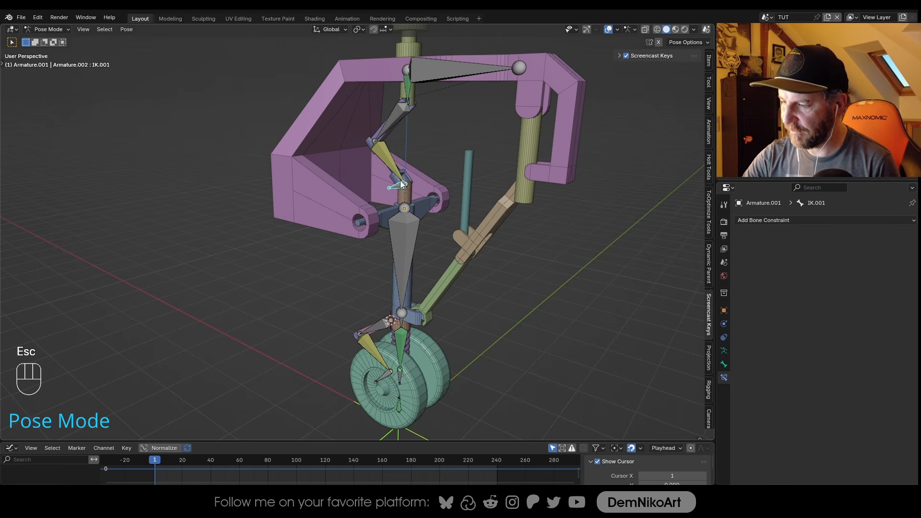
Review the constraint on Root.001, and rotate the MAIN bone by -45.9° about global Y to test the linkage
click(410, 92)
middle_drag(446, 278, 412, 309)
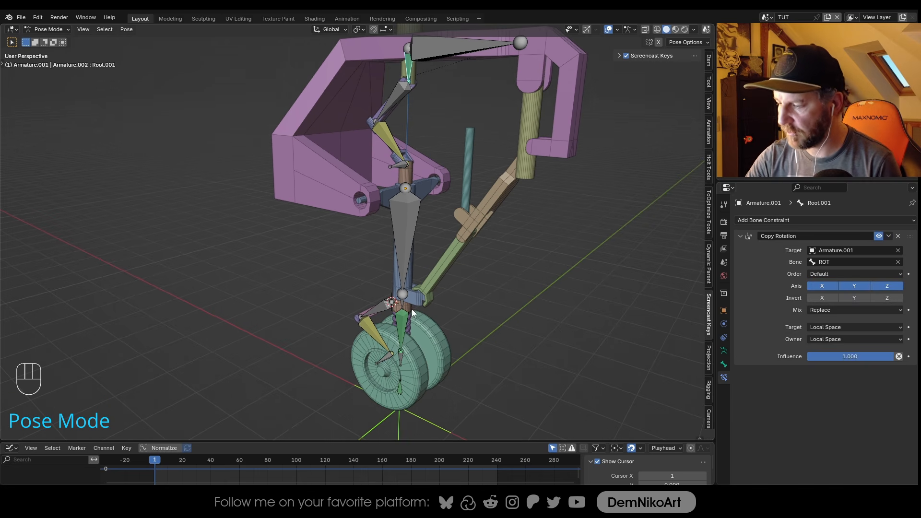
alt+click(408, 251)
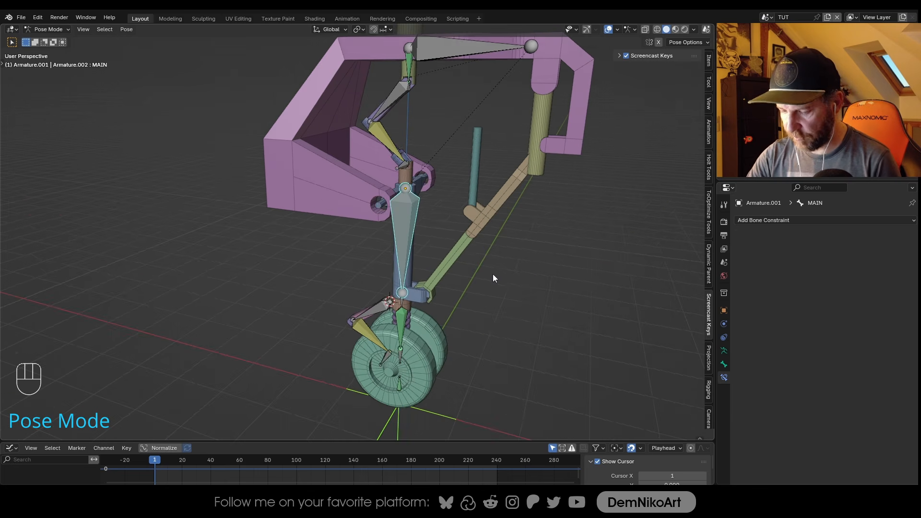
key(r)
key(y)
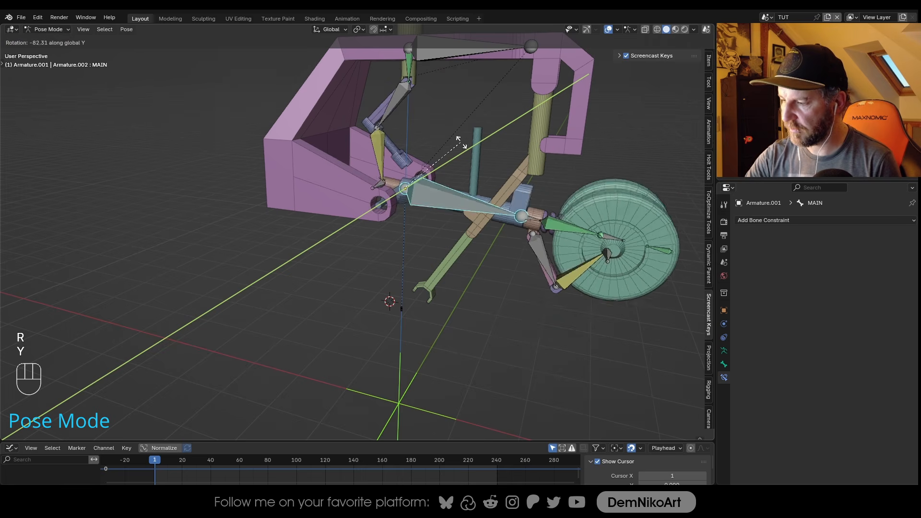
click(490, 183)
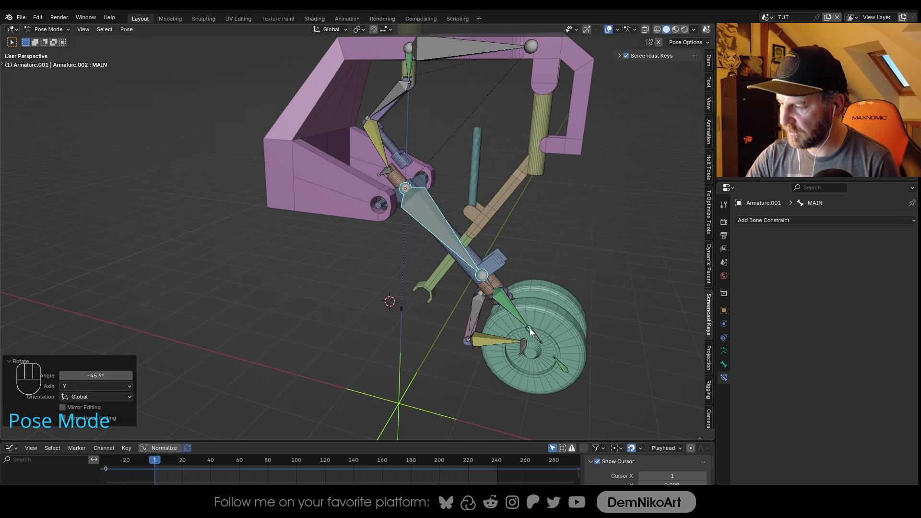
Test the ROT bone's rotation about its local Y, cancel it, and clear the MAIN bone's rotation
click(494, 282)
key(y)
key(y)
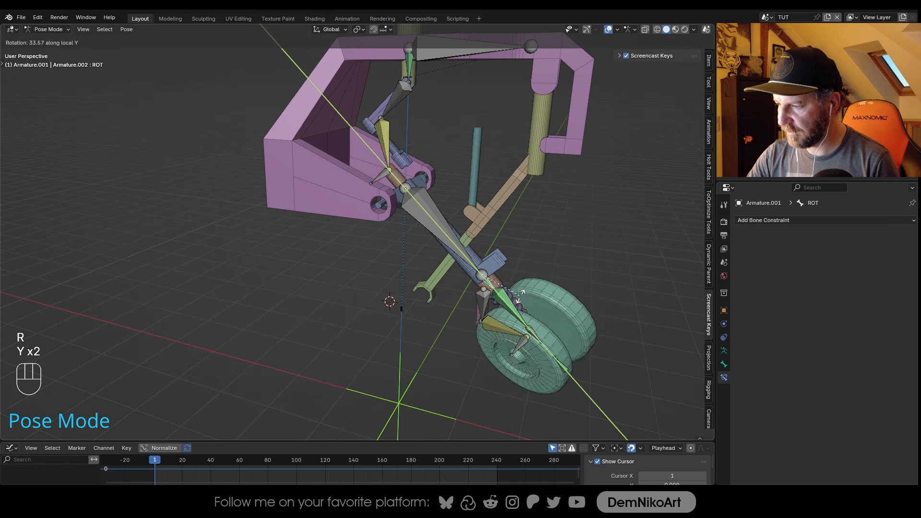
key(Escape)
click(466, 251)
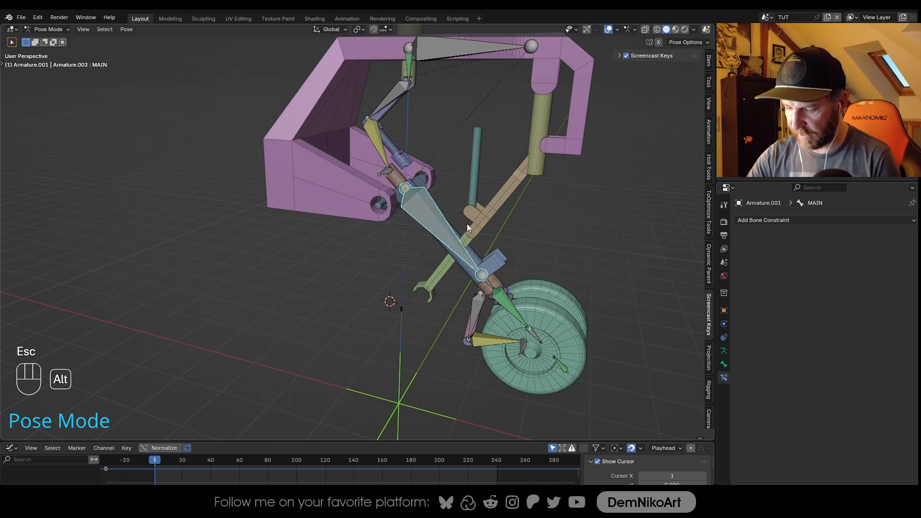
key(alt+r)
Parent the lower linkage mesh Cylinder.017 to its overlapping armature bone
scroll(443, 246, up, 3)
alt+middle_drag(446, 221, 453, 250)
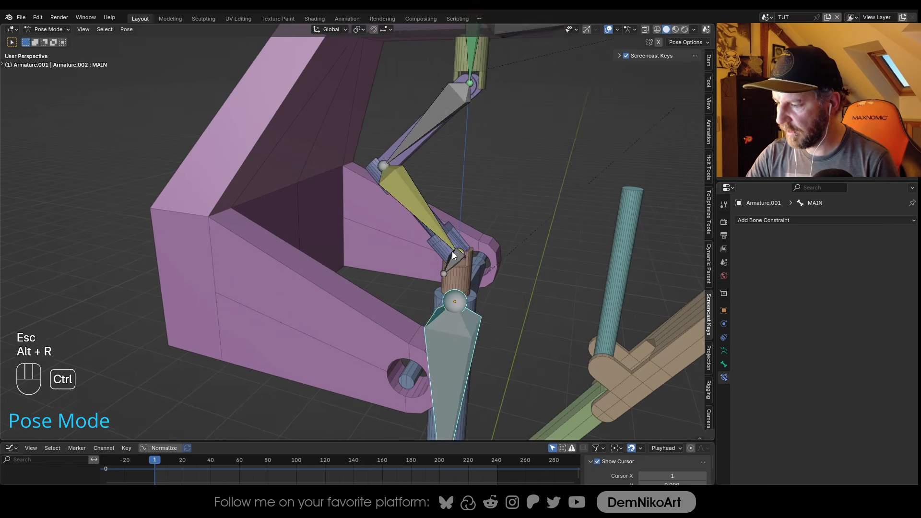
key(ctrl+Tab)
click(433, 212)
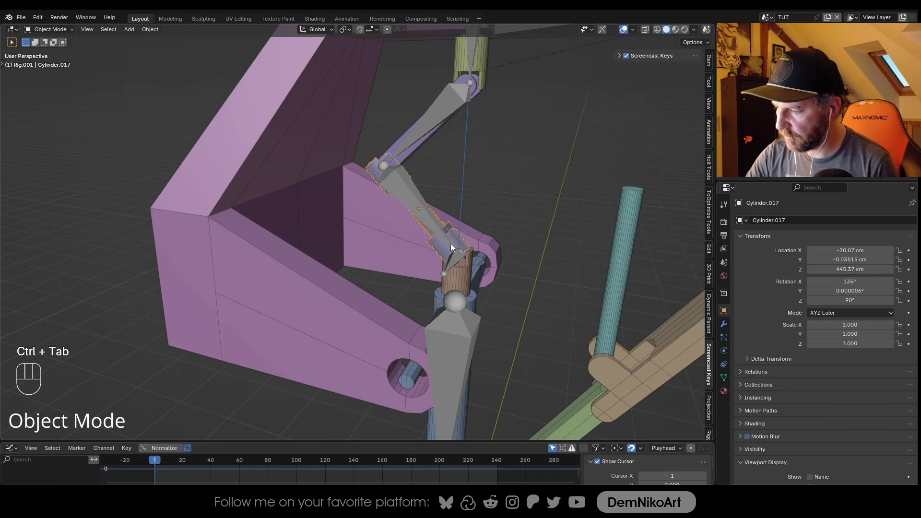
shift+click(428, 215)
key(ctrl+Tab)
key(ctrl+p)
key(ctrl+Tab)
Parent the upper linkage arm's mesh to Bone.002
key(ctrl+Tab)
key(ctrl+p)
key(ctrl+Tab)
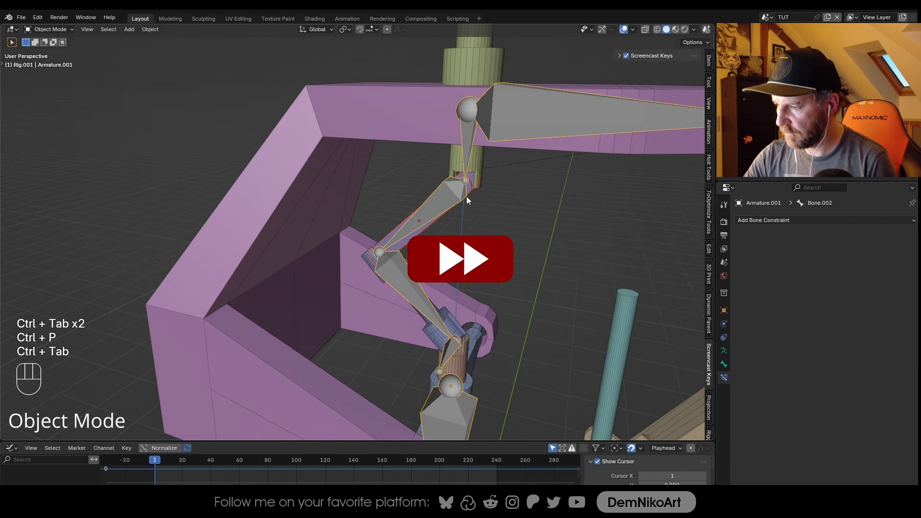
Parent the vertical cylinder at the linkage's upper pivot to its overlapping bone
click(485, 169)
key(ctrl+Tab)
key(ctrl+p)
click(490, 155)
key(ctrl+Tab)
In front view and Pose Mode, test the MAIN bone's rotation with the parented meshes, and cancel it
key(KP_1)
key(ctrl+Tab)
key(r)
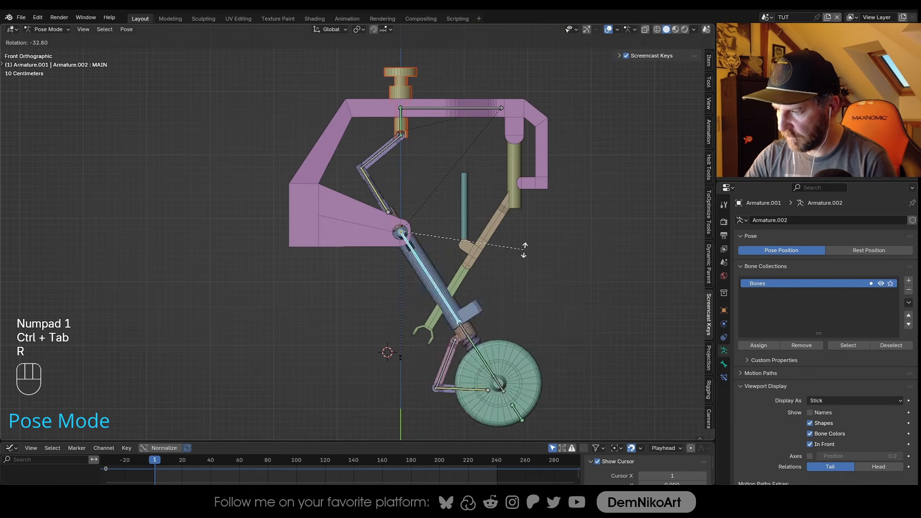
key(Escape)
Test the ROT bone's rotation about global Z with the linkage meshes attached, and cancel it
middle_drag(488, 312, 432, 288)
click(401, 328)
key(r)
key(z)
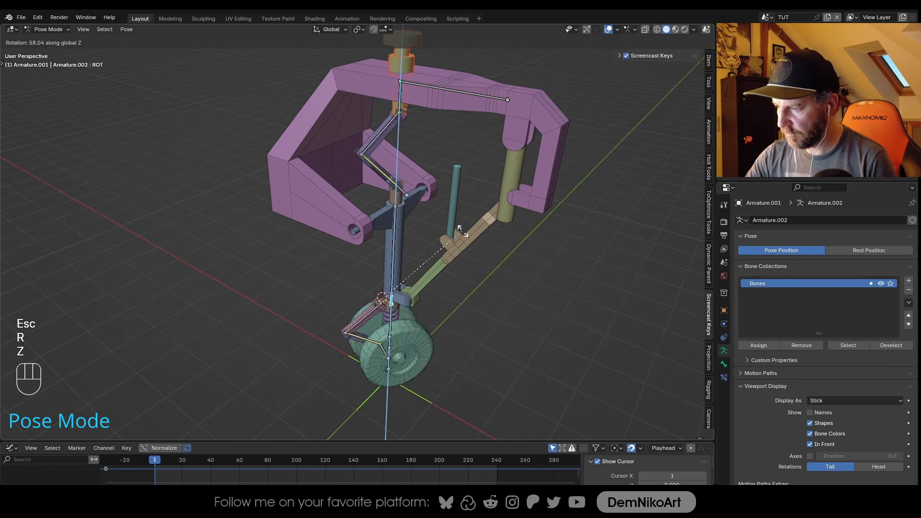
key(Escape)
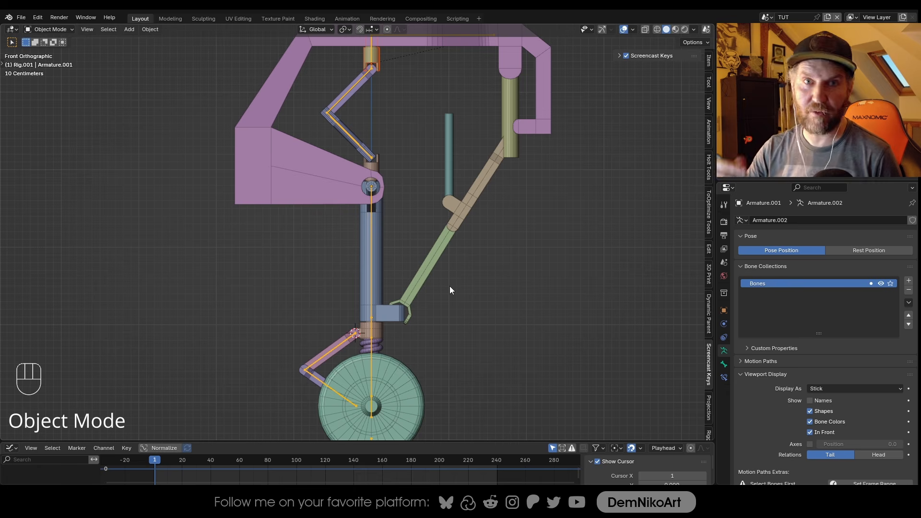
Hide the vertical cylinder over the diagonal brace's upper end and the teal rod beside the brace
alt+middle_drag(450, 286, 415, 284)
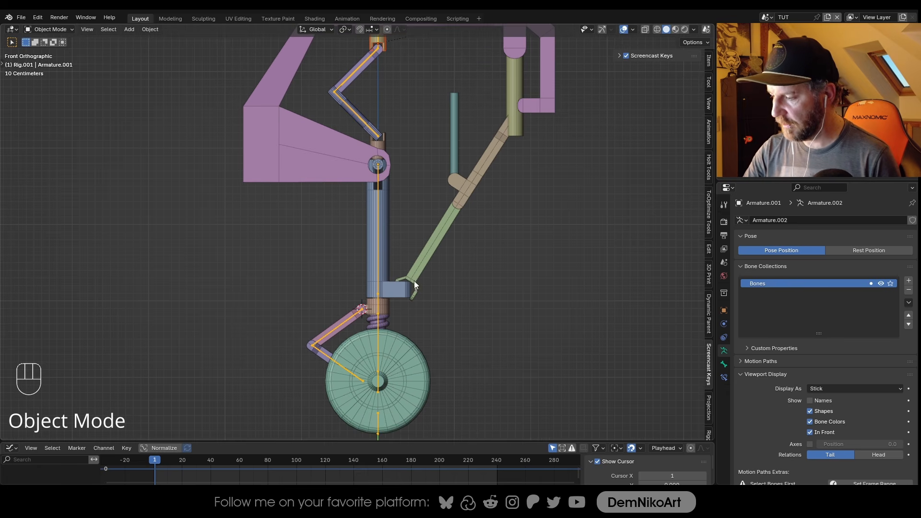
middle_drag(506, 138, 463, 225)
click(474, 168)
alt+middle_drag(475, 174, 471, 233)
click(450, 230)
middle_drag(537, 195, 442, 297)
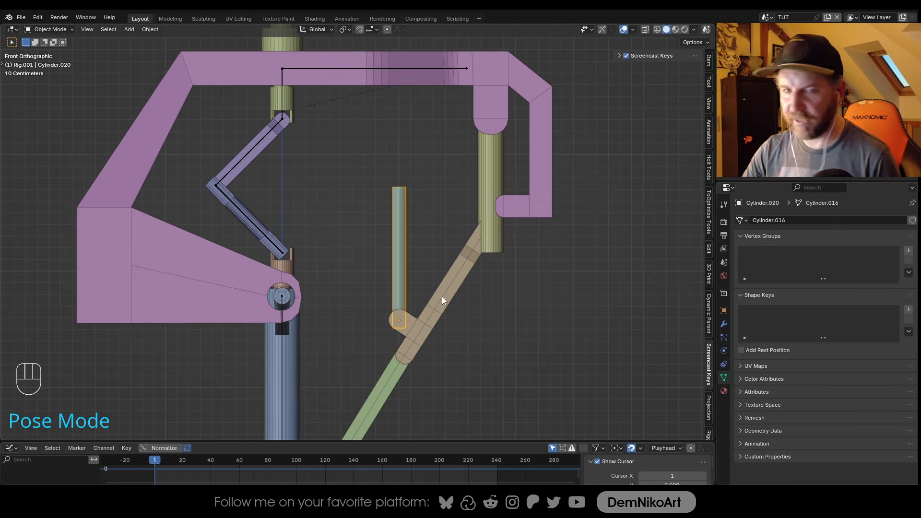
scroll(476, 202, down, 1)
middle_drag(471, 226, 476, 272)
click(487, 199)
key(h)
click(404, 250)
key(h)
scroll(519, 222, up, 1)
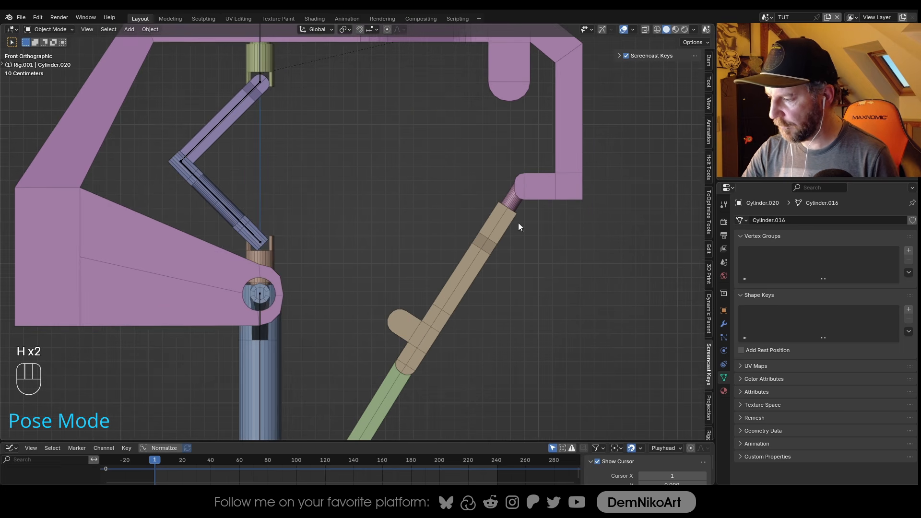
In Edit Mode on the frame mesh Plane.013, snap the 3D cursor to the brace's upper pivot
click(543, 197)
key(Tab)
middle_drag(528, 190, 541, 211)
scroll(522, 213, down, 5)
key(shift+s)
click(546, 272)
Switch to front view, return to Object Mode, and select the landing gear armature
key(KP_1)
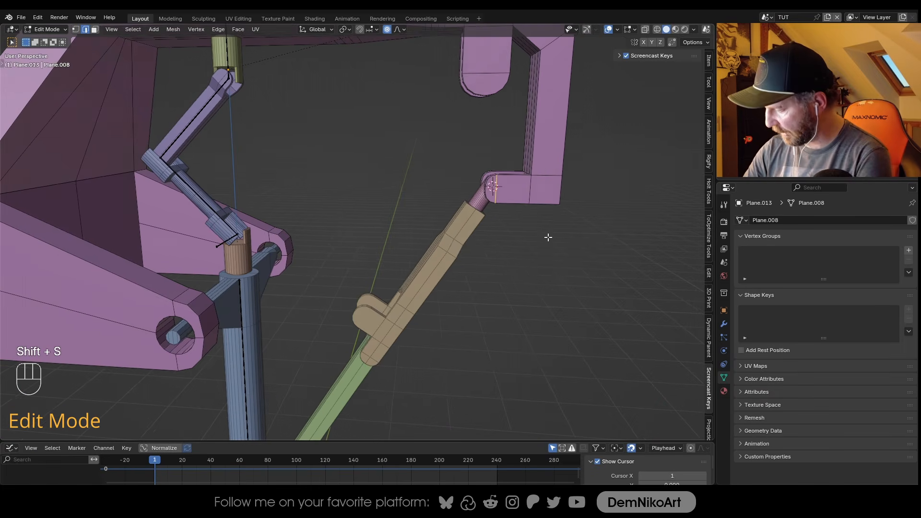
scroll(514, 207, down, 4)
scroll(467, 269, up, 2)
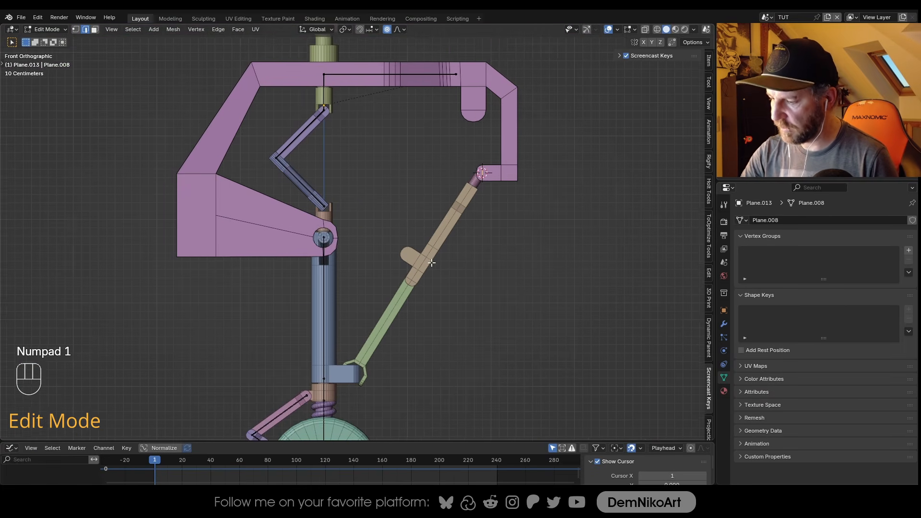
middle_drag(432, 263, 468, 249)
key(Tab)
click(346, 116)
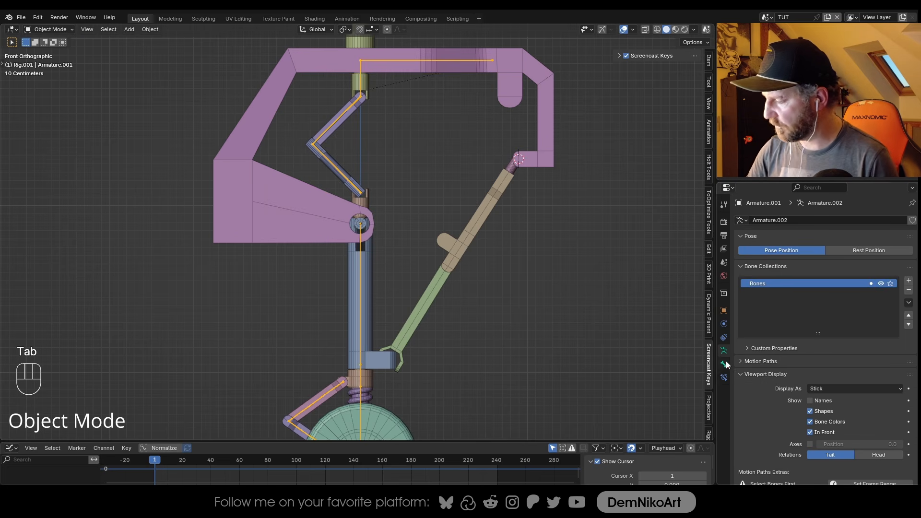
Set the bone display to Octahedral and add a bone from the diagonal brace's upper pivot to its middle joint
click(836, 390)
click(836, 399)
key(Tab)
key(shift+a)
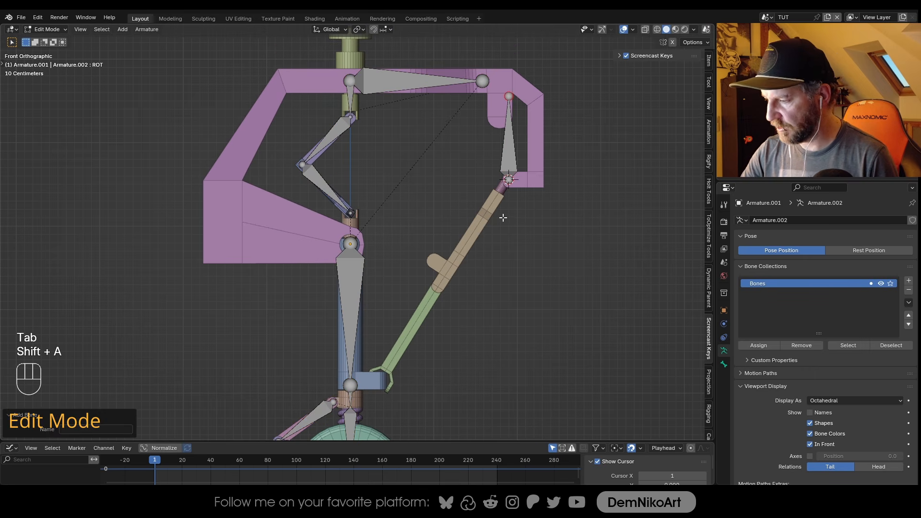
click(508, 95)
key(g)
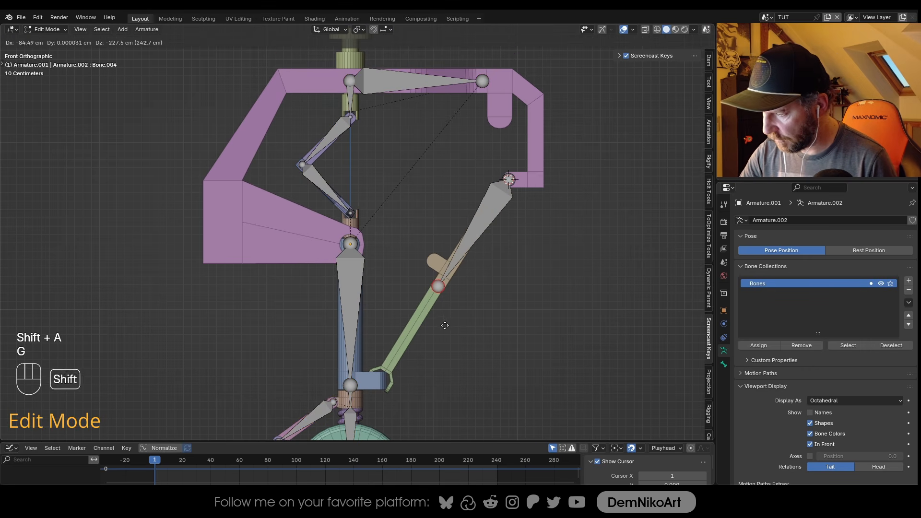
click(446, 326)
Extrude a second bone from the brace's middle joint down to the fork at the lower end of the green link
scroll(445, 326, up, 2)
shift+middle_drag(446, 325, 535, 191)
key(e)
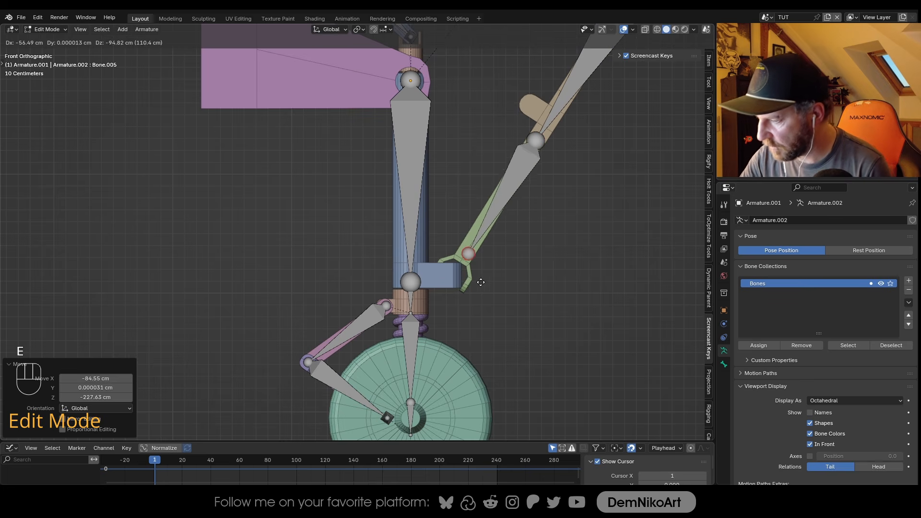
click(464, 306)
Extrude a short bone about 65 cm along negative global Y from the brace's lower end and clear its parent
middle_drag(464, 305, 435, 274)
key(e)
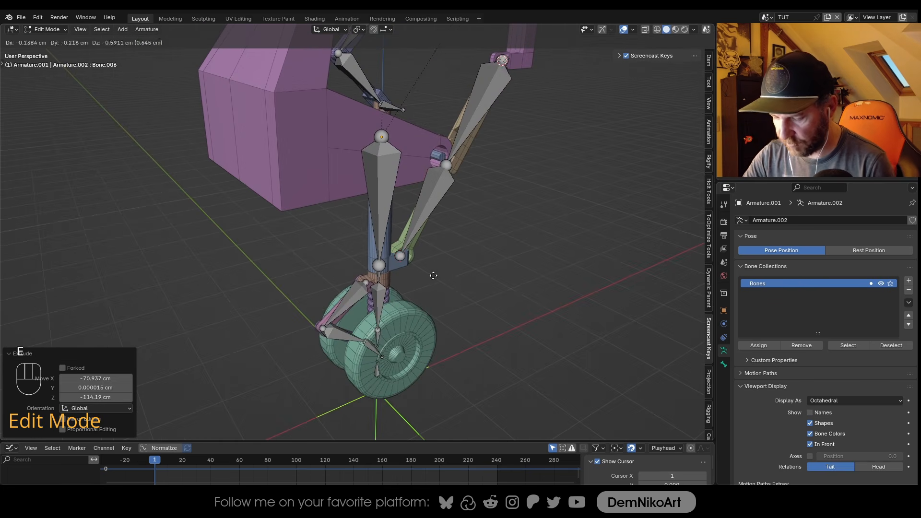
key(y)
click(462, 292)
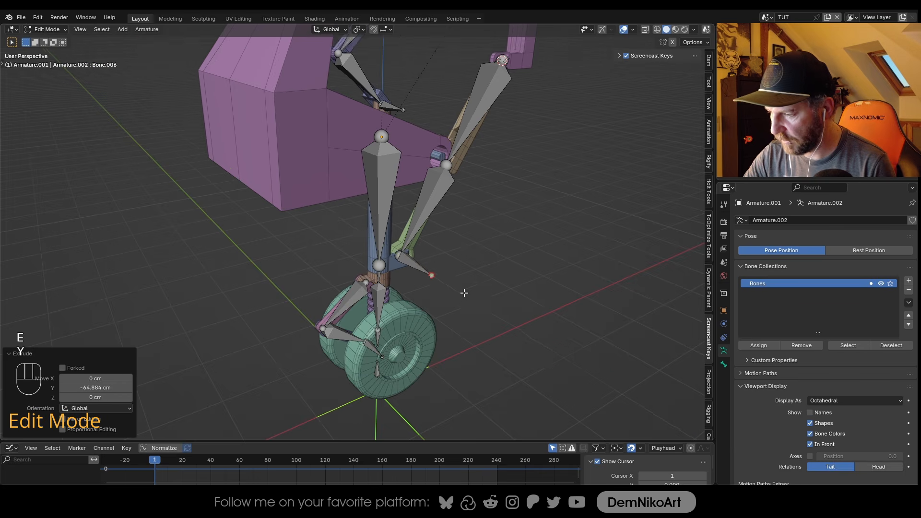
scroll(463, 279, up, 2)
key(alt+p)
click(468, 249)
Parent the short bone at the brace's lower end to the MAIN bone with Keep Offset
middle_drag(531, 253, 478, 226)
scroll(466, 279, up, 2)
middle_drag(466, 278, 422, 225)
shift+click(421, 217)
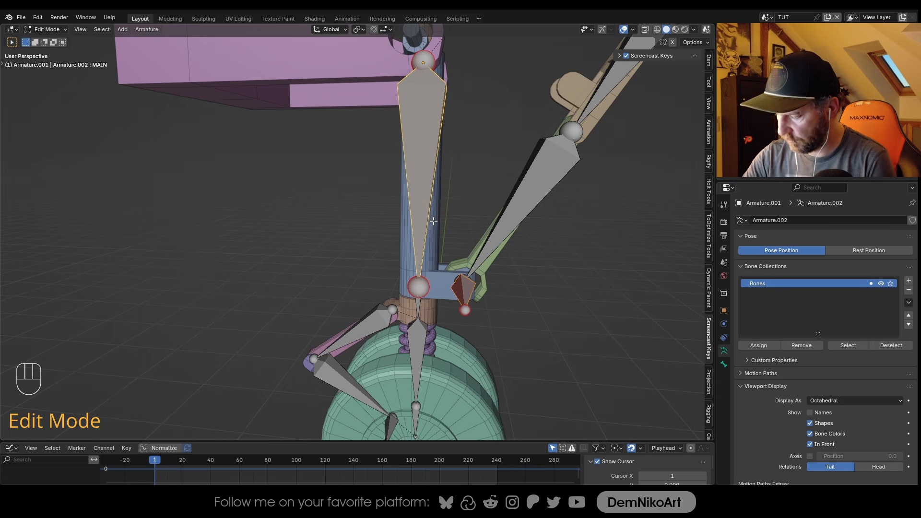
key(ctrl+p)
click(431, 221)
Parent the upper brace bone to the Root bone with Keep Offset
alt+middle_drag(431, 221, 466, 285)
mouse_move(465, 224)
shift+middle_down()
mouse_move(476, 245)
mouse_move(479, 226)
mouse_move(462, 236)
shift+middle_up()
click(479, 255)
shift+click(422, 139)
key(ctrl+p)
click(475, 225)
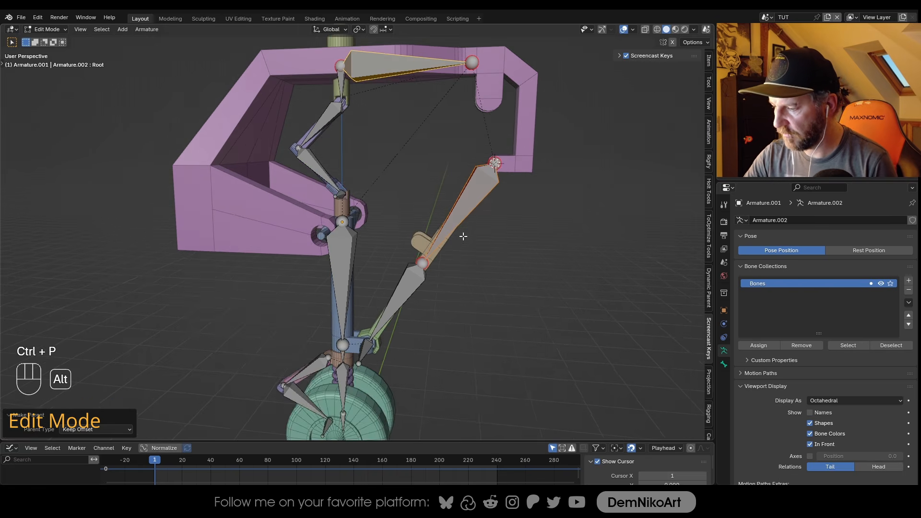
In Pose Mode, add an IK constraint to the lower brace bone targeting the short end bone, with chain length 2
key(Tab)
scroll(432, 302, up, 4)
middle_drag(430, 289, 424, 290)
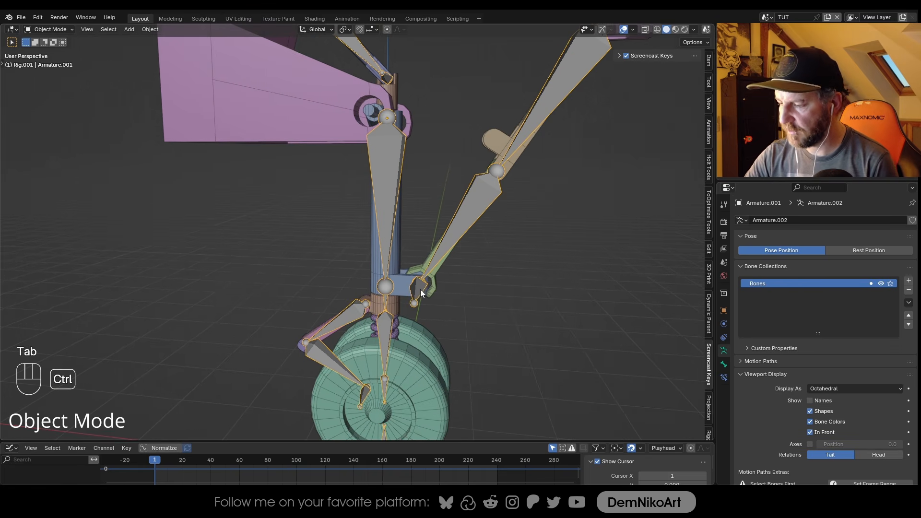
key(ctrl+Tab)
alt+middle_drag(450, 300, 443, 313)
click(443, 312)
shift+click(464, 230)
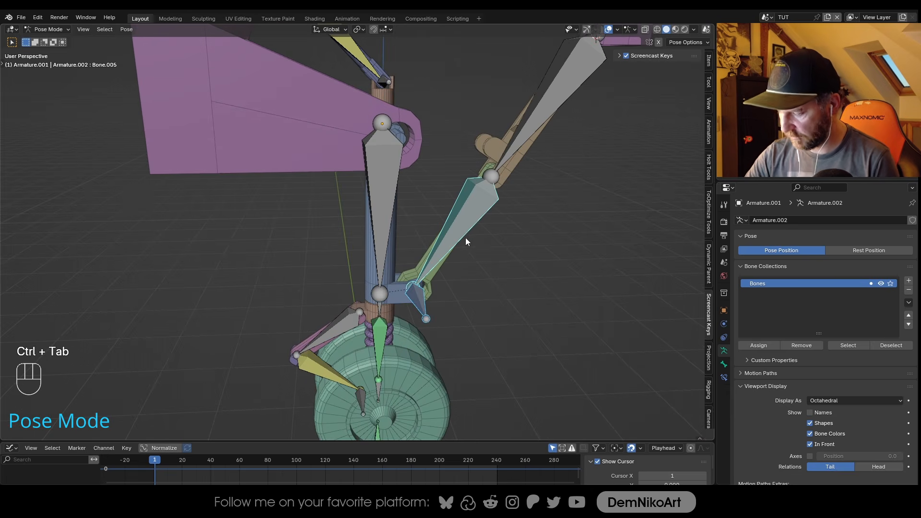
key(shift+i)
click(467, 237)
alt+drag(451, 253, 425, 259)
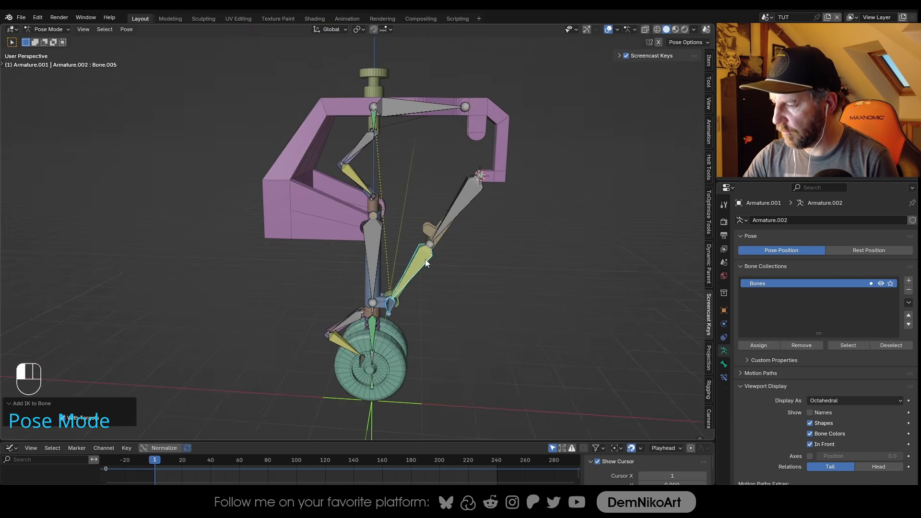
click(724, 378)
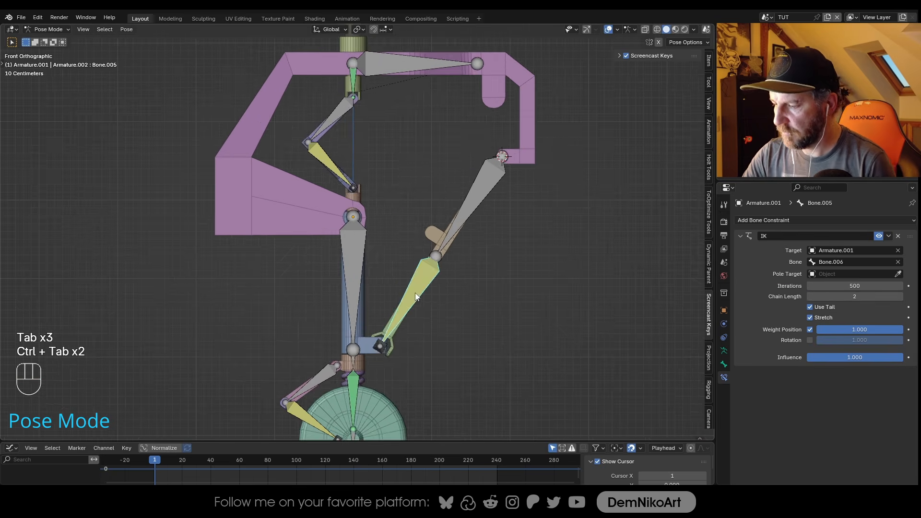
Test the brace's IK by rotating the MAIN bone in front view, and cancel the rotation
click(384, 344)
scroll(385, 344, down, 2)
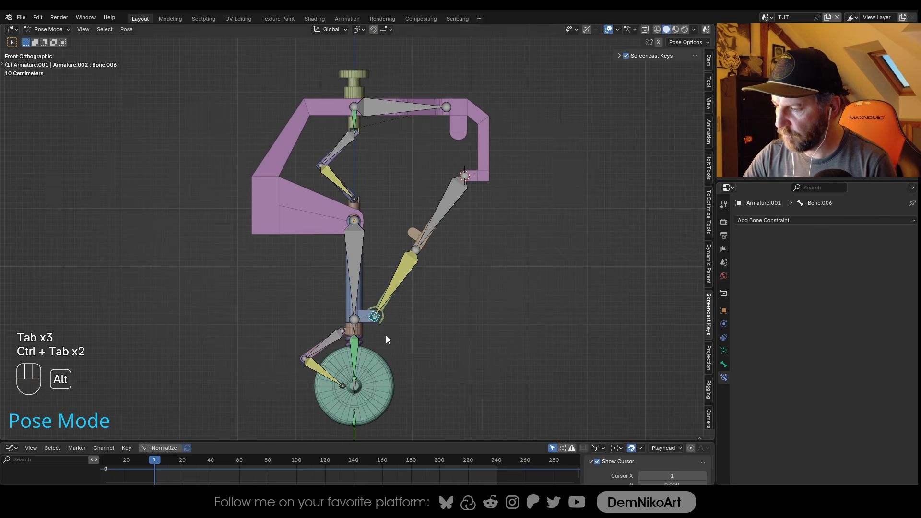
key(r)
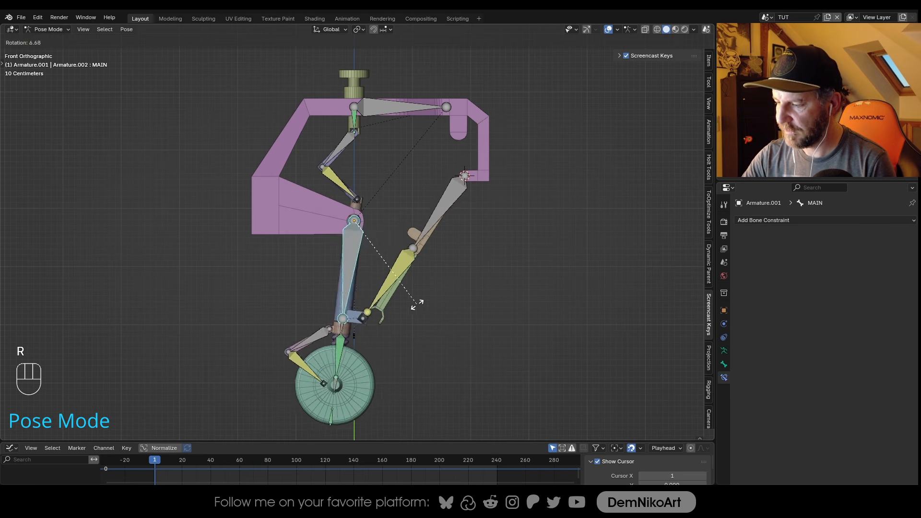
key(Escape)
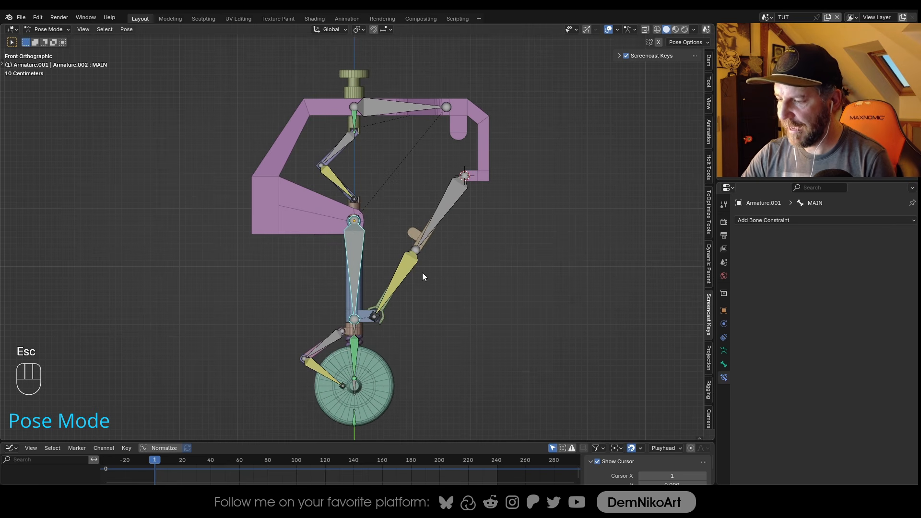
In Edit Mode, select the joint between the two brace bones and set the bone display to Stick
scroll(409, 246, up, 2)
scroll(504, 168, up, 1)
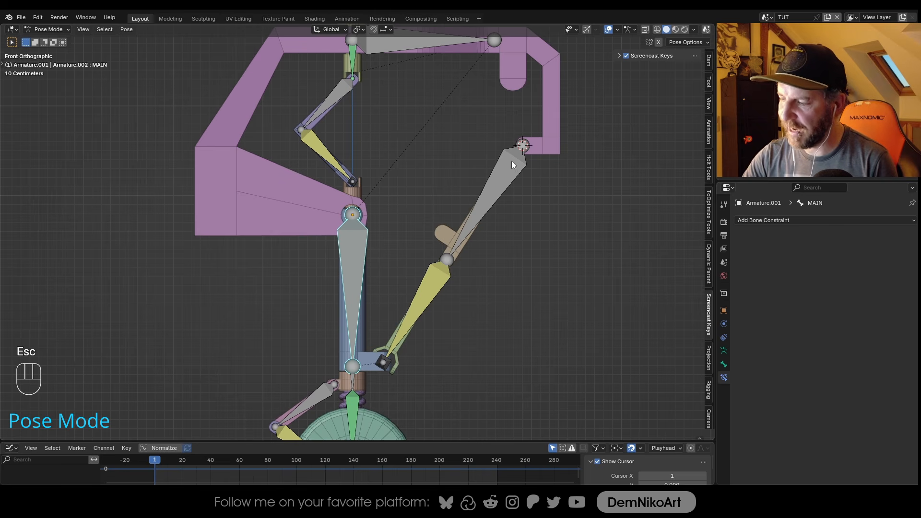
shift+middle_drag(460, 266, 457, 264)
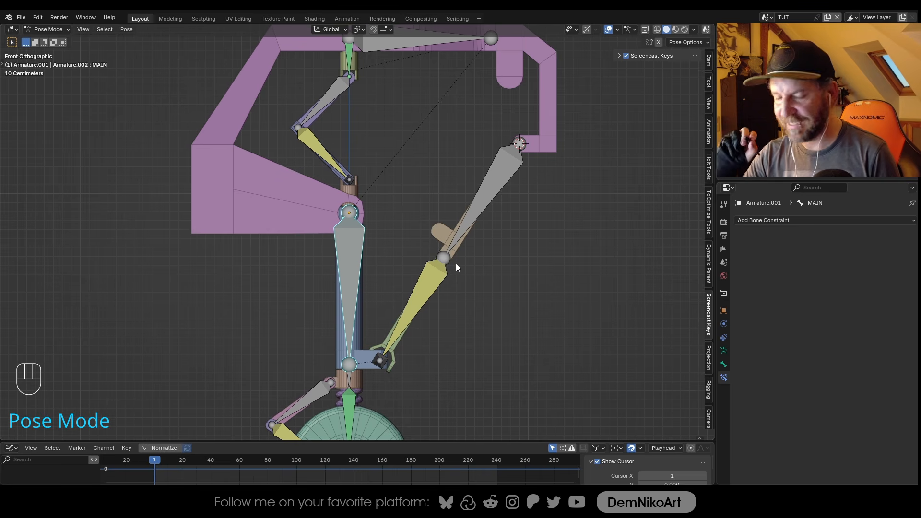
key(Tab)
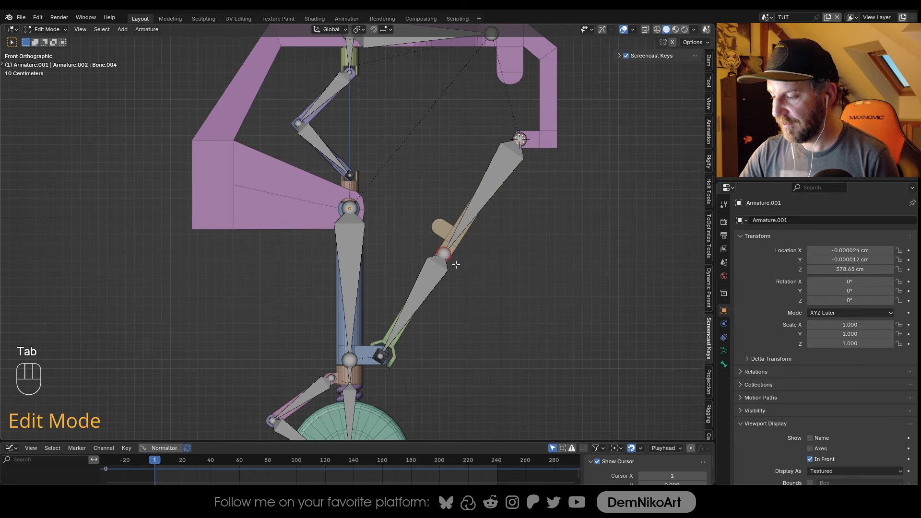
scroll(474, 245, up, 4)
alt+middle_drag(475, 245, 419, 218)
scroll(453, 258, up, 2)
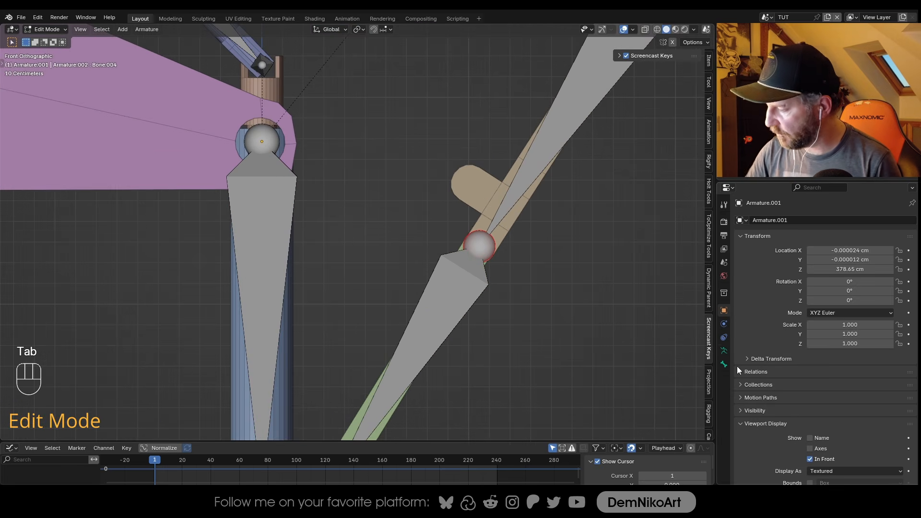
click(725, 351)
click(825, 402)
click(828, 422)
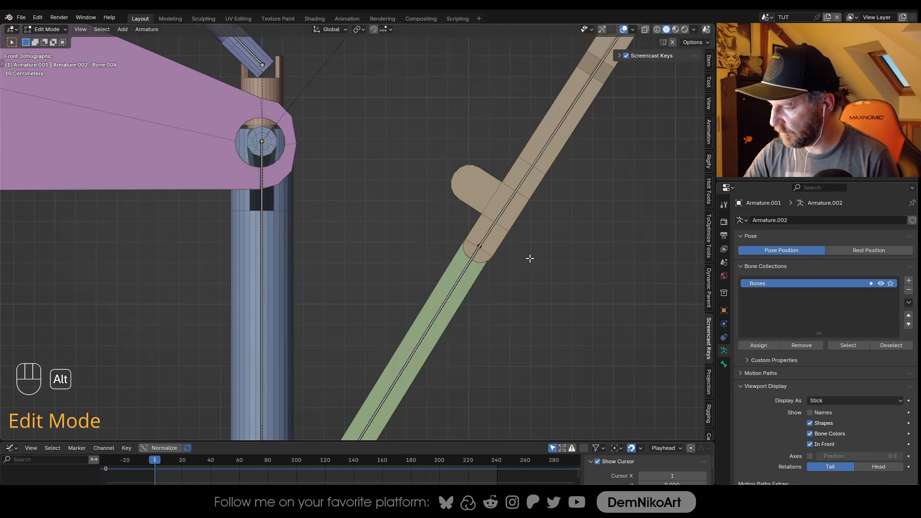
Offset the brace bones' middle joint about 2.5 cm along X and -1.8 cm along Z to predefine the bend direction
scroll(536, 249, down, 1)
scroll(606, 304, up, 2)
alt+middle_drag(606, 303, 491, 287)
scroll(520, 210, up, 7)
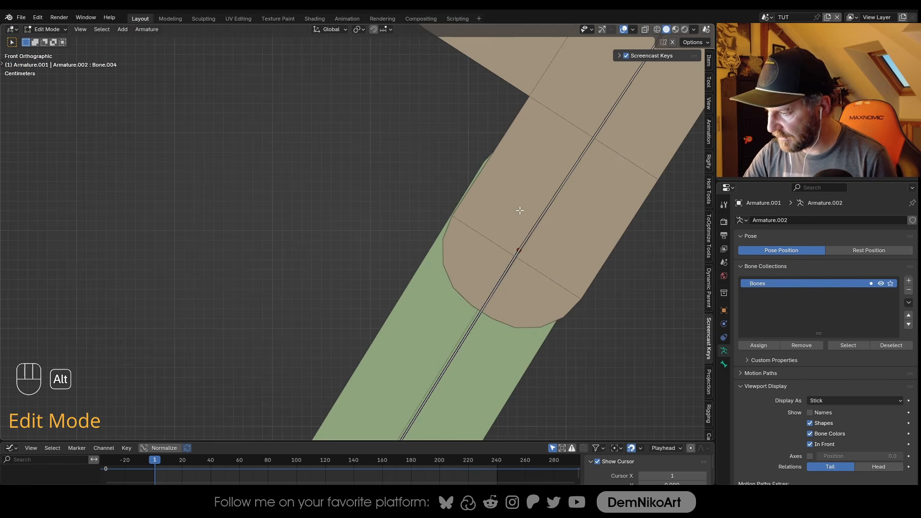
scroll(522, 244, down, 8)
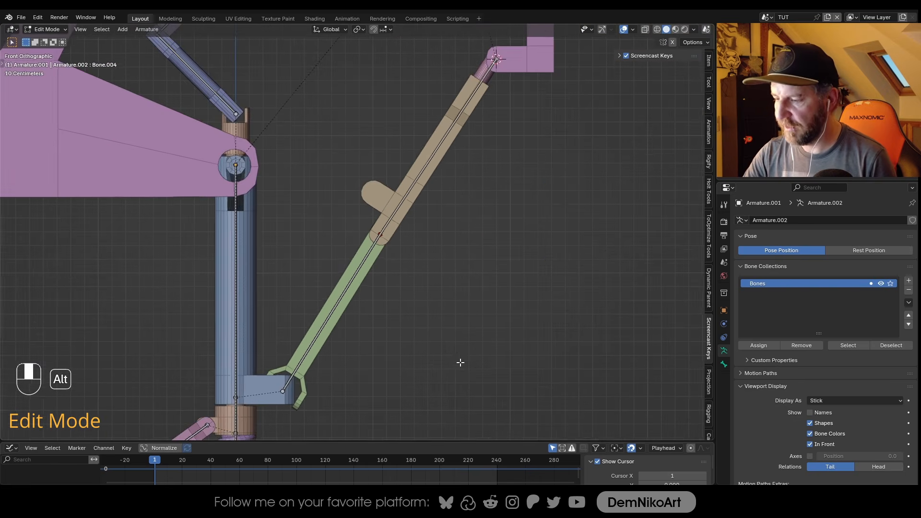
alt+middle_drag(415, 304, 345, 187)
middle_drag(438, 289, 495, 295)
alt+middle_drag(494, 295, 389, 316)
alt+middle_drag(451, 287, 475, 305)
scroll(476, 293, up, 1)
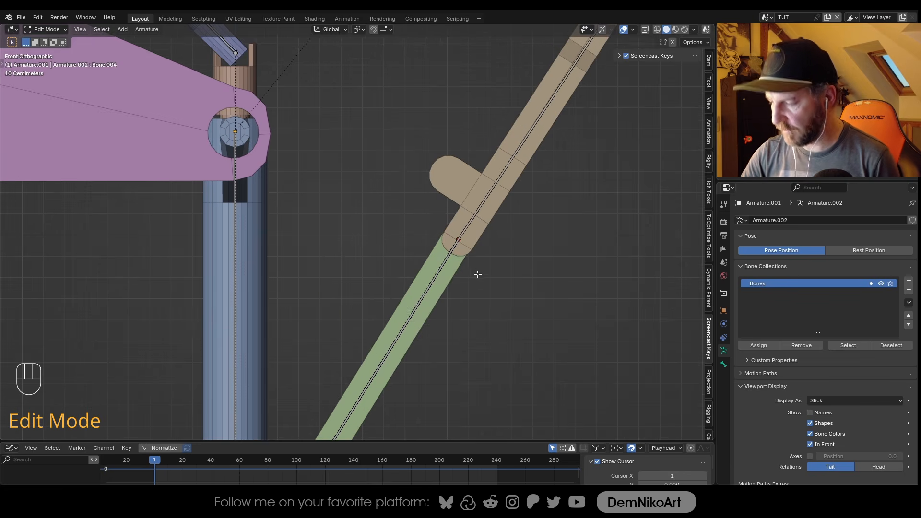
key(g)
click(485, 250)
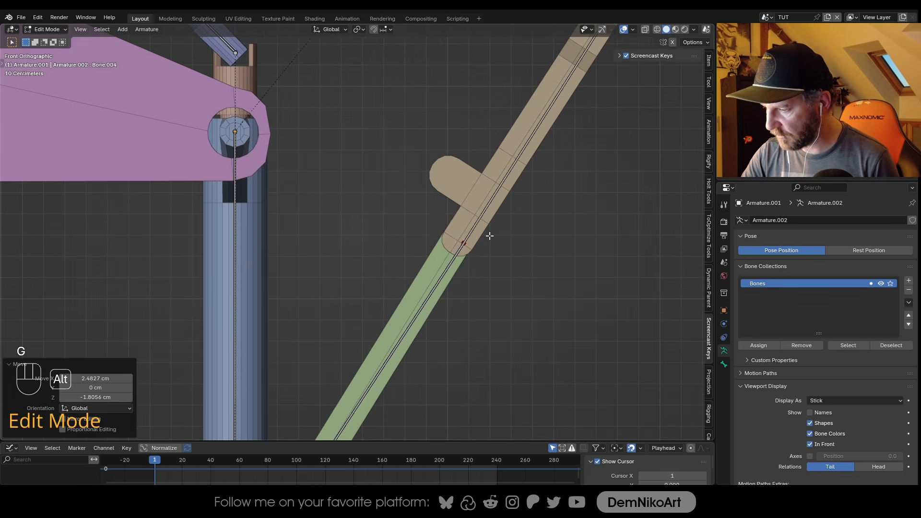
In Pose Mode, rotate the MAIN bone to check which way the brace bones fold, and cancel the rotation
key(Tab)
scroll(464, 293, down, 3)
scroll(343, 195, down, 3)
click(321, 236)
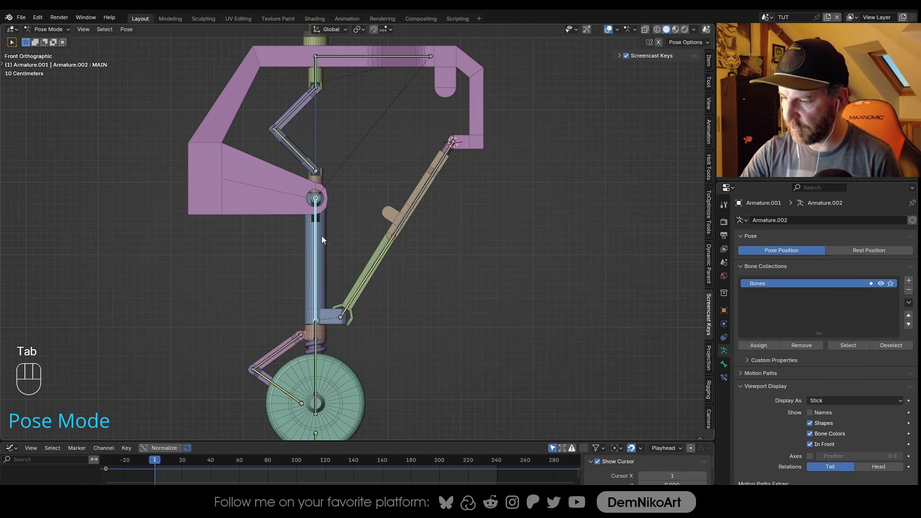
key(r)
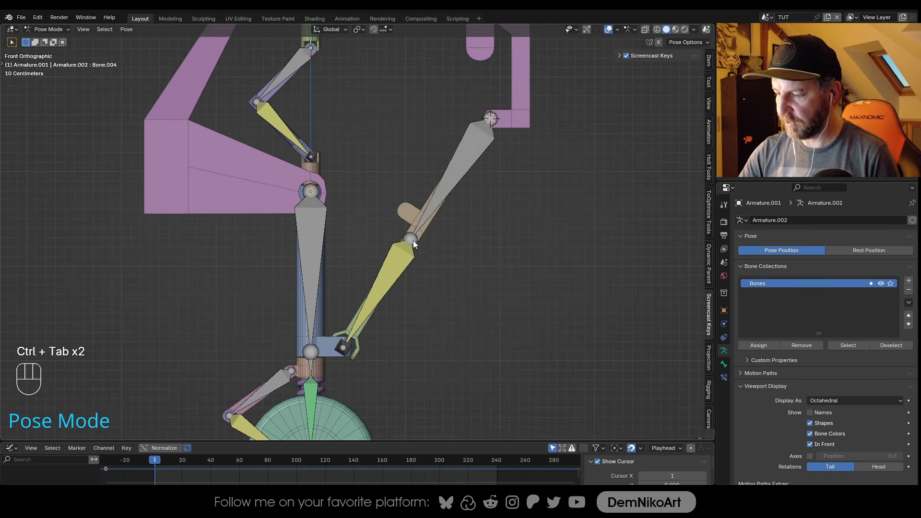
click(413, 241)
alt+middle_drag(421, 276, 422, 228)
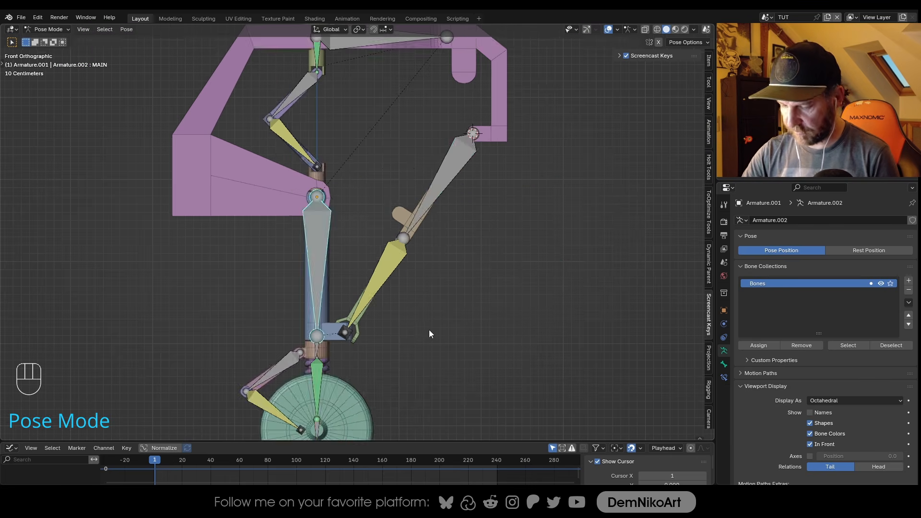
key(r)
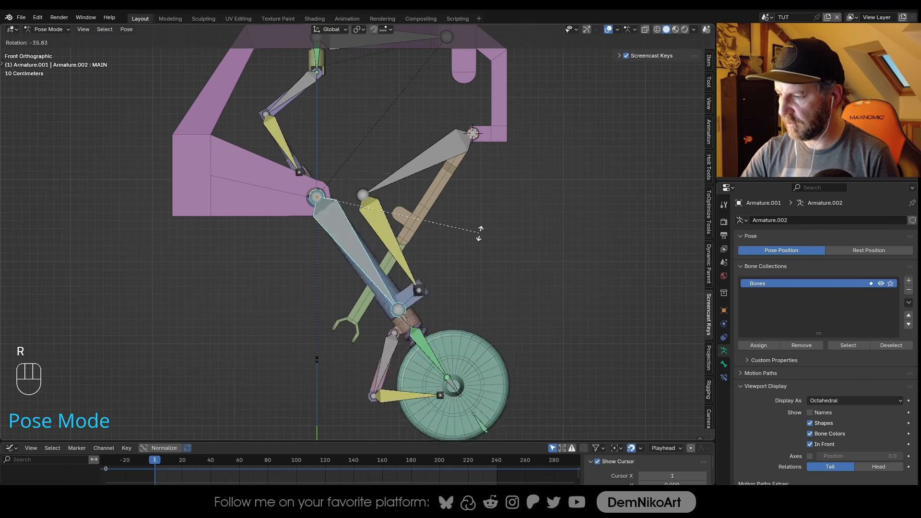
key(Escape)
Set the bone display to Stick and parent the upper brace mesh Plane.015 to the upper brace bone with the Bone option
click(822, 402)
click(826, 425)
scroll(465, 247, up, 1)
key(ctrl+Tab)
click(440, 201)
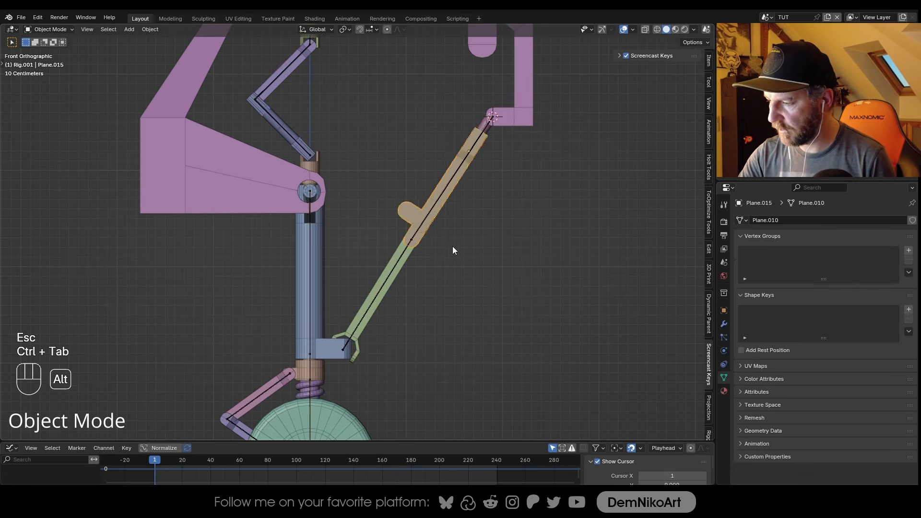
scroll(453, 245, up, 3)
ctrl+click(490, 184)
key(ctrl+Tab)
key(ctrl+p)
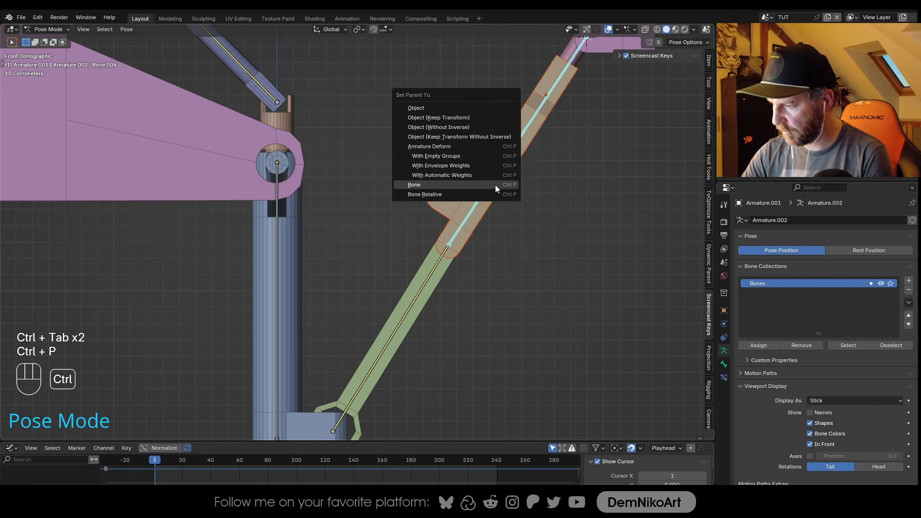
click(495, 185)
Parent the green lower brace mesh to the lower brace bone with the Bone option
key(ctrl+Tab)
key(ctrl+Tab)
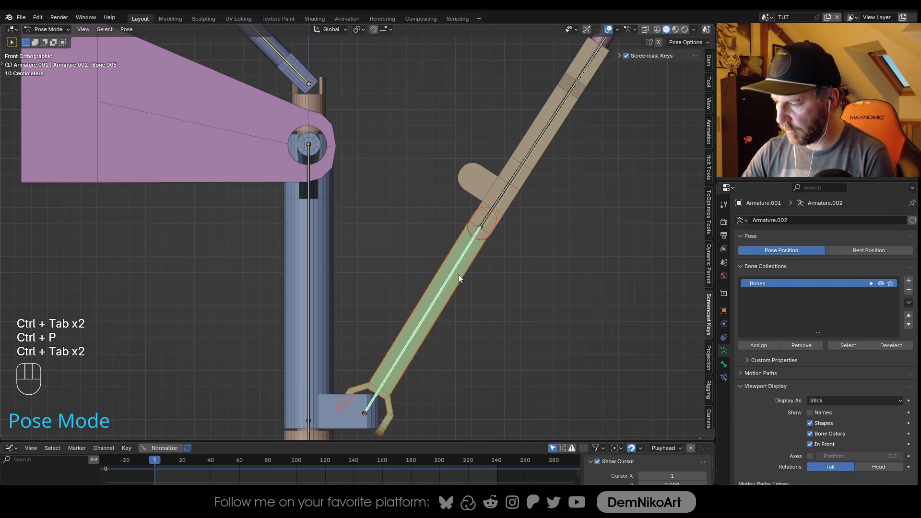
key(ctrl+p)
click(458, 272)
key(ctrl+Tab)
Test the folding with the brace meshes attached by rotating the MAIN bone freely and about global Y, cancelling each rotation
scroll(432, 240, down, 7)
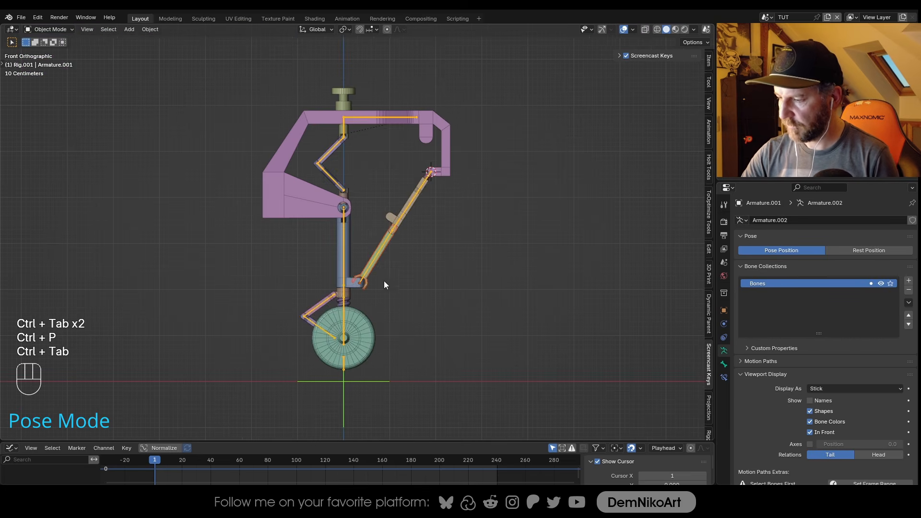
key(ctrl+Tab)
key(r)
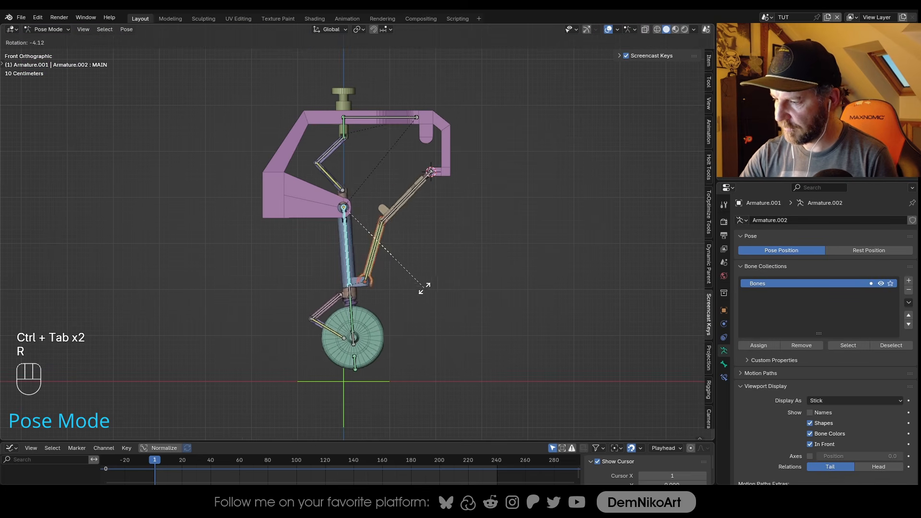
key(Escape)
middle_drag(431, 249, 466, 212)
key(r)
key(y)
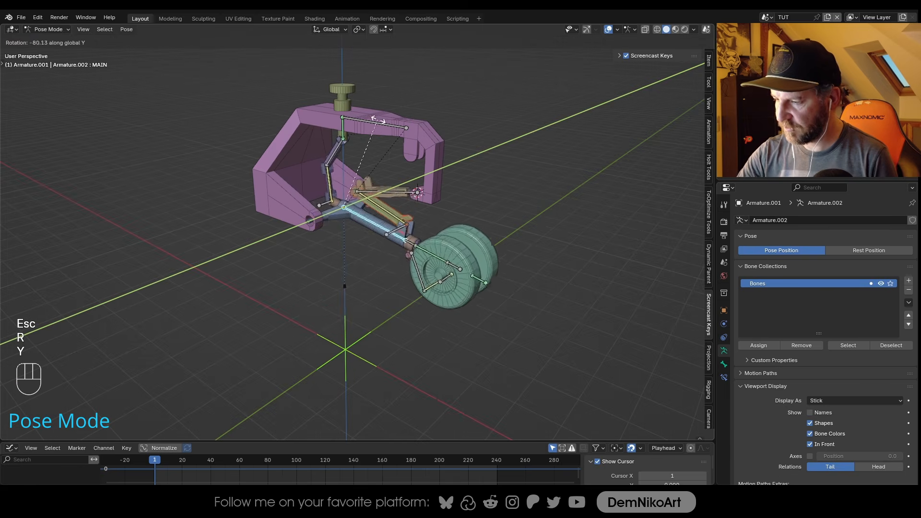
key(Escape)
Return the armature to Object Mode and switch to front view
alt+drag(423, 240, 451, 263)
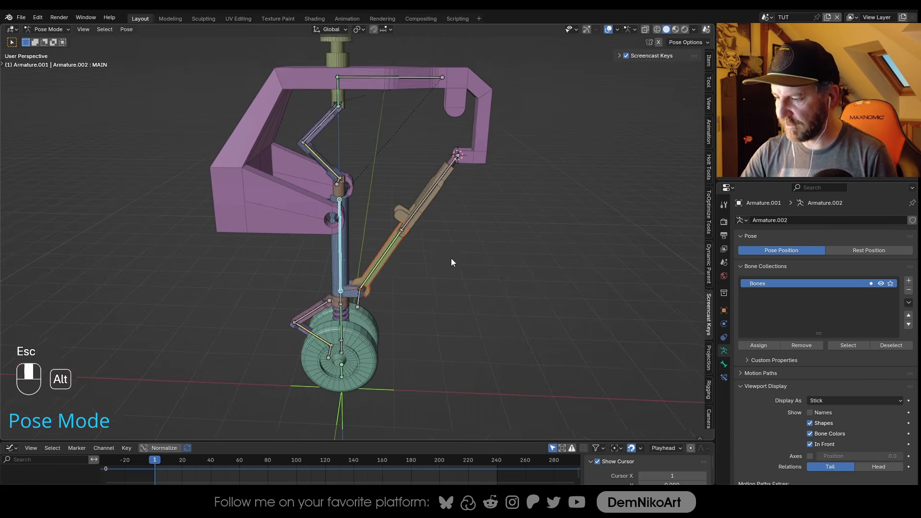
key(ctrl+Tab)
key(KP_1)
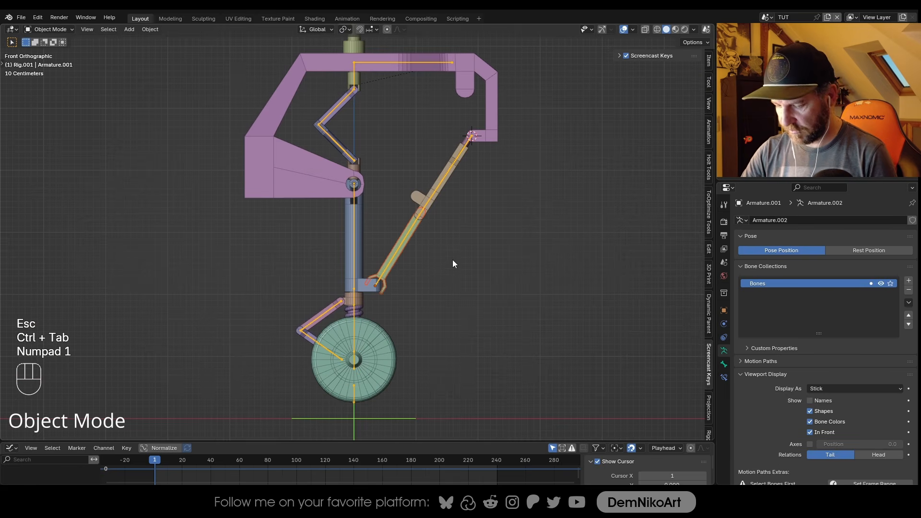
Unhide the two actuator cylinders and snap the 3D cursor to the olive upper cylinder Cylinder.019
key(alt+h)
scroll(453, 268, up, 3)
click(448, 233)
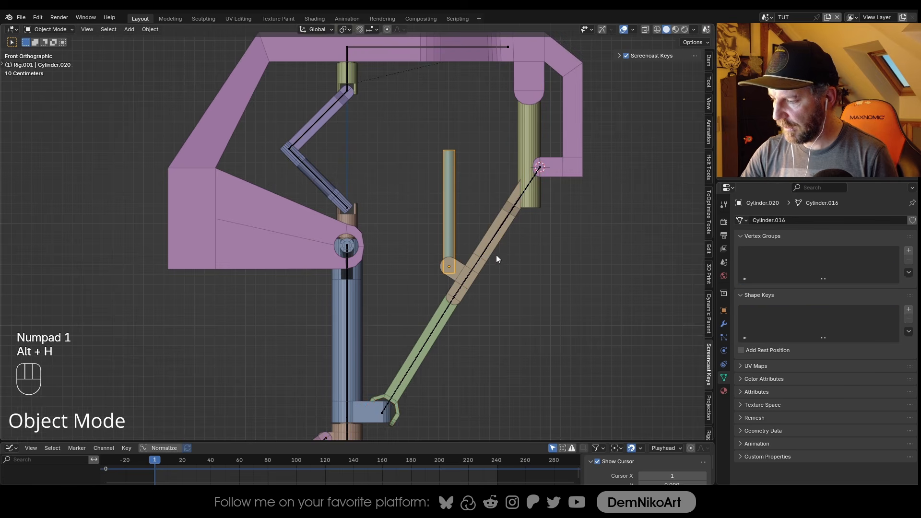
shift+middle_drag(519, 195, 485, 240)
click(492, 241)
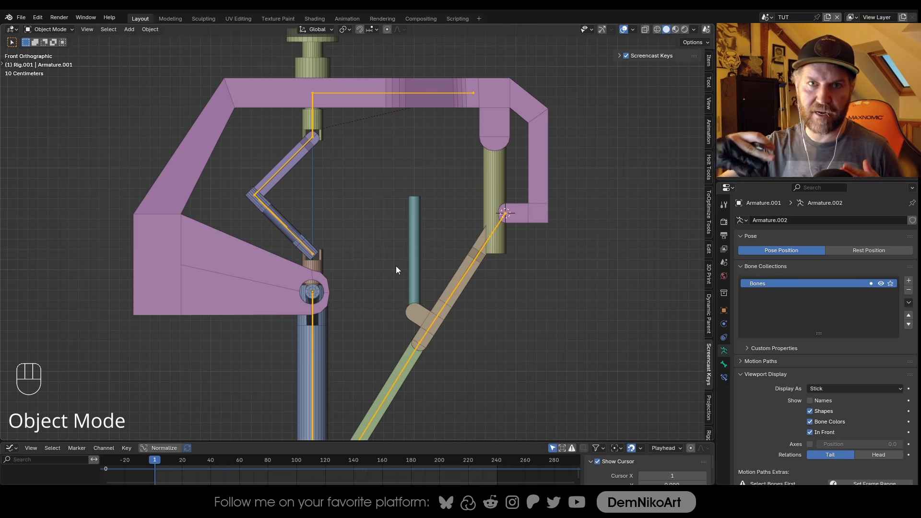
click(501, 168)
key(shift+s)
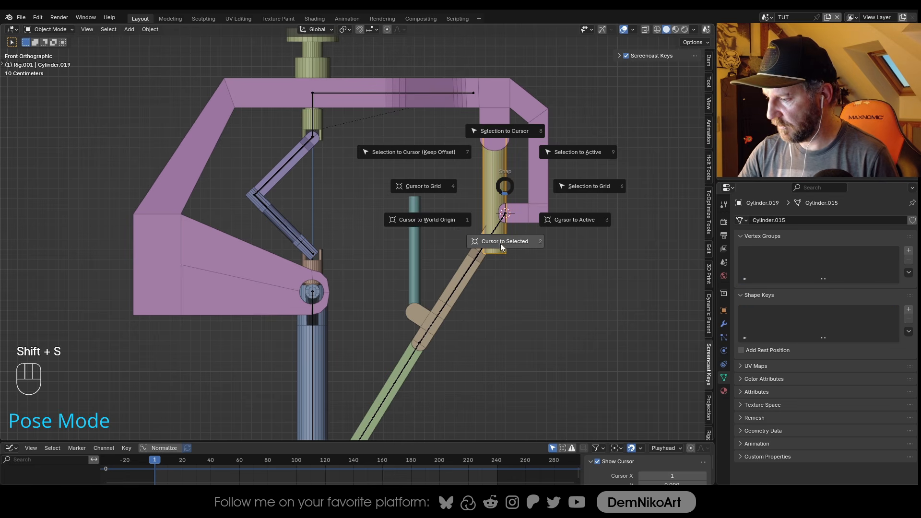
click(500, 241)
Add a bone to the armature at the 3D cursor and move its tip down along Z inside the olive cylinder
click(502, 194)
scroll(520, 119, up, 1)
scroll(516, 240, down, 2)
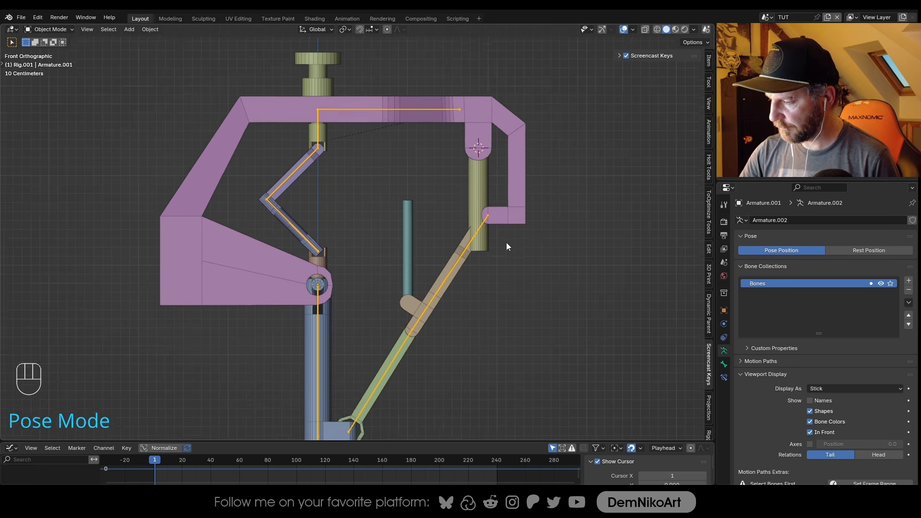
key(Tab)
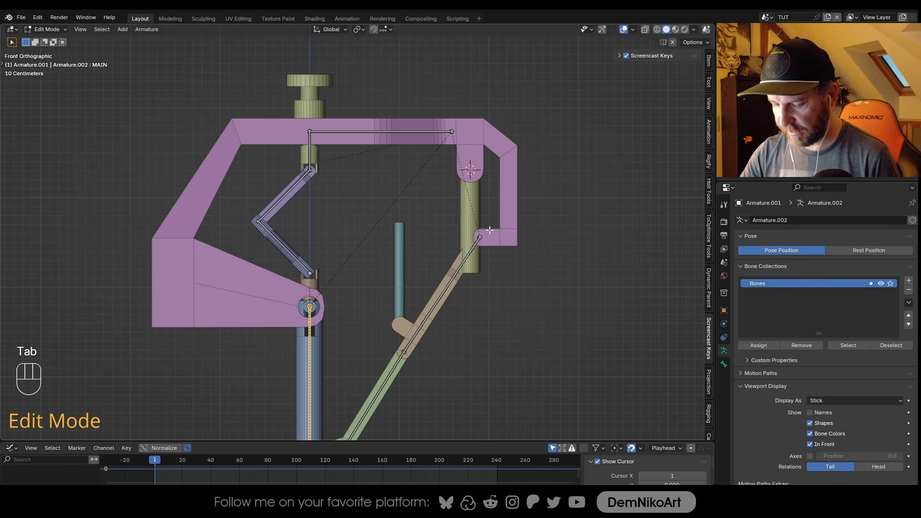
key(shift+a)
key(g)
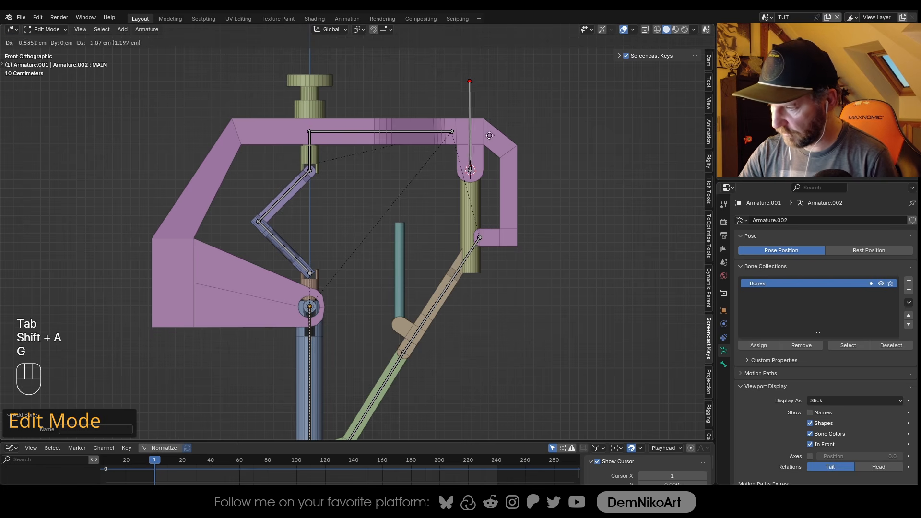
key(z)
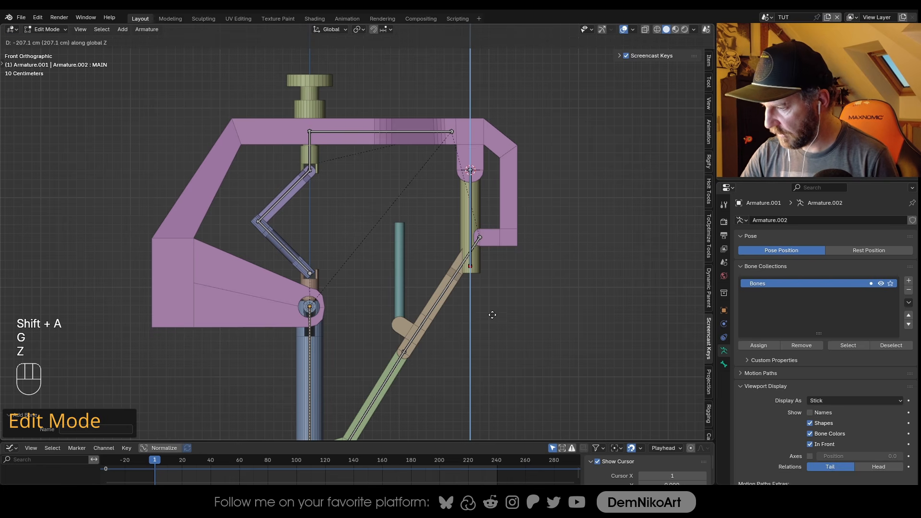
click(492, 278)
Snap the 3D cursor to an edge at the pivot of the side lug on the upper brace mesh Plane.015
shift+middle_drag(485, 281, 491, 273)
click(483, 193)
shift+middle_drag(464, 311, 473, 285)
key(shift+s)
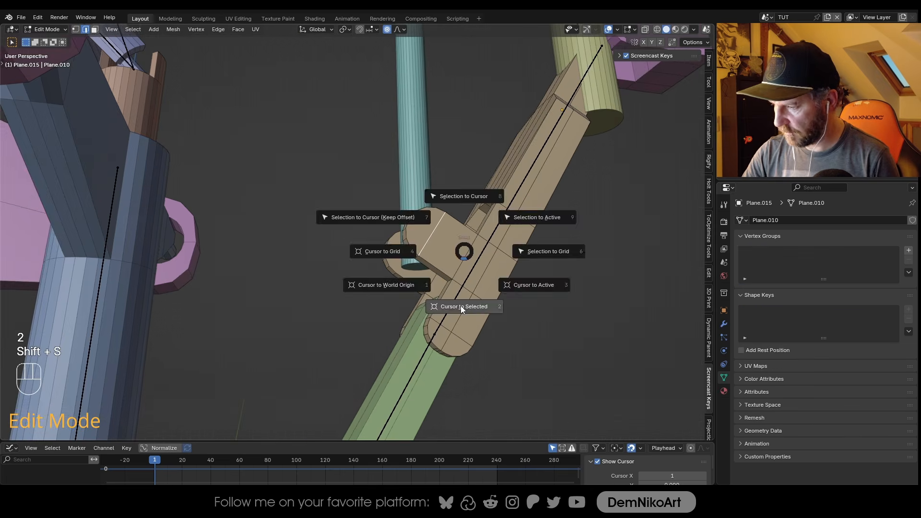
click(463, 308)
middle_drag(464, 306, 439, 296)
key(KP_1)
key(Tab)
Add a bone at the brace lug's pivot and shorten it by moving its tip about 53.5 cm down along Z
scroll(448, 273, down, 2)
click(464, 349)
shift+middle_drag(465, 350, 459, 258)
key(Tab)
key(shift+a)
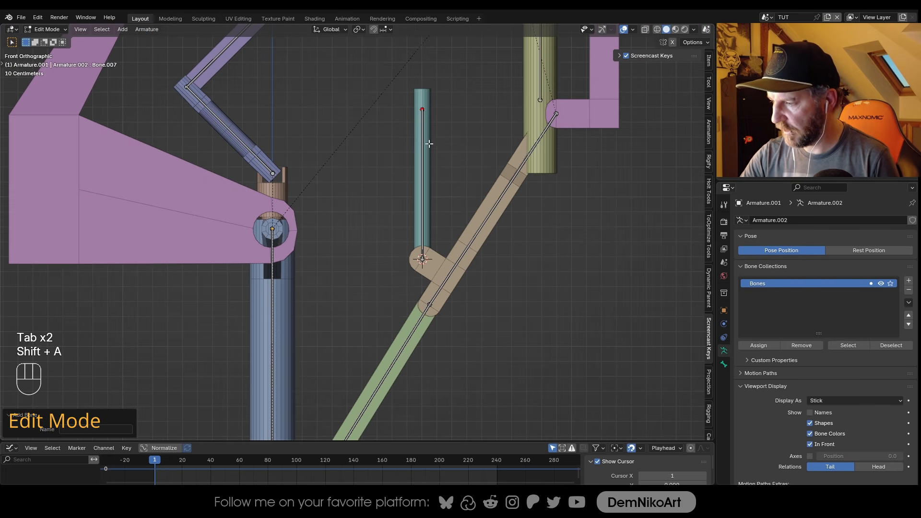
shift+middle_drag(469, 185, 460, 283)
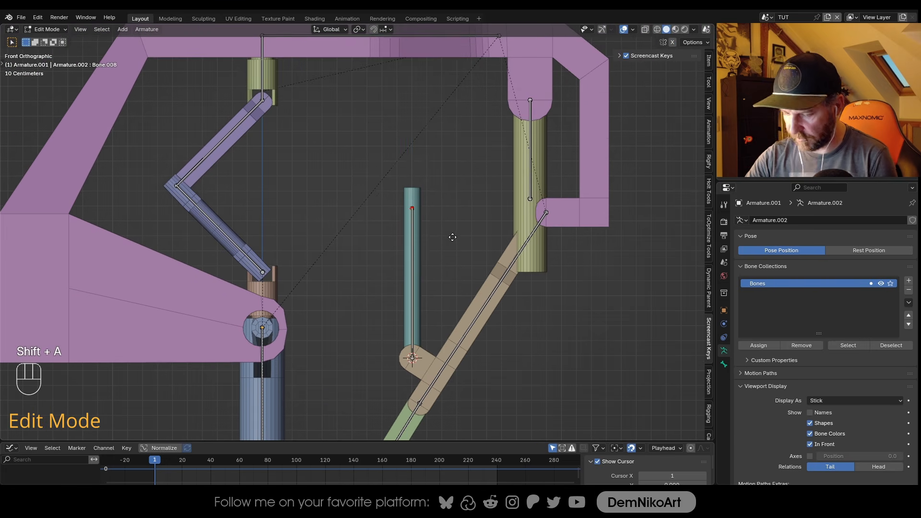
key(g)
key(z)
click(454, 316)
Parent the teal cylinder's bone to the upper brace bone with Keep Offset
shift+middle_drag(458, 351, 460, 297)
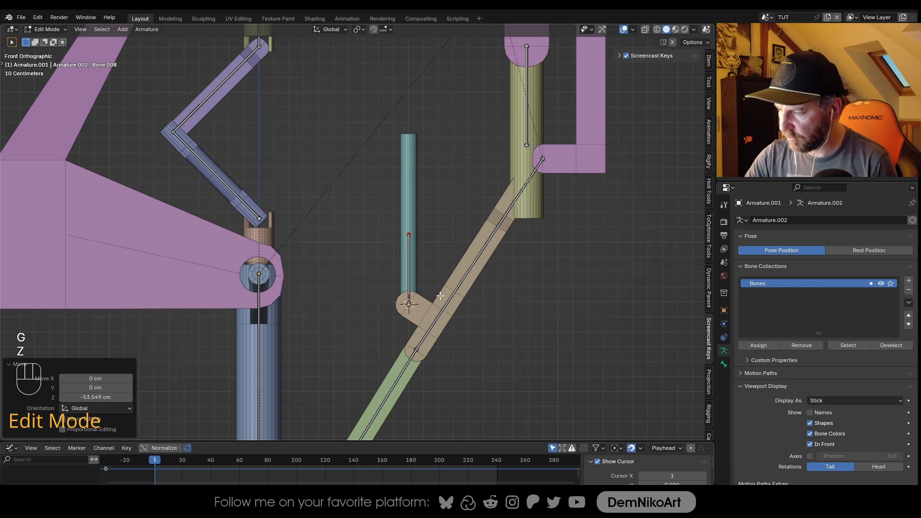
click(462, 297)
key(ctrl+p)
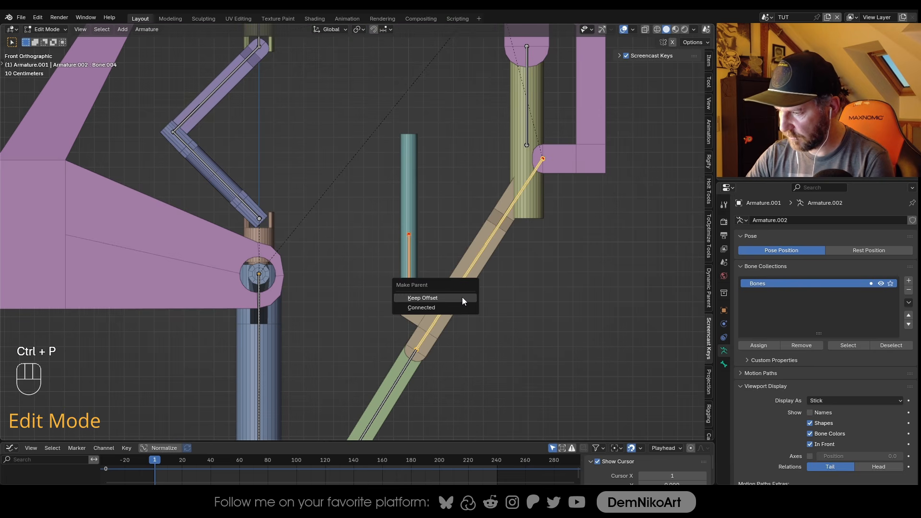
click(462, 298)
Parent the olive cylinder's bone to the horizontal bone along the top of the frame, keeping its offset
shift+middle_drag(518, 62, 537, 223)
click(508, 217)
shift+click(463, 154)
key(ctrl+p)
click(525, 215)
Save the file and switch the armature to Pose Mode
scroll(525, 210, down, 2)
shift+middle_drag(486, 329, 386, 295)
key(ctrl+Tab)
scroll(458, 276, up, 2)
key(ctrl+s)
key(ctrl+Tab)
Add a Damped Track constraint to the teal cylinder's bone and another to the olive cylinder's bone
click(360, 293)
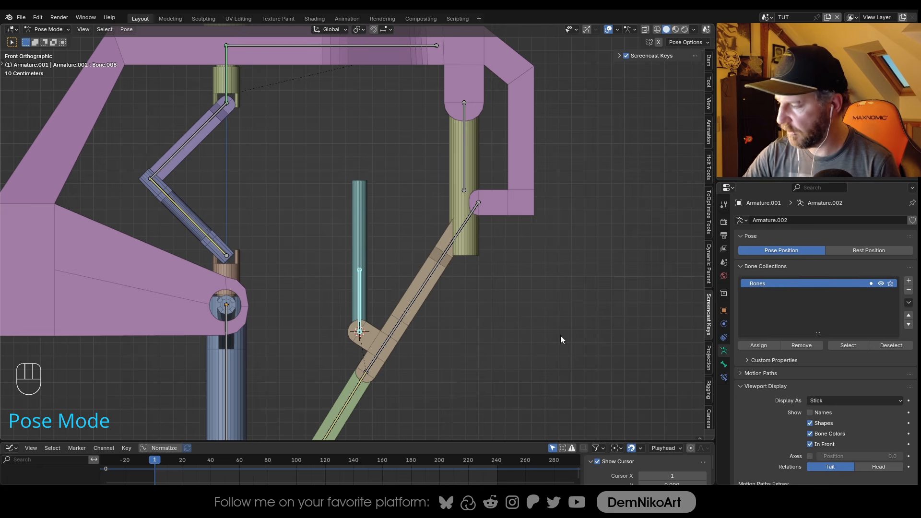
click(724, 378)
click(839, 221)
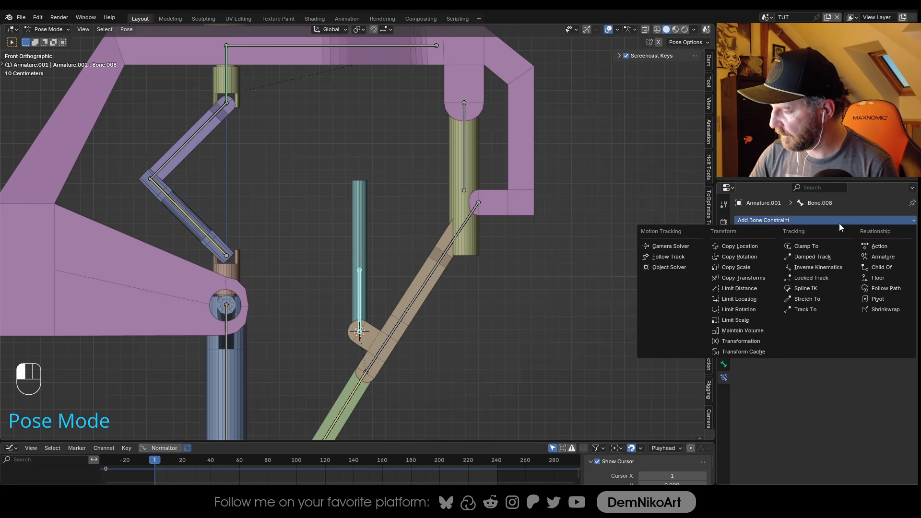
click(813, 256)
click(465, 145)
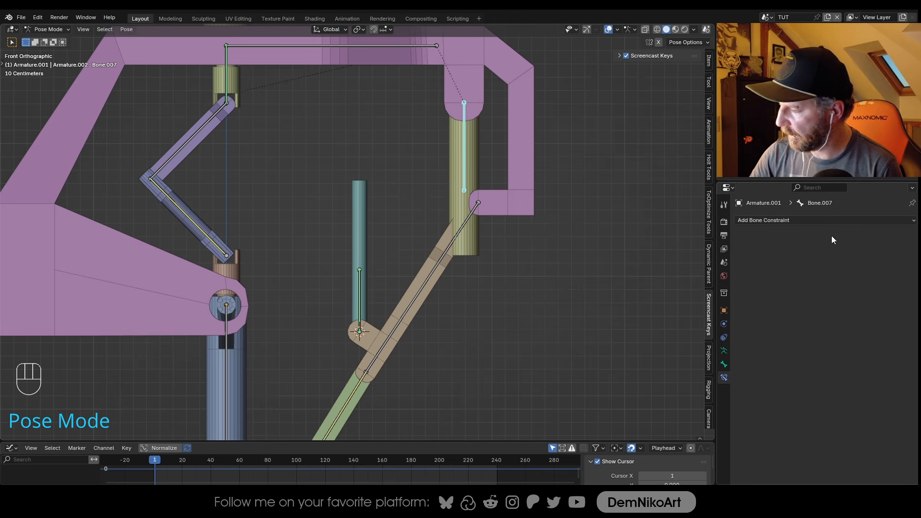
click(833, 221)
click(830, 246)
Return the armature to Object Mode and save the file
click(361, 296)
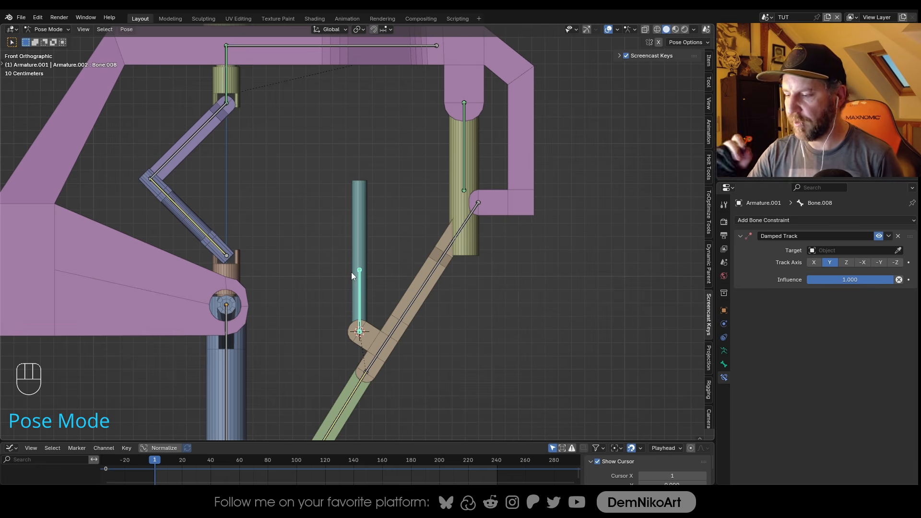
shift+middle_drag(442, 255, 460, 249)
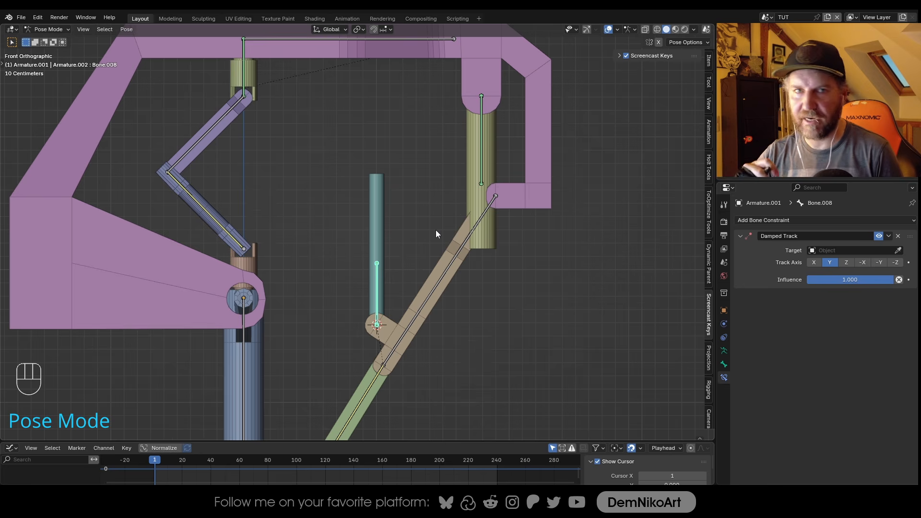
shift+middle_drag(424, 298, 440, 266)
alt+middle_drag(413, 323, 430, 250)
key(ctrl+Tab)
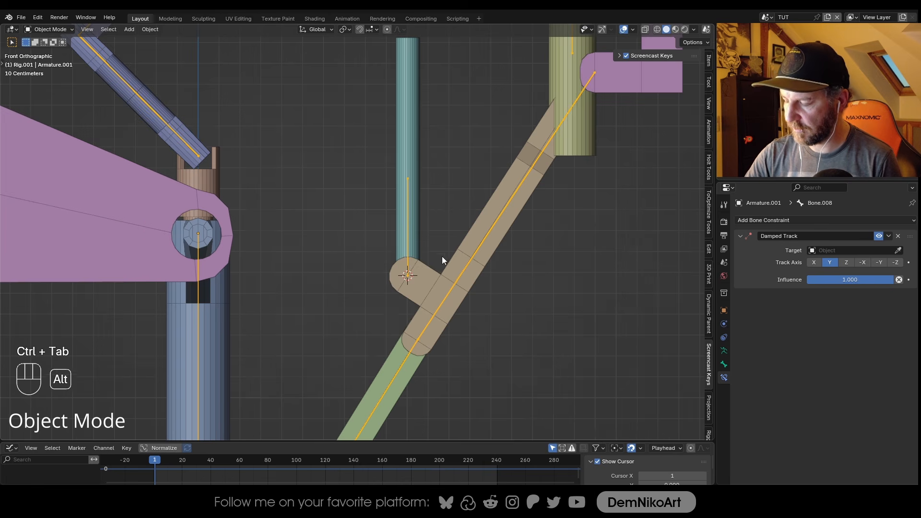
scroll(439, 274, down, 1)
key(ctrl+s)
Add a Sphere empty at the 3D cursor on the brace lug's pivot and set its size to 20 cm
key(shift+a)
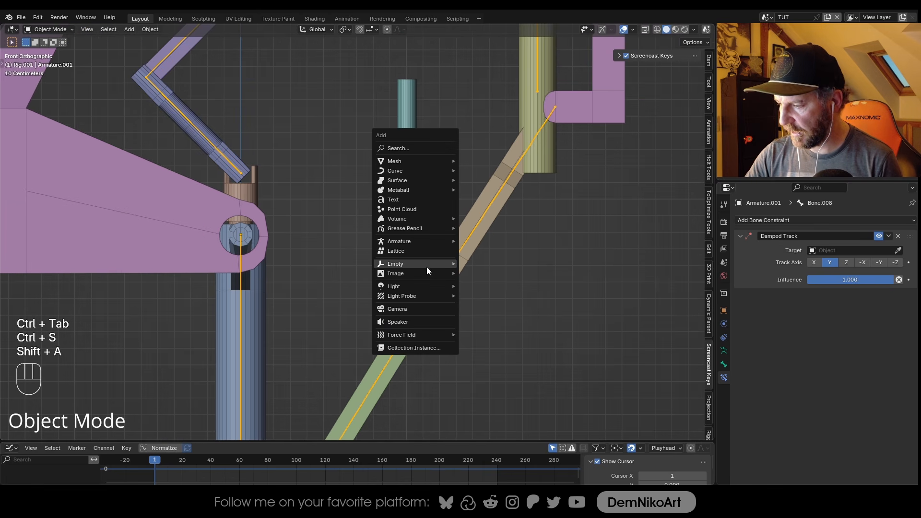
mouse_move(430, 264)
click(502, 315)
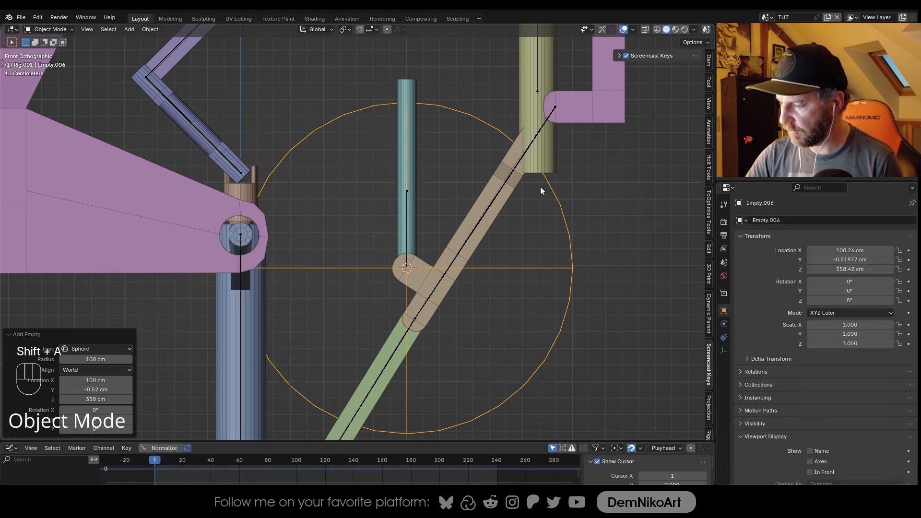
click(724, 351)
mouse_move(823, 245)
mouse_down()
mouse_move(797, 245)
mouse_move(824, 245)
mouse_up()
Parent the sphere empty to the upper brace mesh Plane.015 with Object (Keep Transform)
shift+middle_drag(445, 284, 449, 282)
click(428, 280)
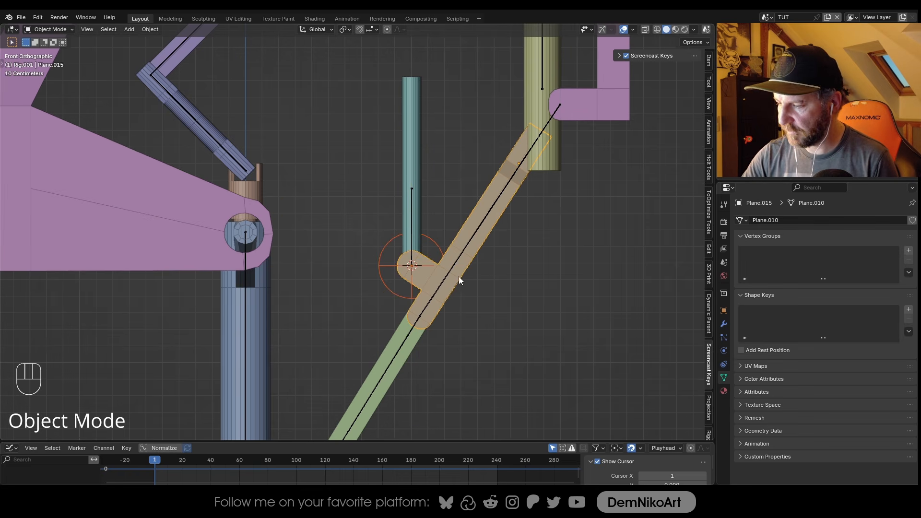
key(ctrl+p)
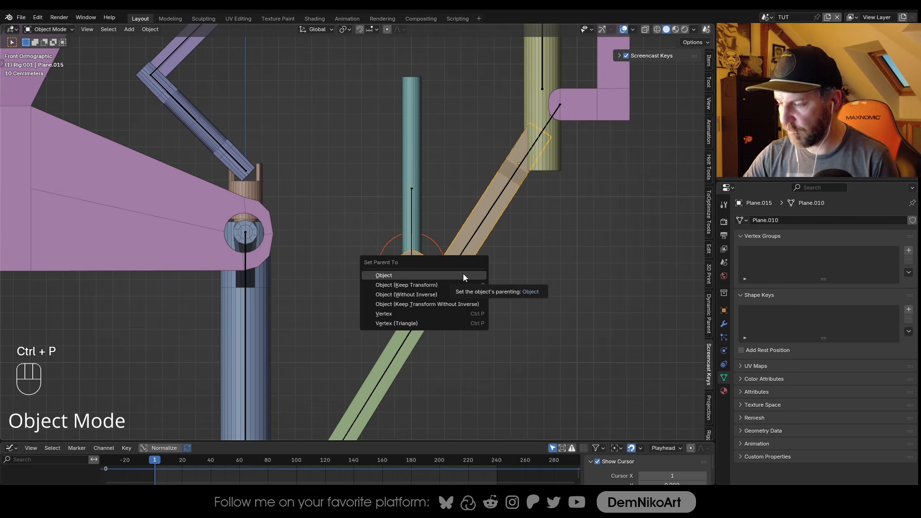
click(463, 276)
key(ctrl+p)
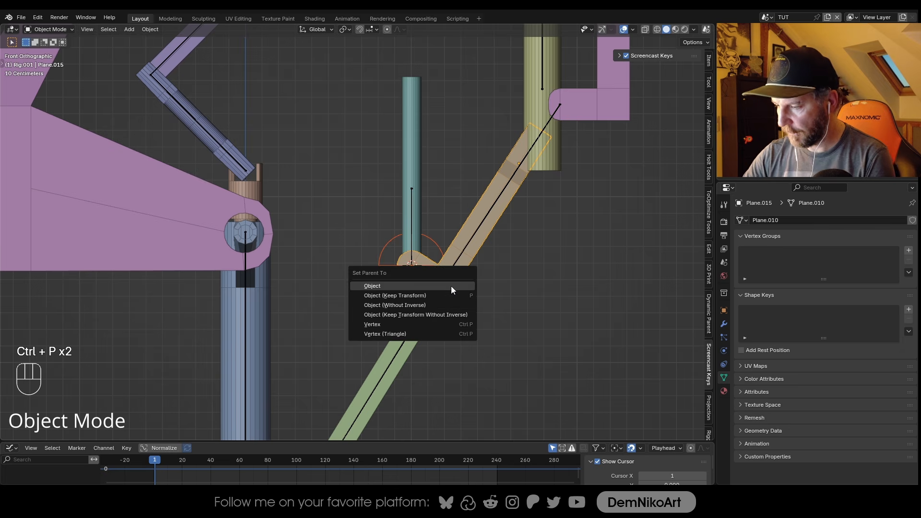
click(447, 295)
Duplicate the sphere empty and place the copy beside the olive cylinder, about 39 cm along X and 150 cm along Z
scroll(468, 251, down, 1)
click(414, 245)
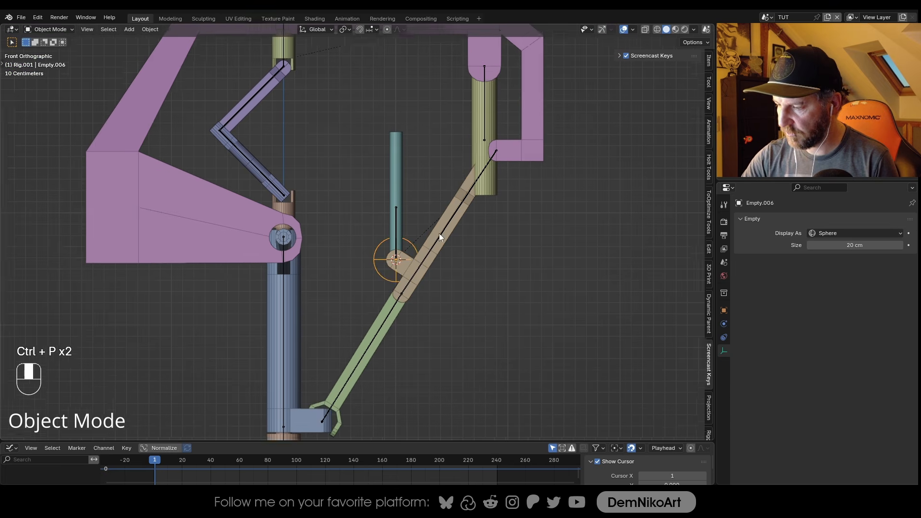
shift+middle_drag(444, 230, 419, 305)
key(shift+d)
click(467, 143)
scroll(467, 143, up, 2)
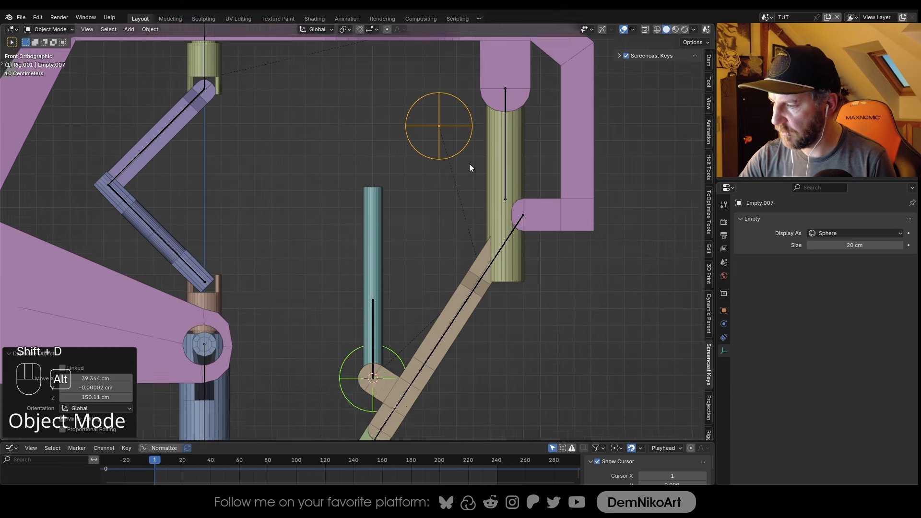
Snap the 3D cursor to the upper joint of the olive cylinder's bone and snap the duplicated empty to the cursor
alt+middle_drag(462, 180, 440, 253)
click(481, 167)
key(Tab)
click(481, 163)
key(shift+s)
click(467, 194)
key(Tab)
click(450, 198)
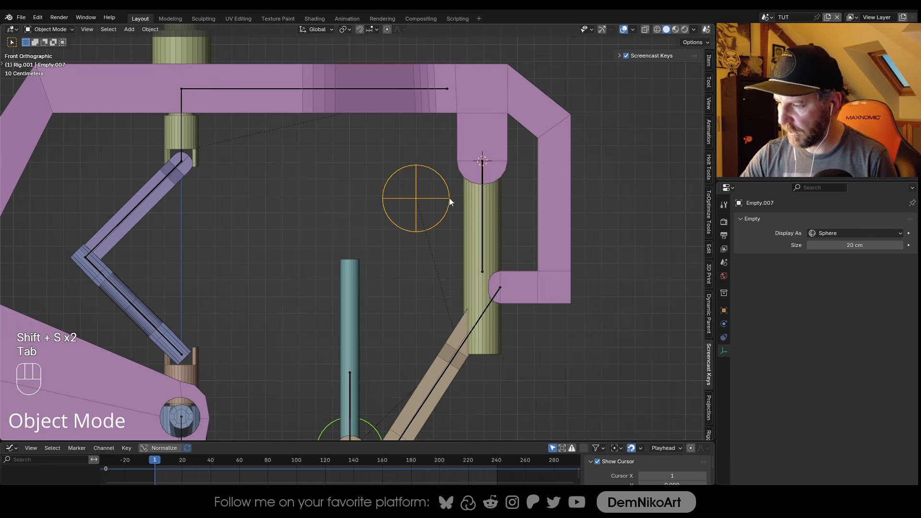
key(shift+s)
click(458, 140)
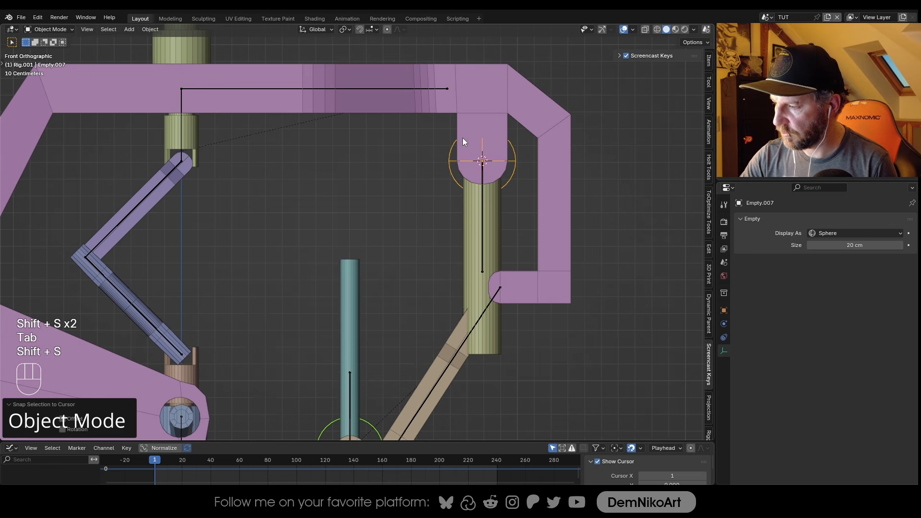
Parent the duplicated empty to the purple frame mesh Plane.013
shift+middle_drag(496, 175, 502, 178)
click(508, 123)
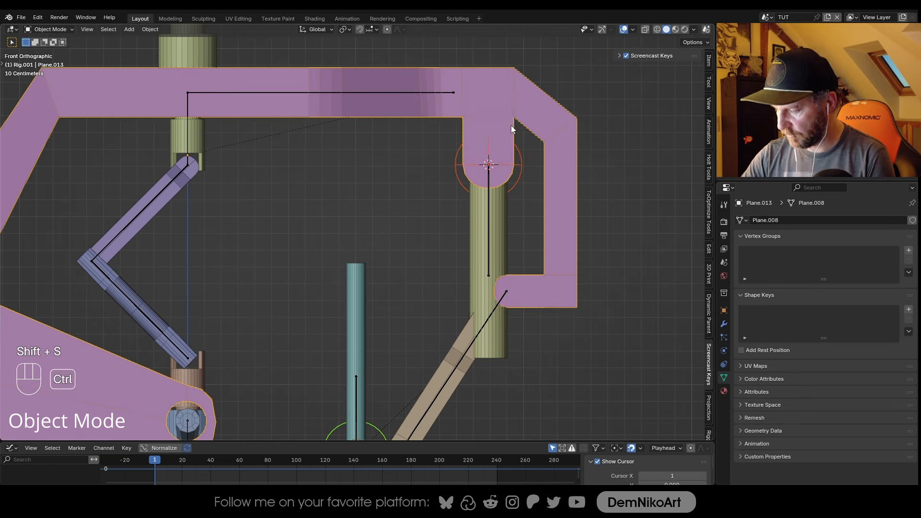
key(ctrl+p)
click(514, 124)
In Pose Mode, set the Damped Track target of the teal cylinder's bone to the upper empty Empty.007
click(489, 219)
key(ctrl+Tab)
scroll(386, 321, down, 2)
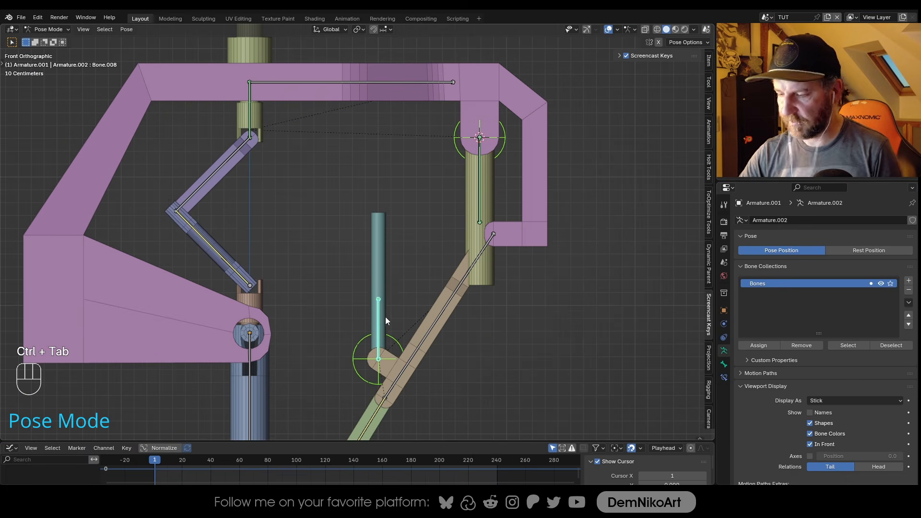
shift+middle_drag(379, 313, 385, 301)
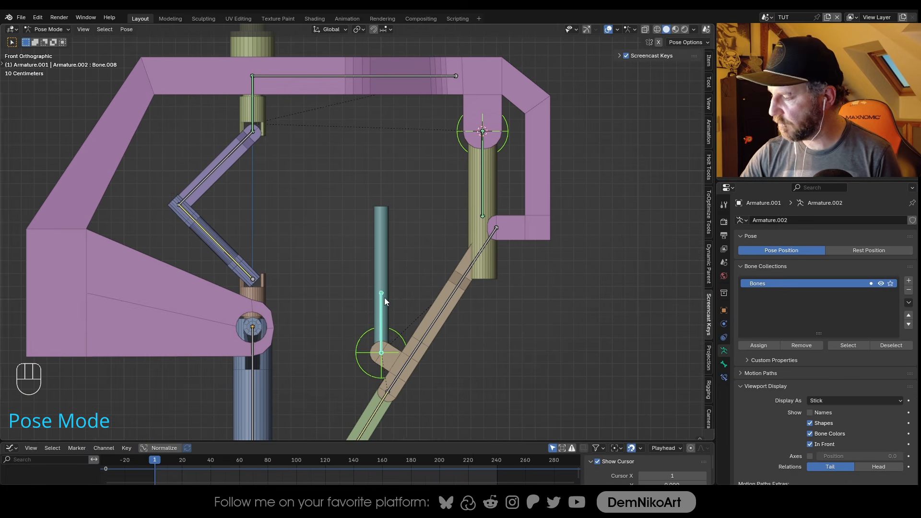
click(725, 378)
shift+middle_drag(567, 280, 567, 303)
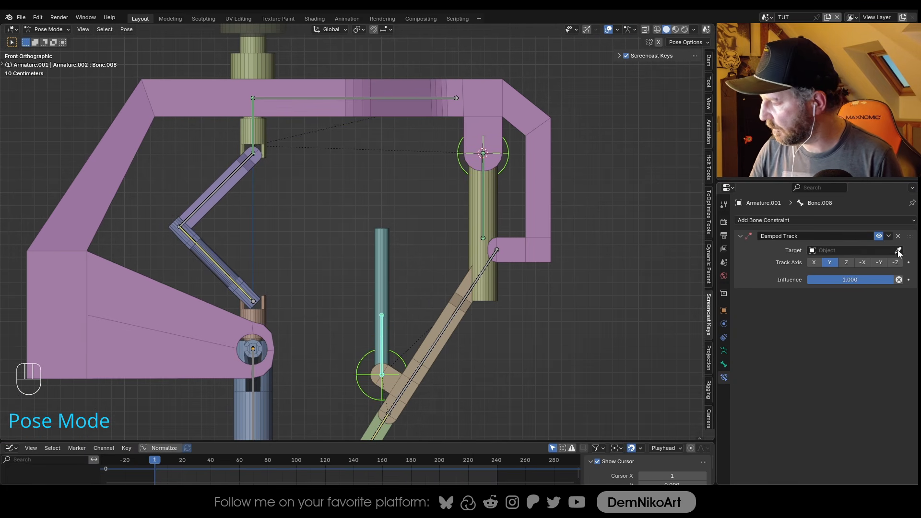
click(460, 163)
Set the Damped Track target of the olive cylinder's bone to the lower empty Empty.006
shift+middle_drag(404, 349, 422, 294)
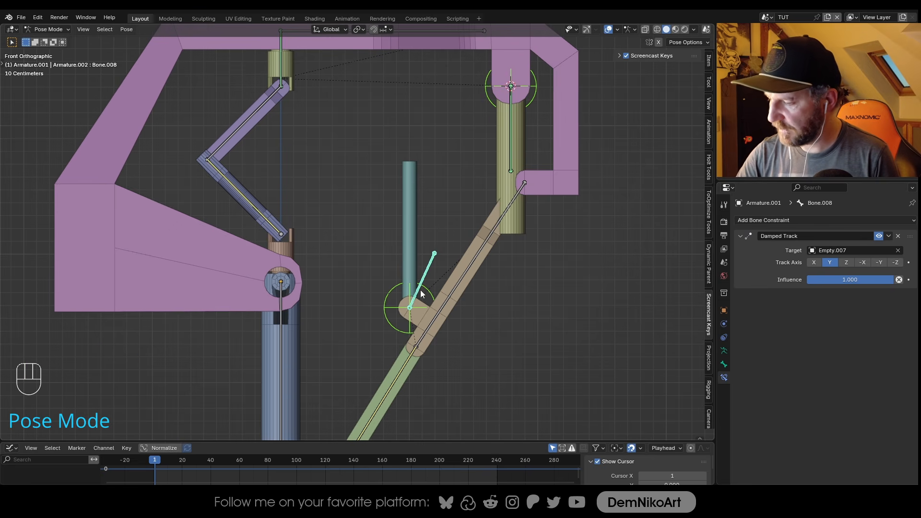
click(511, 86)
shift+middle_drag(507, 162, 496, 206)
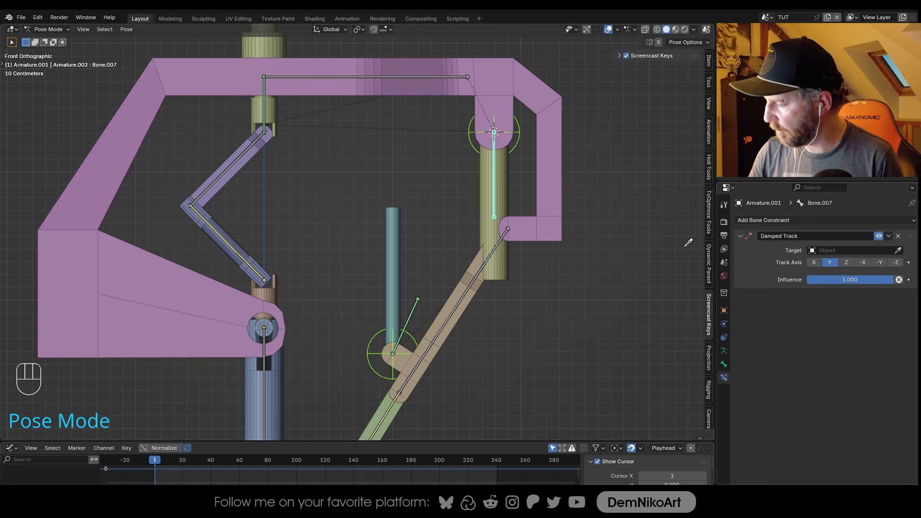
click(367, 350)
scroll(457, 263, down, 1)
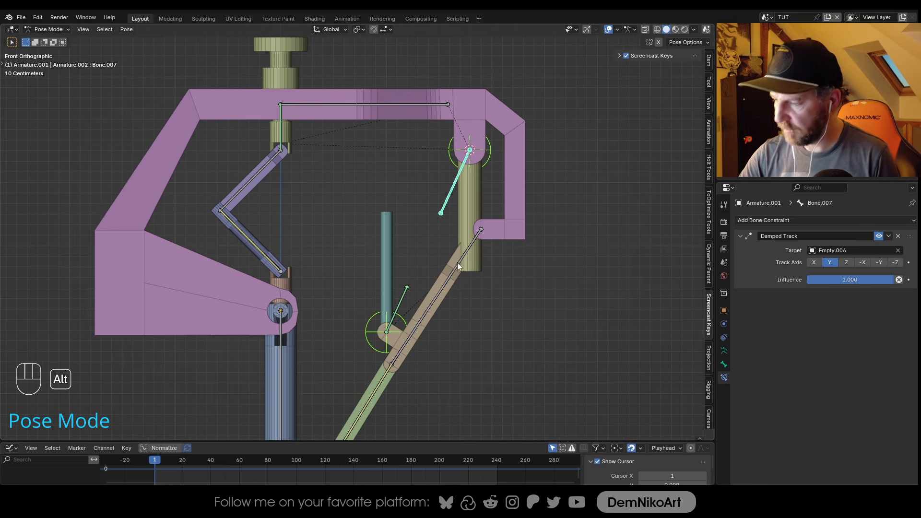
Undo the last two changes and disable the Damped Track constraint on the teal cylinder's bone
shift+middle_drag(455, 262, 460, 263)
key(ctrl+z)
key(ctrl+z)
Parent the teal cylinder mesh to its own actuator bone using the Bone parent type
key(ctrl+Tab)
click(407, 264)
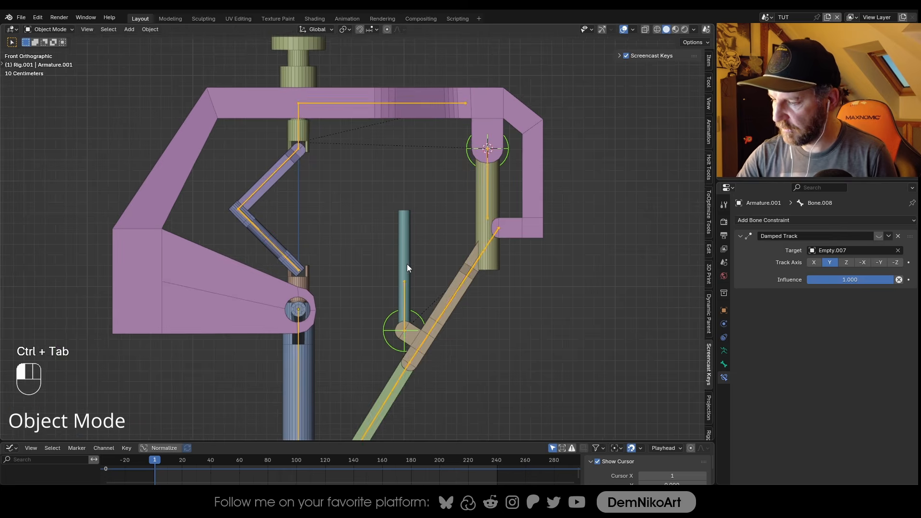
scroll(422, 273, up, 3)
shift+click(436, 324)
key(ctrl+Tab)
key(ctrl+p)
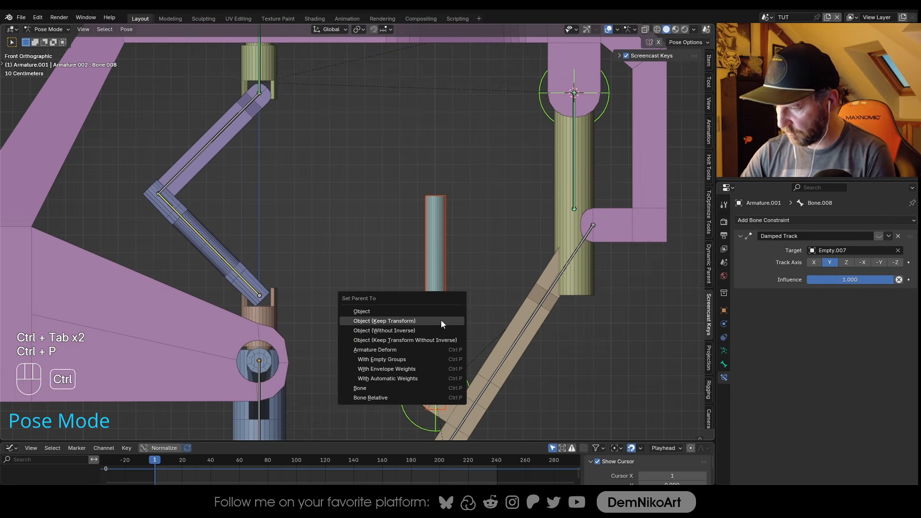
click(427, 388)
Parent the olive cylinder mesh to its own actuator bone using the Bone parent type
key(ctrl+Tab)
click(551, 240)
shift+click(541, 235)
key(ctrl+Tab)
click(540, 235)
key(ctrl+p)
click(540, 234)
key(ctrl+Tab)
key(ctrl+Tab)
Re-enable the Damped Track constraints on the teal and olive cylinder bones
click(398, 314)
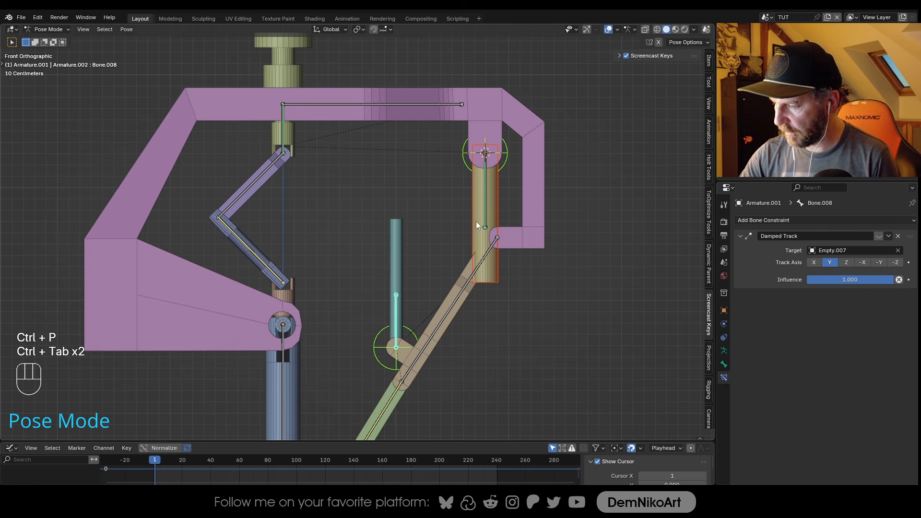
shift+middle_drag(404, 310, 410, 302)
click(880, 236)
click(501, 152)
click(879, 236)
Test the retraction by rotating the MAIN bone in front view, and cancel the rotation
key(ctrl+Tab)
middle_drag(474, 233, 455, 301)
key(KP_1)
key(ctrl+Tab)
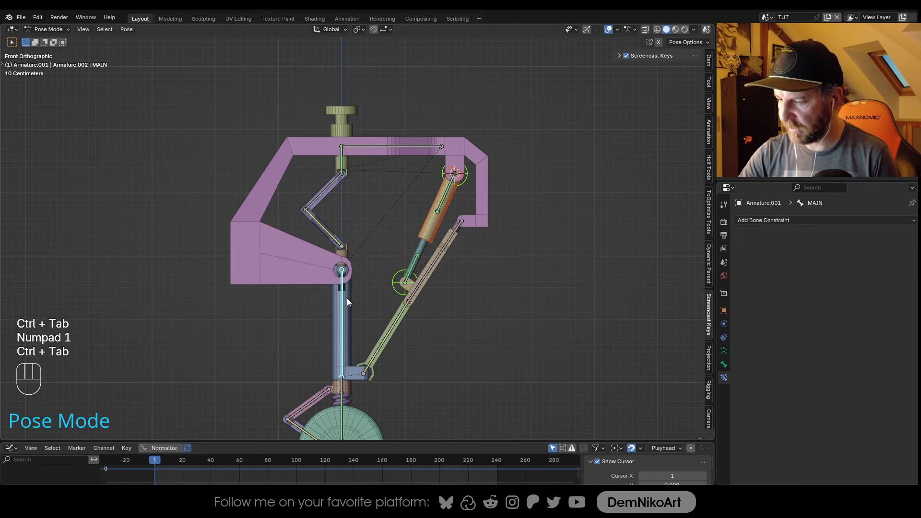
key(r)
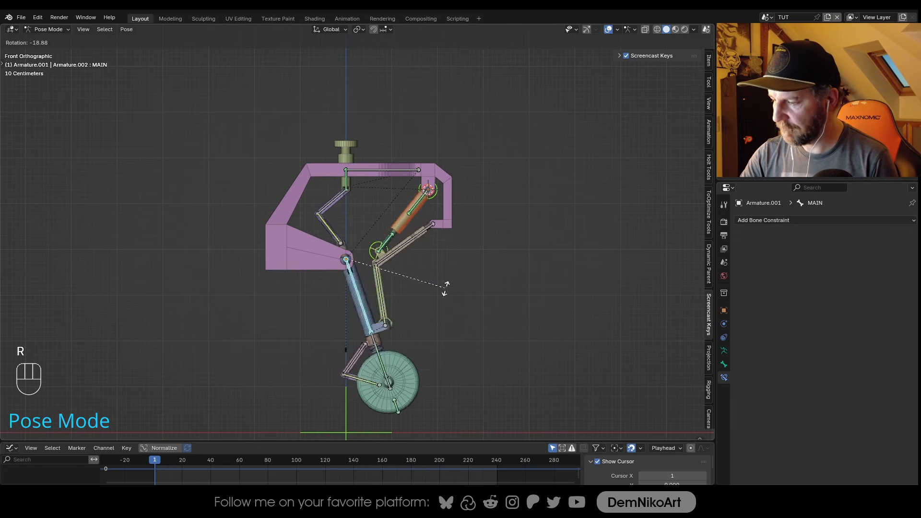
key(Escape)
Test moving the Root bone vertically along the global Z axis, and cancel the move
middle_drag(453, 265, 433, 277)
scroll(428, 305, up, 2)
click(354, 342)
key(r)
key(z)
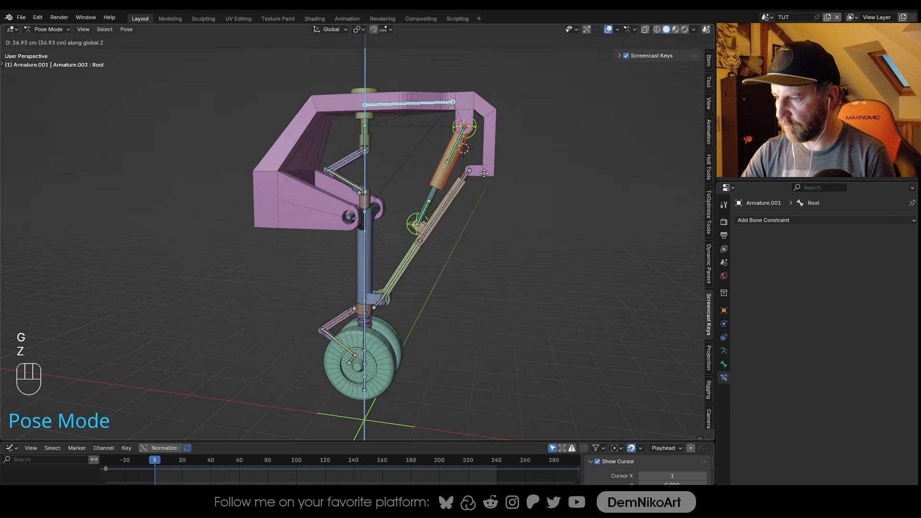
key(Escape)
In Edit Mode, parent the short vertical bone Root.001 to the Root bone with Keep Offset
shift+middle_drag(443, 189, 462, 219)
scroll(462, 219, up, 2)
key(Tab)
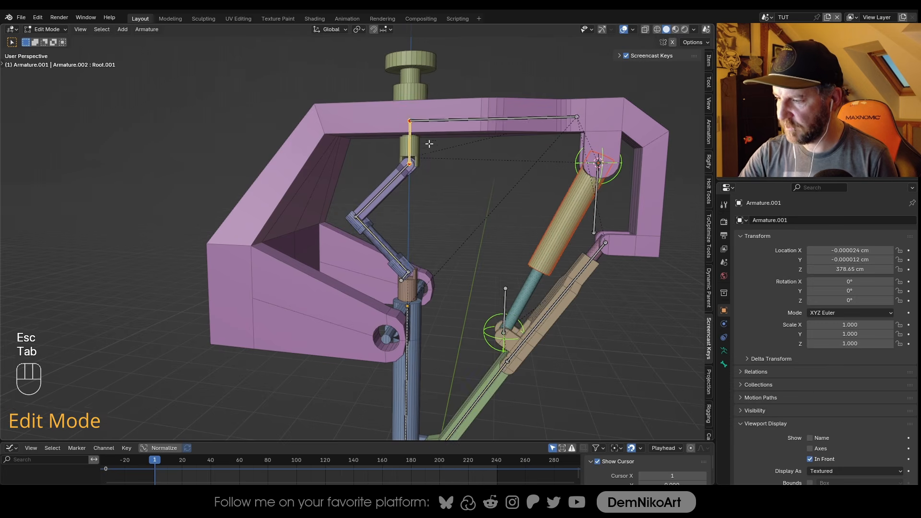
shift+click(440, 165)
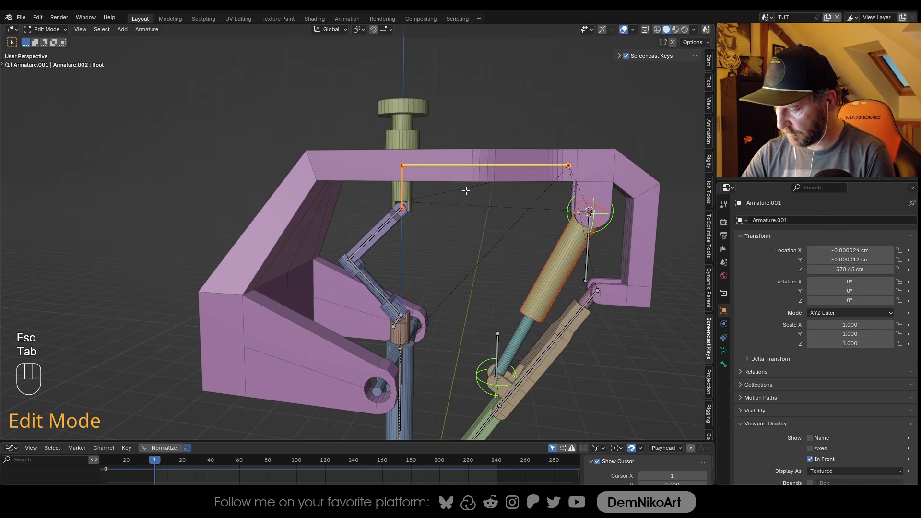
key(ctrl+p)
click(468, 189)
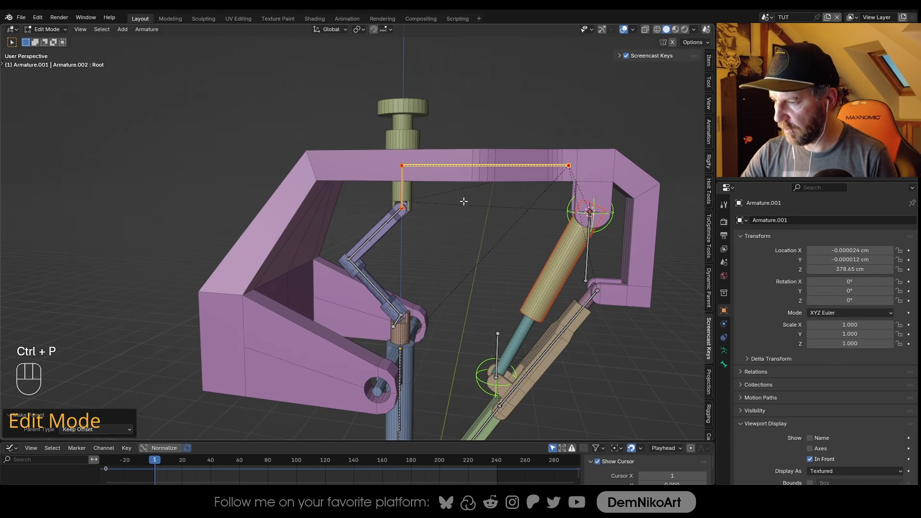
Display the armature's bones as Octahedral in Pose Mode and inspect the Root and Root.001 bones
key(Tab)
scroll(439, 238, down, 3)
click(724, 351)
click(827, 401)
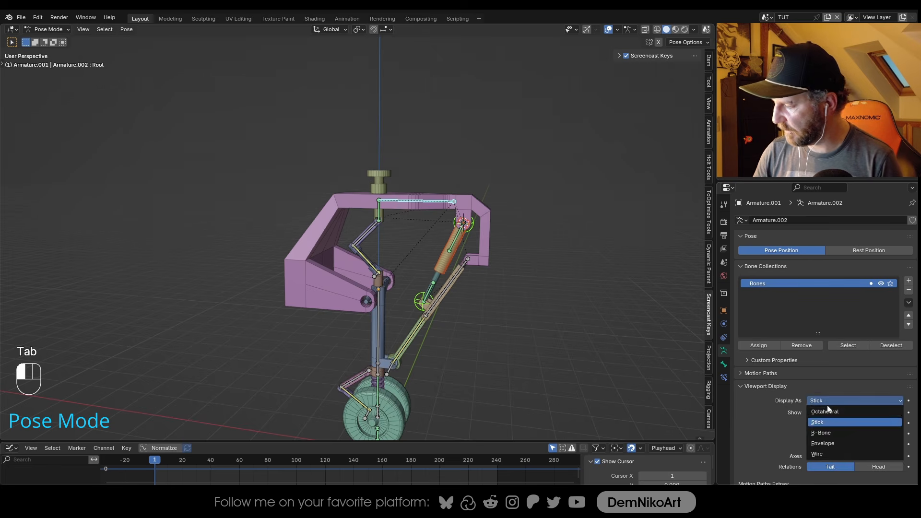
click(827, 412)
scroll(418, 219, up, 3)
middle_drag(432, 211, 446, 226)
middle_drag(465, 263, 408, 217)
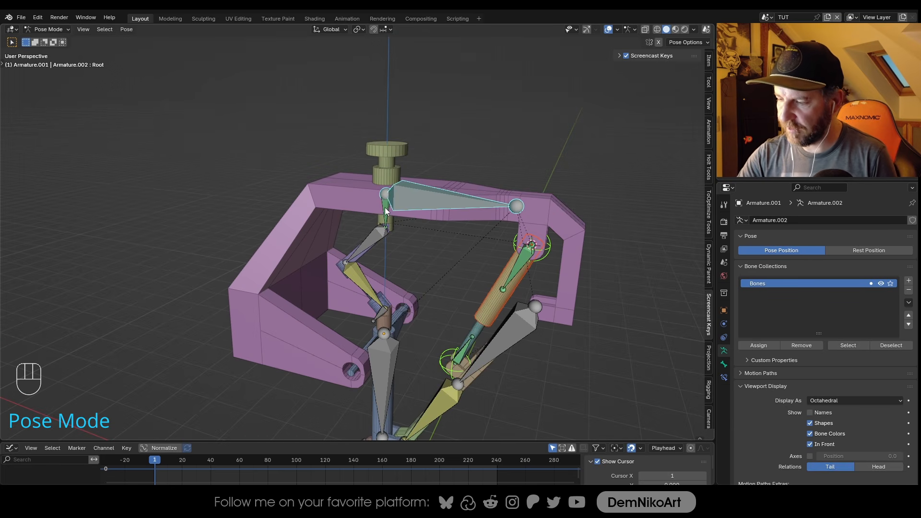
click(386, 213)
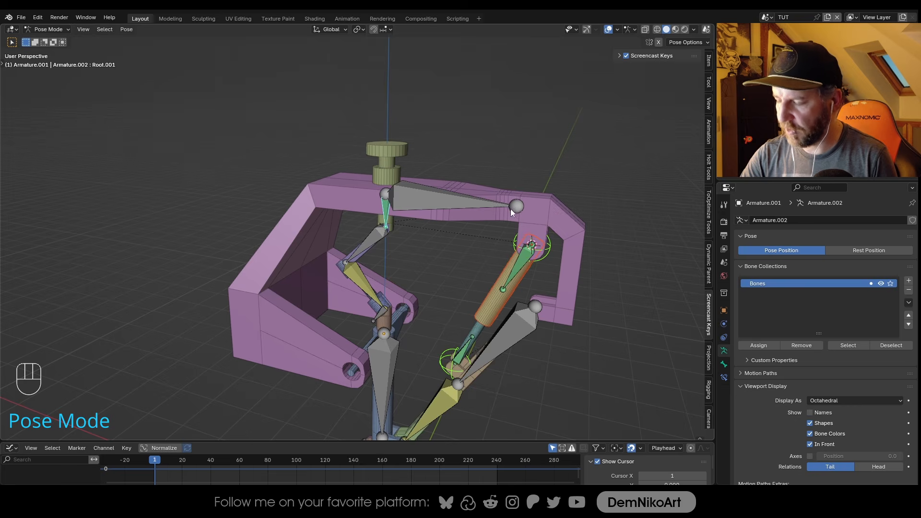
middle_drag(495, 231, 490, 226)
Test the suspension by lowering the Root bone about 43 cm along global Z and shifting it vertically again
key(g)
key(z)
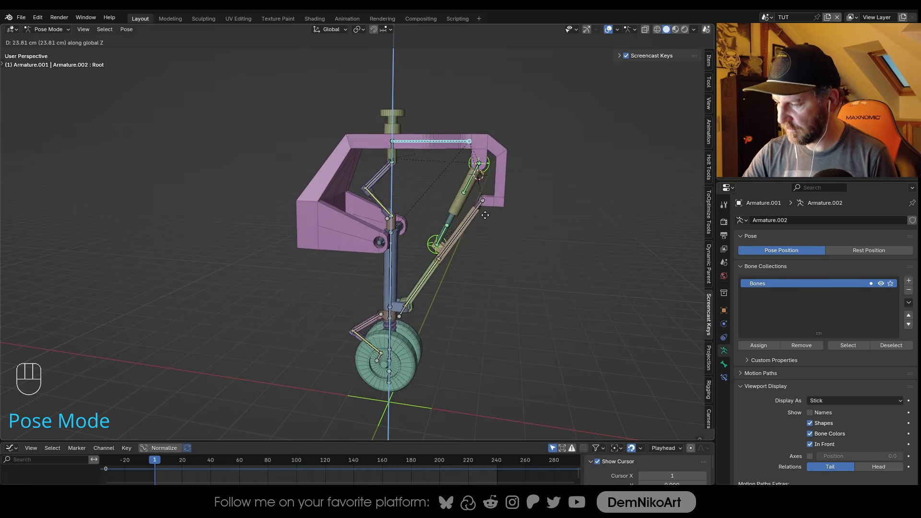
click(486, 248)
key(KP_1)
scroll(436, 269, down, 2)
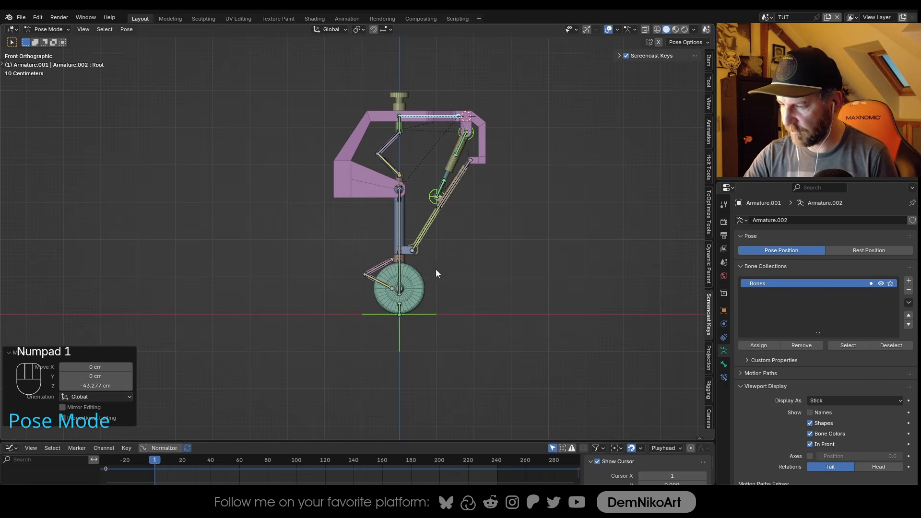
scroll(416, 270, up, 3)
key(g)
key(z)
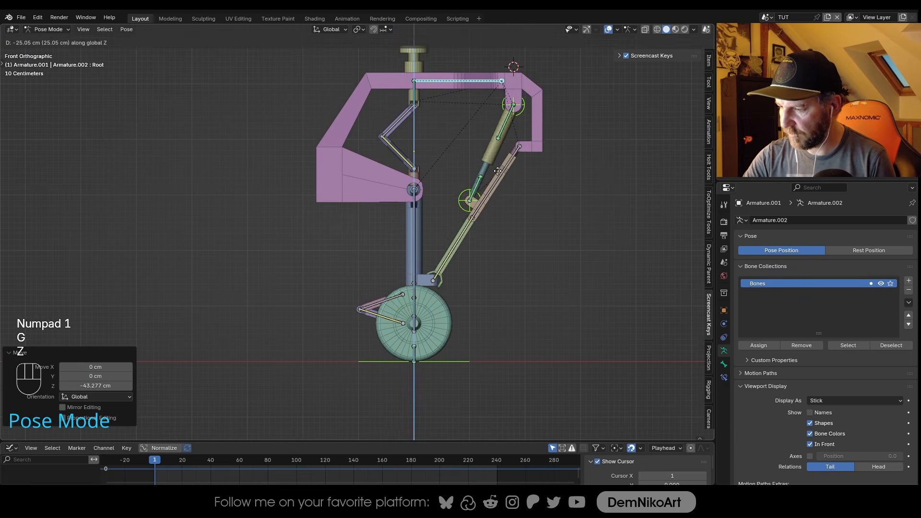
click(416, 220)
Test swinging the main strut by rotating the MAIN bone in front view
click(417, 220)
key(r)
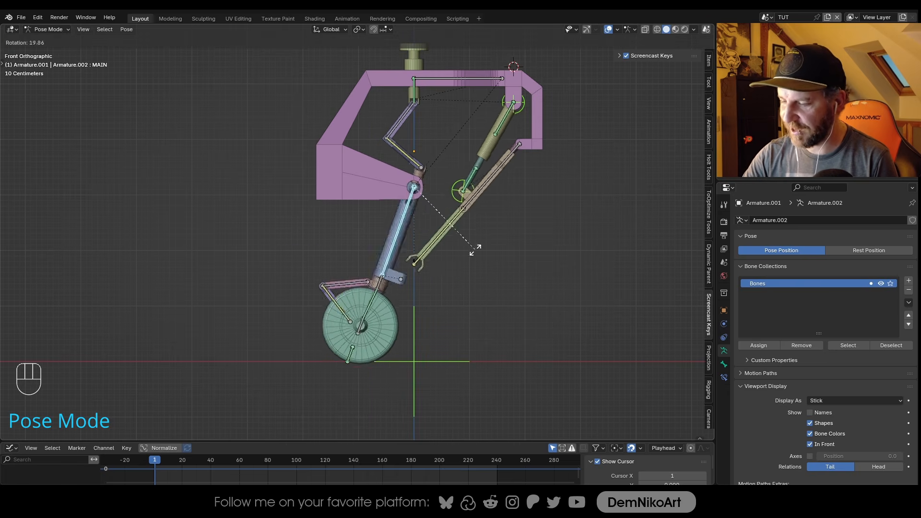
click(475, 226)
Test moving the Ground empty up along the global Z axis in Object Mode, and cancel the move
key(ctrl+Tab)
click(440, 363)
key(g)
key(z)
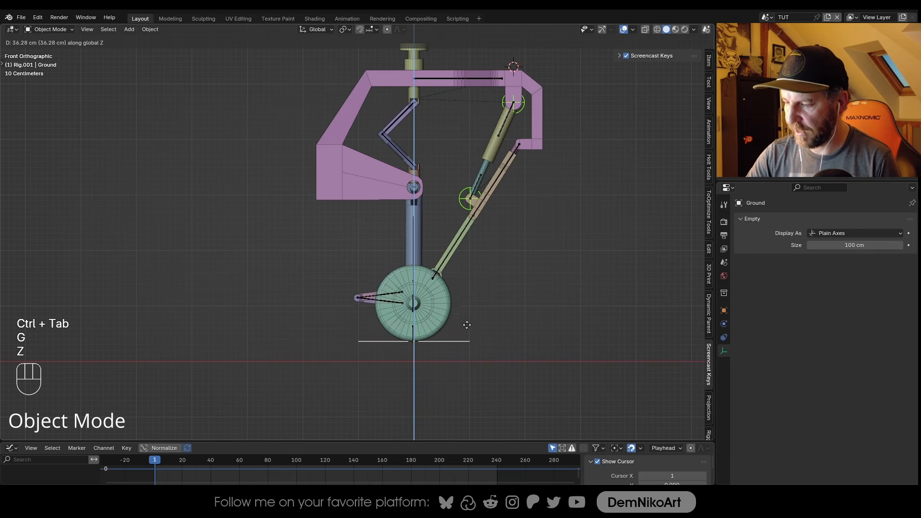
key(Escape)
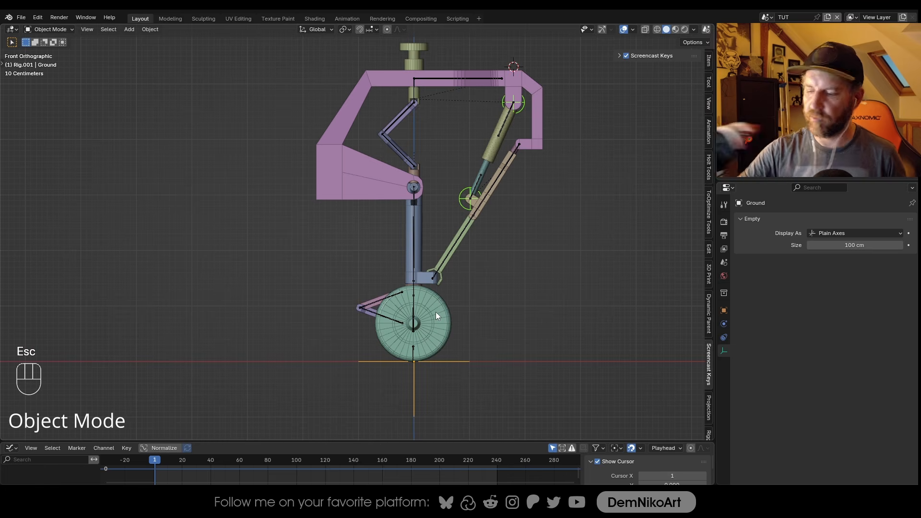
Return to Pose Mode and clear the Root bone's location
key(ctrl+Tab)
key(alt+g)
key(alt+g)
middle_drag(482, 225, 434, 263)
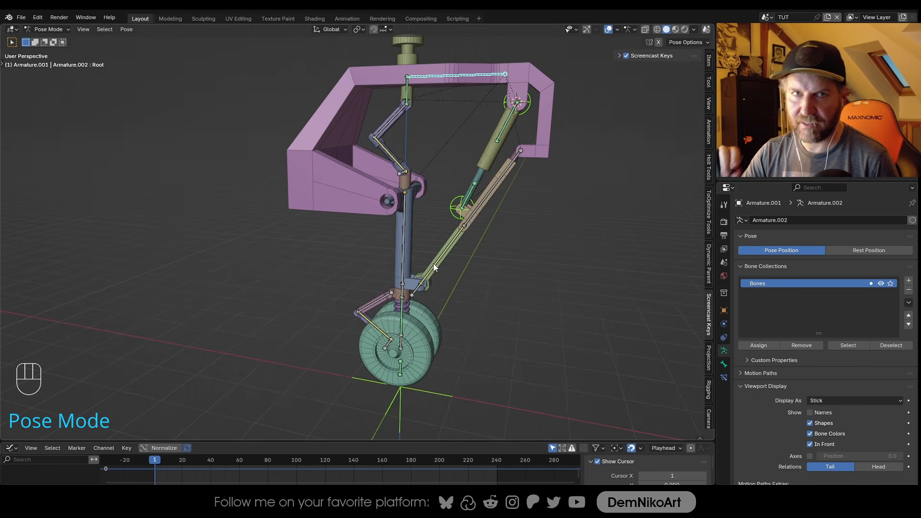
Clear the MAIN bone's rotation and try rotating it about the global Y axis, cancelling the attempt
click(405, 248)
key(alt+r)
key(r)
key(y)
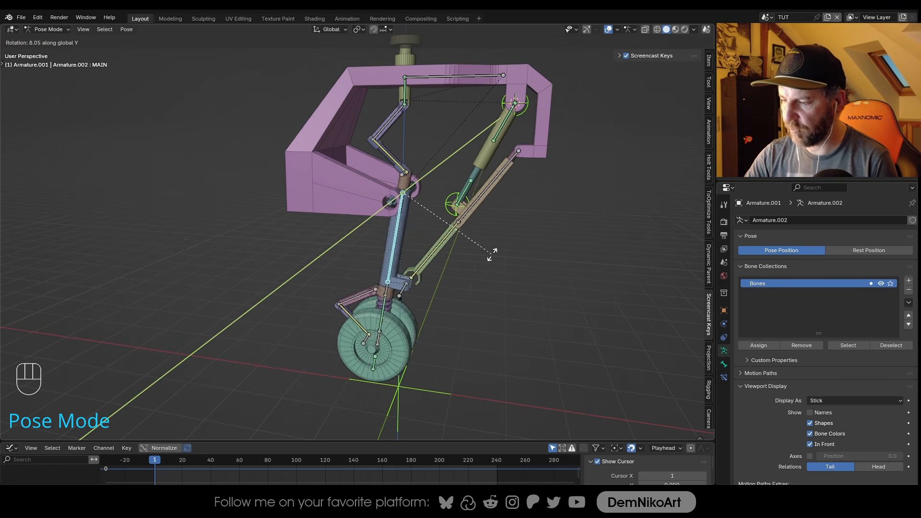
key(Escape)
Add a Limit Rotation constraint to the MAIN bone and set its owner to Local Space
alt+drag(472, 244, 480, 268)
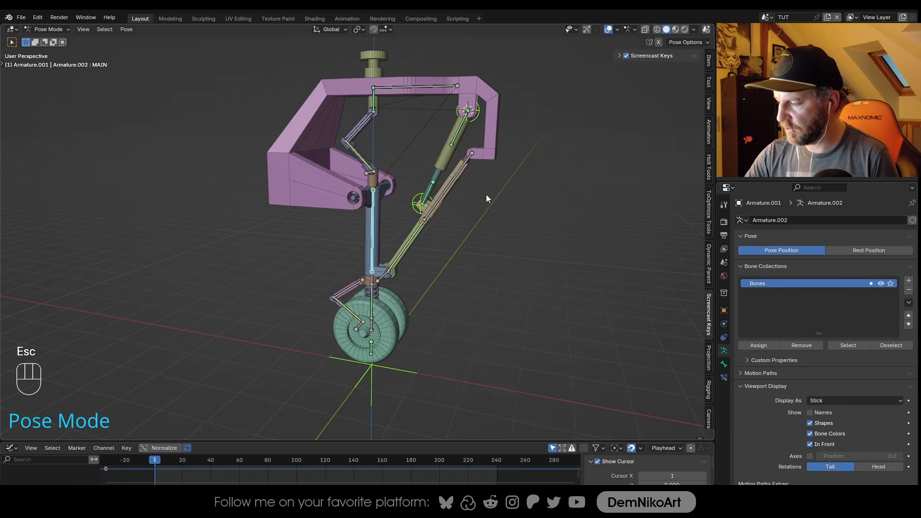
click(725, 377)
click(769, 222)
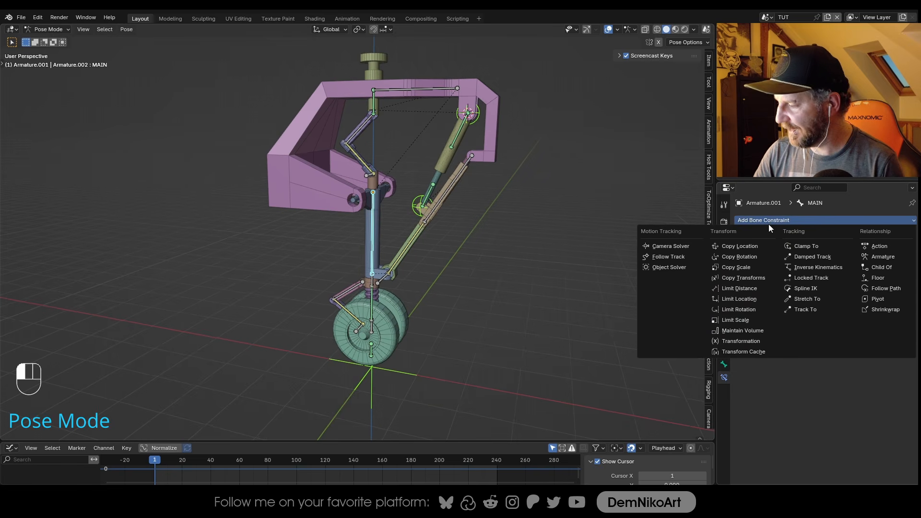
click(749, 309)
alt+drag(447, 330, 458, 304)
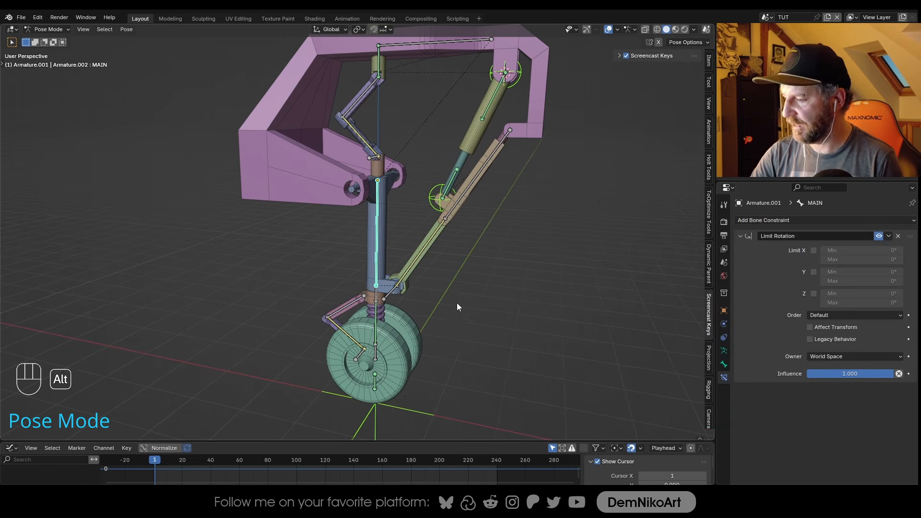
click(827, 355)
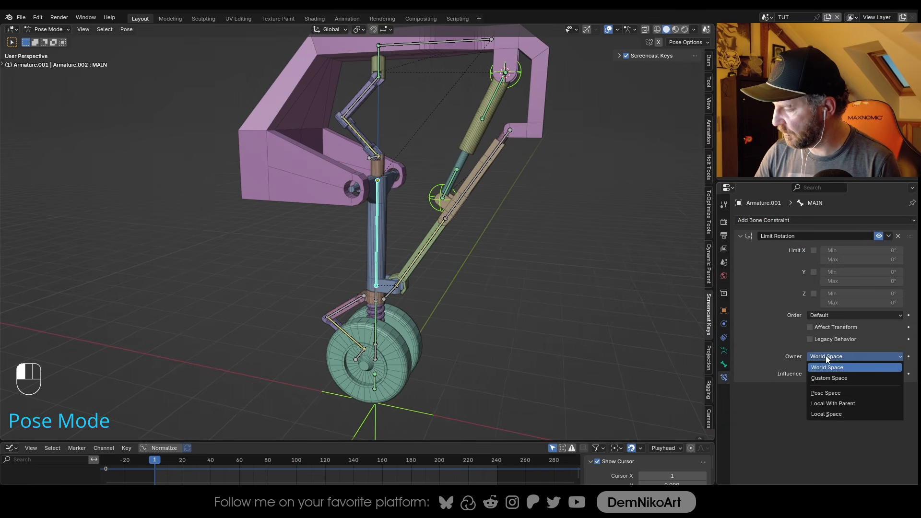
click(828, 413)
Turn on the armature's bone axes display and examine the MAIN bone's local axes
alt+drag(452, 269, 441, 290)
scroll(442, 290, up, 3)
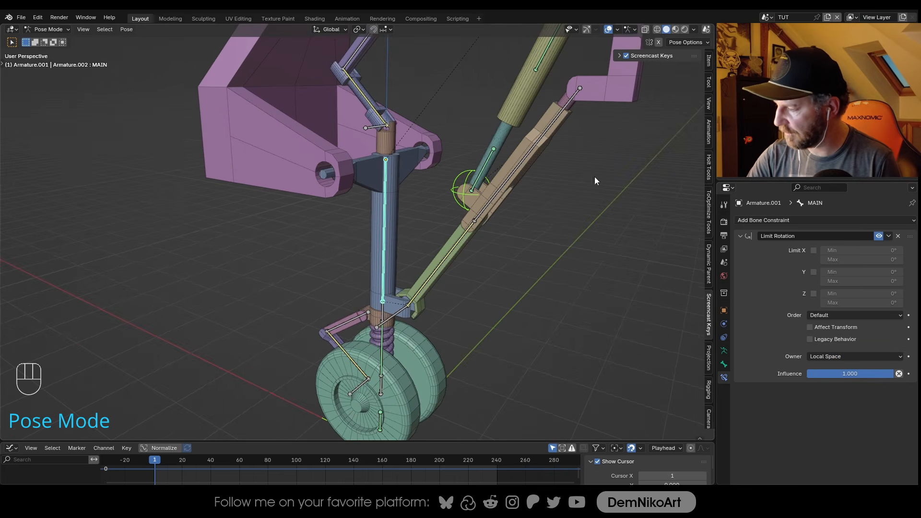
alt+drag(432, 240, 408, 225)
click(724, 351)
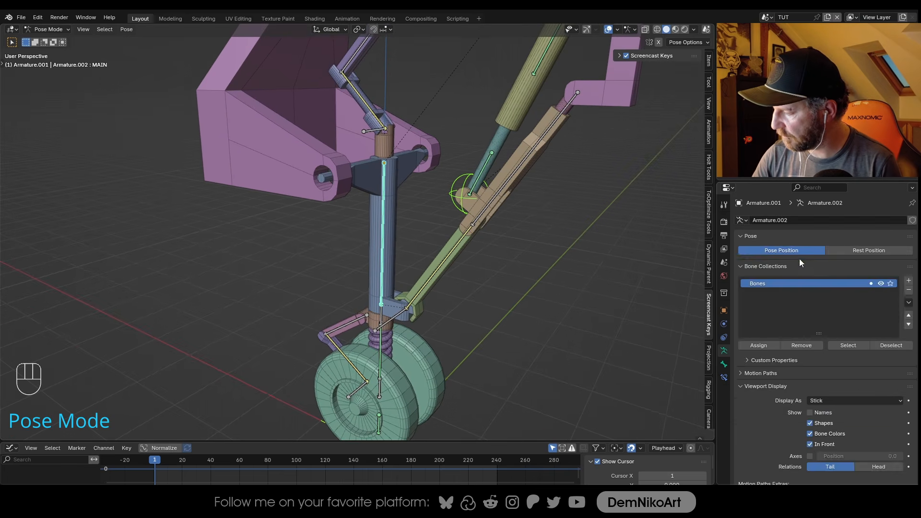
scroll(815, 307, down, 5)
scroll(807, 306, down, 2)
click(810, 312)
alt+drag(451, 282, 438, 151)
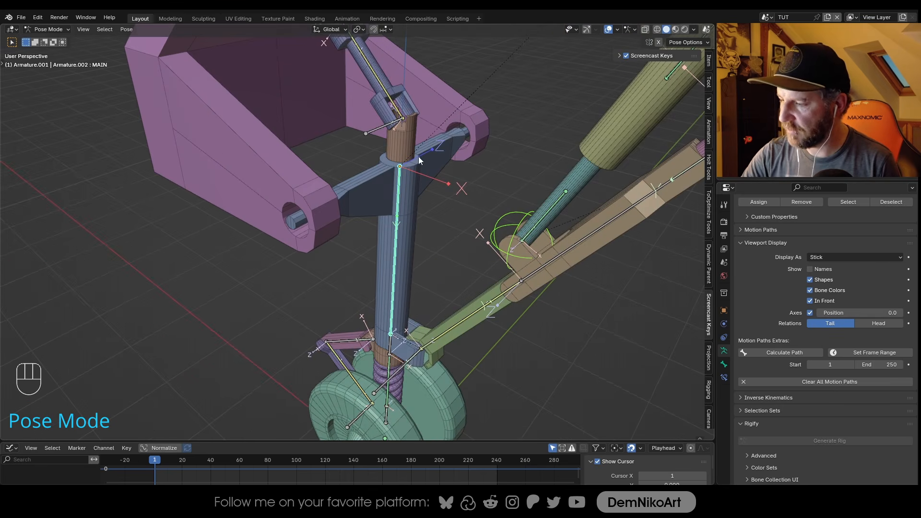
alt+drag(462, 196, 456, 274)
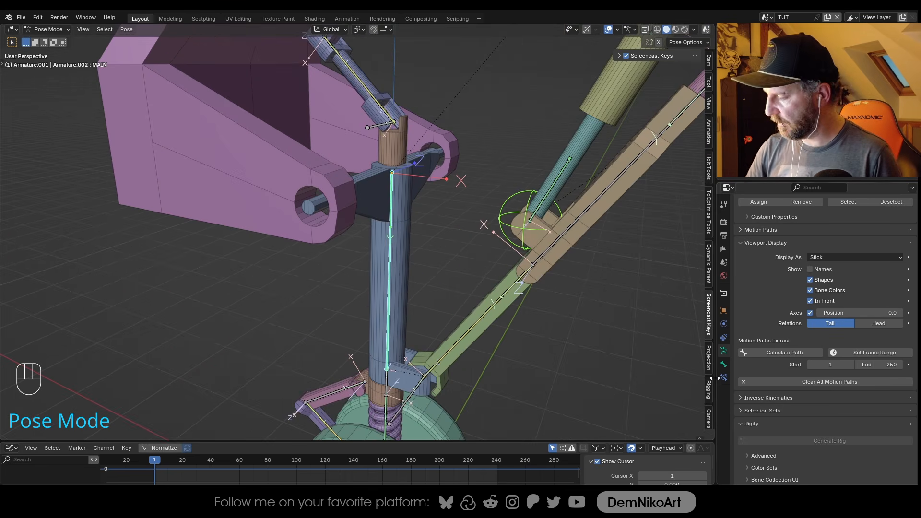
Enable the X, Y and Z limits in the MAIN bone's Limit Rotation constraint
click(726, 377)
mouse_move(487, 301)
alt+mouse_down()
mouse_move(473, 341)
mouse_move(476, 313)
alt+mouse_up()
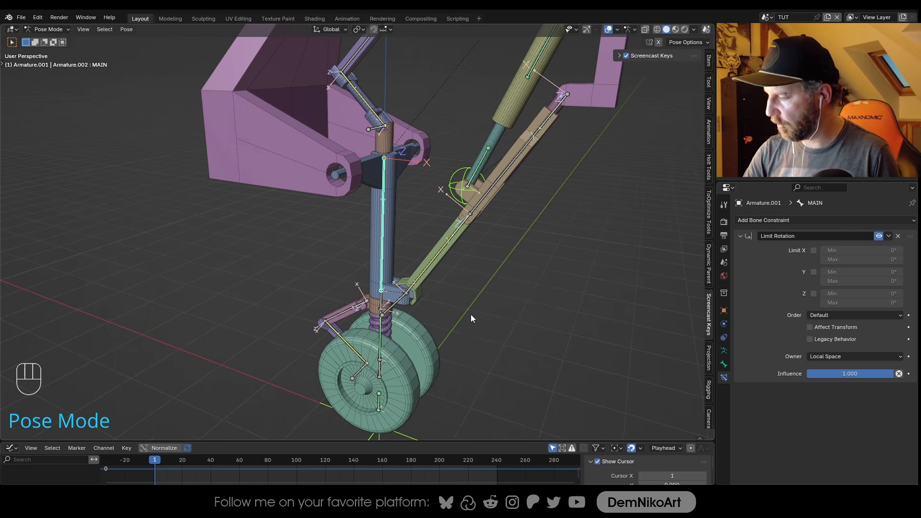
click(814, 294)
click(814, 293)
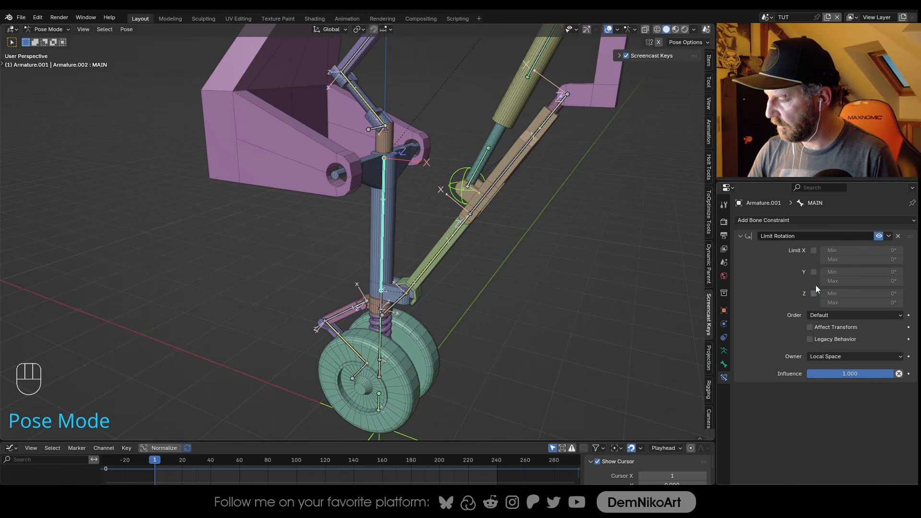
click(814, 251)
click(814, 271)
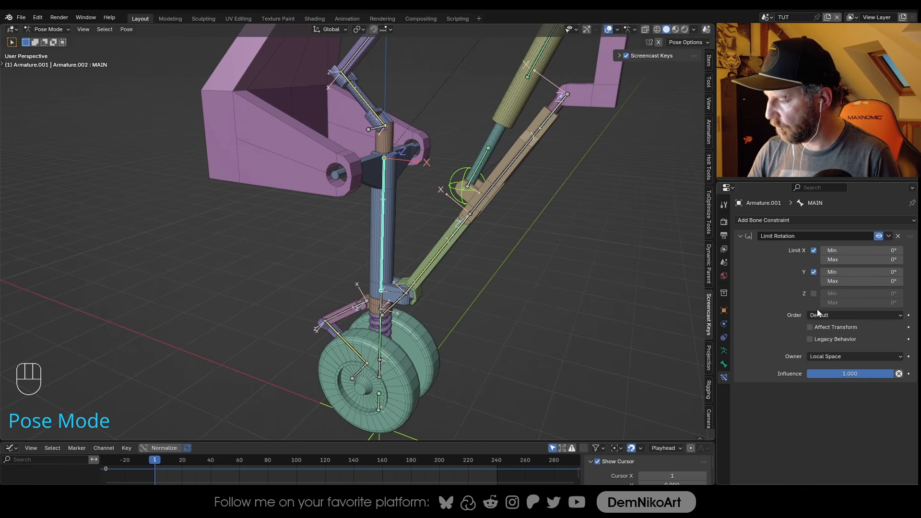
click(814, 293)
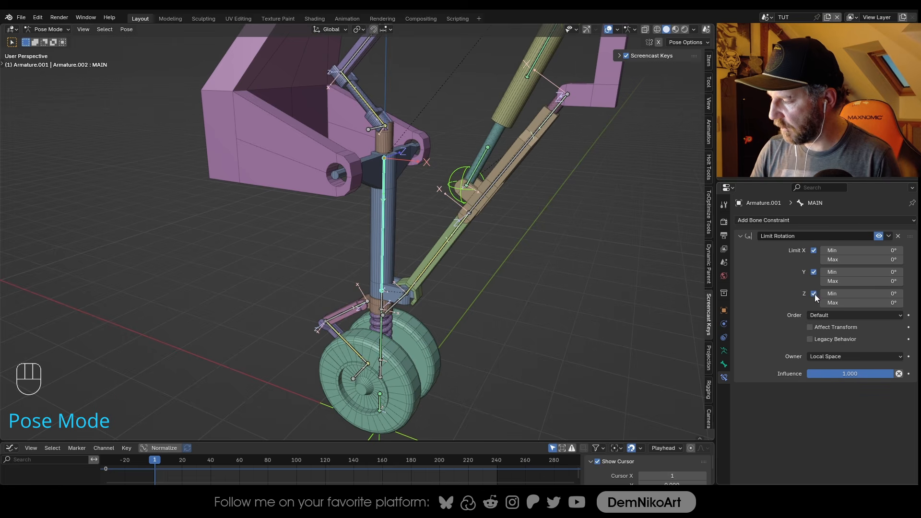
Turn off the Z limit in the MAIN bone's Limit Rotation constraint and hide the viewport sidebar
alt+drag(460, 312, 453, 305)
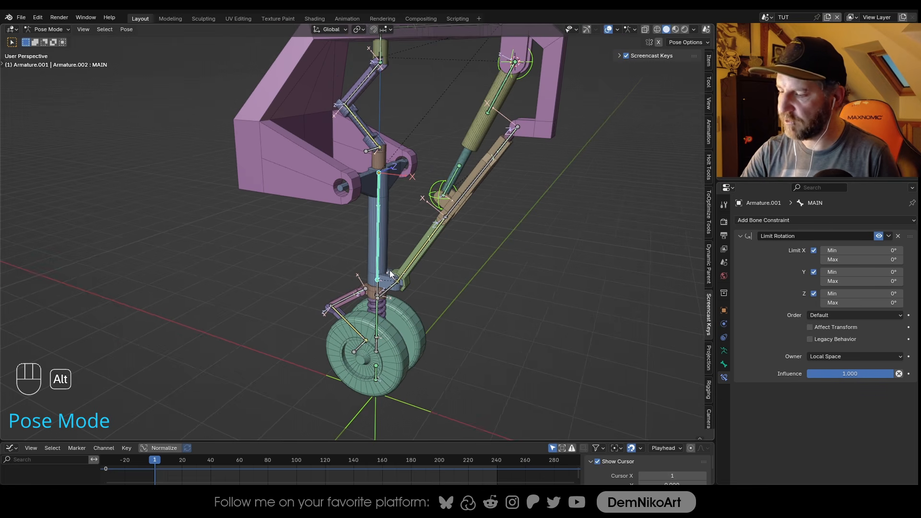
key(KP_1)
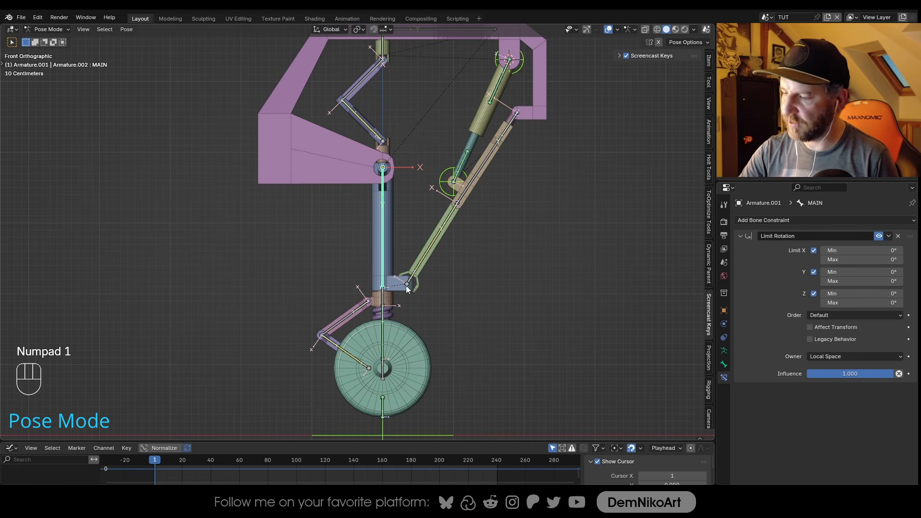
click(814, 294)
alt+drag(484, 259, 497, 295)
key(n)
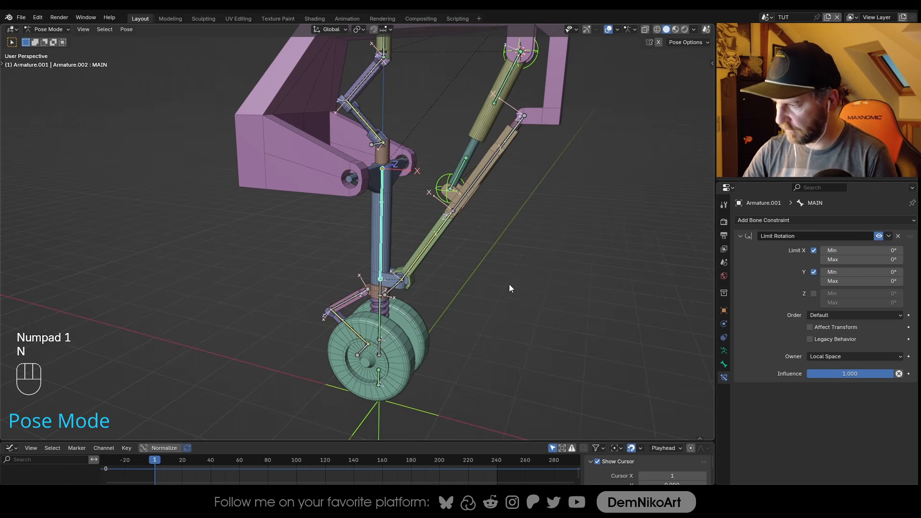
Set the MAIN bone's rotation mode to XYZ Euler in its transform properties
key(n)
click(710, 59)
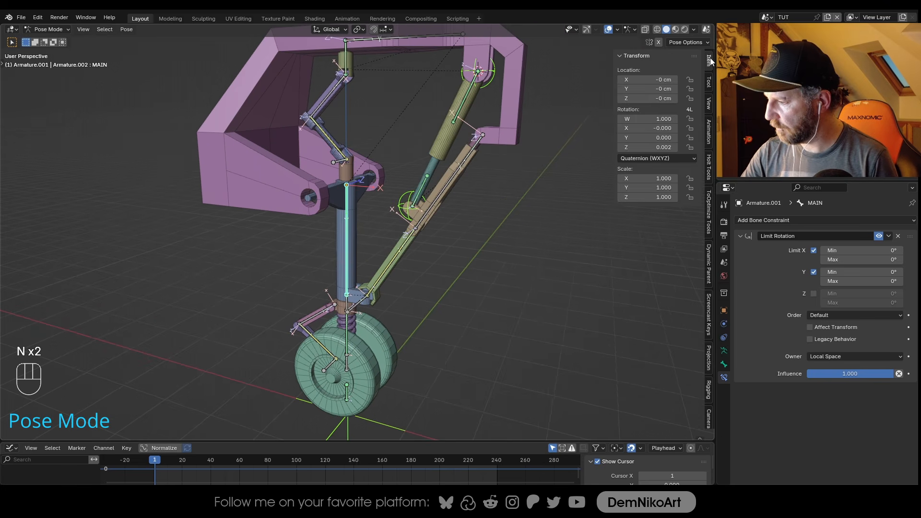
click(660, 162)
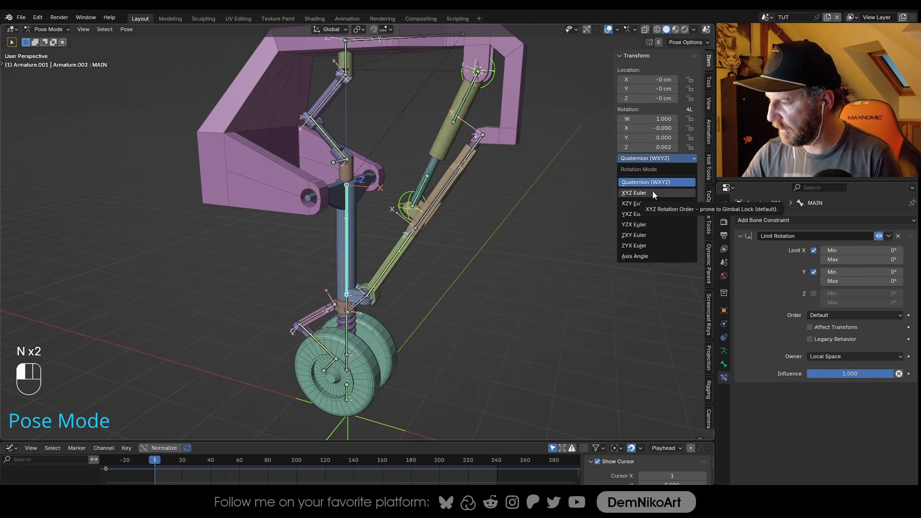
click(656, 193)
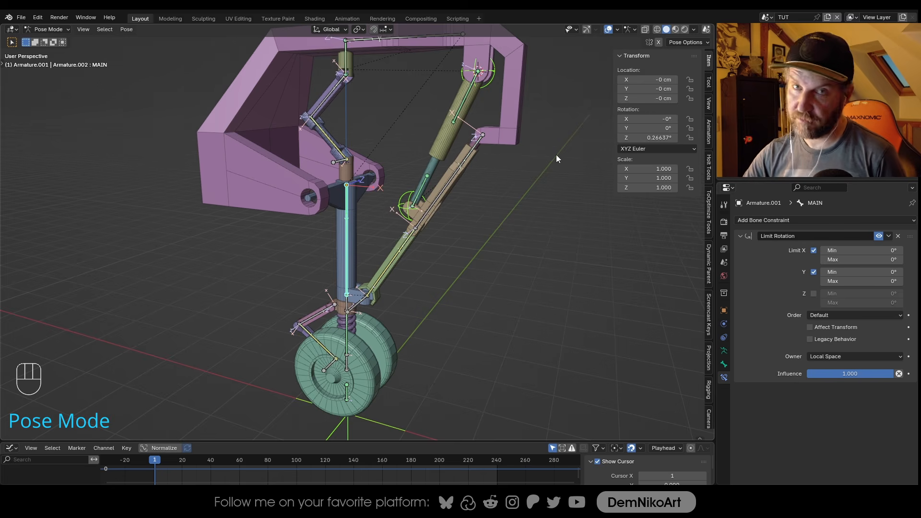
Test-rotate the MAIN bone about the global Y axis to identify its local rotation axis, then cancel the rotation
shift+middle_drag(440, 287, 449, 262)
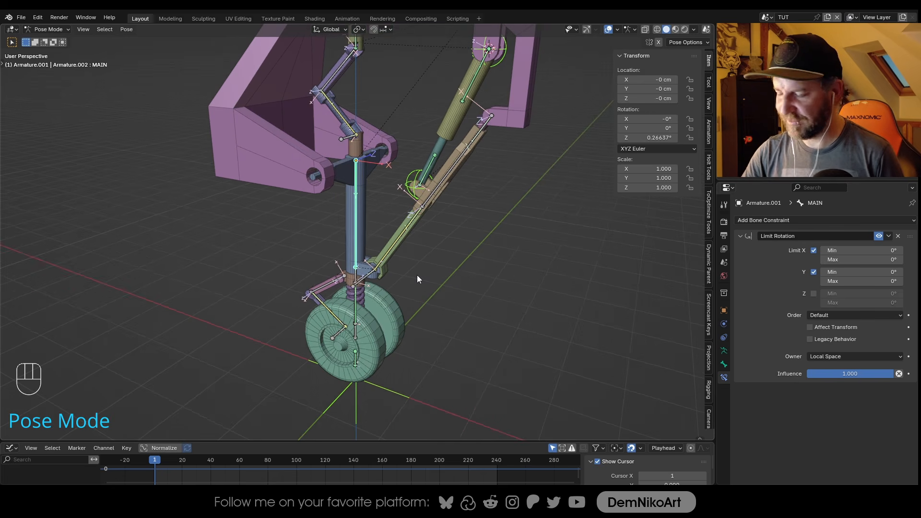
scroll(448, 241, up, 3)
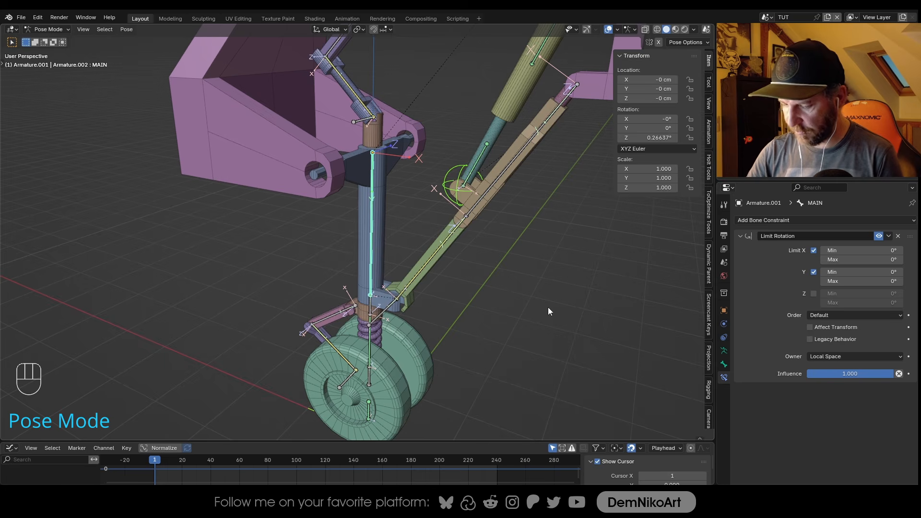
key(r)
key(Escape)
key(r)
key(y)
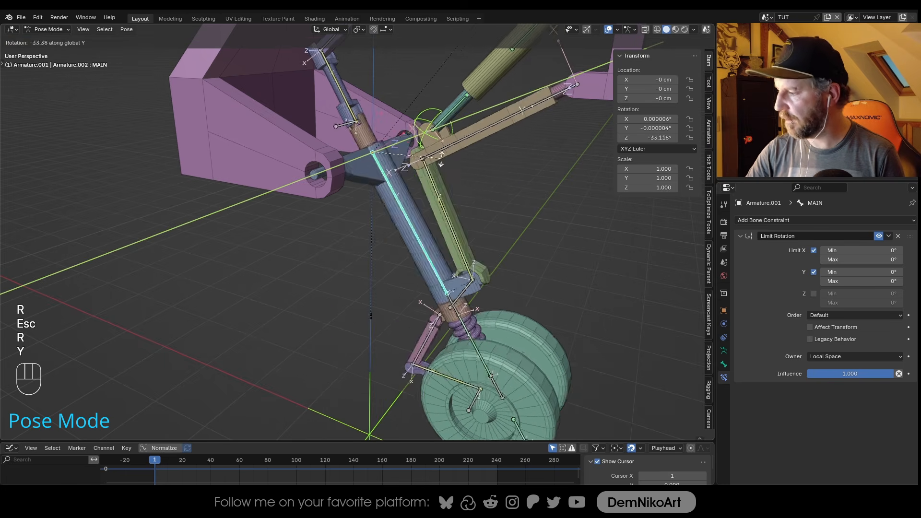
key(Escape)
Reset the MAIN bone's Z rotation to 0° and enable the Z limit in its Limit Rotation constraint with a minimum of -90°
mouse_move(653, 138)
mouse_down()
mouse_move(671, 135)
mouse_move(664, 137)
mouse_up()
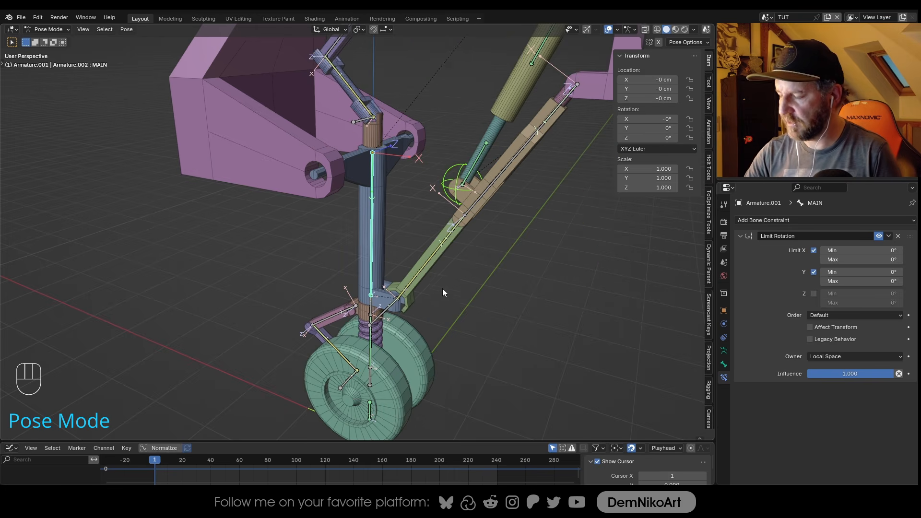
click(814, 294)
click(828, 294)
text(-90)
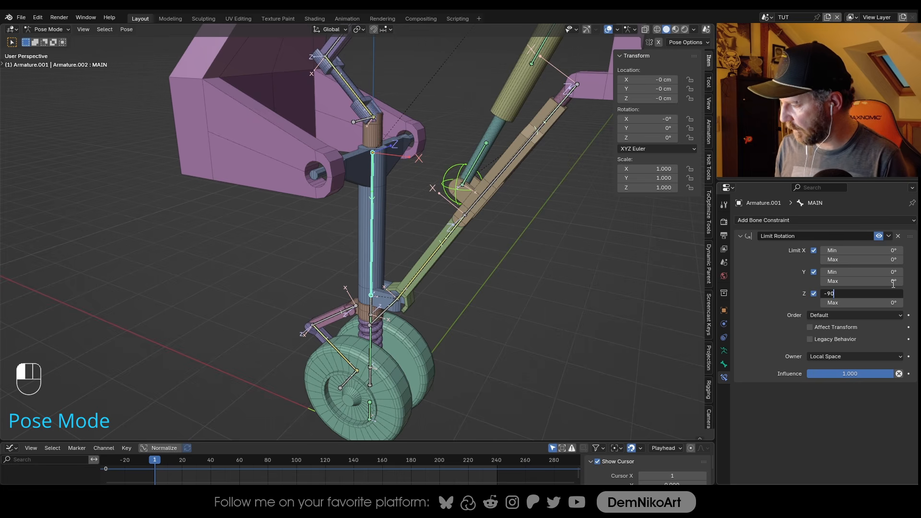
key(Return)
Test the MAIN bone's retraction against its Z limit by rotating it about the global Y axis, cancelling the rotation
middle_drag(508, 279, 474, 302)
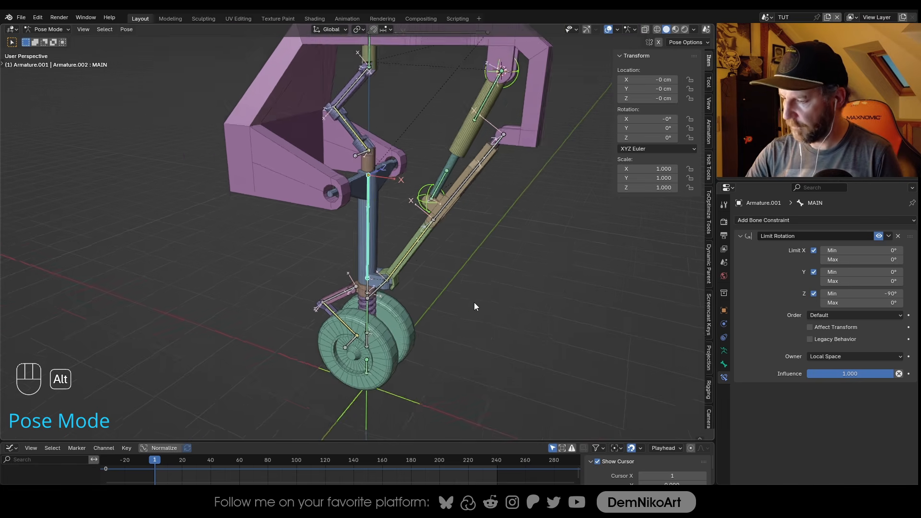
key(r)
key(y)
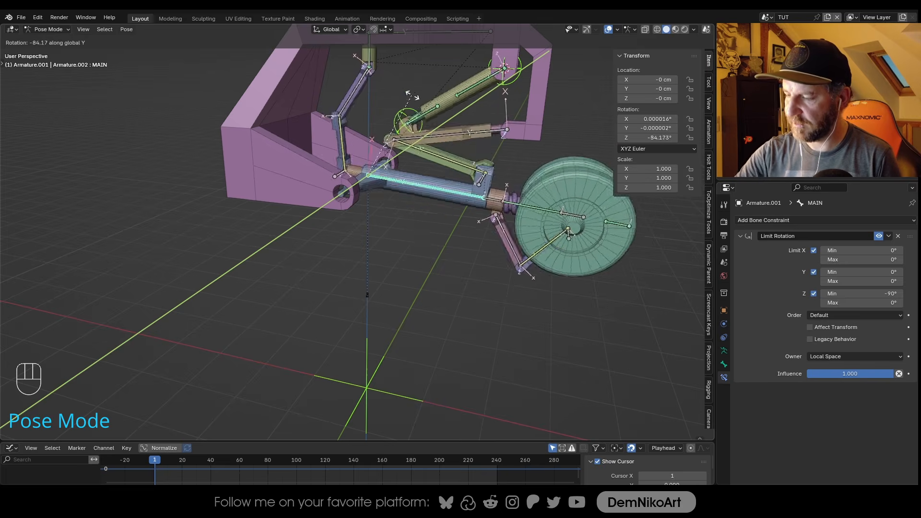
key(Escape)
middle_drag(432, 307, 445, 278)
scroll(710, 365, down, 3)
Create a Roll 1 custom shape for the MAIN bone with the Bone Widget add-on
click(710, 340)
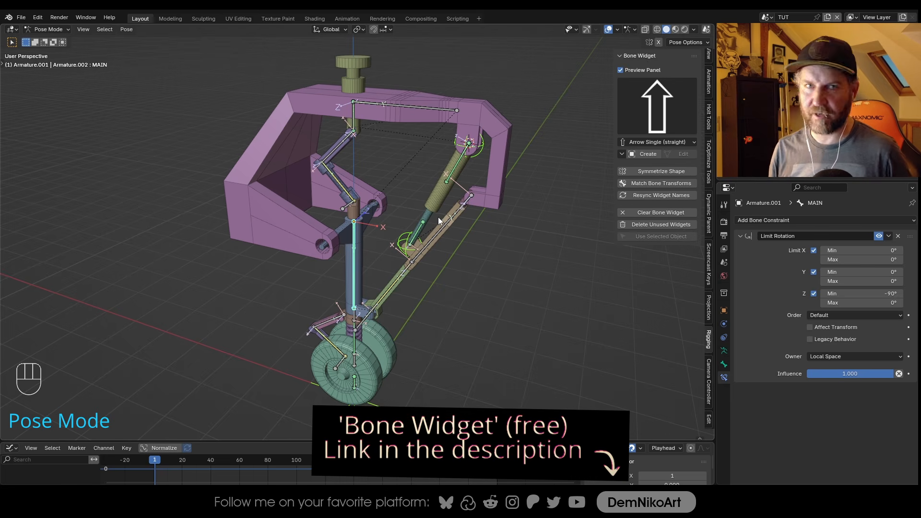
shift+middle_drag(498, 210, 502, 209)
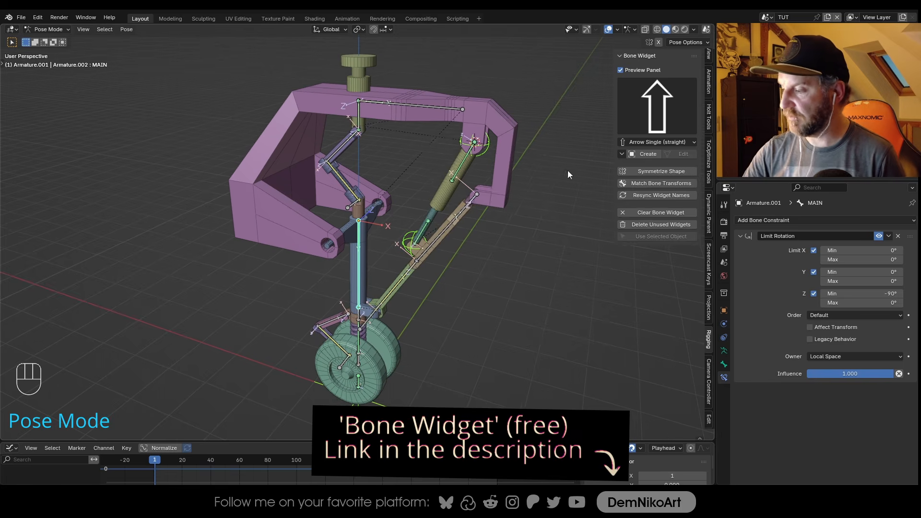
click(656, 105)
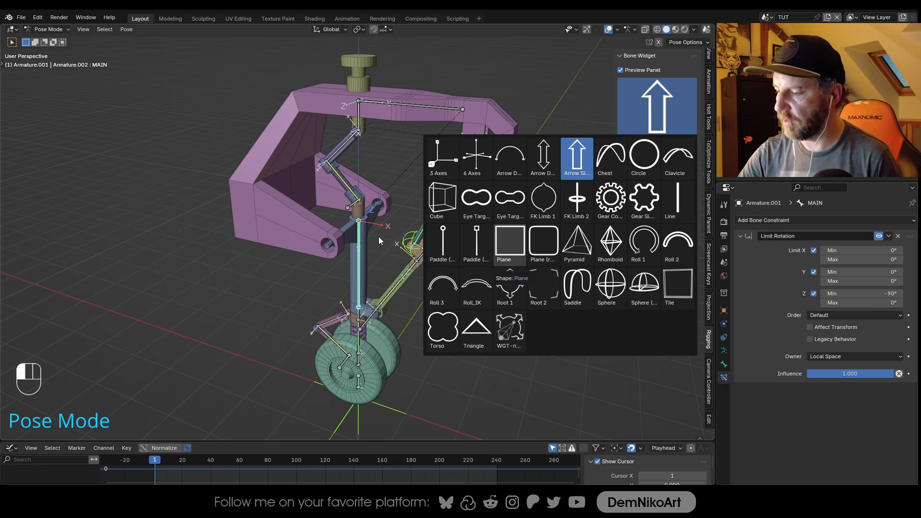
click(361, 247)
click(646, 121)
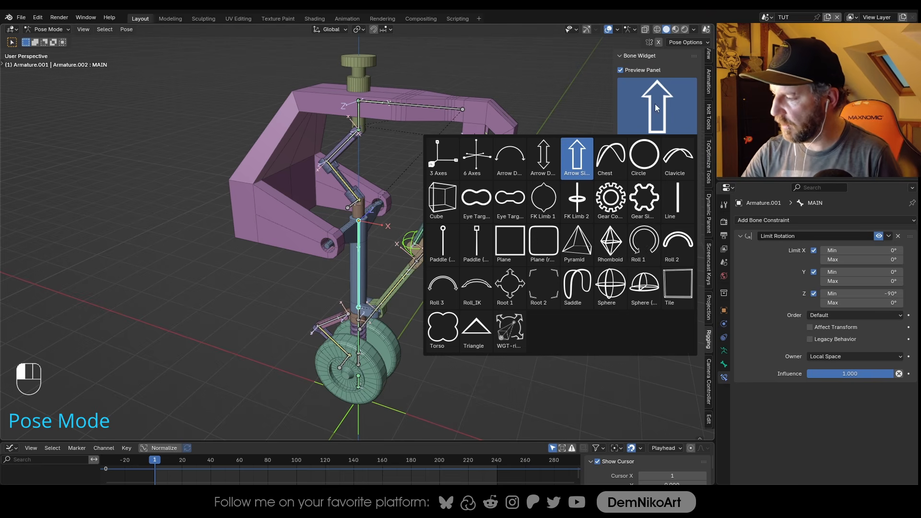
click(648, 244)
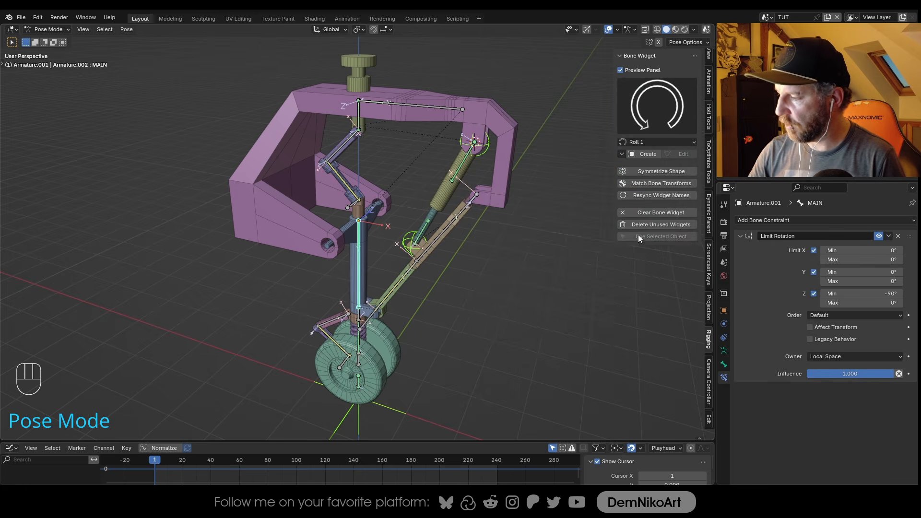
click(647, 154)
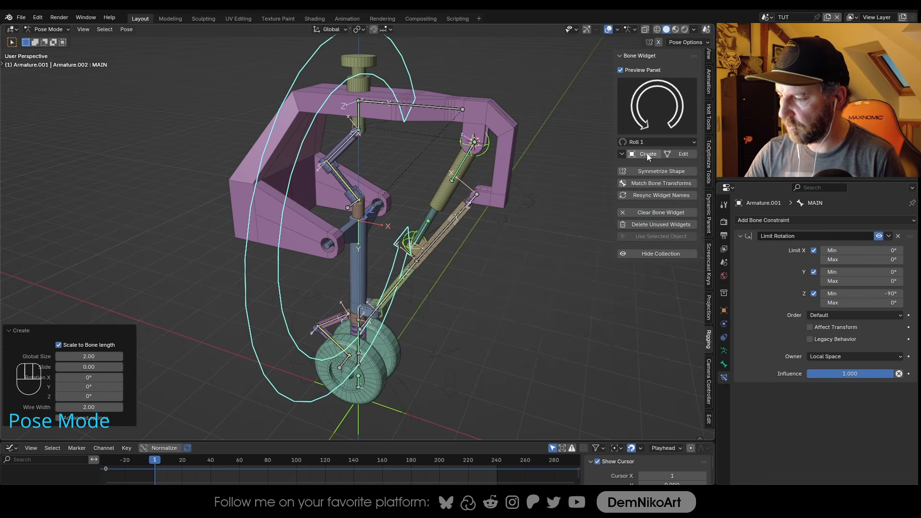
Set the MAIN bone widget's global size to 0.46 and its Y rotation to 90°
middle_drag(427, 259, 447, 307)
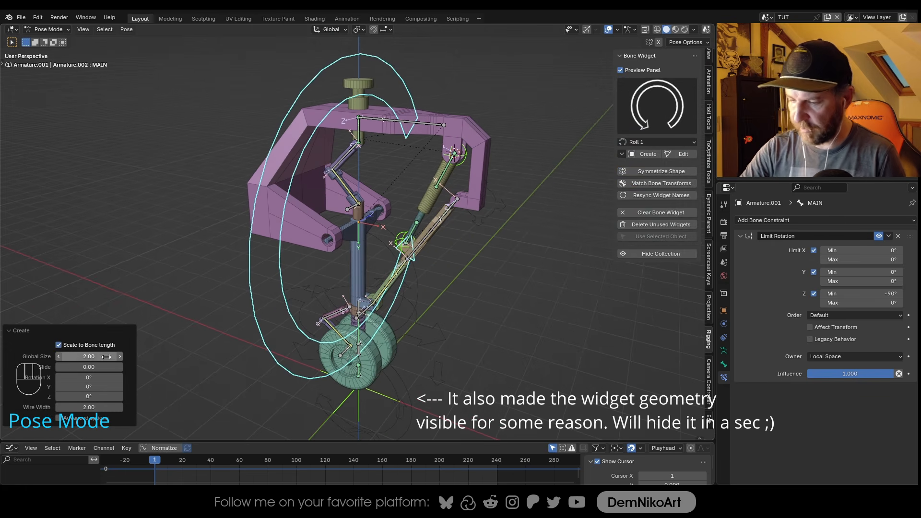
text(0.5)
key(Return)
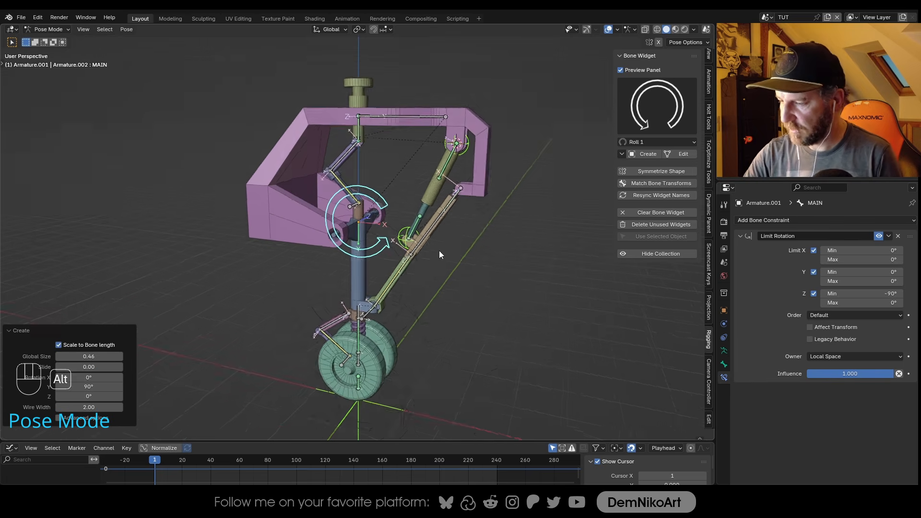
Test the MAIN bone's new widget by rotating the landing gear leg, cancelling the rotation
scroll(432, 259, up, 2)
shift+middle_drag(430, 261, 446, 264)
key(r)
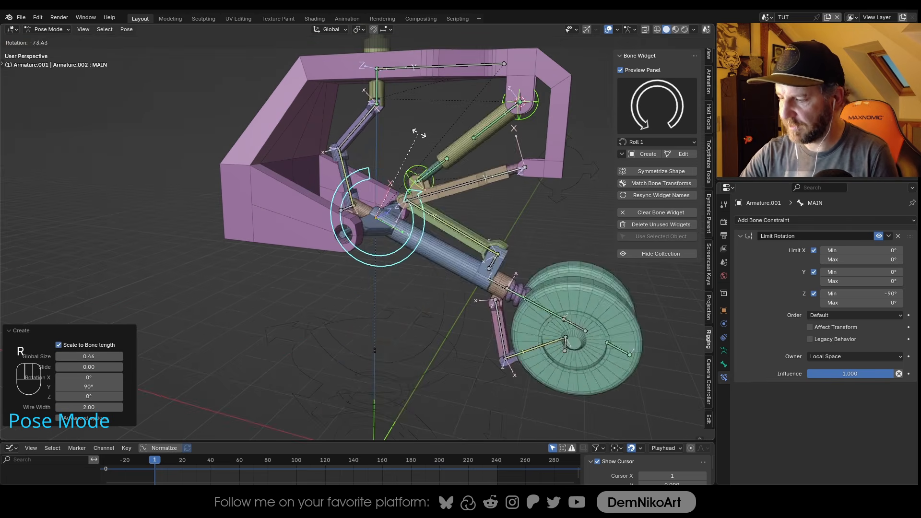
key(Escape)
Create a Roll 1 widget for the ROT bone at the strut's lower end, with a global size of 1
scroll(416, 361, up, 4)
shift+middle_drag(425, 310, 431, 283)
click(407, 307)
alt+middle_drag(422, 331, 433, 312)
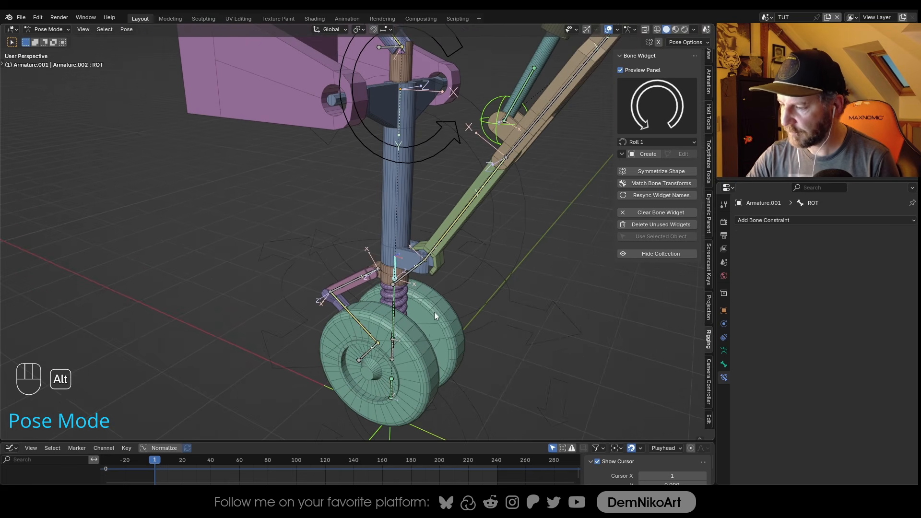
click(649, 154)
scroll(443, 283, up, 4)
click(96, 356)
text(1)
key(Return)
Orient the ROT bone's widget with 0° Y and 90° Z rotation and enlarge its global size to 2.32
click(102, 387)
text(0)
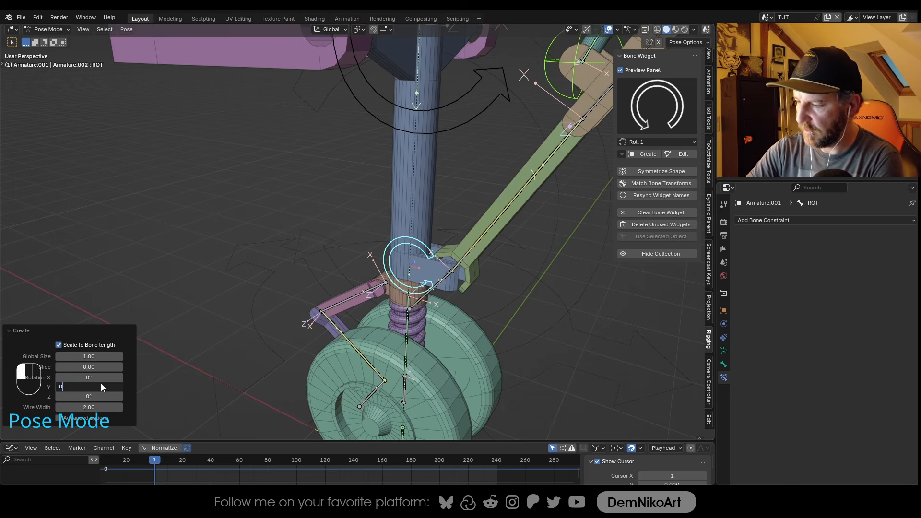
key(Return)
drag(98, 396, 93, 396)
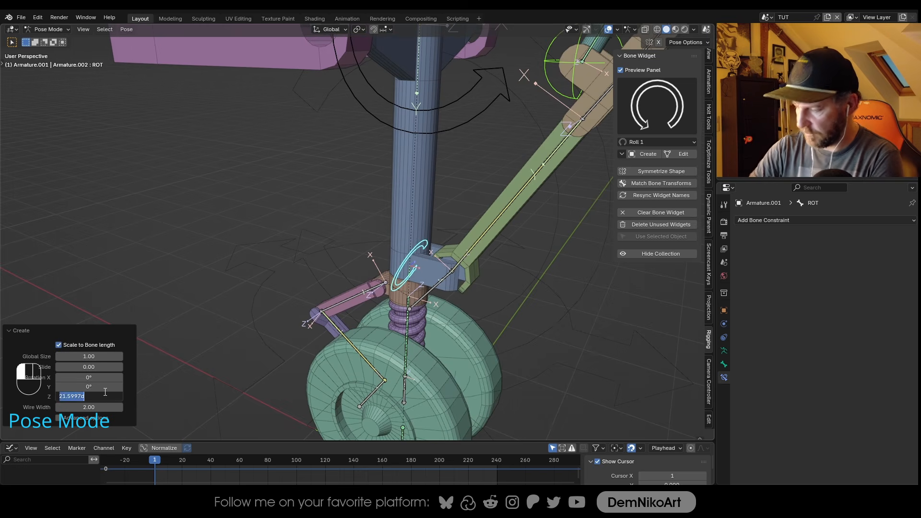
text(90)
key(Return)
drag(96, 357, 102, 356)
Test-rotate the ROT bone freely with its new widget and cancel the rotation
scroll(468, 220, down, 3)
alt+drag(450, 275, 459, 280)
key(r)
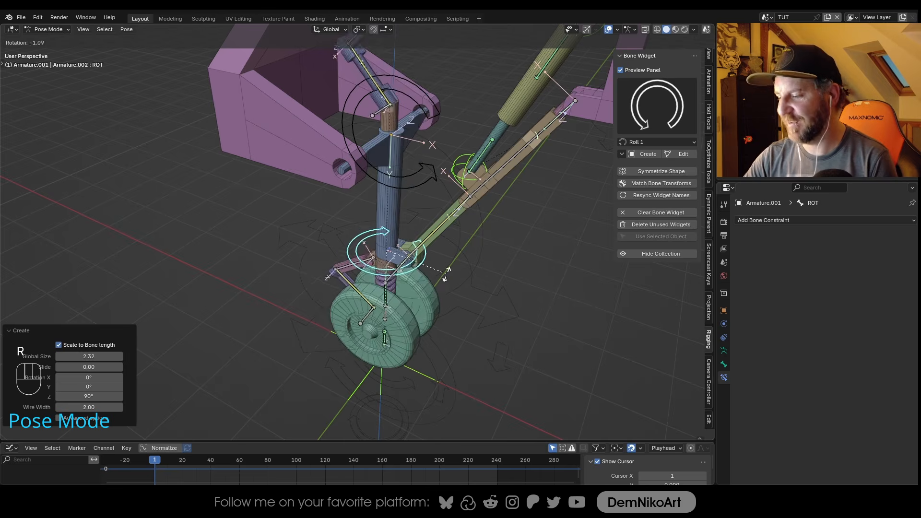
key(Escape)
Set the ROT bone's rotation mode to XYZ Euler
middle_drag(707, 152, 706, 202)
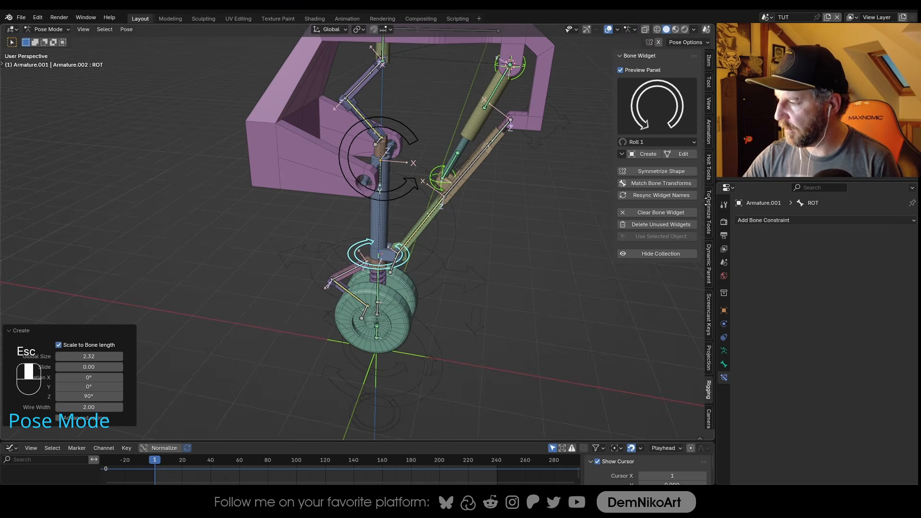
click(707, 61)
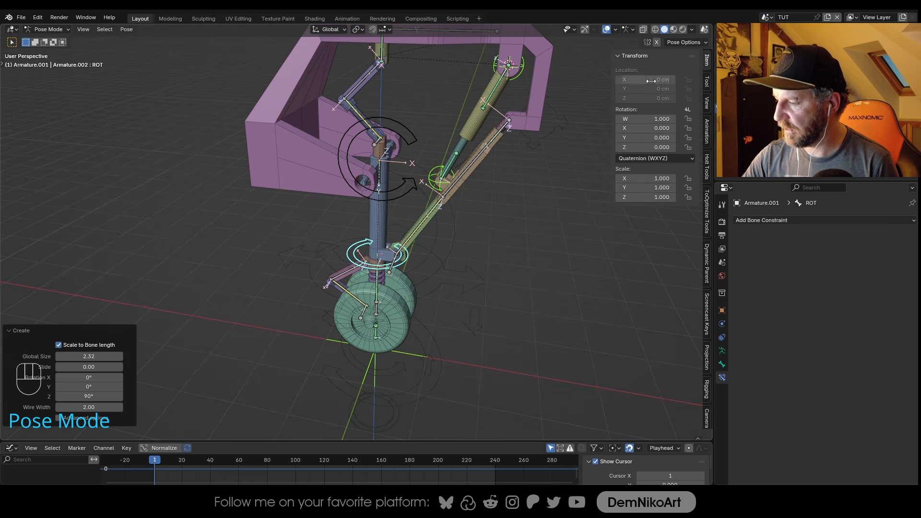
click(671, 159)
click(648, 194)
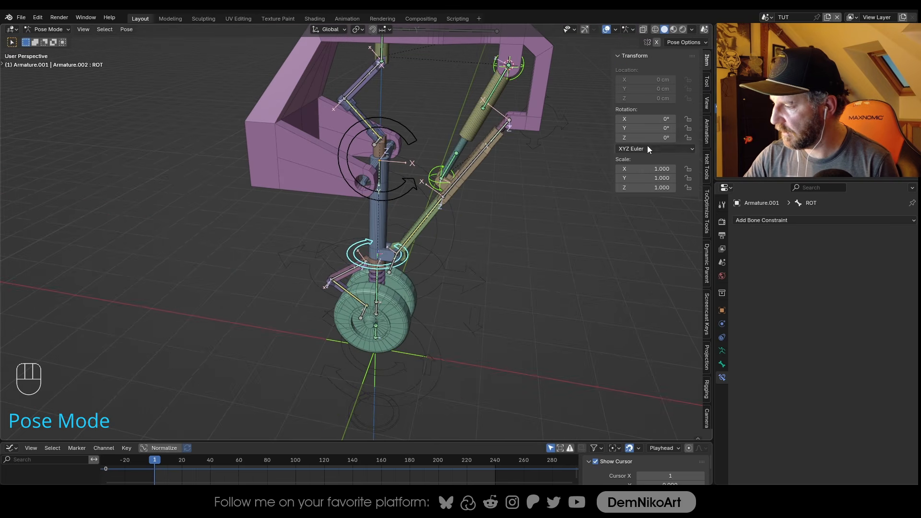
Hide all bones except ROT and look closely at its local axes
alt+middle_drag(489, 269, 471, 284)
scroll(471, 284, up, 5)
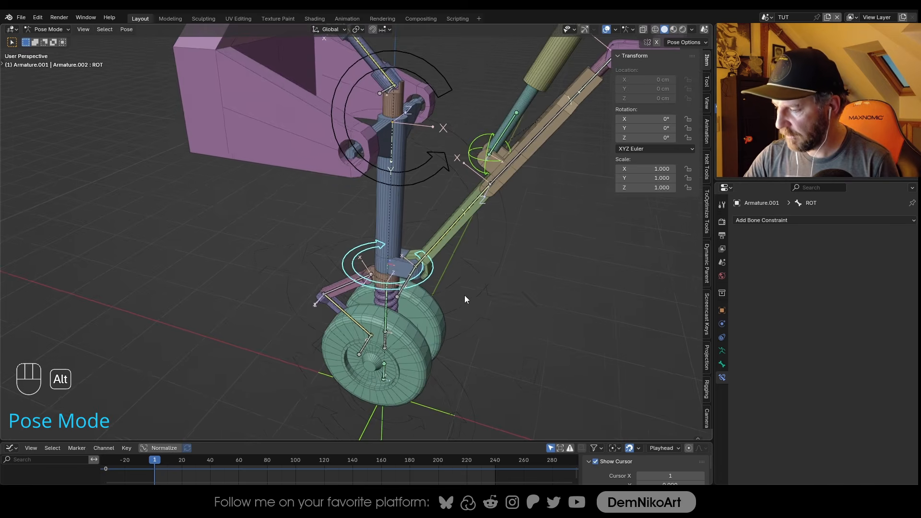
key(shift+h)
alt+middle_drag(469, 332, 459, 306)
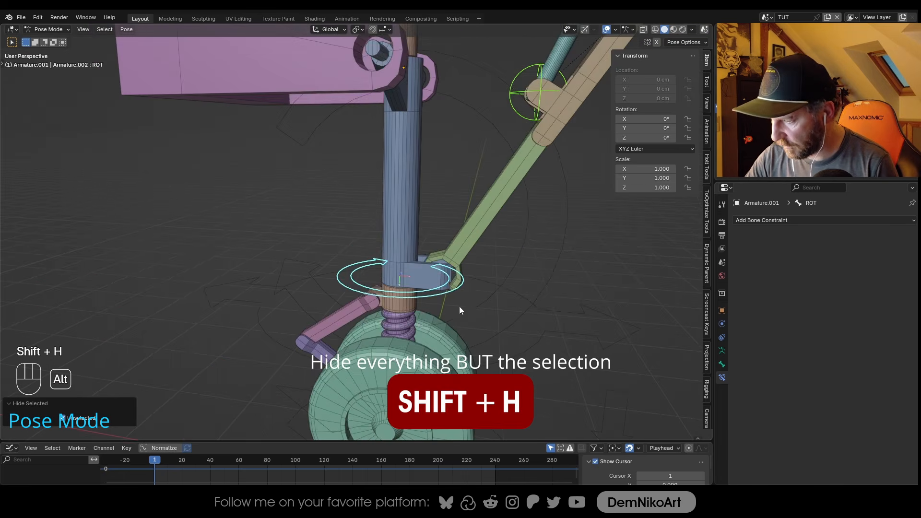
alt+right_drag(459, 306, 448, 267)
scroll(440, 336, down, 3)
alt+middle_drag(442, 337, 453, 333)
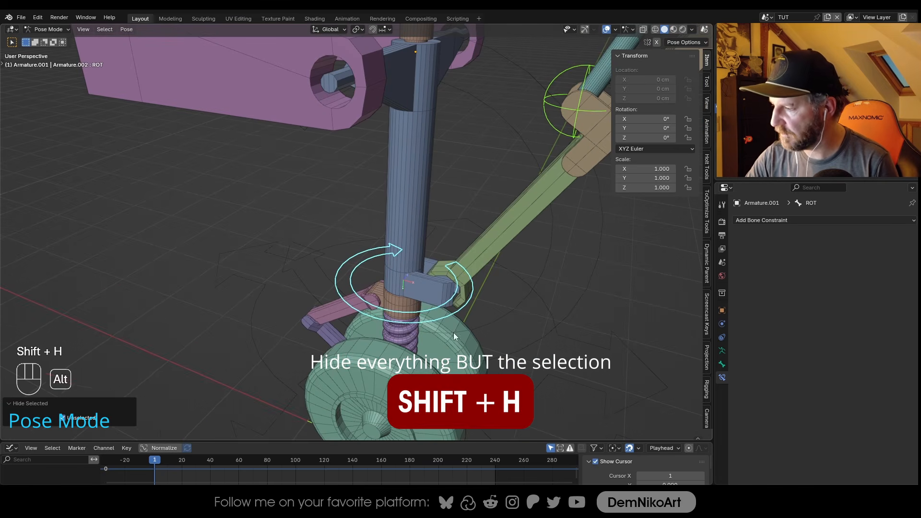
Lock the ROT bone's X and Z rotation, leaving only Y free
click(688, 119)
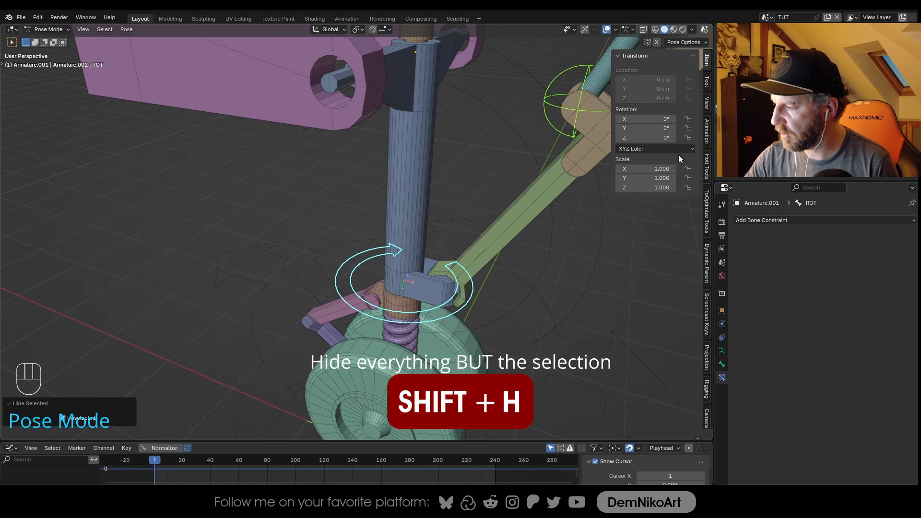
click(689, 138)
alt+middle_drag(456, 288, 477, 283)
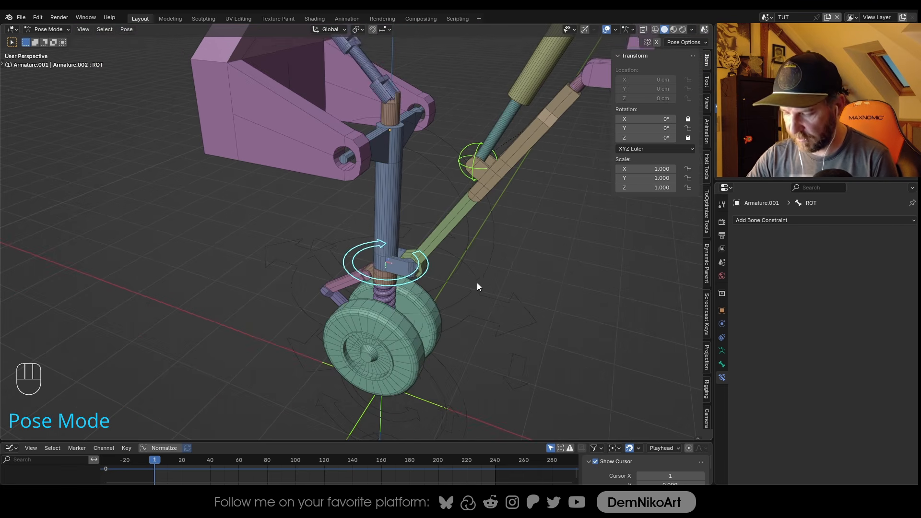
Test the ROT bone's locked axes with trackball and regular rotation, cancelling both rotations
key(r)
key(r)
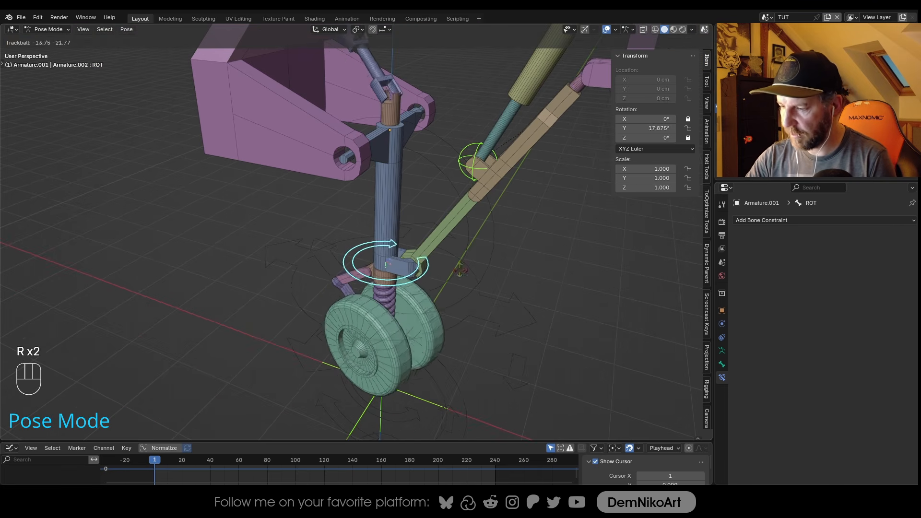
key(Escape)
middle_drag(451, 291, 419, 287)
key(r)
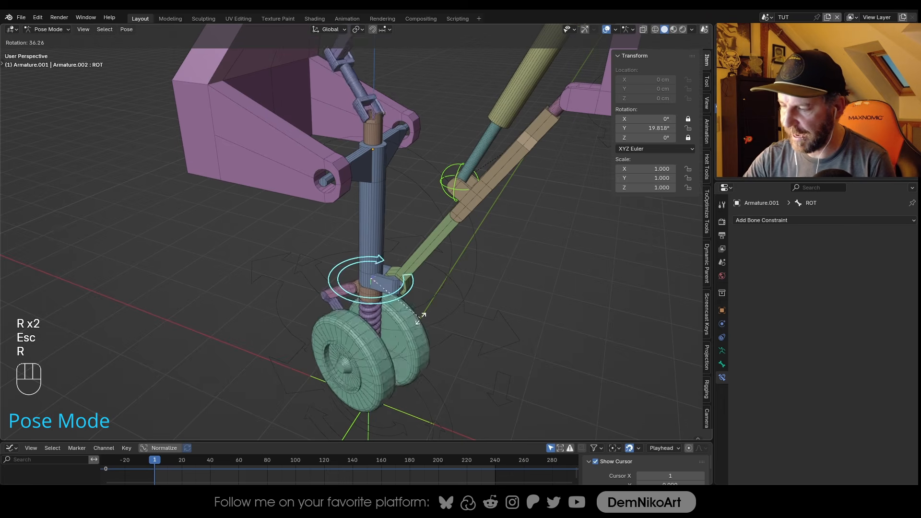
key(Escape)
Give the Root bone at the top of the frame the Root 1 widget shape from Bone Widget
alt+middle_drag(423, 283, 472, 232)
click(722, 351)
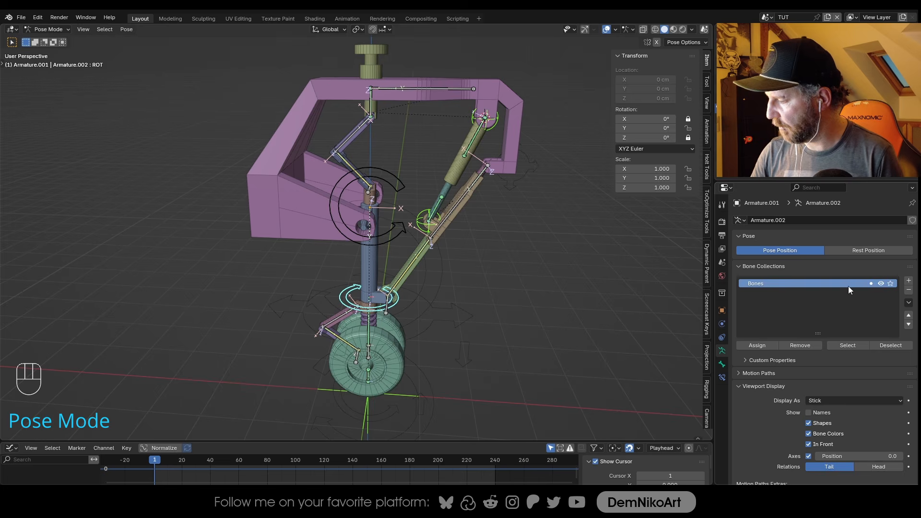
alt+middle_drag(406, 265, 439, 255)
click(448, 100)
middle_drag(451, 180, 443, 197)
click(707, 391)
click(659, 128)
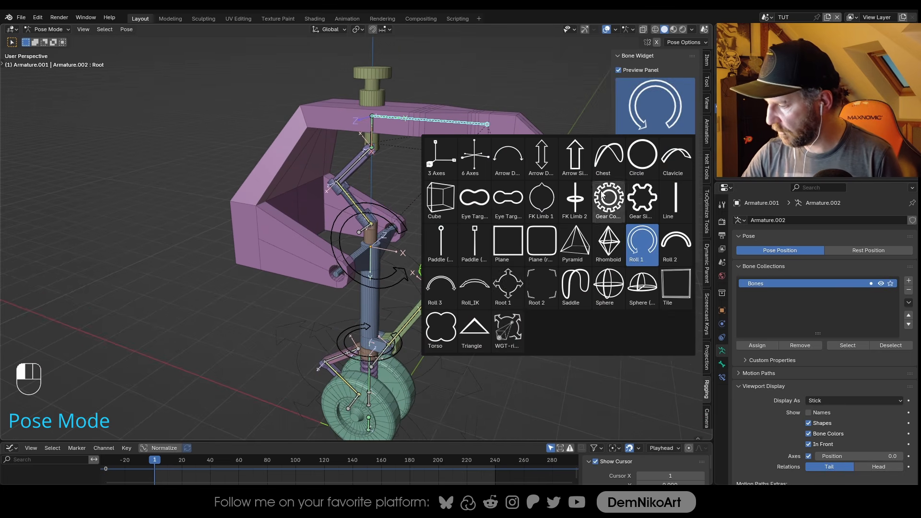
click(509, 287)
click(646, 154)
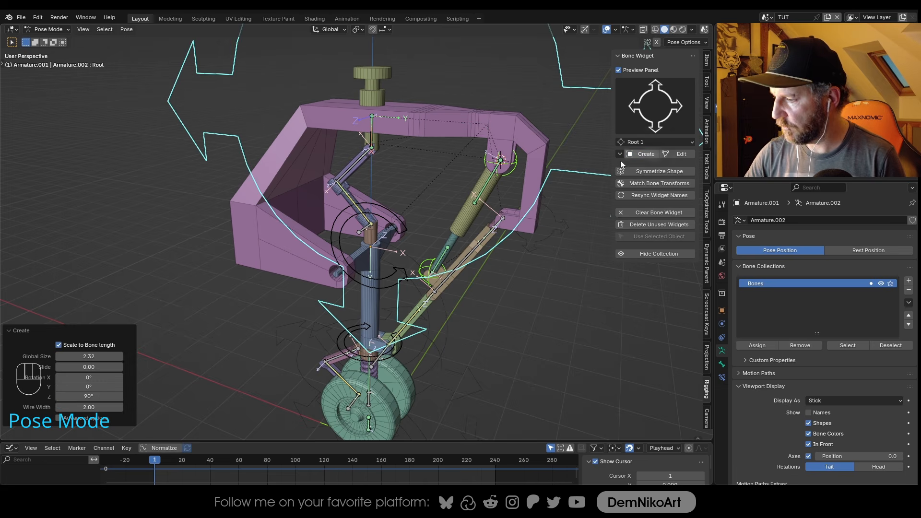
Set the Root widget's Z rotation to 0°, Global Size to 1 and Y rotation to 90° so it lies flat
text(0)
key(Return)
click(99, 355)
text(1)
key(Return)
drag(97, 386, 114, 385)
click(104, 386)
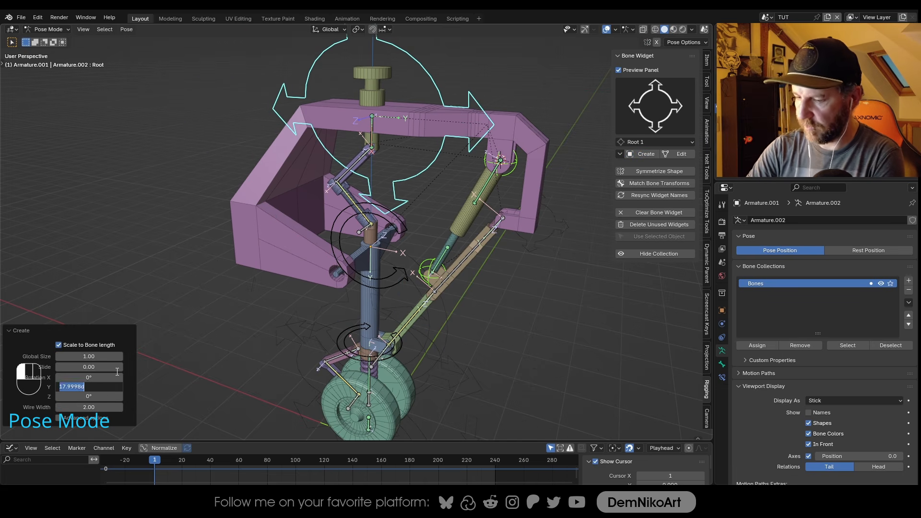
text(90)
key(Return)
alt+middle_drag(421, 235, 445, 203)
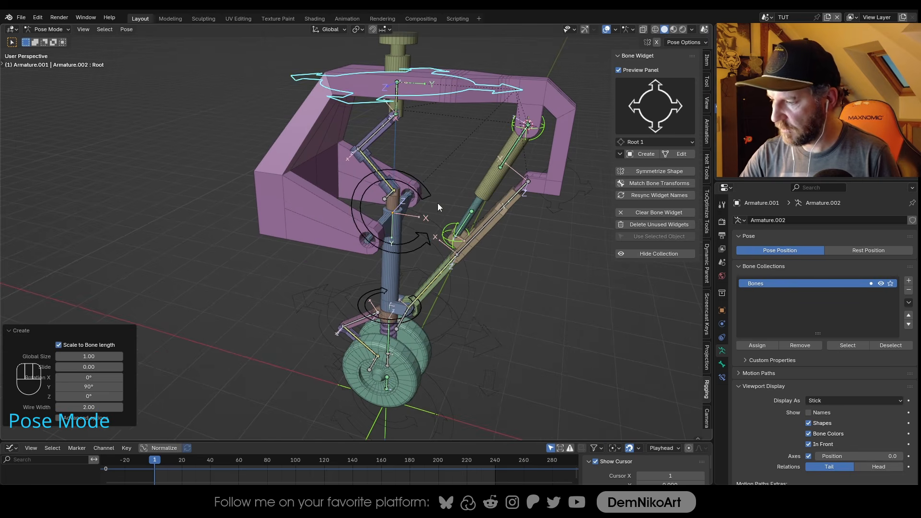
Select the Root, MAIN and ROT control bones together and move them to a new bone collection named MAIN
shift+click(430, 192)
shift+click(382, 290)
shift+middle_drag(439, 312, 491, 211)
middle_drag(464, 285, 485, 283)
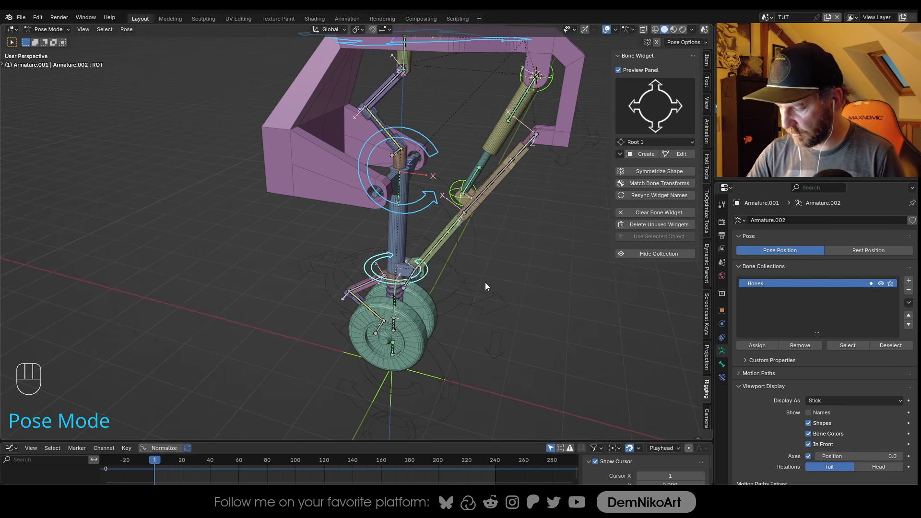
key(m)
click(476, 265)
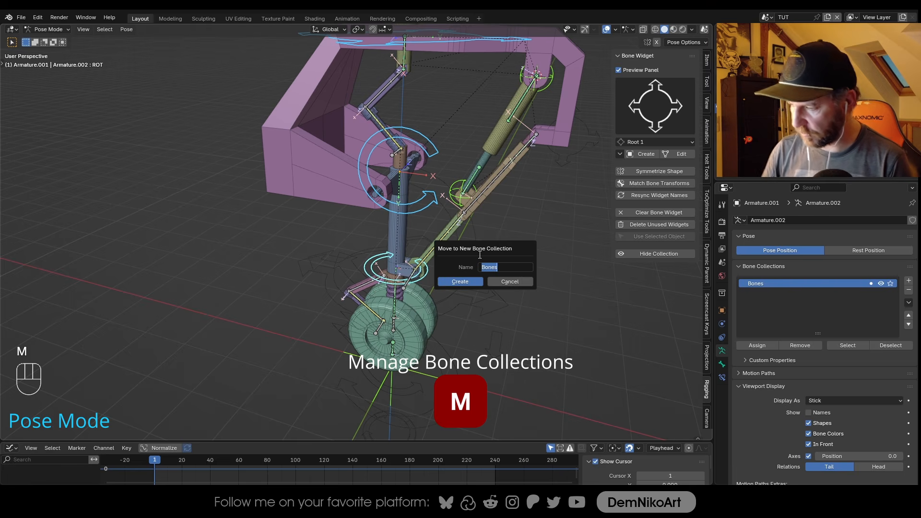
text(MAIN)
key(Return)
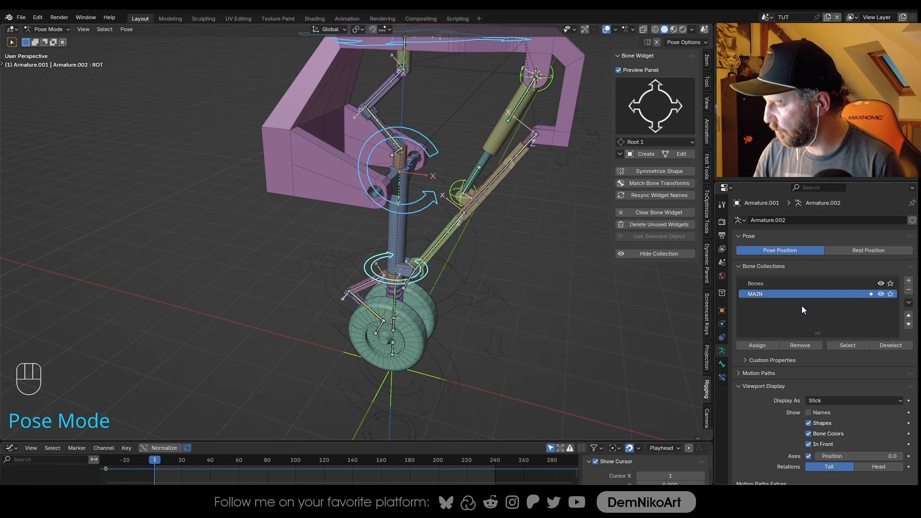
Hide the Bones collection, leaving only the MAIN collection's control bones displayed on the rig
click(882, 285)
alt+drag(451, 281, 472, 283)
alt+drag(406, 317, 457, 292)
alt+drag(388, 315, 447, 332)
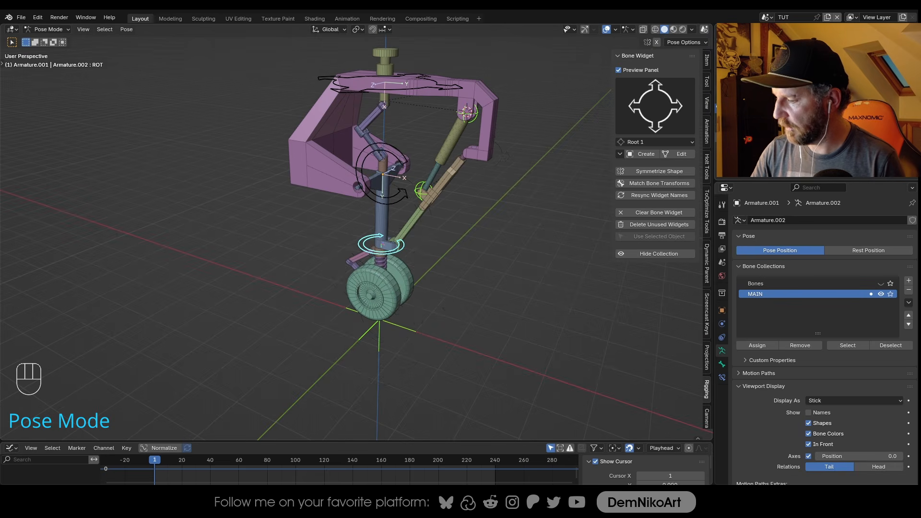
alt+drag(426, 318, 414, 266)
Select the Root control, and test rotating the MAIN and ROT bones without keeping the rotations
click(414, 100)
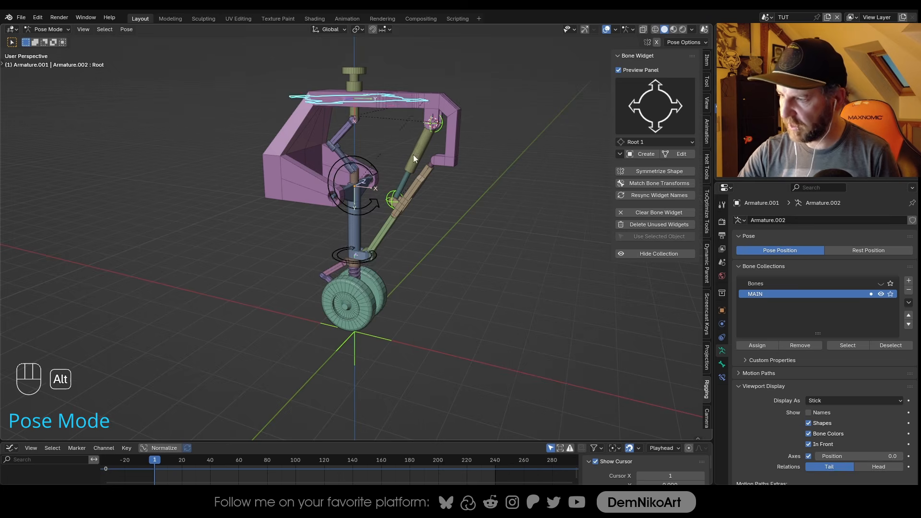
alt+drag(413, 155, 434, 180)
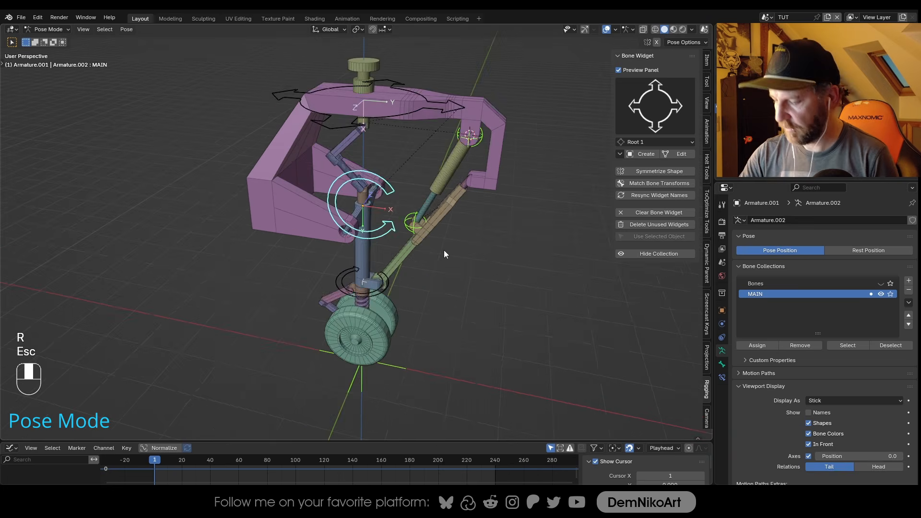
middle_drag(444, 249, 441, 258)
key(r)
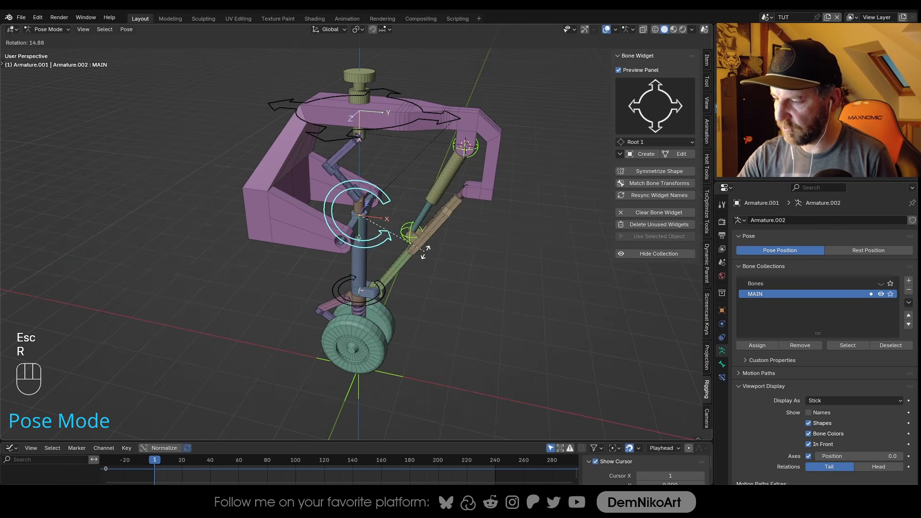
click(427, 255)
click(386, 291)
key(r)
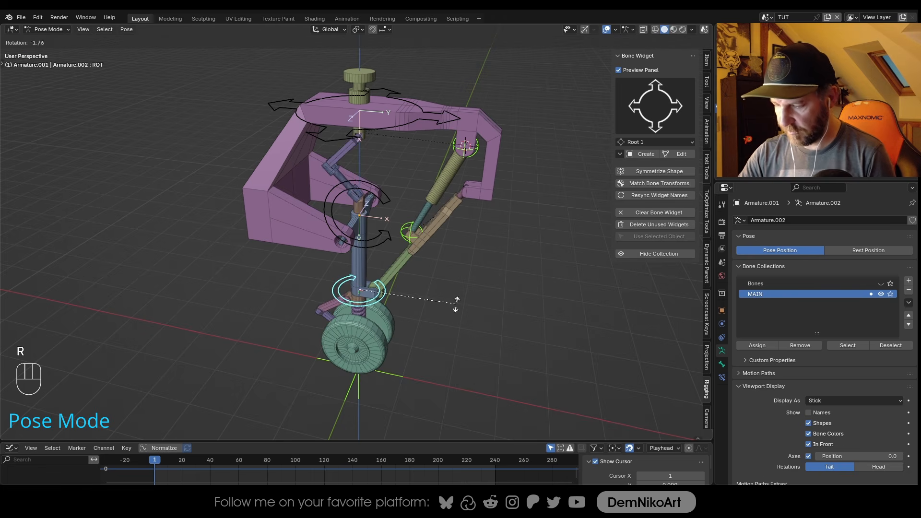
key(Escape)
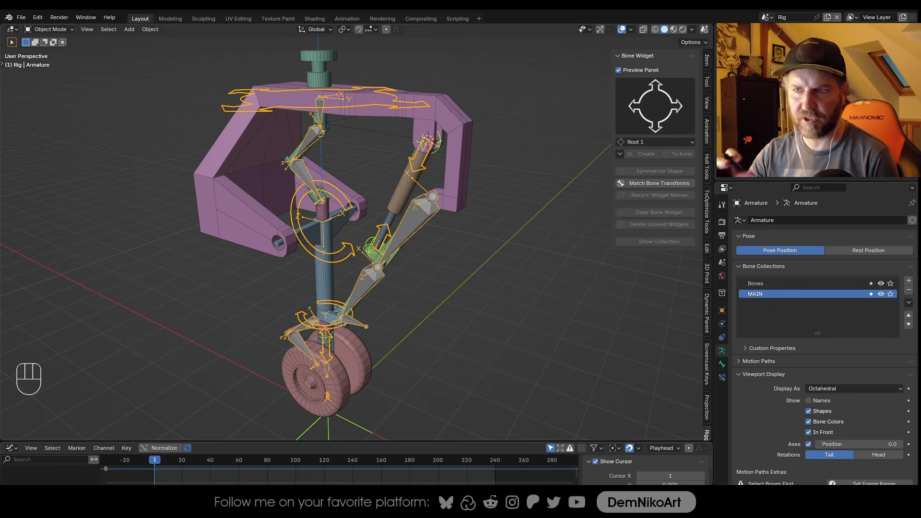
Inspect the finished landing gear rig with doors and test rotating its rotation MAIN bone about the global Y axis
alt+middle_drag(464, 225, 489, 328)
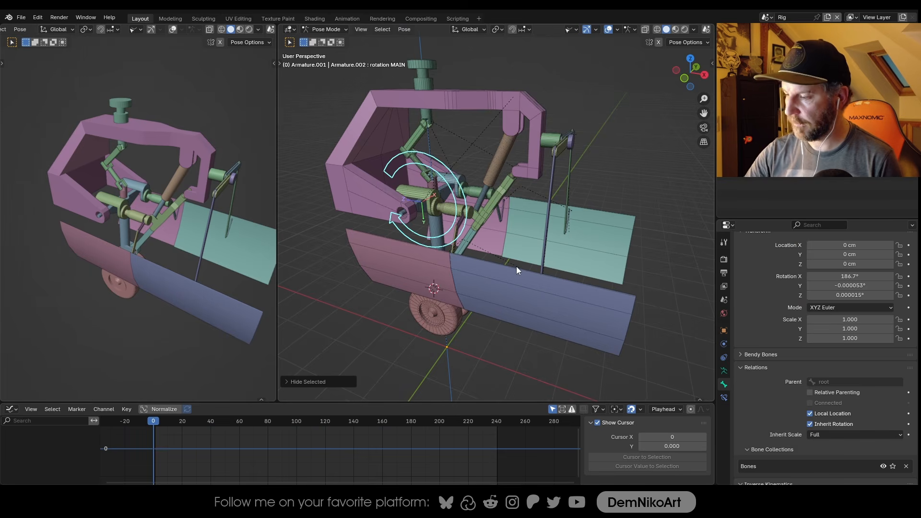
mouse_move(505, 307)
middle_down()
mouse_move(489, 295)
mouse_move(497, 301)
middle_up()
middle_drag(496, 269, 503, 269)
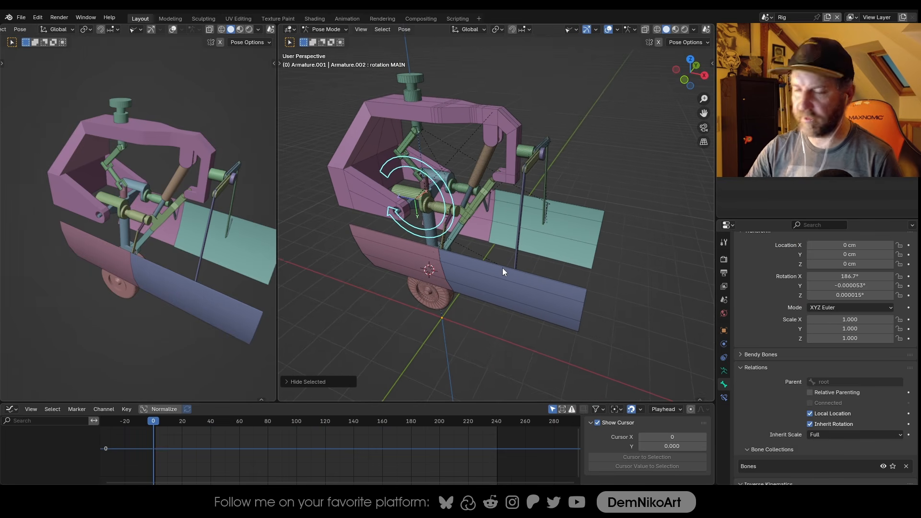
middle_drag(471, 251, 456, 226)
middle_drag(485, 268, 505, 260)
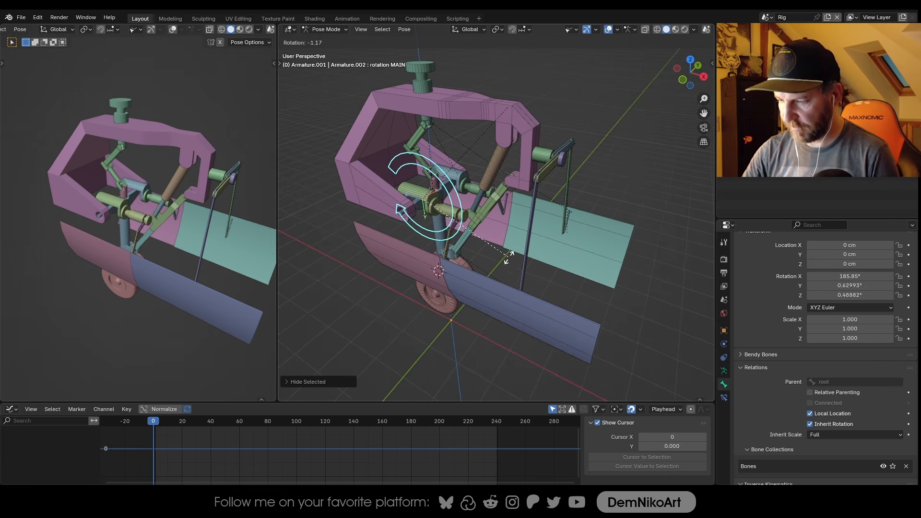
key(r)
key(y)
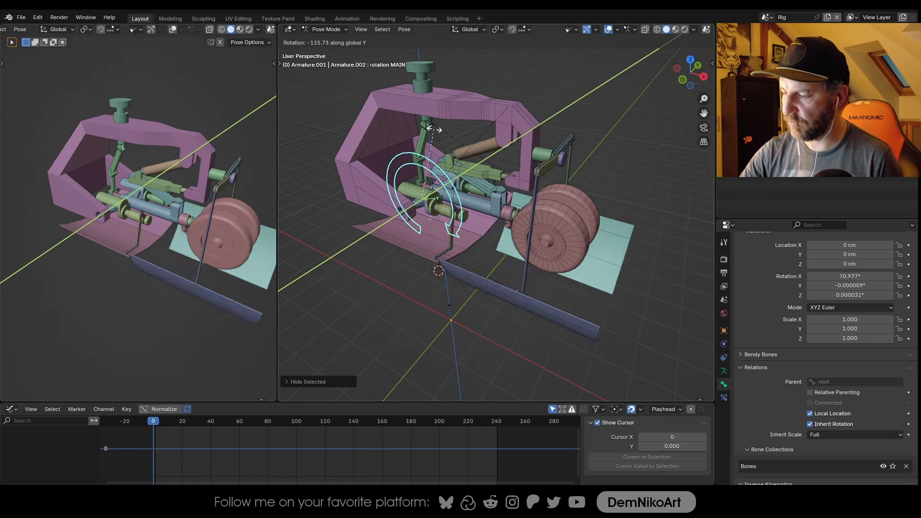
click(445, 145)
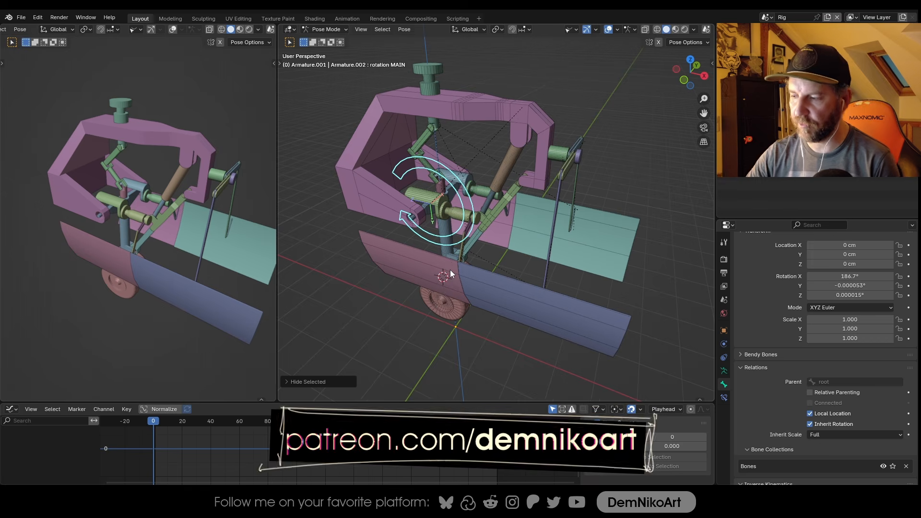
scroll(451, 273, up, 1)
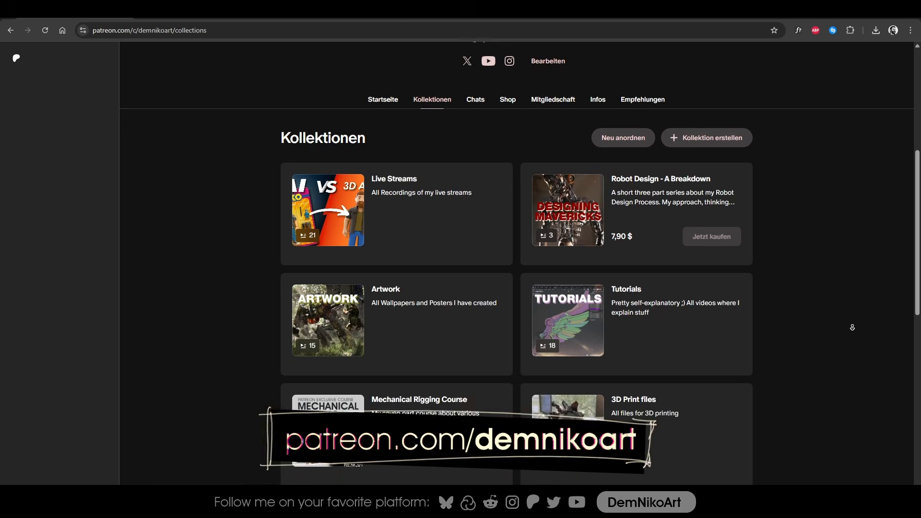
Switch to the Patreon collections page in the browser and look through the Mechanical Rigging Course posts
scroll(852, 328, down, 2)
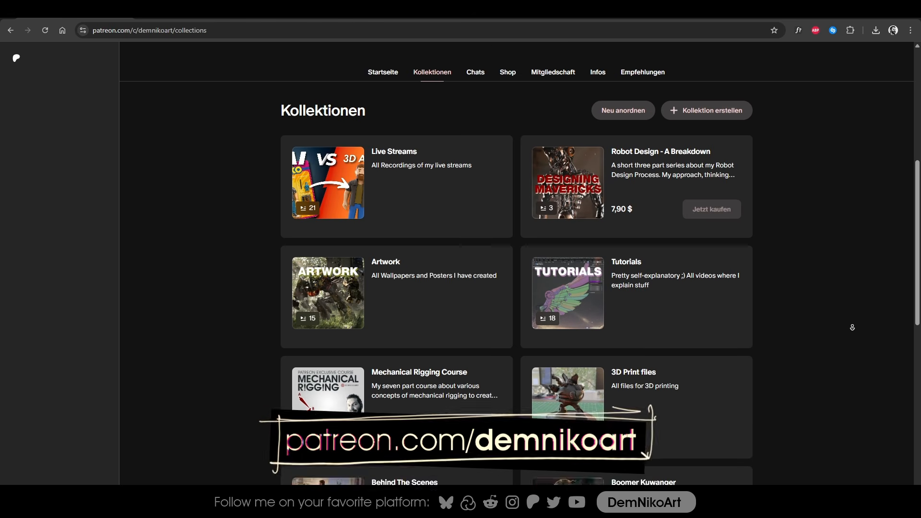
scroll(853, 327, down, 2)
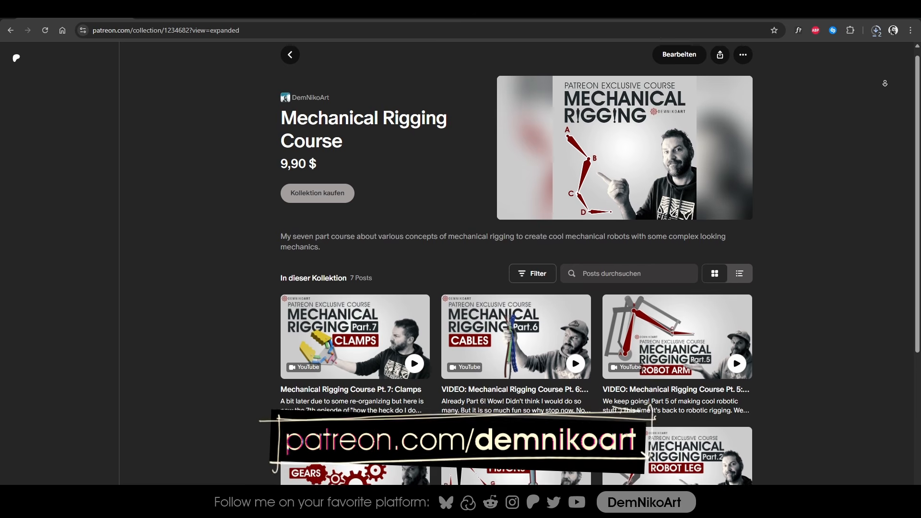
scroll(884, 83, down, 1)
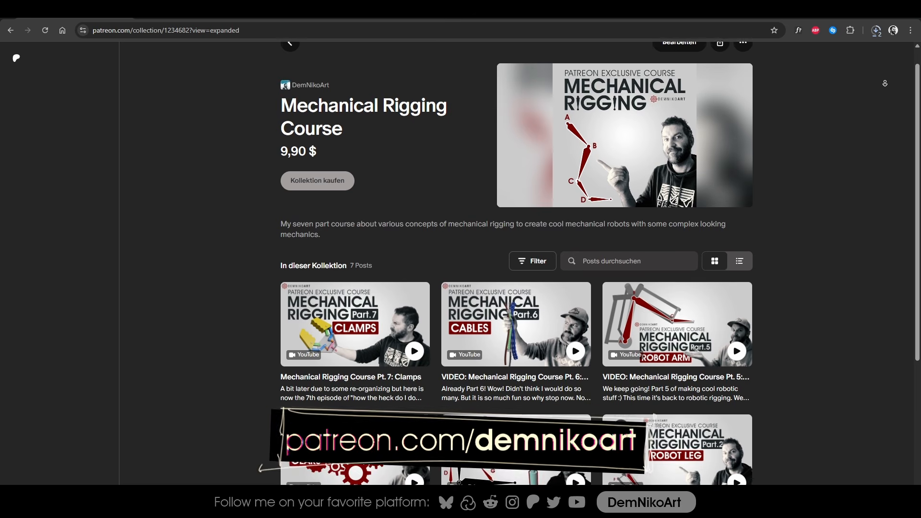
scroll(885, 83, down, 1)
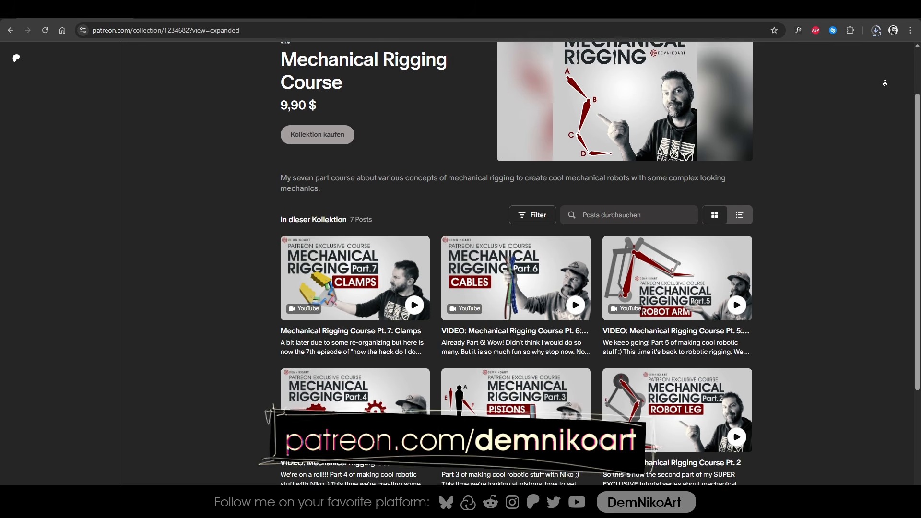
scroll(884, 83, down, 1)
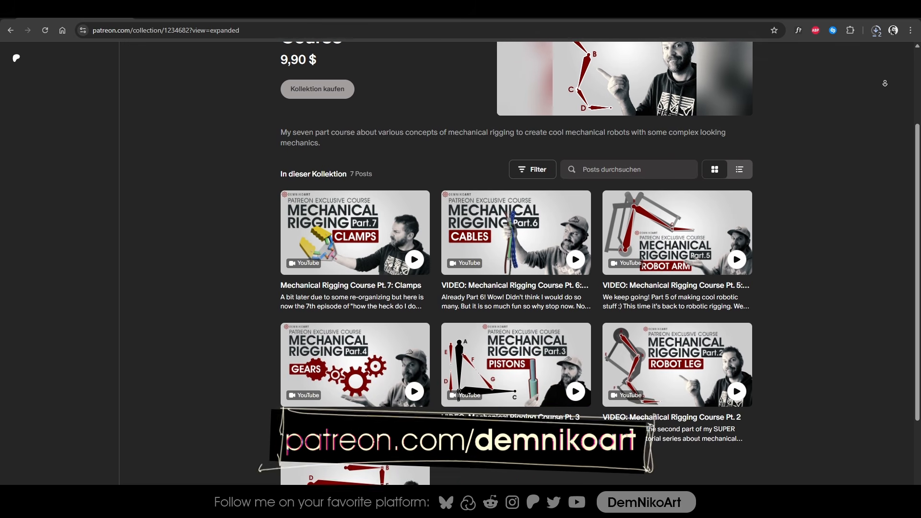
scroll(885, 83, down, 1)
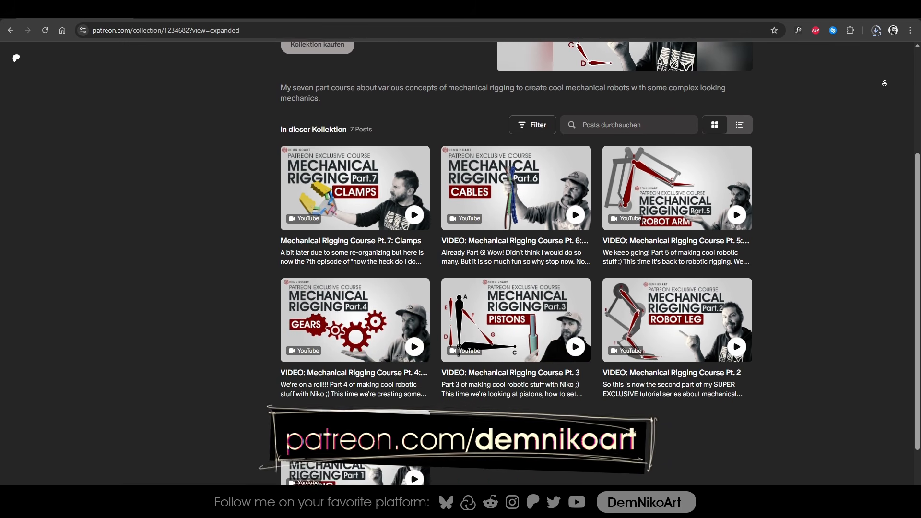